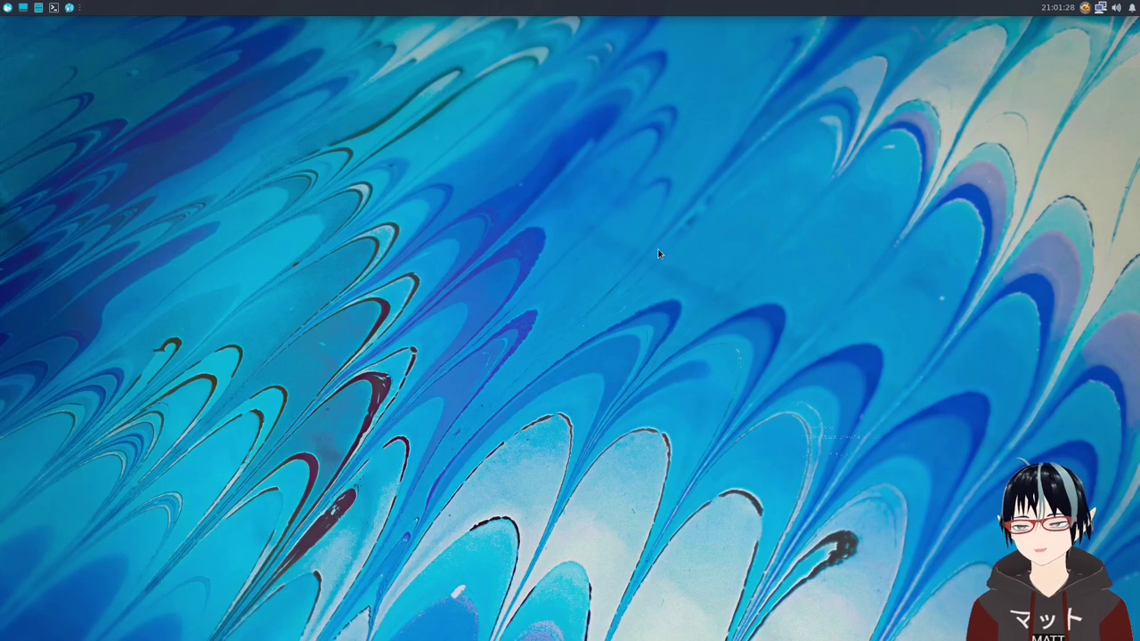
# Move the Firefox window slightly right on the desktop while the Welcome to Firefox page loads.
pyautogui.moveTo(456, 34); pyautogui.dragTo(521, 30)
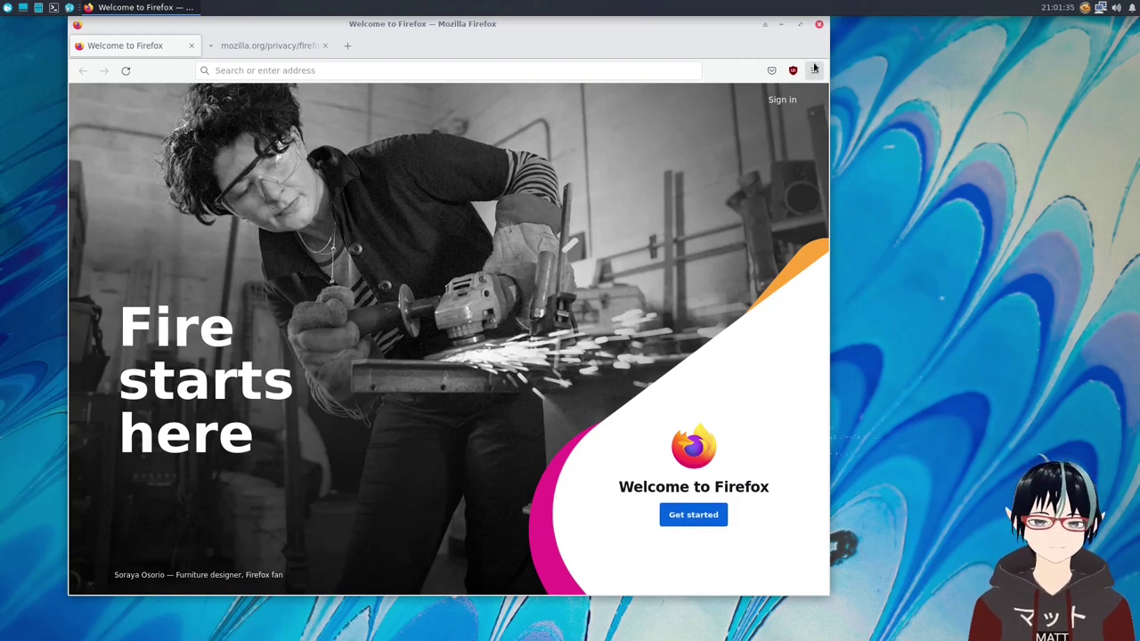
# Open Firefox Settings from the ☰ main menu.
pyautogui.click(814, 71)
pyautogui.click(721, 371)
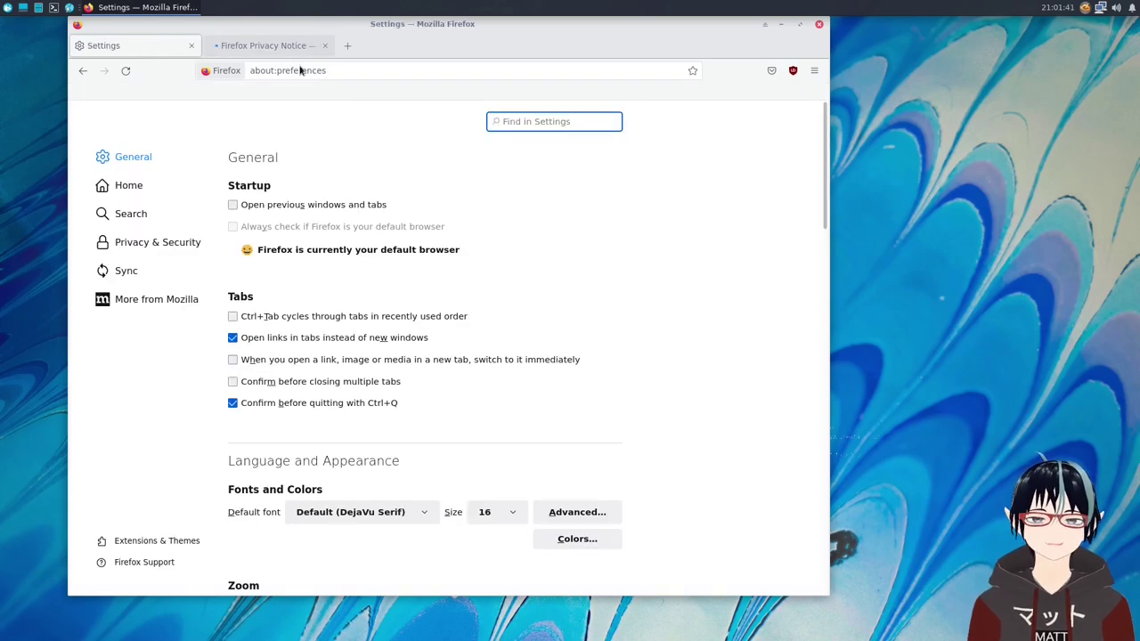
pyautogui.scroll(-6, 512, 371)
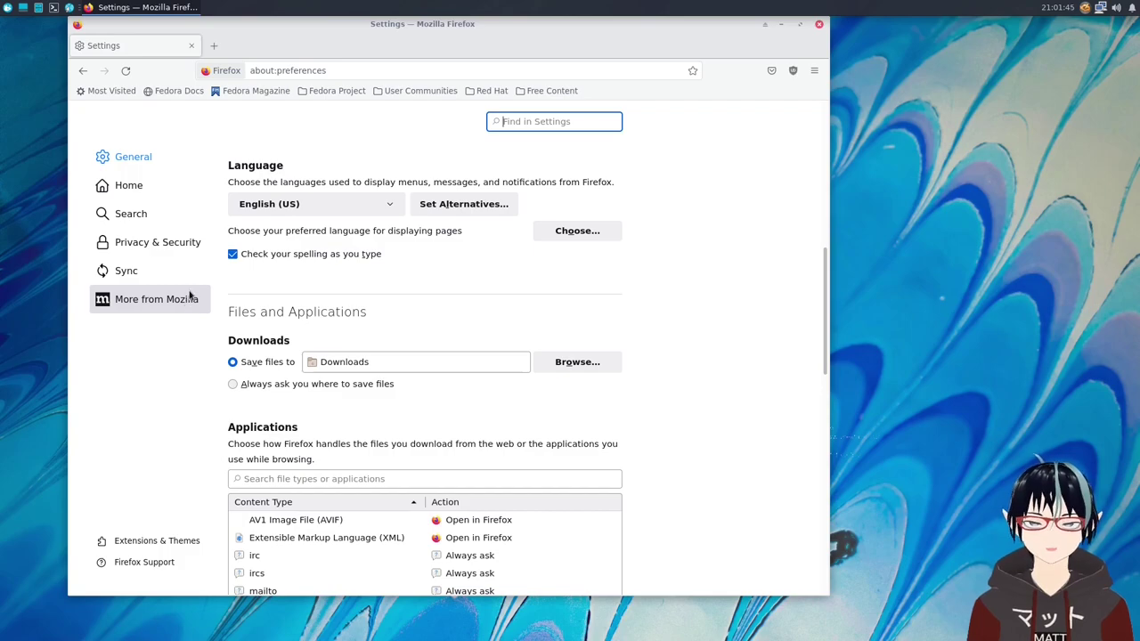
# Look through the Privacy & Security settings section.
pyautogui.click(176, 246)
pyautogui.scroll(-10, 412, 392)
pyautogui.scroll(2, 410, 390)
pyautogui.scroll(-3, 401, 373)
pyautogui.scroll(3, 392, 371)
pyautogui.scroll(-4, 347, 334)
pyautogui.scroll(-15, 342, 328)
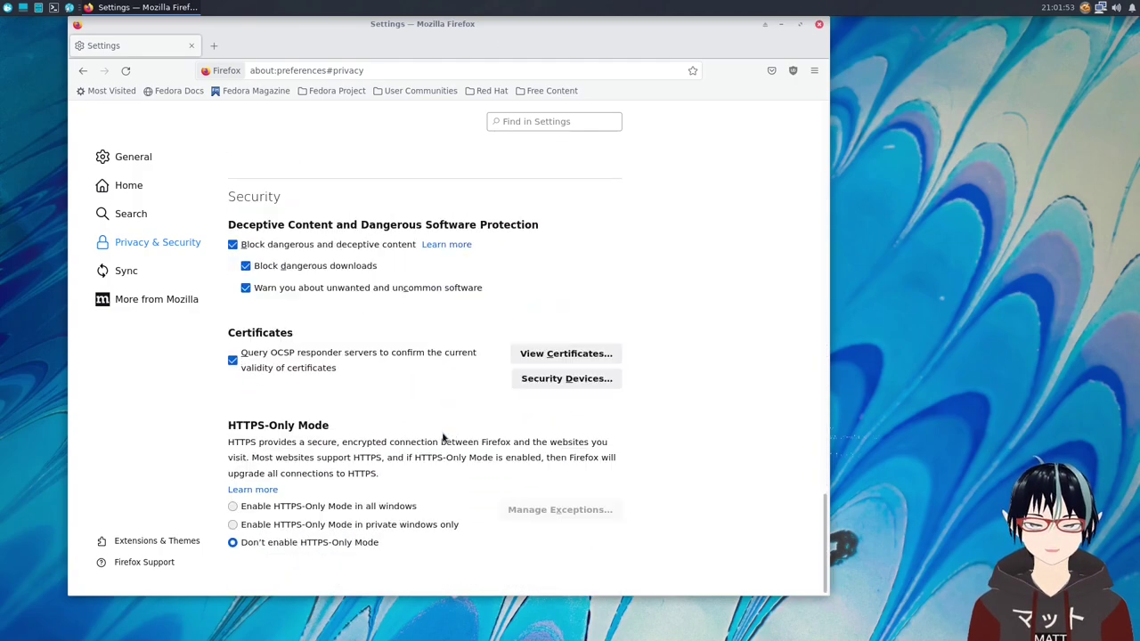
pyautogui.scroll(4, 357, 383)
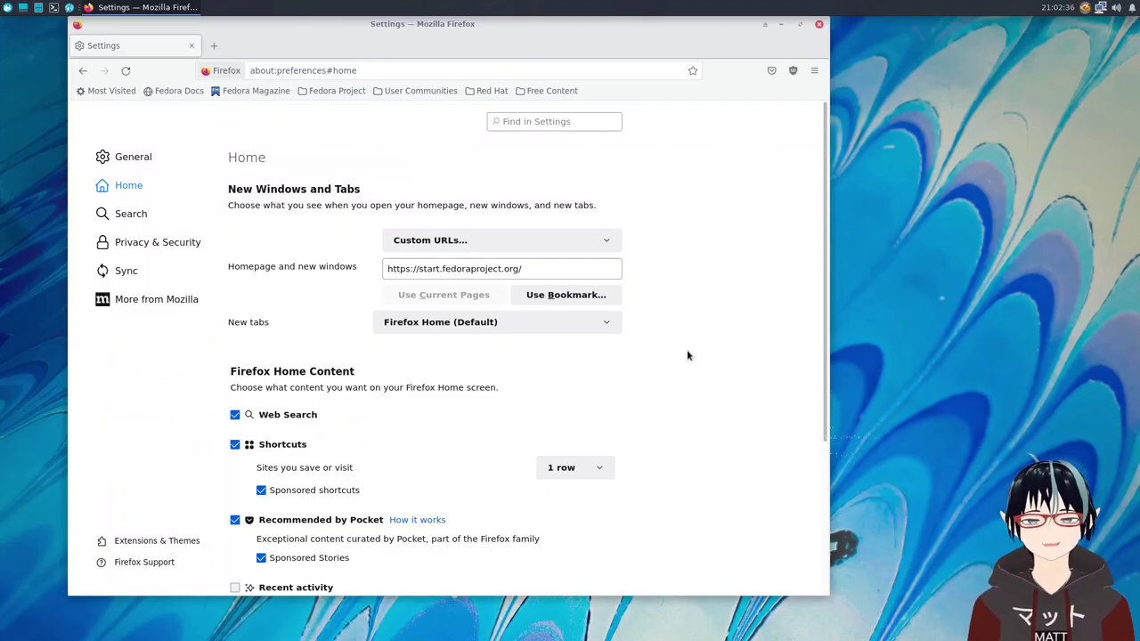
# Change the Settings address to about:config and load it.
pyautogui.click(383, 73)
pyautogui.click(383, 73)
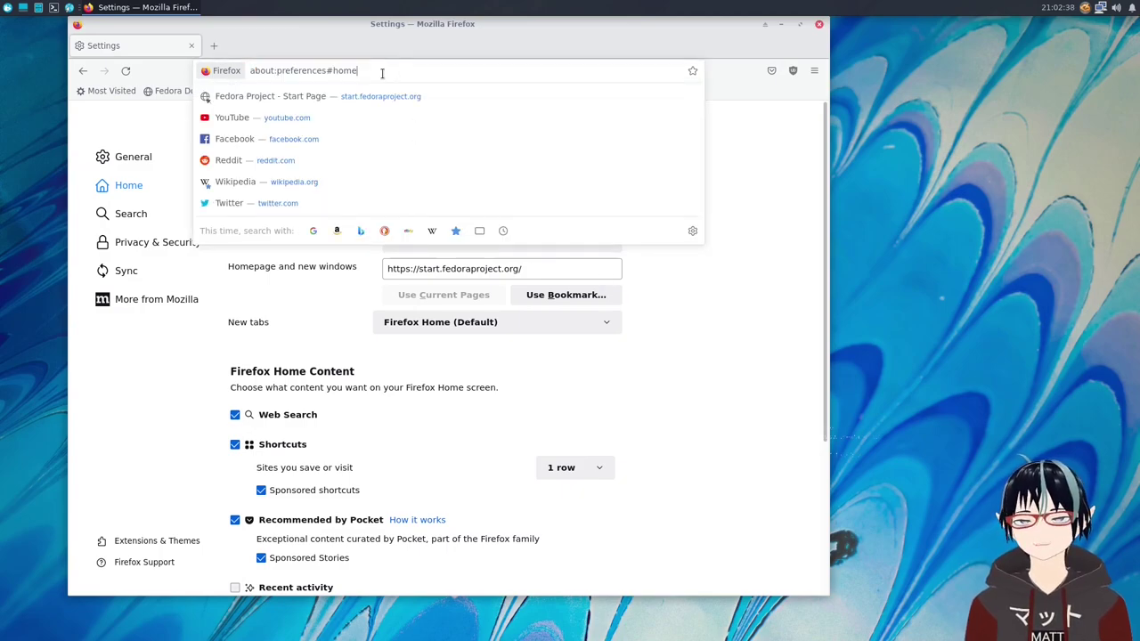
pyautogui.moveTo(275, 71); pyautogui.dragTo(405, 72)
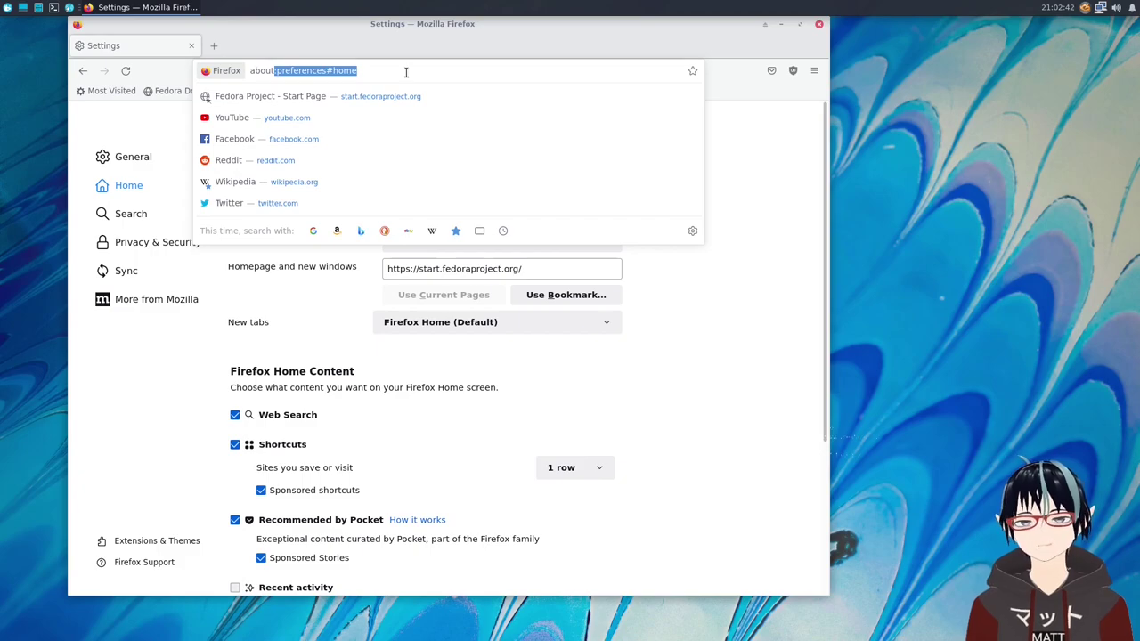
pyautogui.press('BackSpace')
pyautogui.write('co')
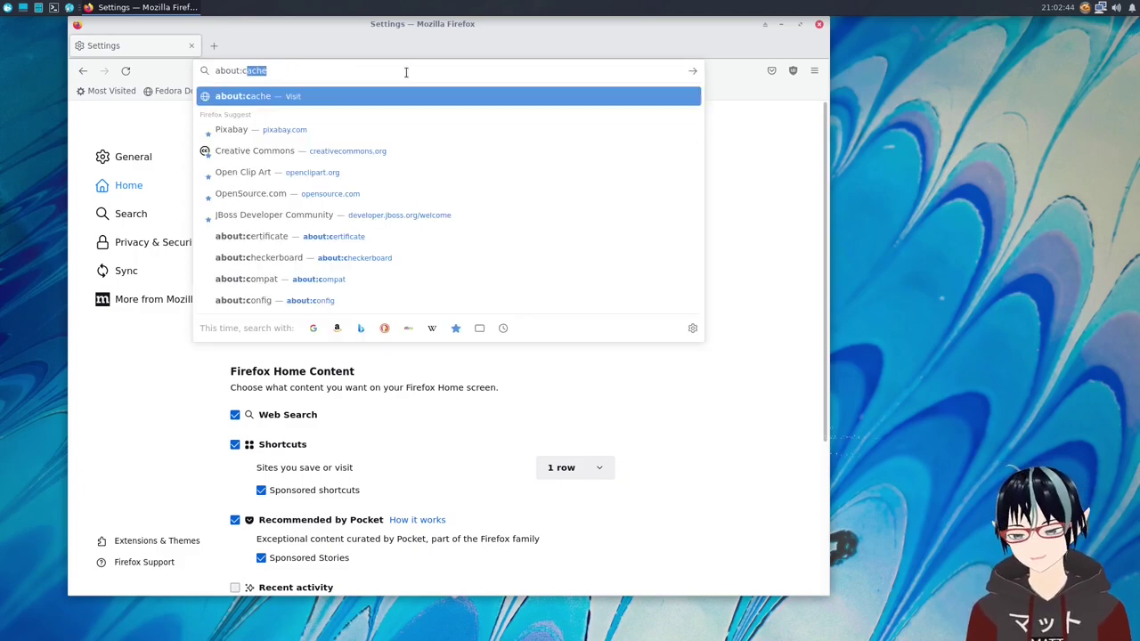
pyautogui.write('nfig')
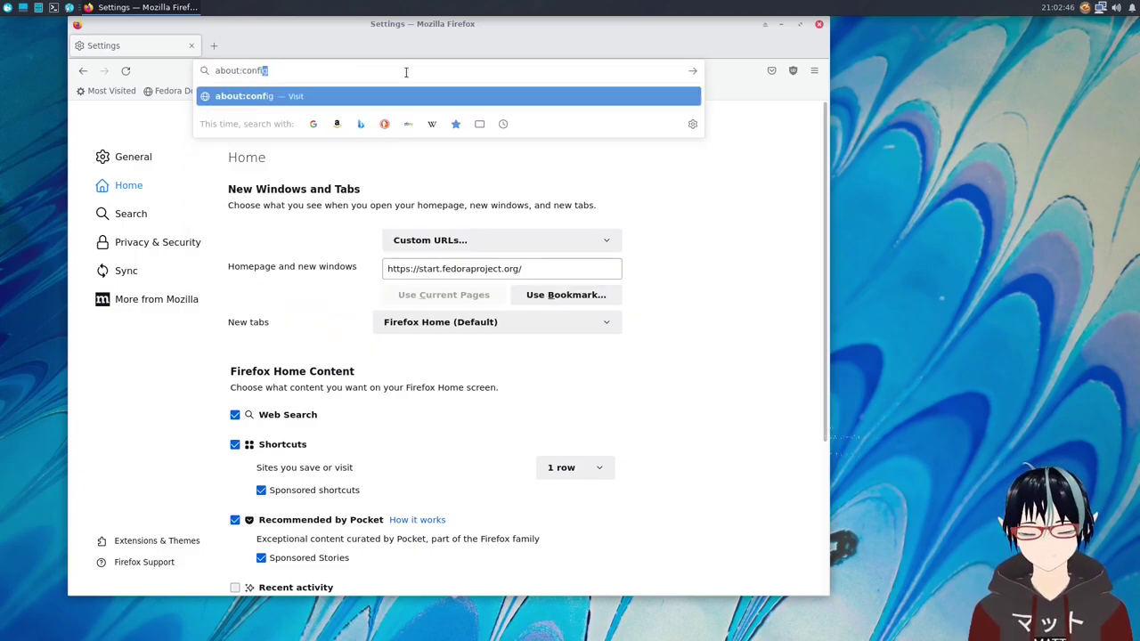
pyautogui.press('Return')
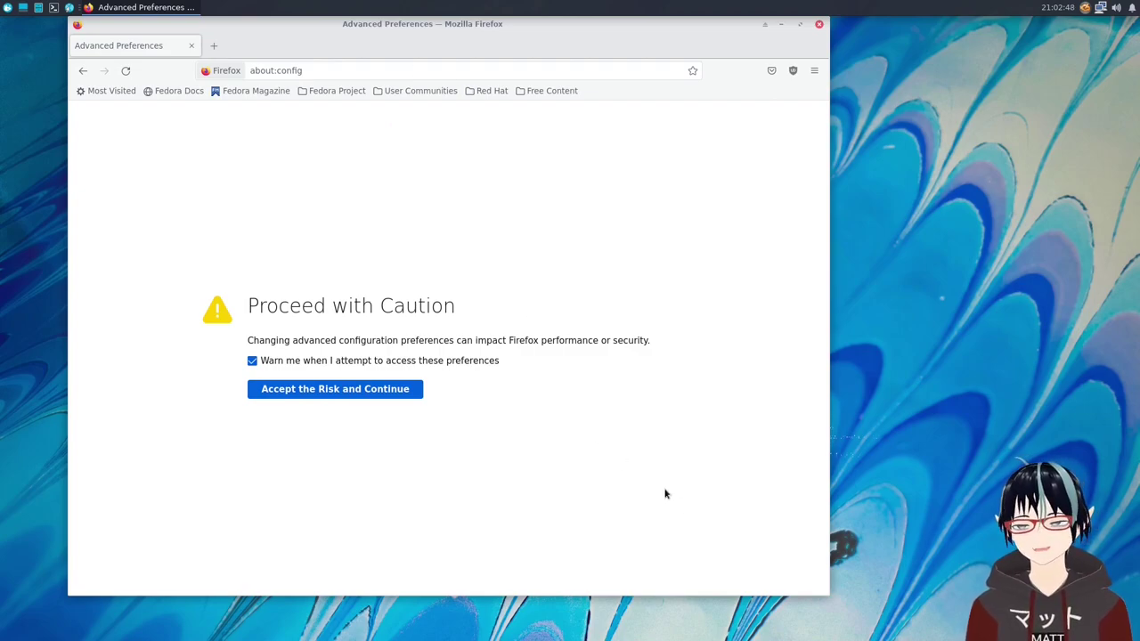
# Accept the risk warning, show all advanced preferences, and scroll through the list.
pyautogui.click(396, 390)
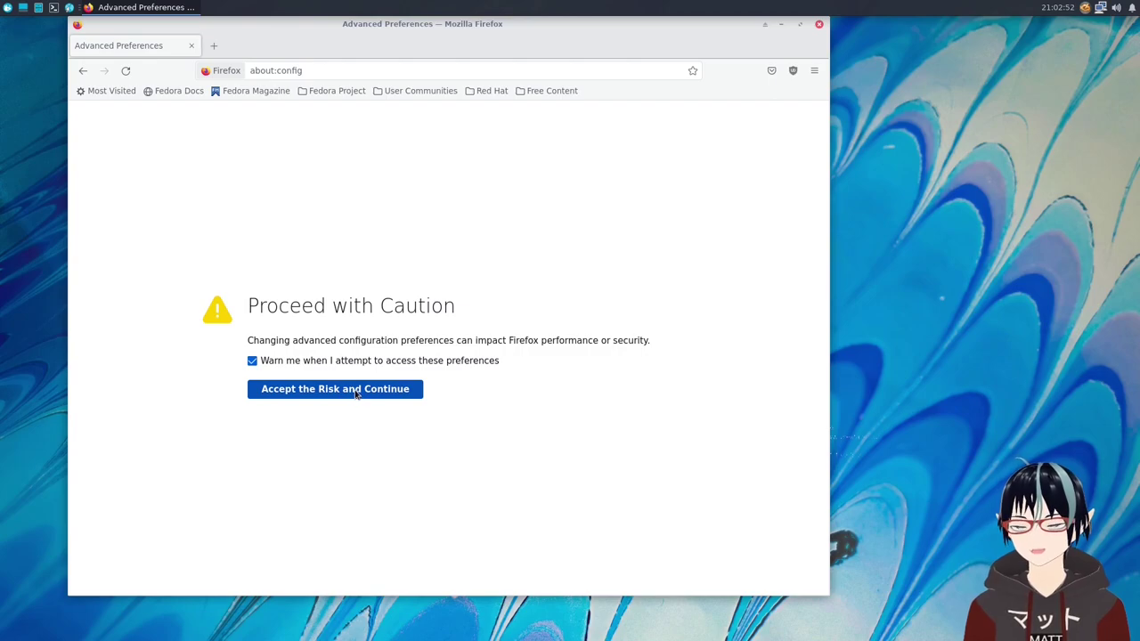
pyautogui.click(326, 393)
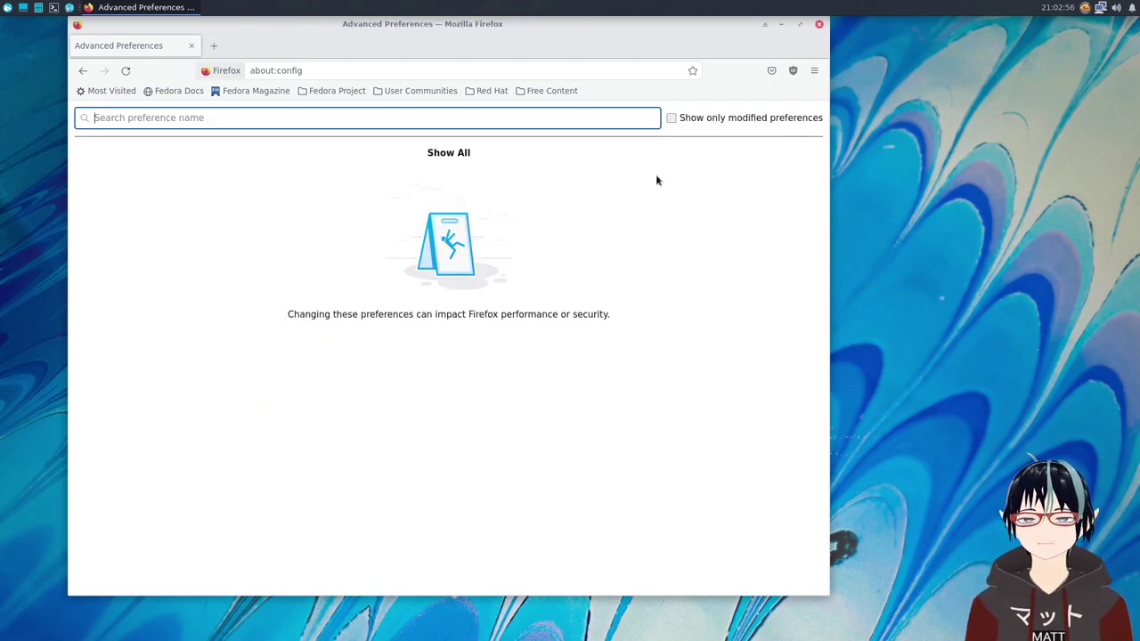
pyautogui.click(459, 154)
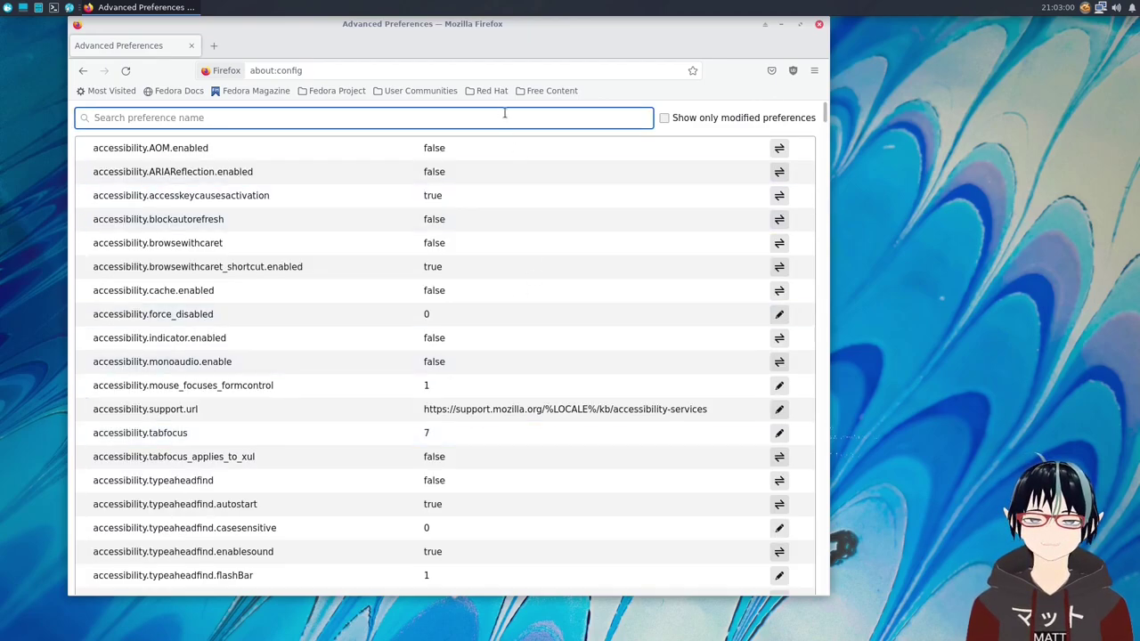
pyautogui.scroll(-5, 535, 394)
pyautogui.scroll(-20, 534, 393)
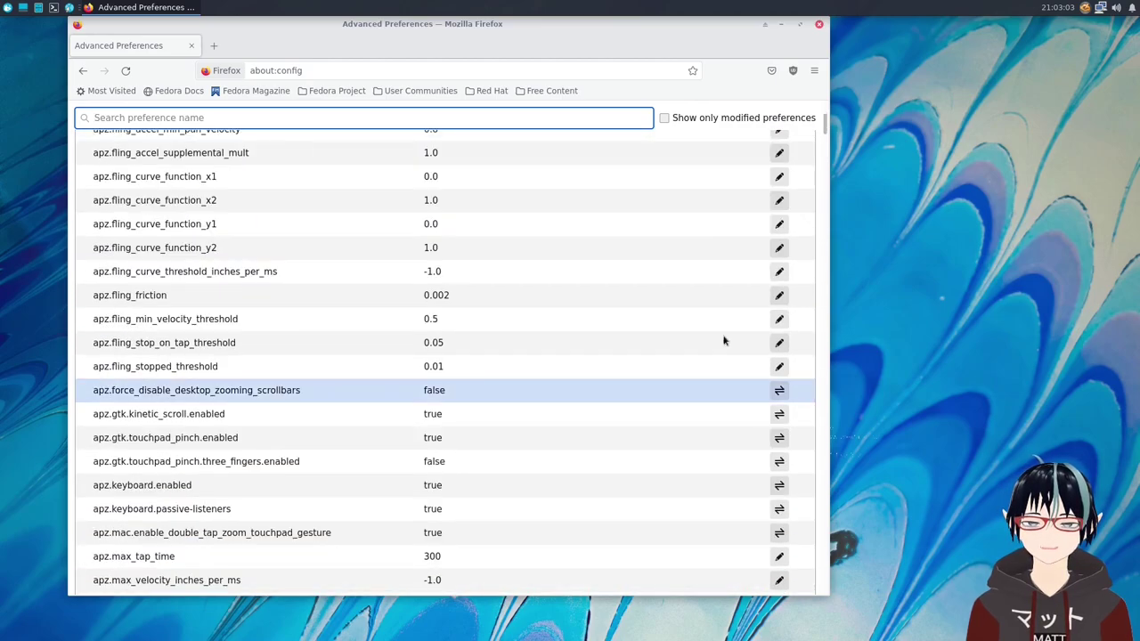
pyautogui.scroll(-3, 723, 340)
pyautogui.moveTo(828, 124); pyautogui.dragTo(825, 102)
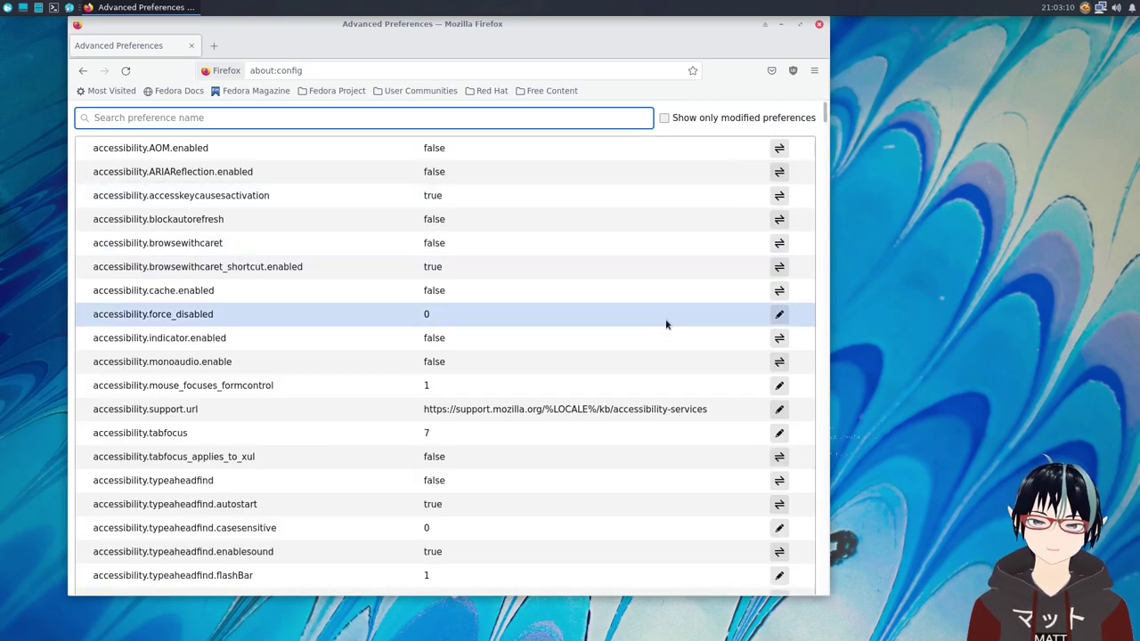
pyautogui.scroll(-4, 798, 232)
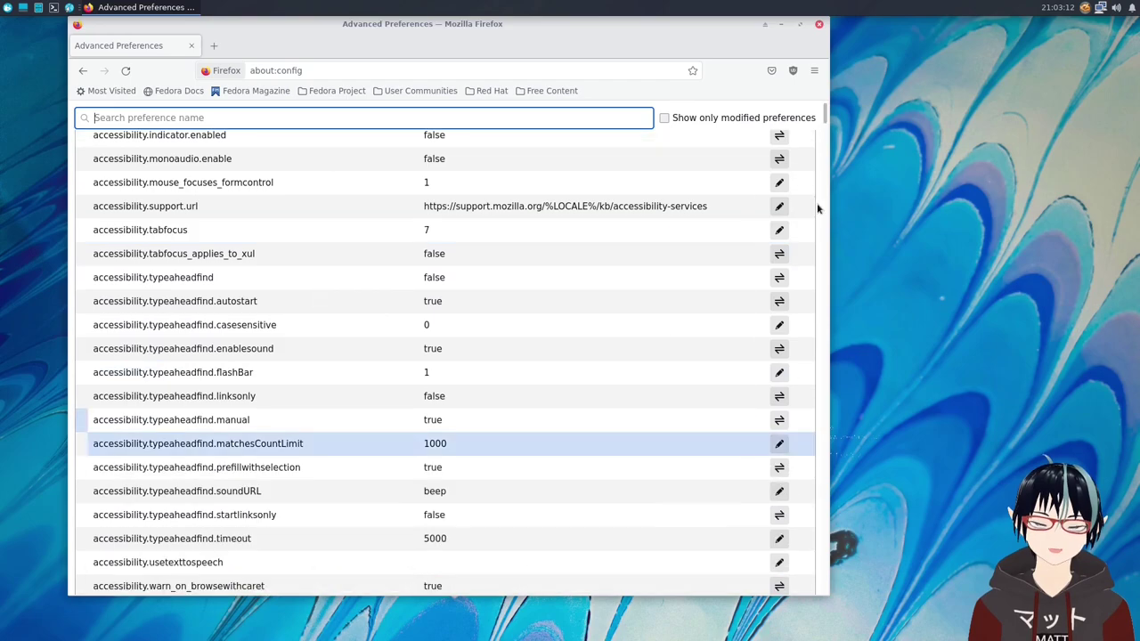
pyautogui.moveTo(825, 121); pyautogui.dragTo(825, 105)
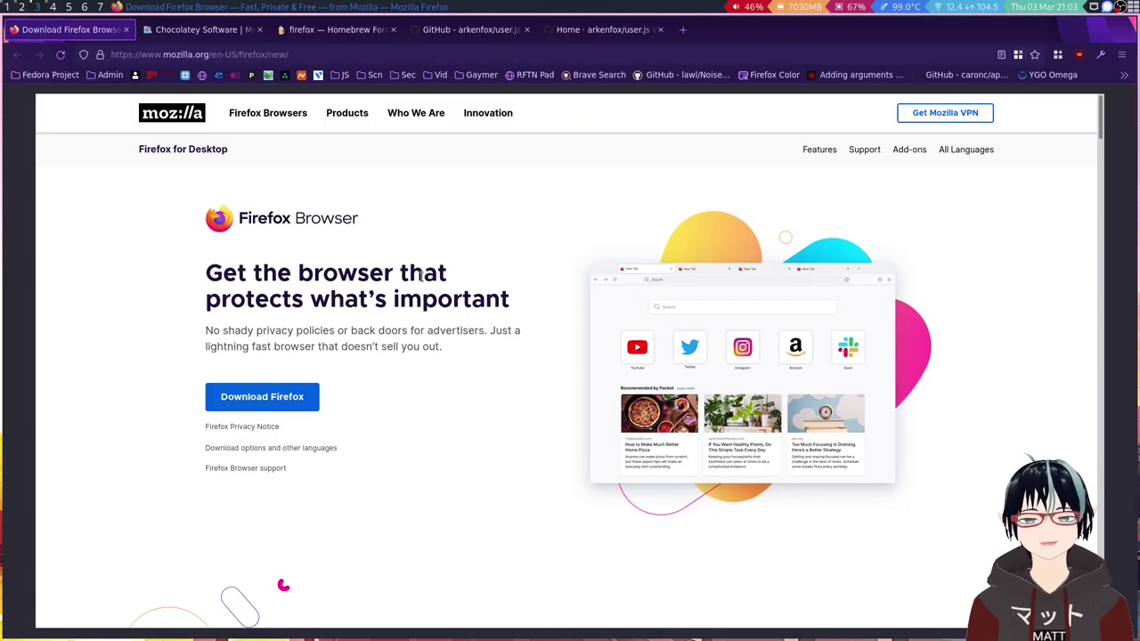
# Switch to the arkenfox/user.js GitHub tab and browse its file list and README.
pyautogui.click(468, 29)
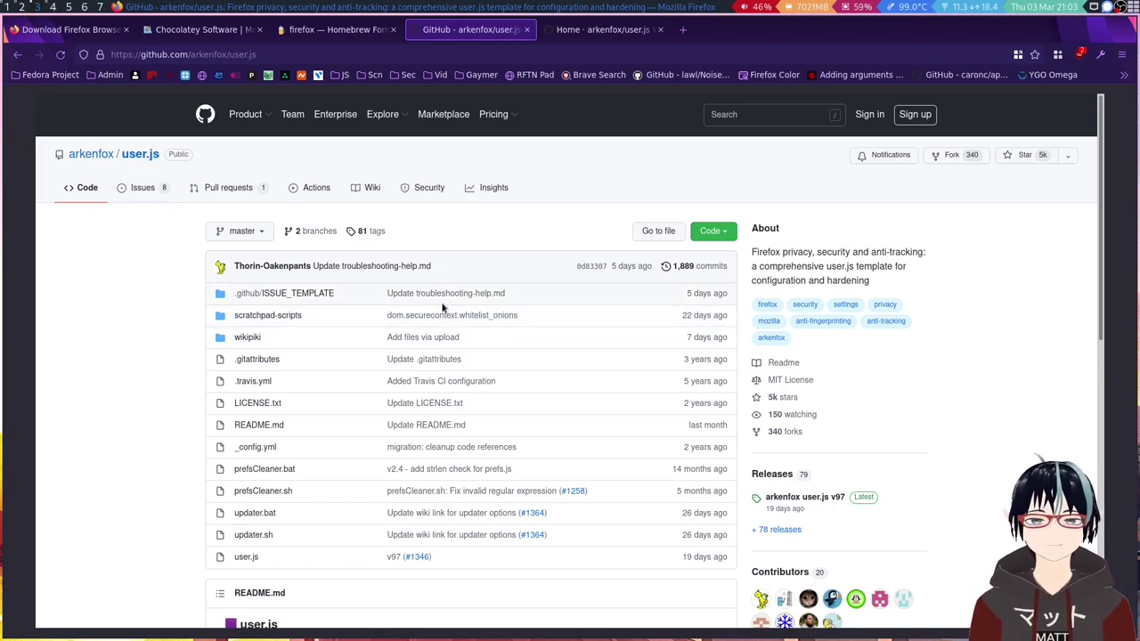
pyautogui.scroll(-2, 423, 303)
pyautogui.scroll(2, 414, 293)
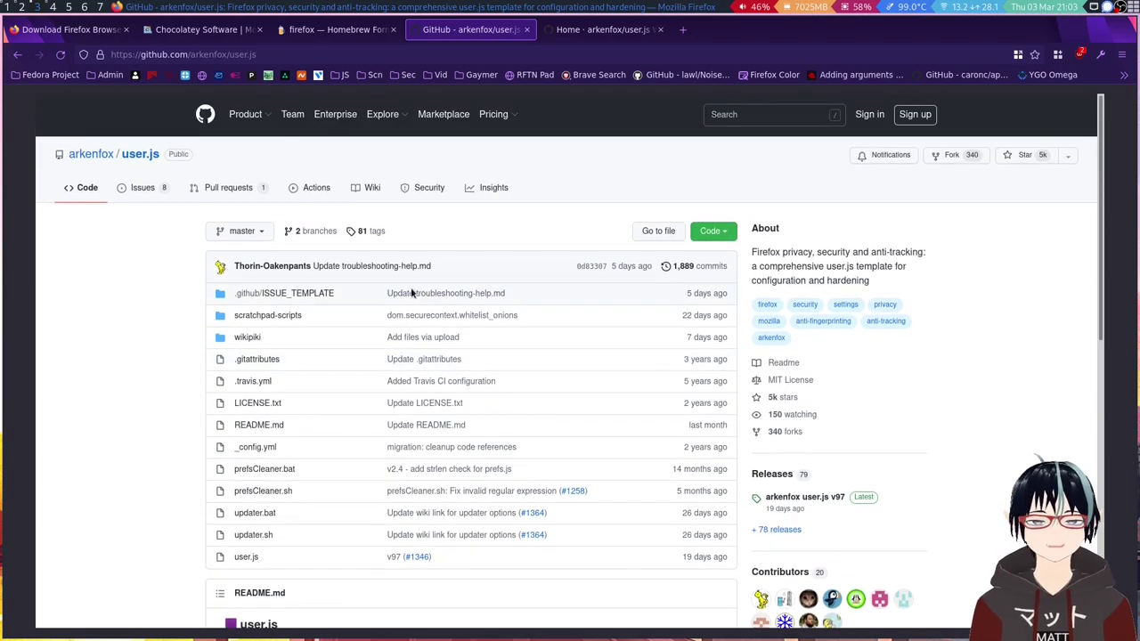
pyautogui.scroll(-2, 411, 285)
pyautogui.scroll(2, 298, 262)
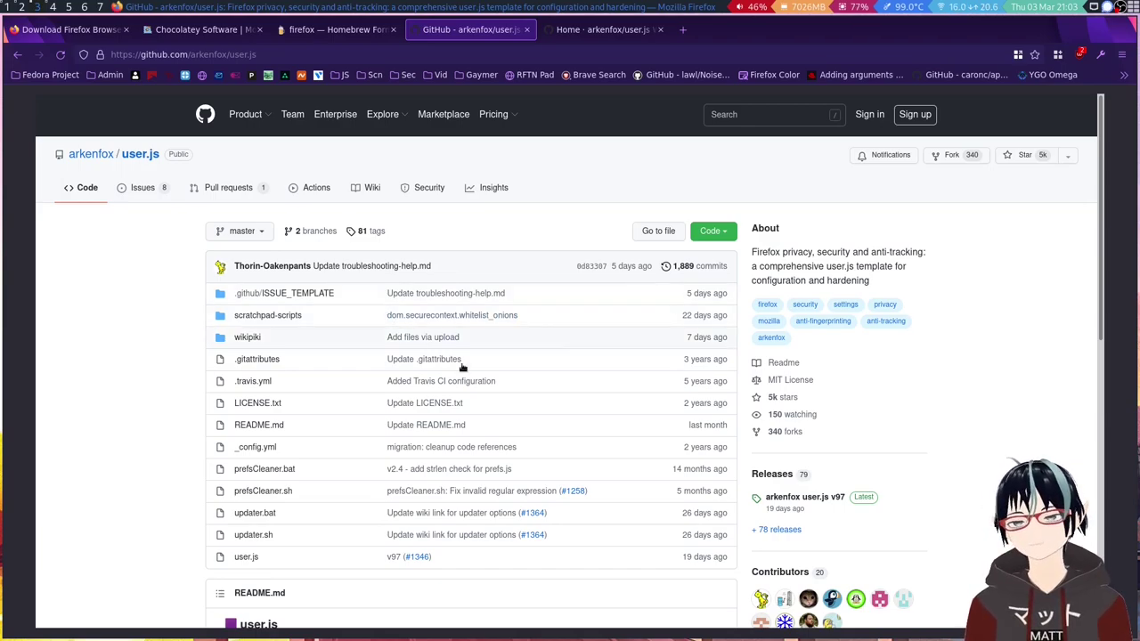
pyautogui.scroll(-3, 518, 386)
pyautogui.scroll(2, 518, 380)
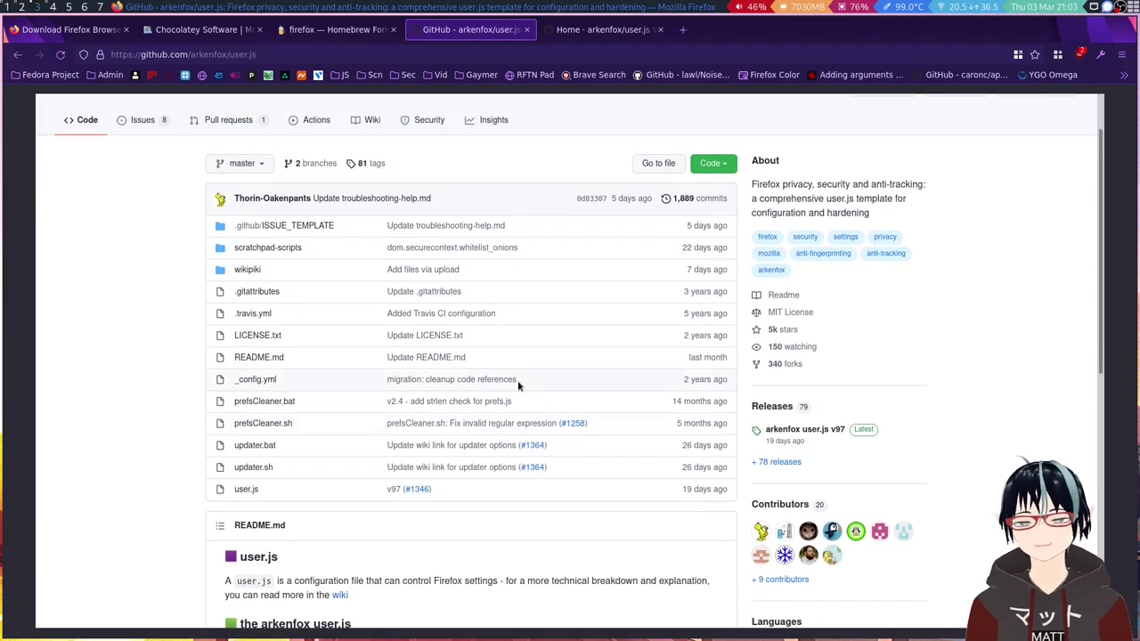
pyautogui.scroll(-1, 520, 381)
pyautogui.scroll(-1, 522, 383)
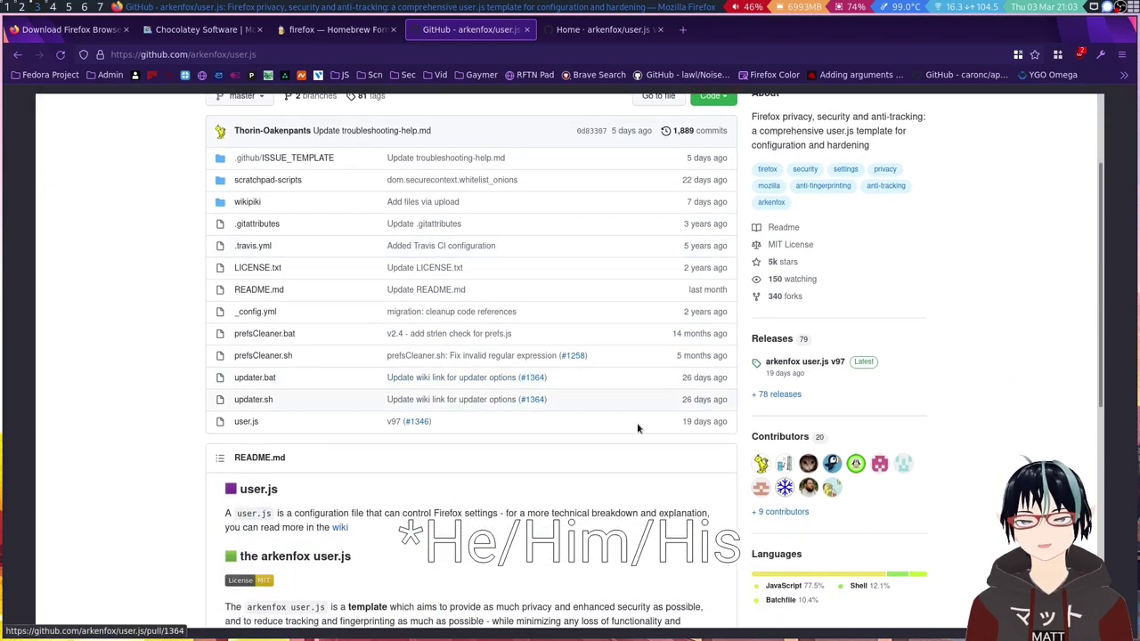
pyautogui.scroll(3, 728, 461)
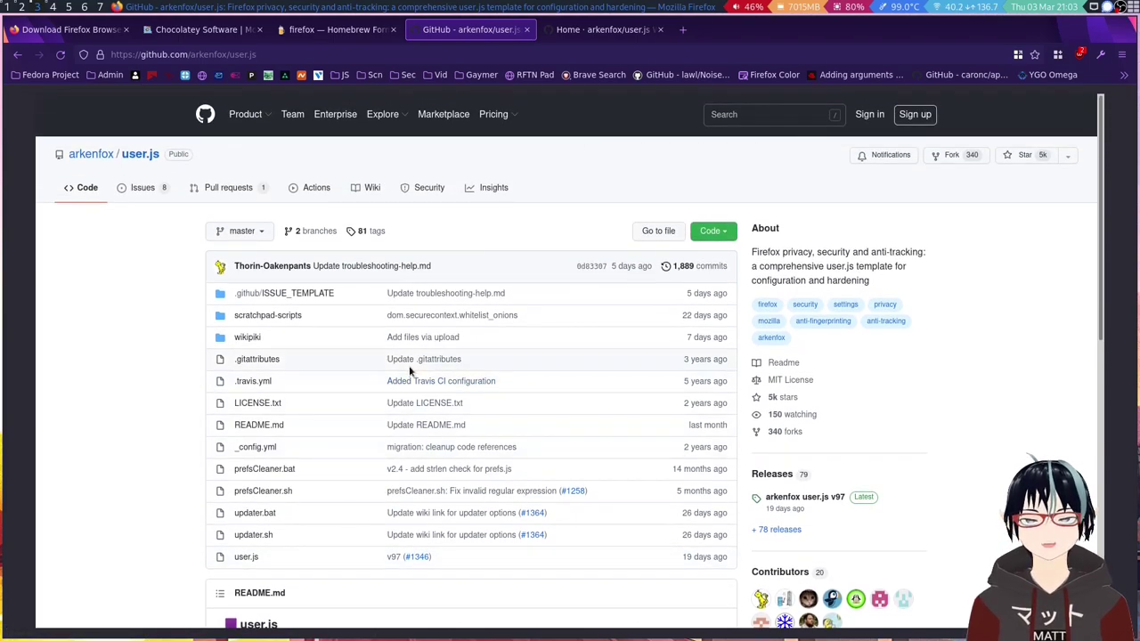
pyautogui.scroll(-5, 385, 374)
pyautogui.scroll(4, 383, 375)
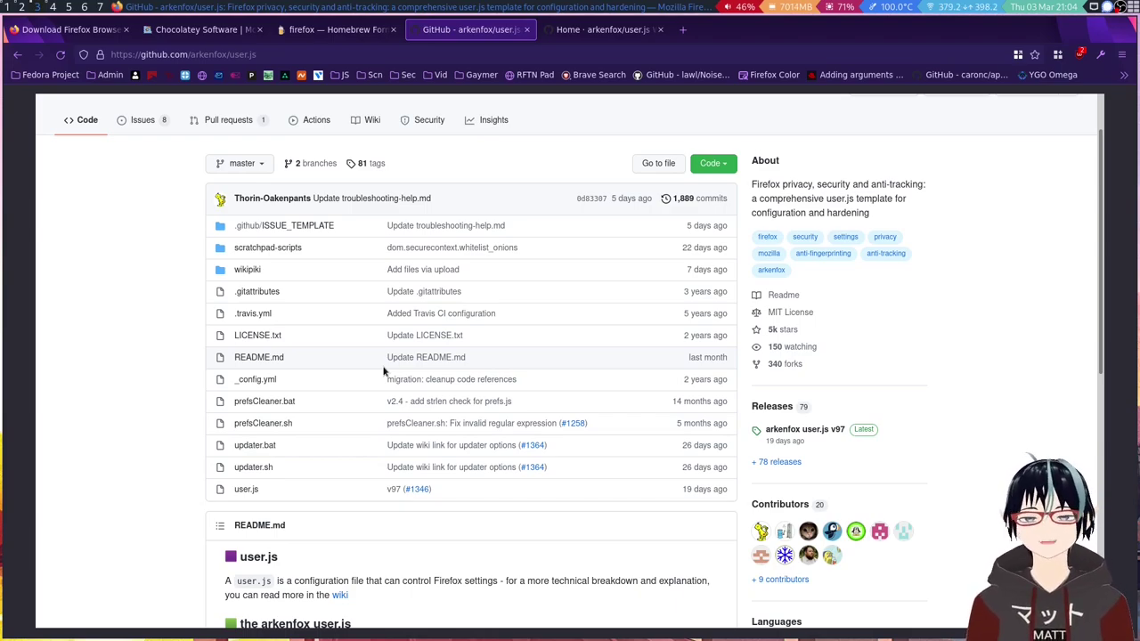
pyautogui.scroll(-5, 384, 372)
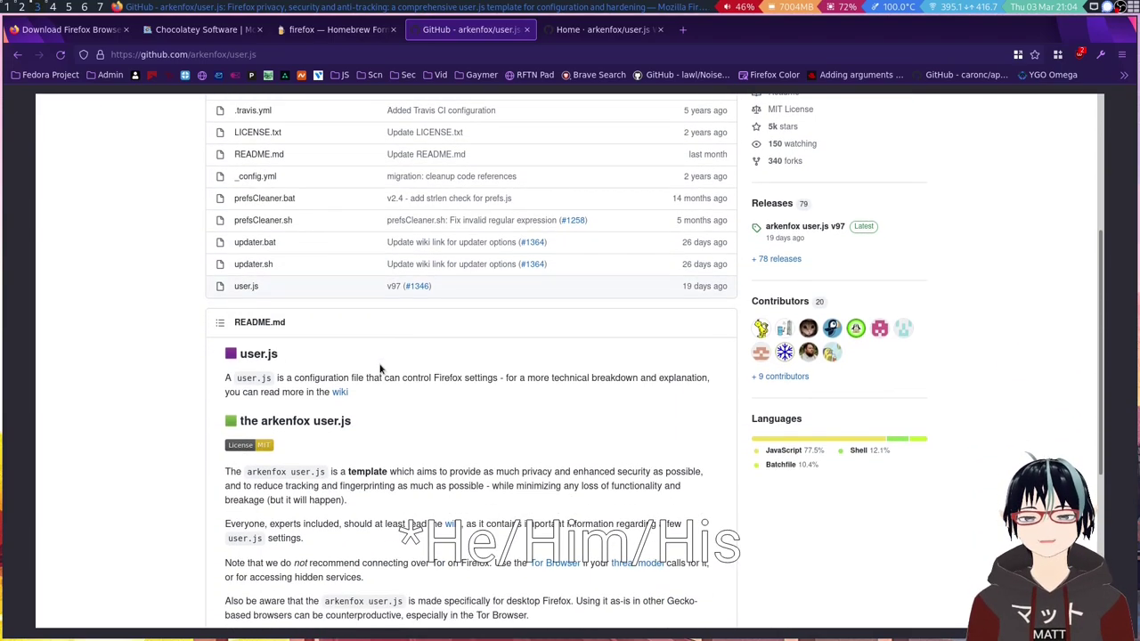
pyautogui.scroll(2, 380, 360)
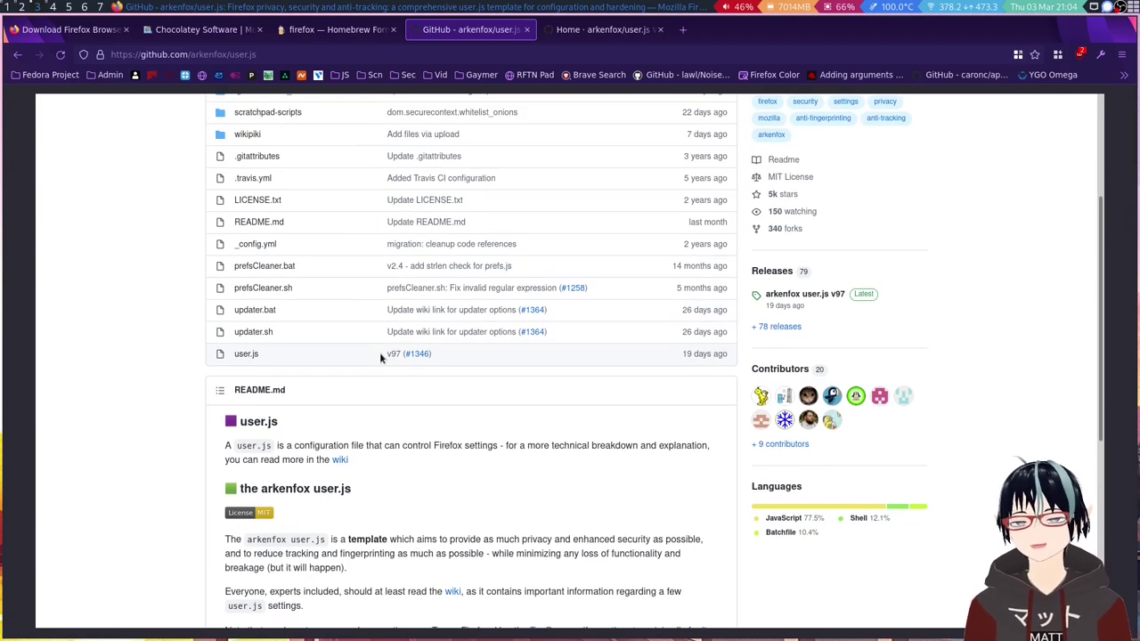
# Open user.js from the repository and scroll its preferences down to the 0200 geolocation section.
pyautogui.click(252, 355)
pyautogui.scroll(-5, 415, 353)
pyautogui.scroll(-10, 415, 354)
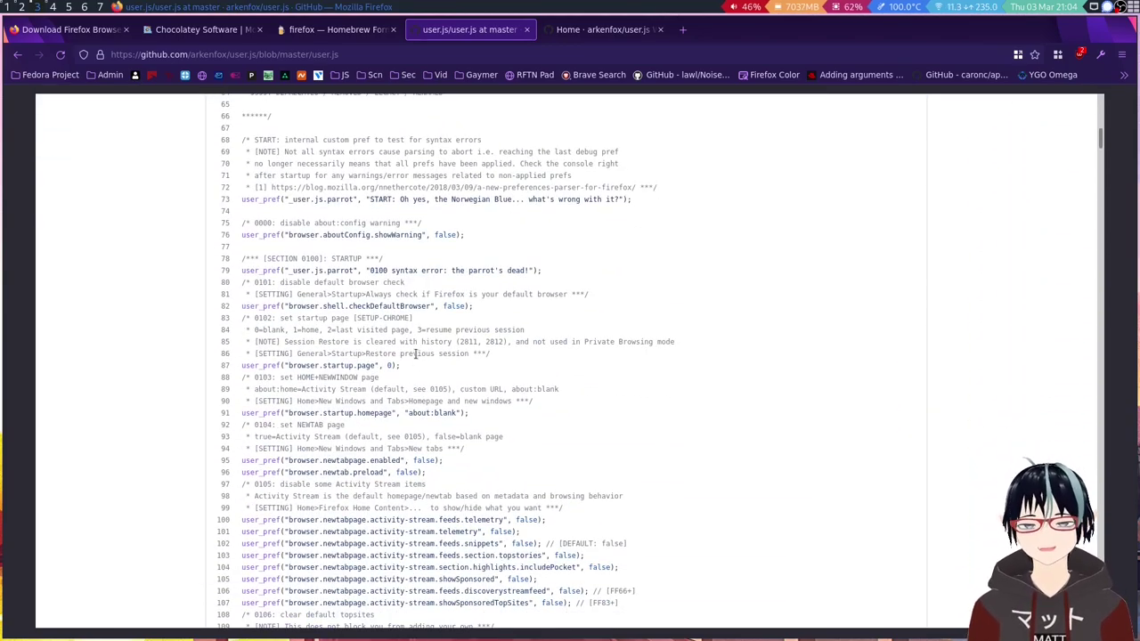
pyautogui.scroll(5, 415, 353)
pyautogui.scroll(-2, 417, 354)
pyautogui.scroll(-2, 417, 354)
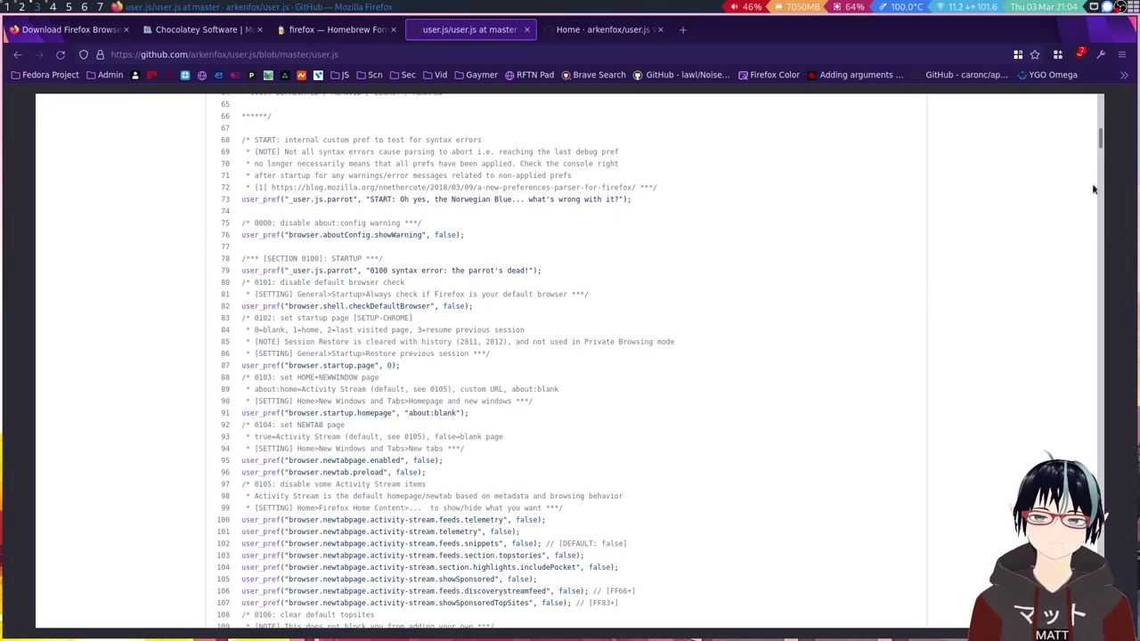
pyautogui.moveTo(1101, 138); pyautogui.dragTo(1132, 514)
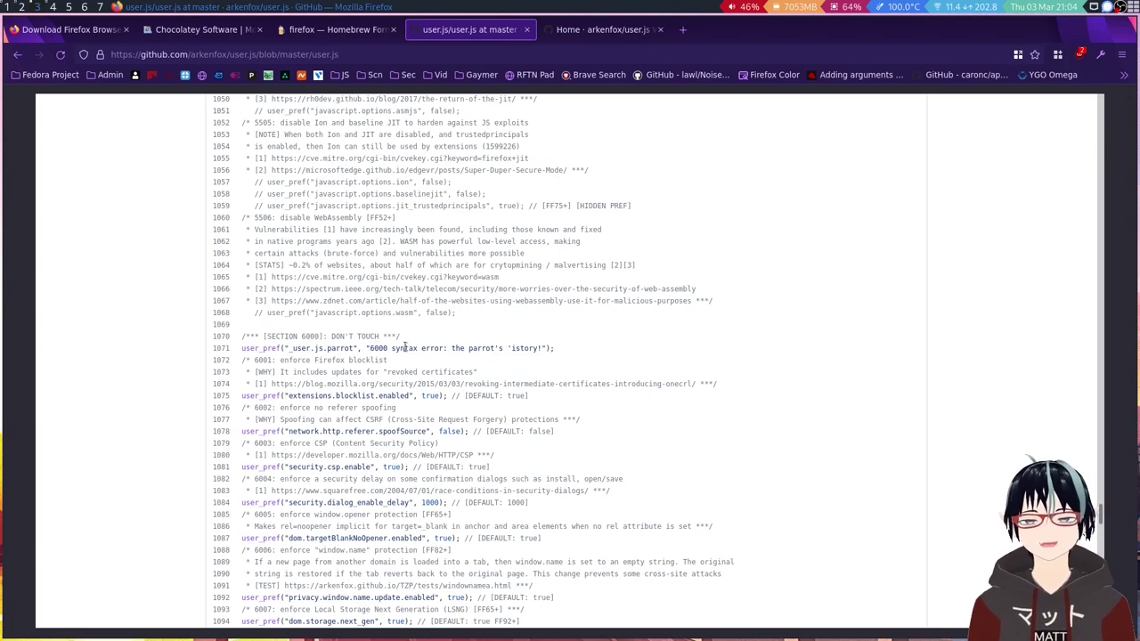
pyautogui.scroll(-10, 469, 348)
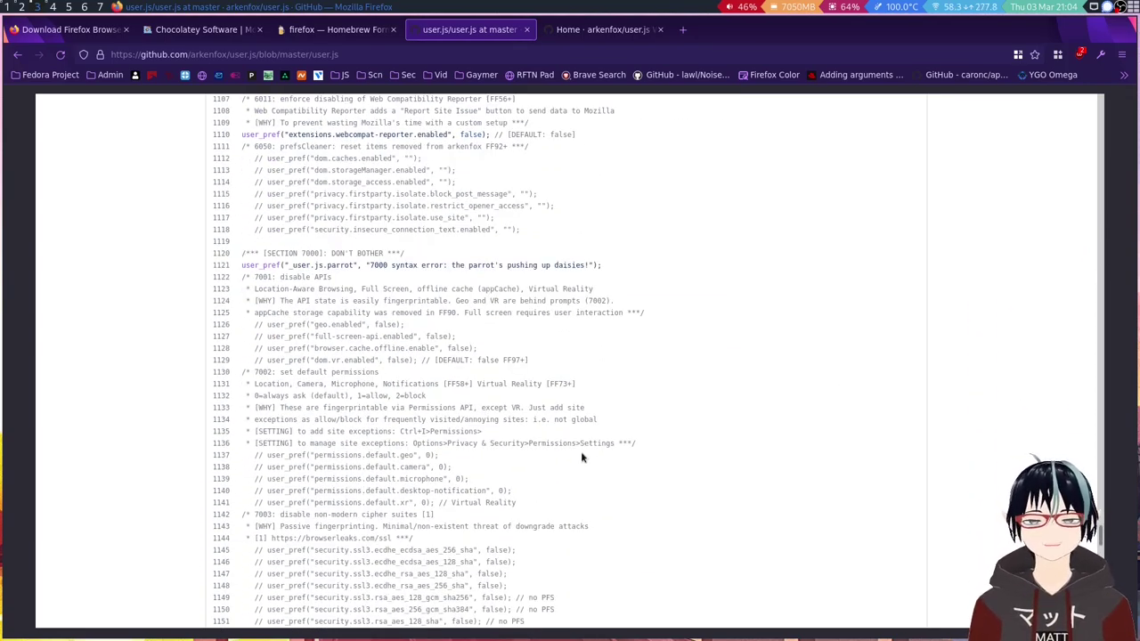
pyautogui.scroll(15, 581, 452)
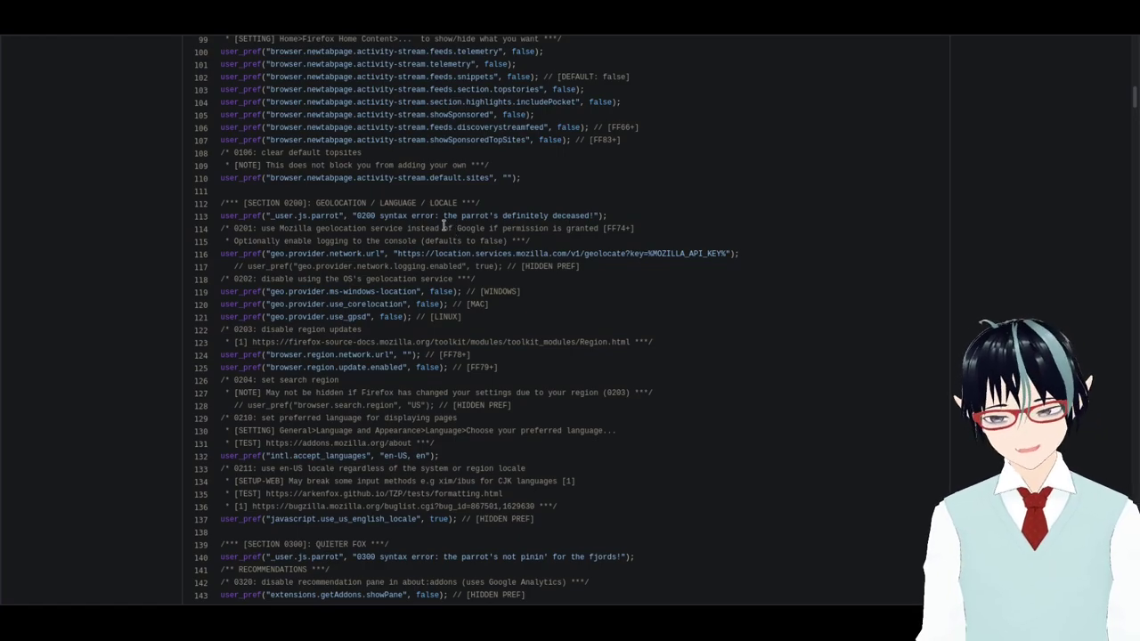
pyautogui.scroll(15, 457, 267)
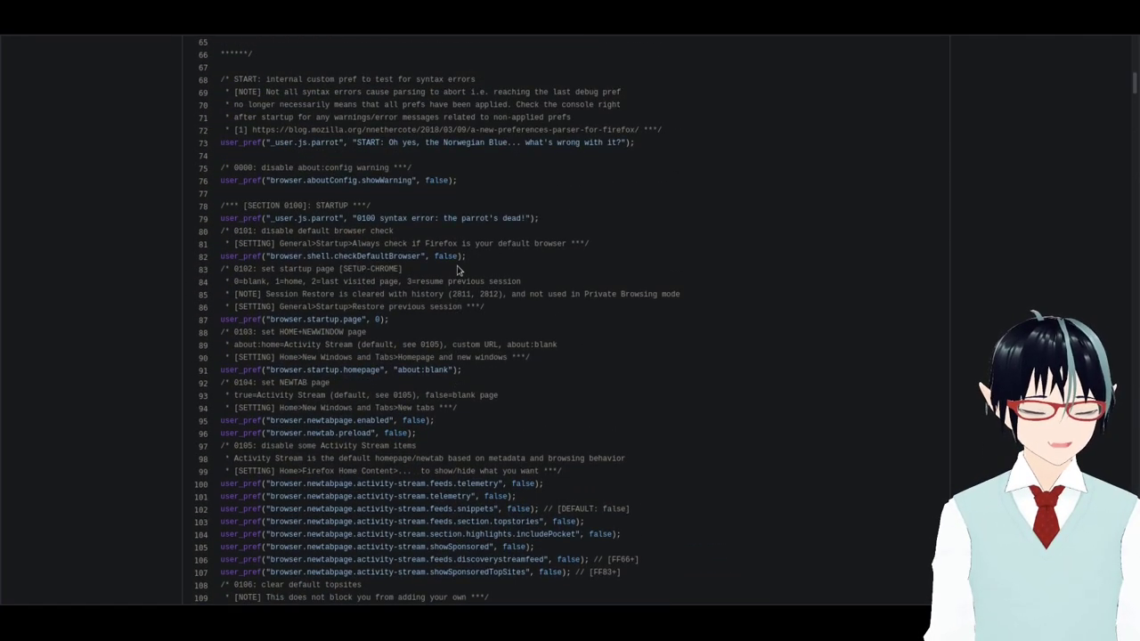
pyautogui.scroll(-5, 537, 301)
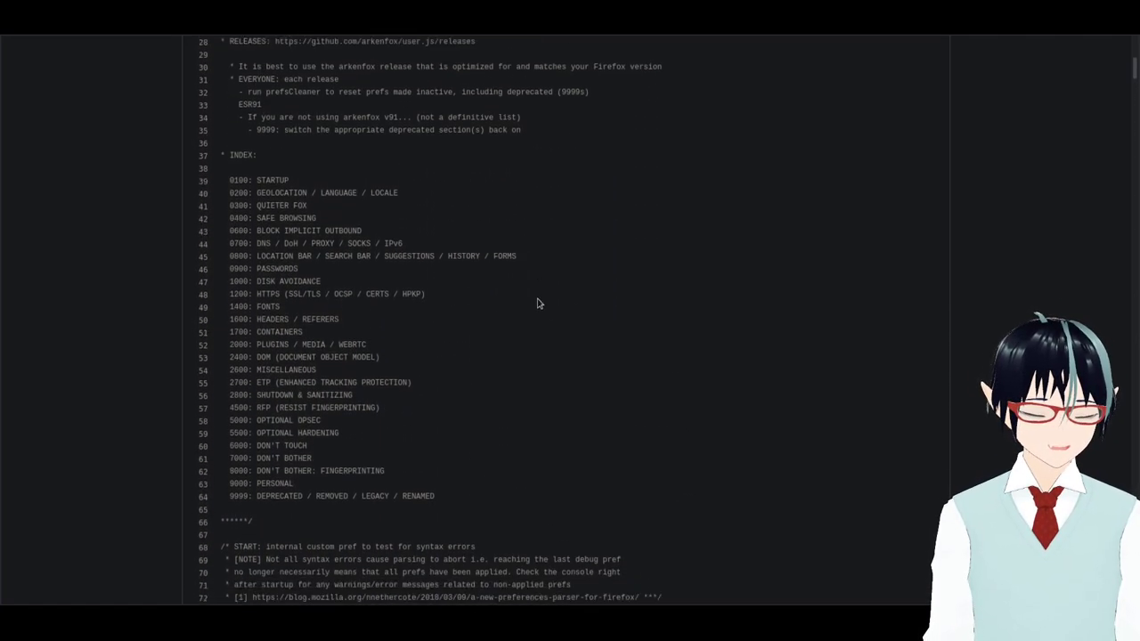
pyautogui.scroll(8, 537, 304)
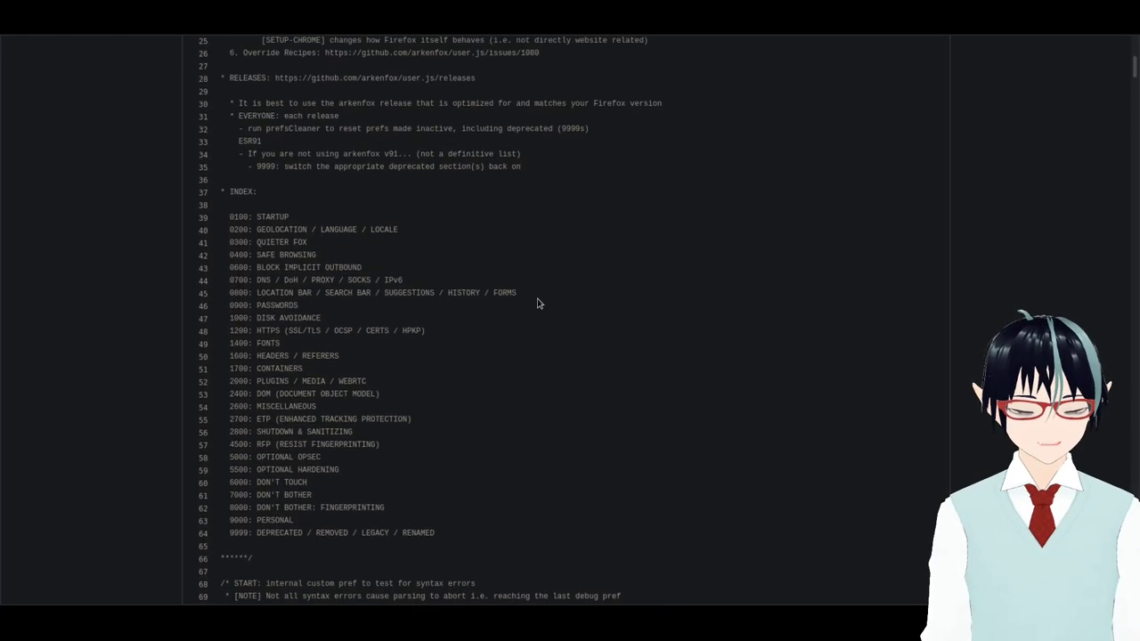
pyautogui.scroll(-11, 608, 331)
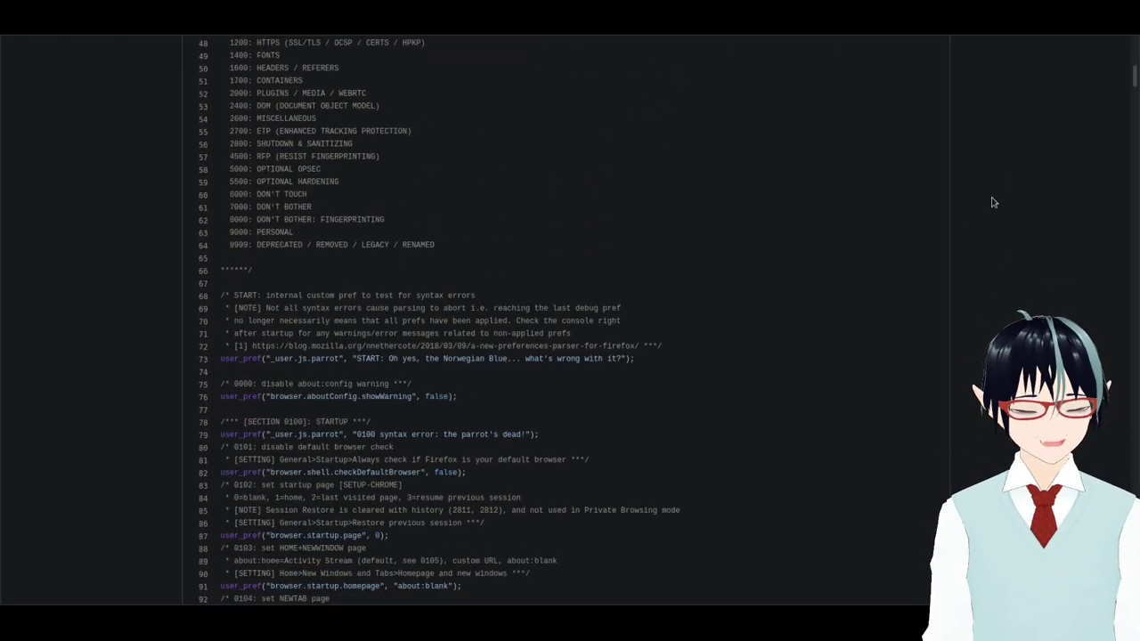
pyautogui.scroll(-9, 721, 285)
pyautogui.scroll(-5, 713, 305)
pyautogui.scroll(-12, 727, 274)
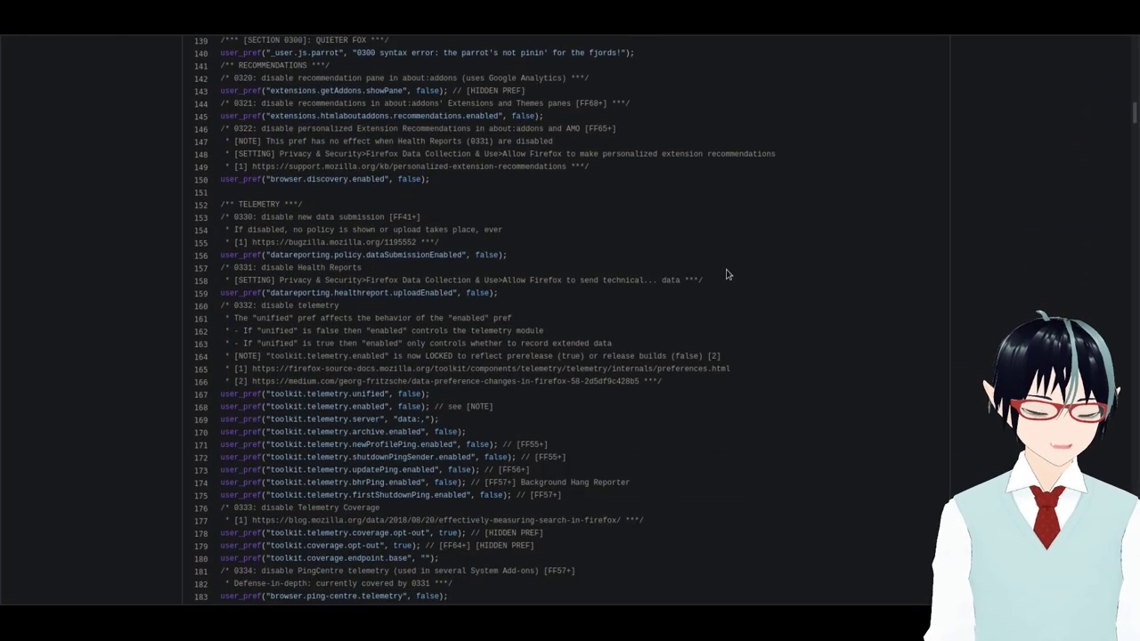
pyautogui.scroll(3, 727, 270)
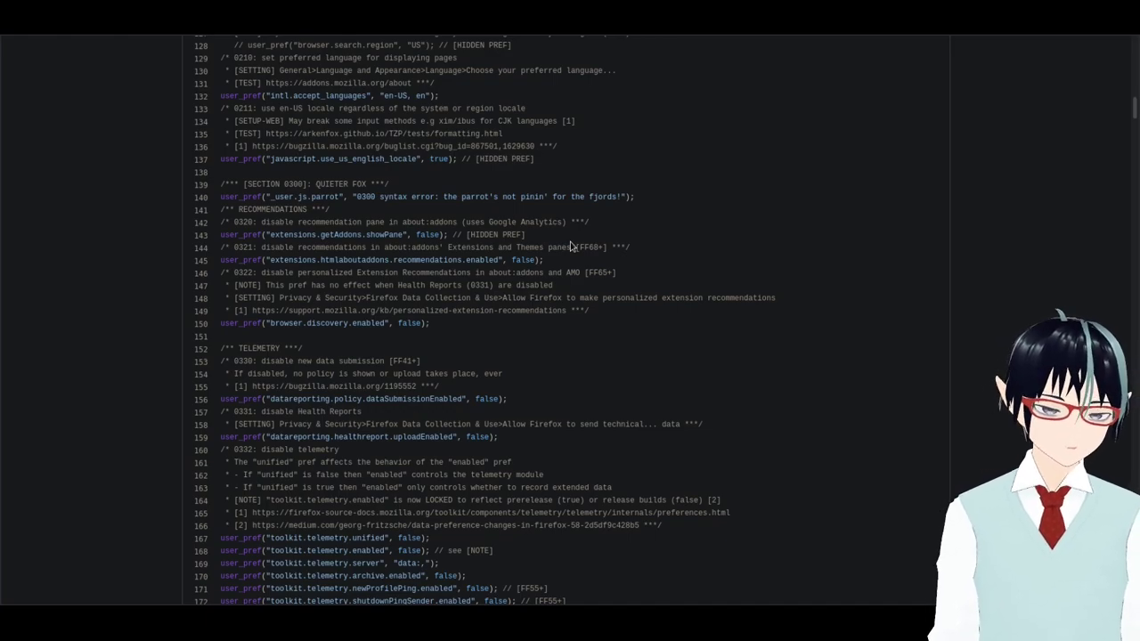
pyautogui.scroll(20, 636, 214)
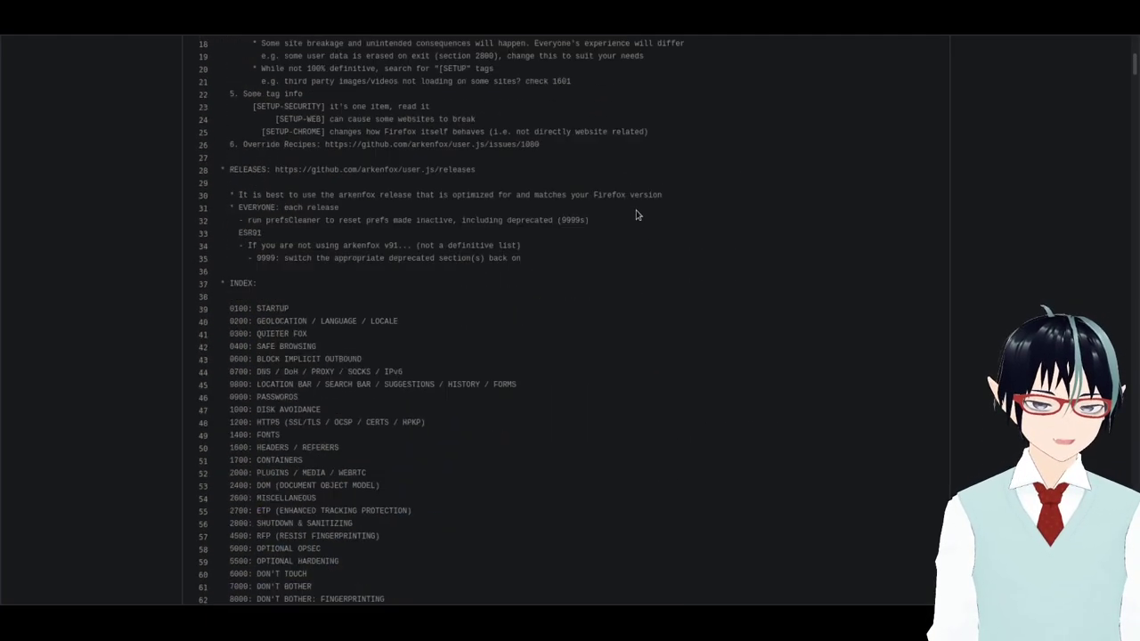
pyautogui.click(365, 136)
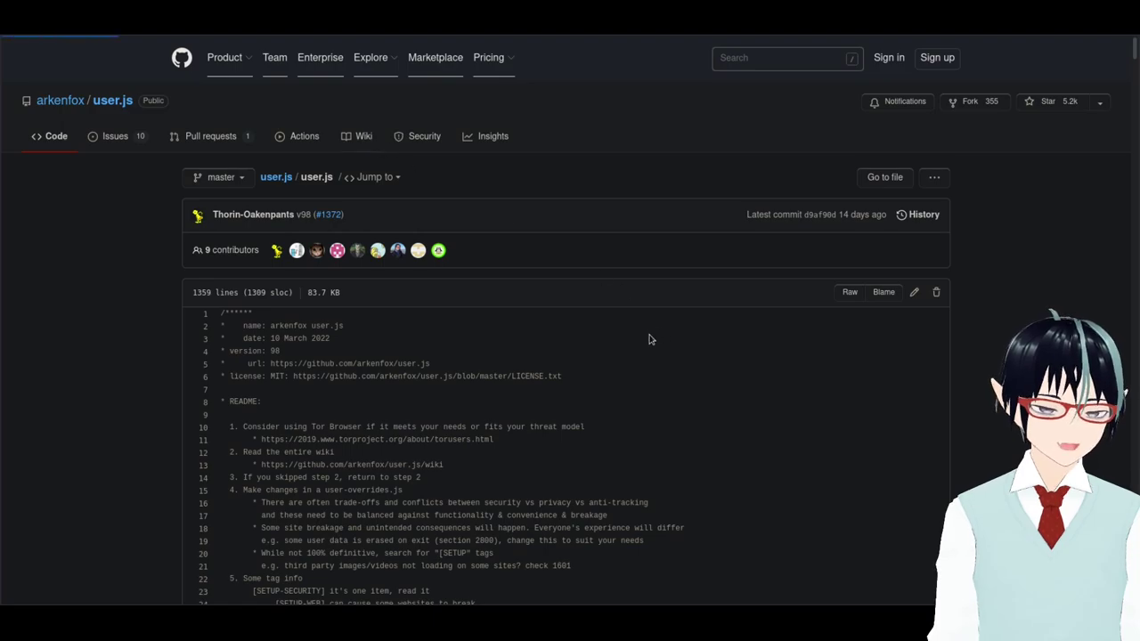
pyautogui.scroll(-1, 615, 426)
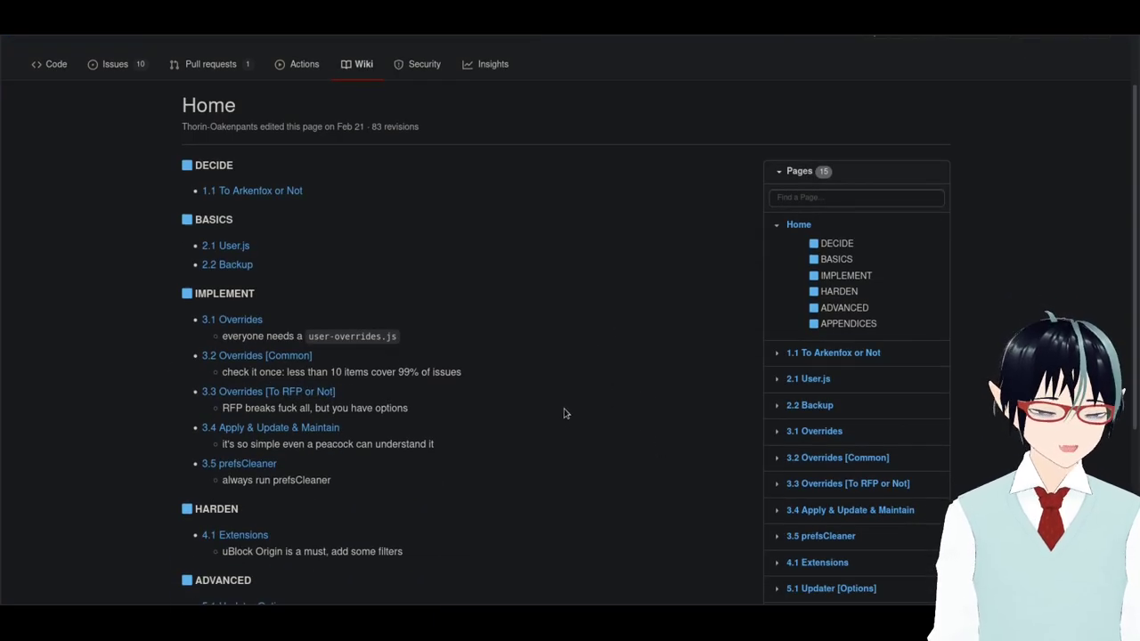
pyautogui.scroll(-1, 565, 408)
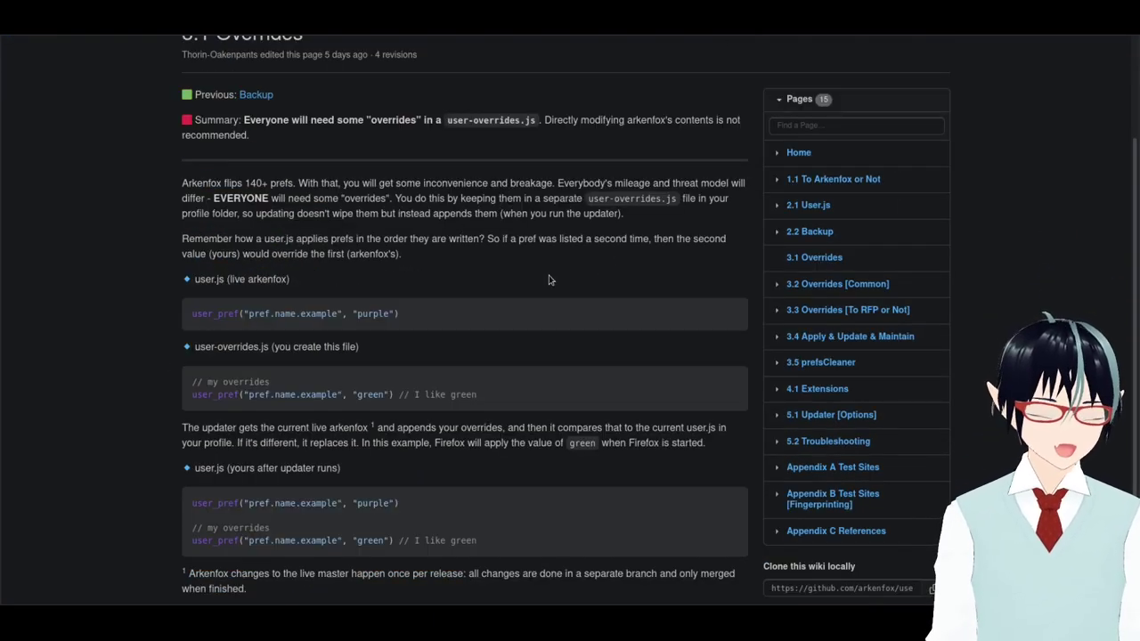
pyautogui.scroll(1, 549, 279)
pyautogui.scroll(-2, 547, 269)
pyautogui.scroll(4, 547, 272)
pyautogui.scroll(-3, 549, 273)
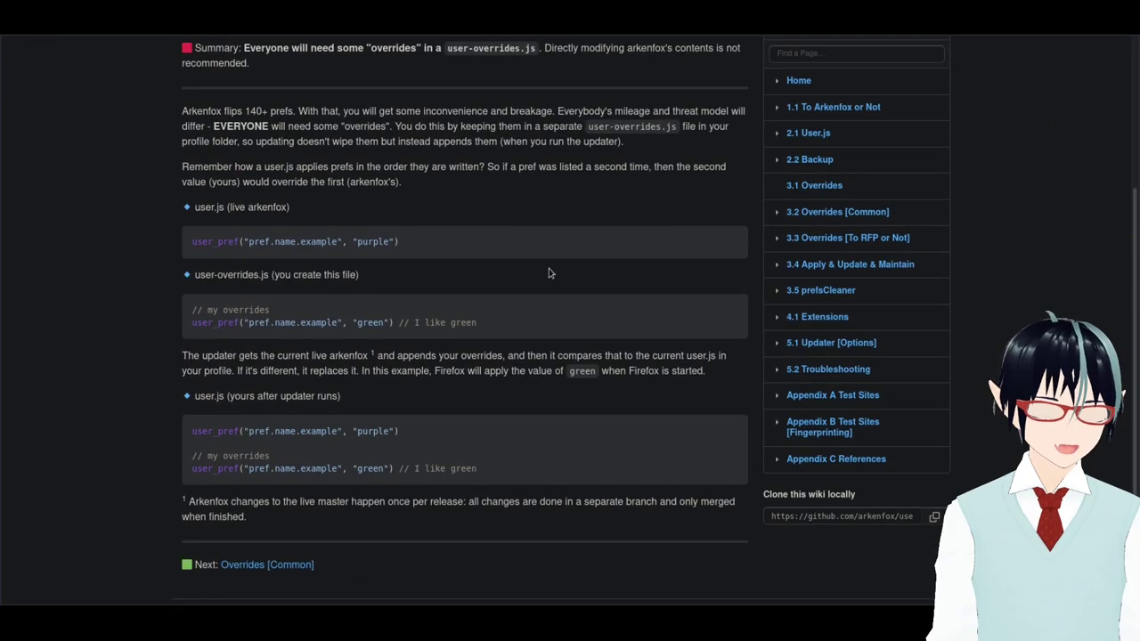
pyautogui.scroll(1, 549, 274)
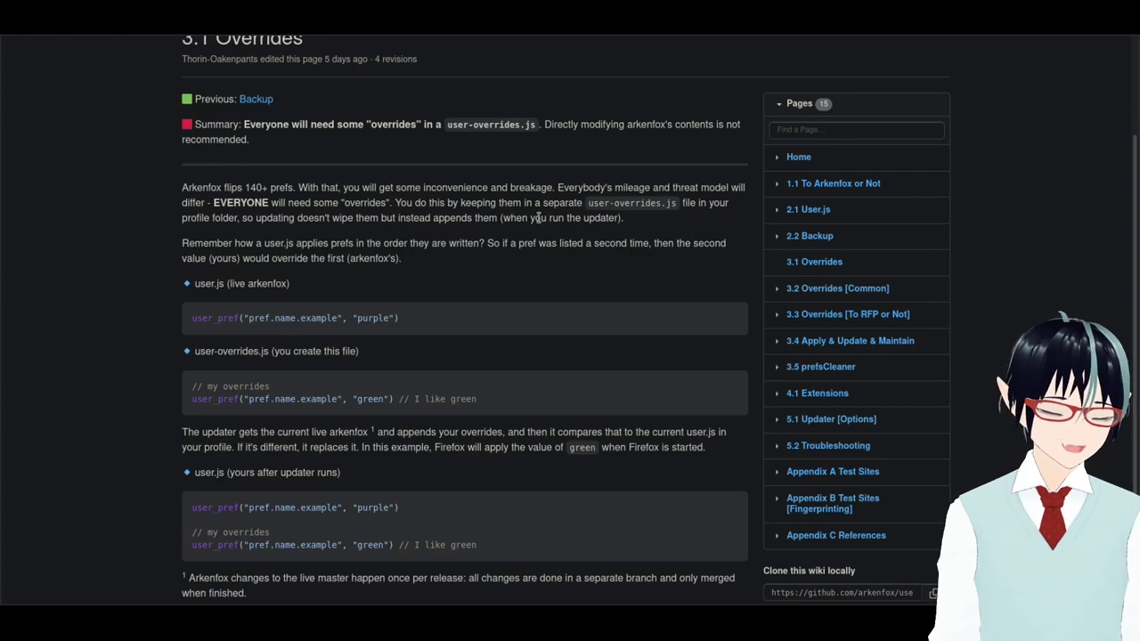
pyautogui.scroll(-1, 224, 217)
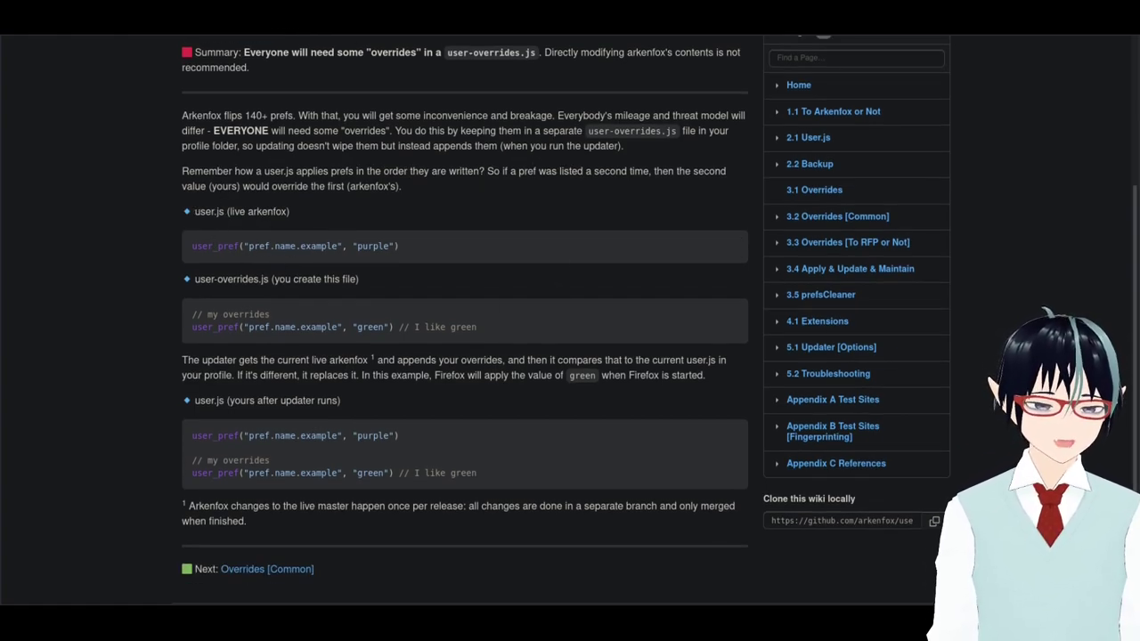
pyautogui.hotkey('alt', 'Left')
pyautogui.scroll(2, 401, 356)
pyautogui.hotkey('alt', 'Left')
pyautogui.scroll(-15, 477, 384)
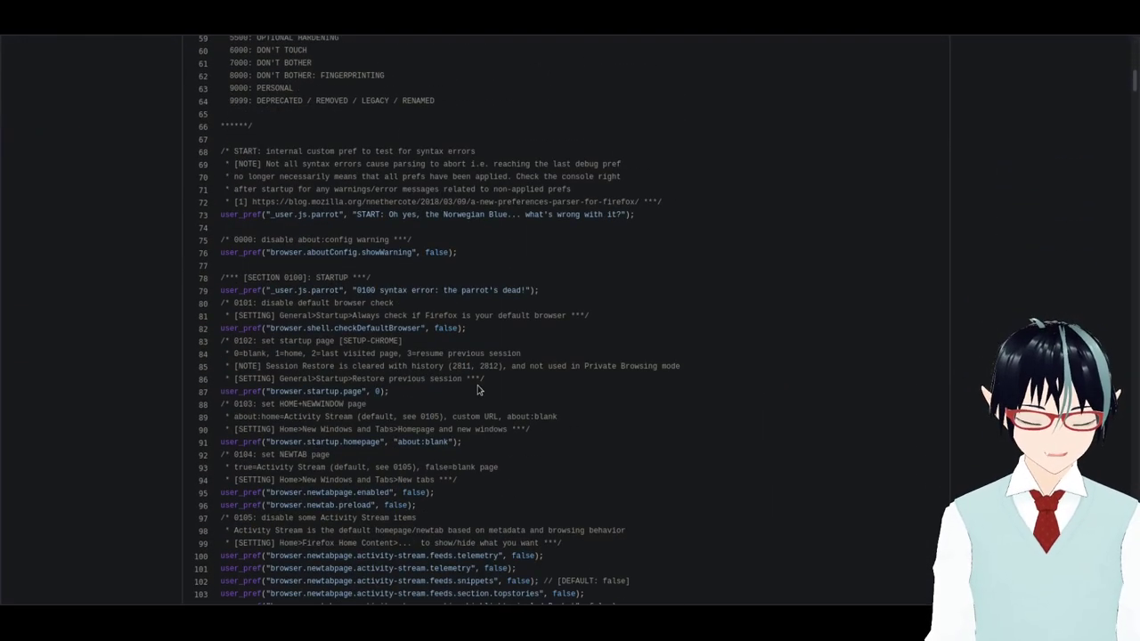
pyautogui.scroll(-8, 476, 385)
pyautogui.moveTo(1136, 113); pyautogui.dragTo(1129, 152)
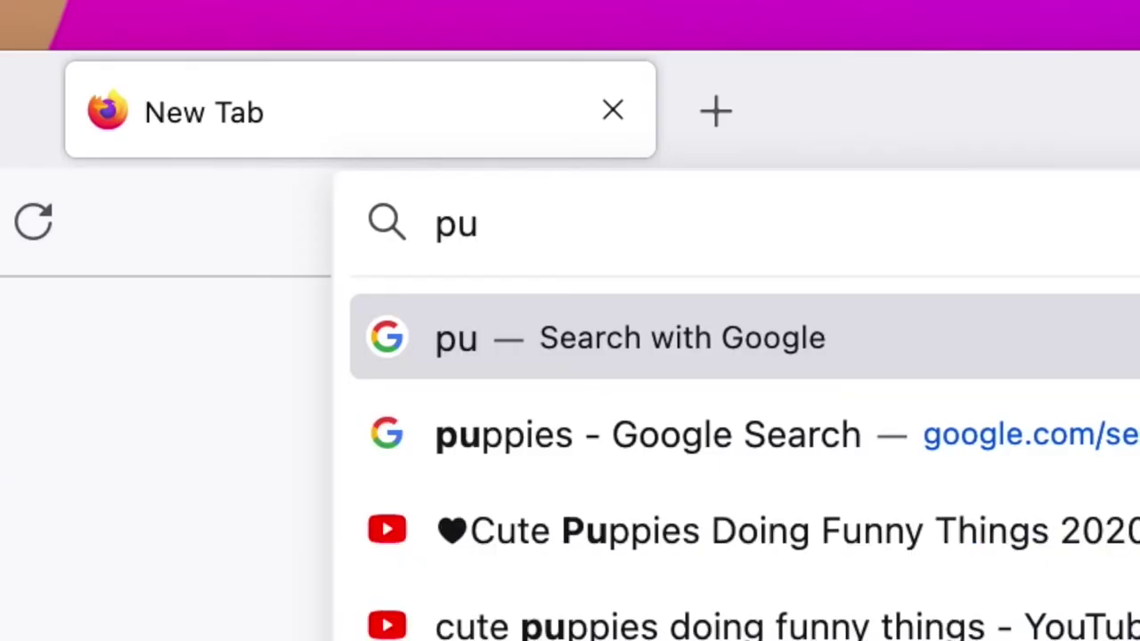
# Highlight the 'Tor Browser' recommendation in the readme, then go back to the 3.1 Overrides page.
pyautogui.write('ppies')
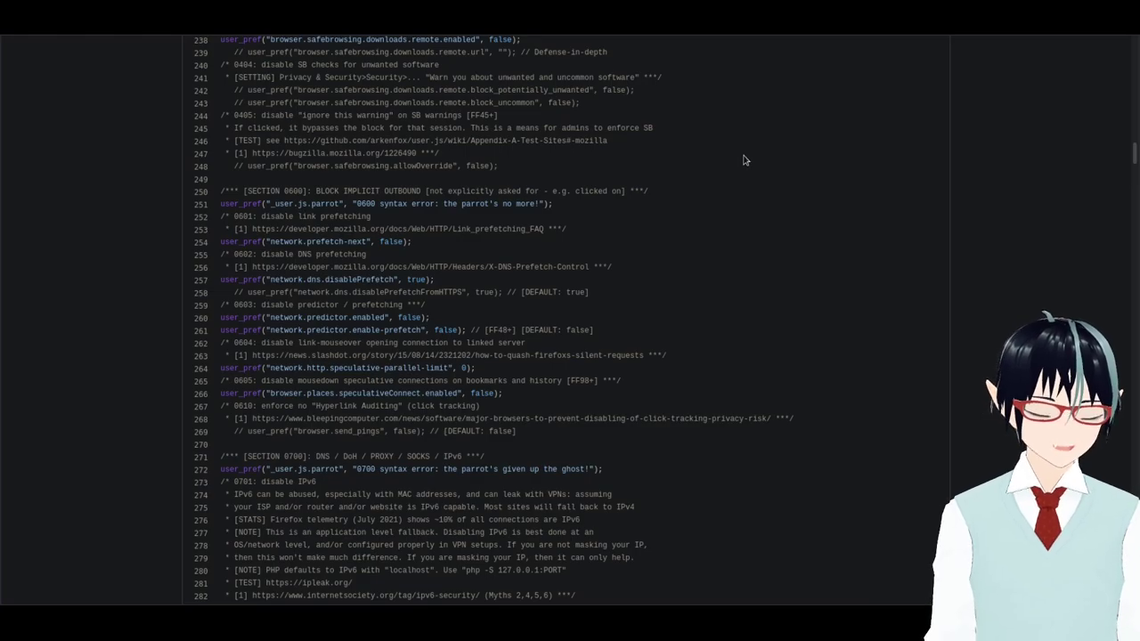
pyautogui.scroll(20, 618, 205)
pyautogui.scroll(20, 618, 214)
pyautogui.scroll(-4, 616, 214)
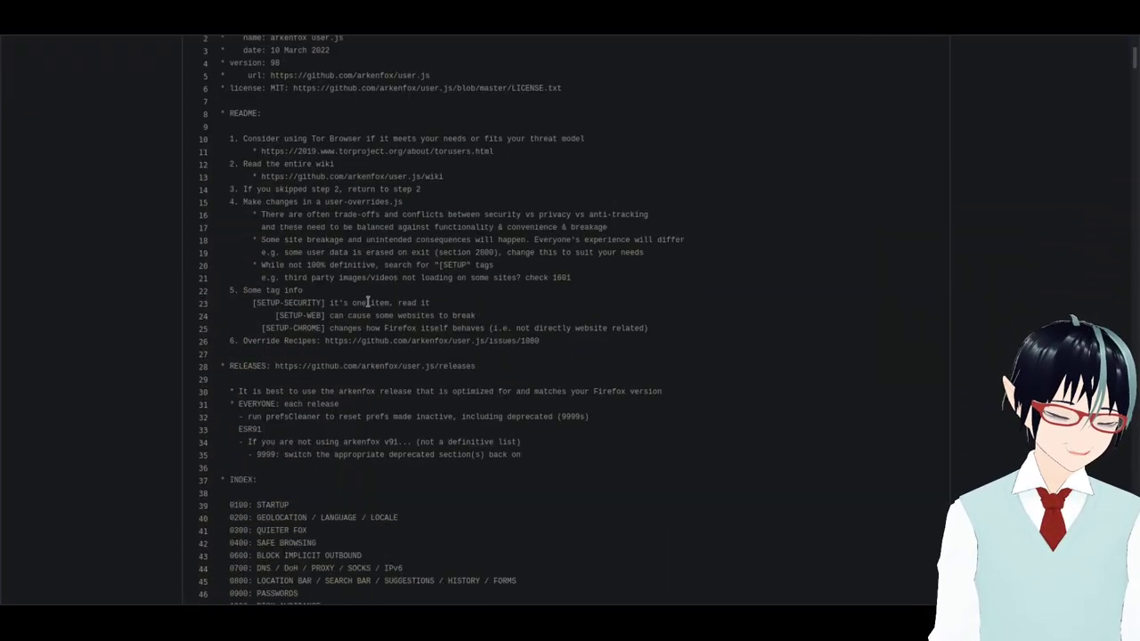
pyautogui.moveTo(310, 140); pyautogui.dragTo(364, 138)
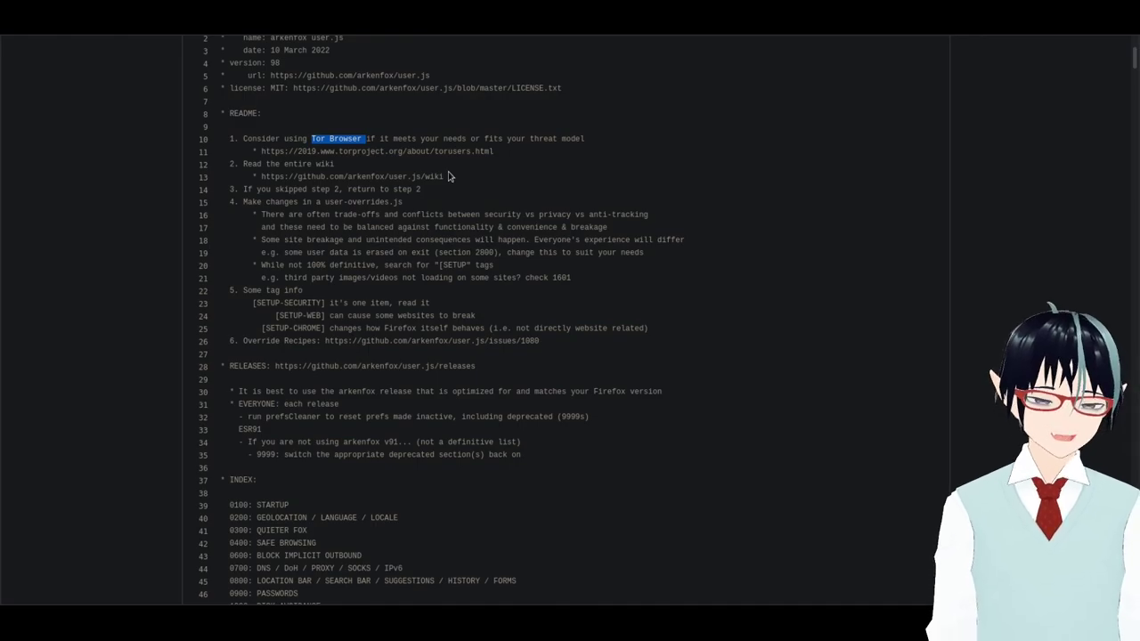
pyautogui.hotkey('alt', 'Left')
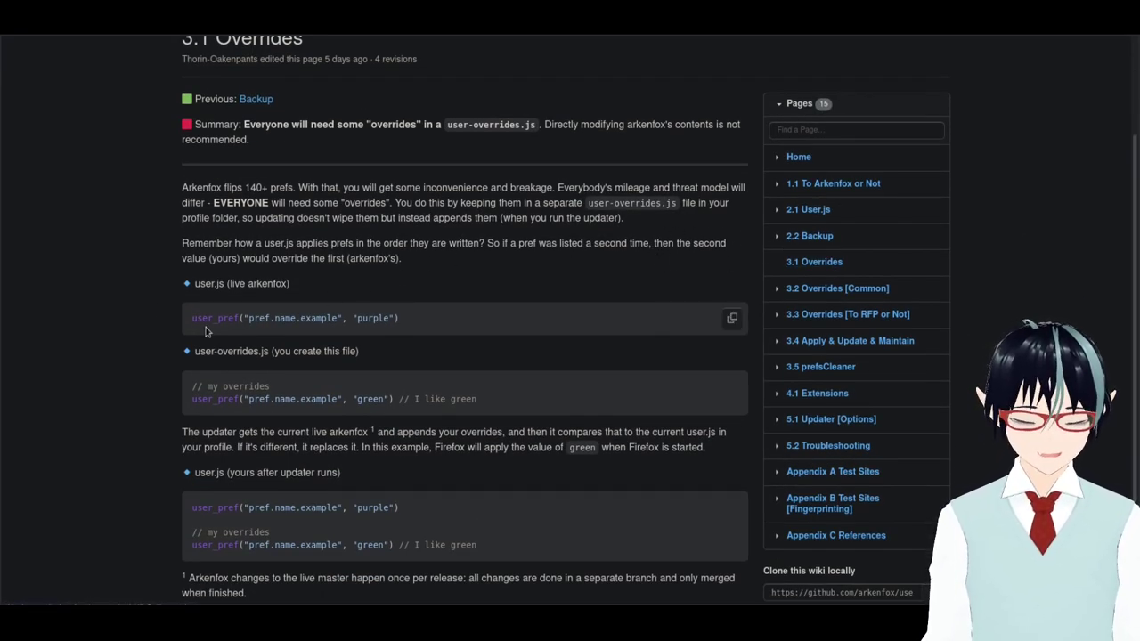
# Select and then deselect part of the code example on the 3.1 Overrides page.
pyautogui.scroll(-1, 360, 459)
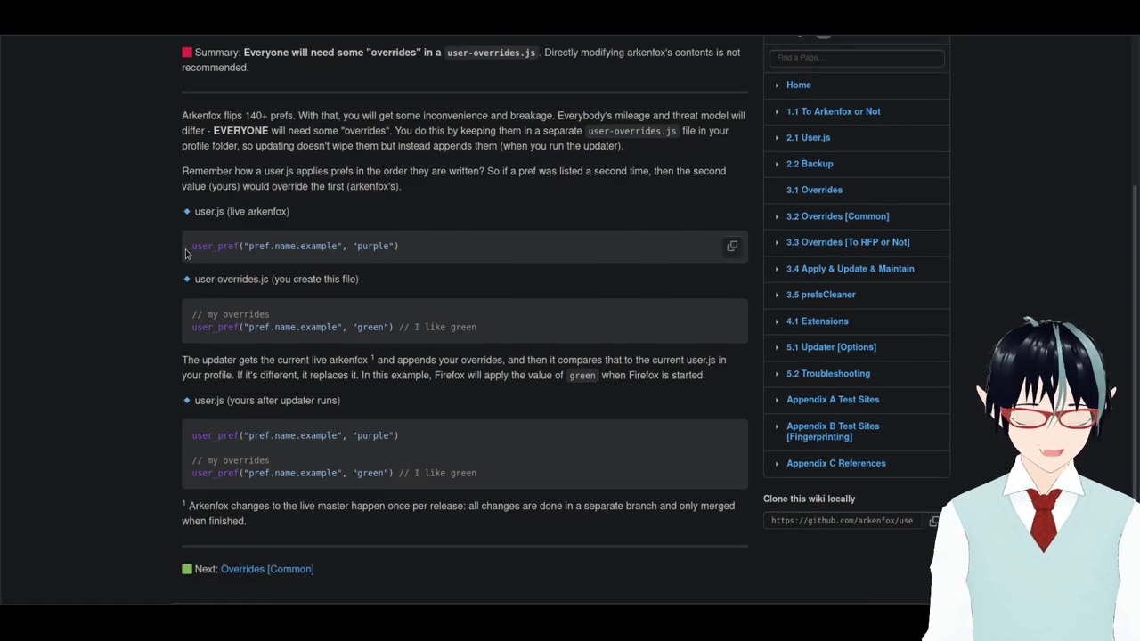
pyautogui.moveTo(190, 247); pyautogui.dragTo(386, 257)
pyautogui.click(315, 251)
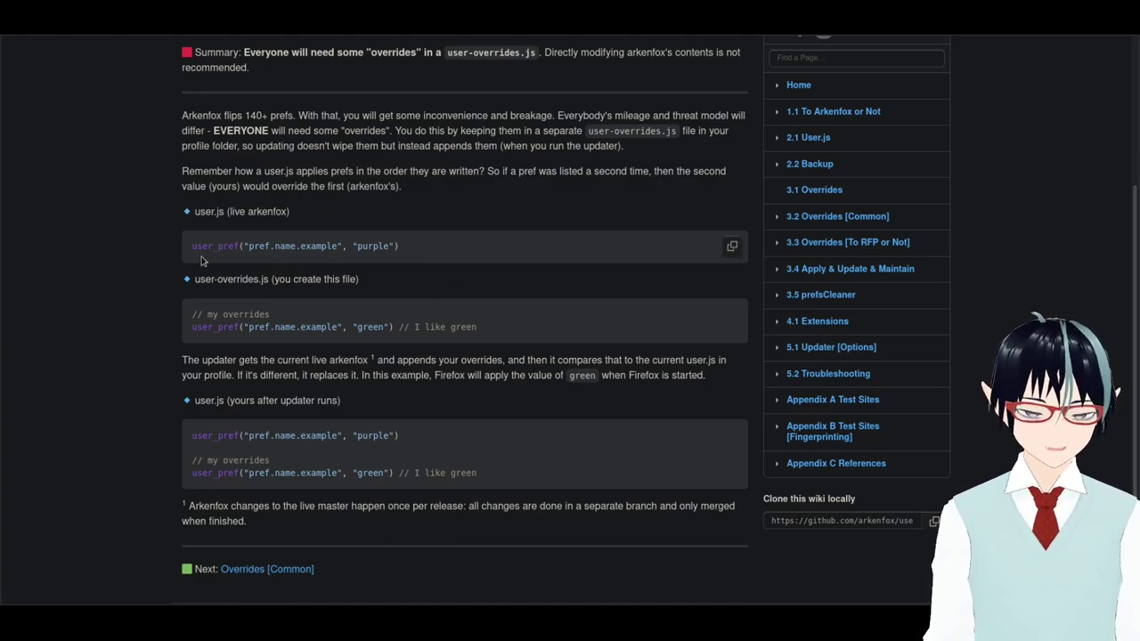
pyautogui.scroll(2, 784, 373)
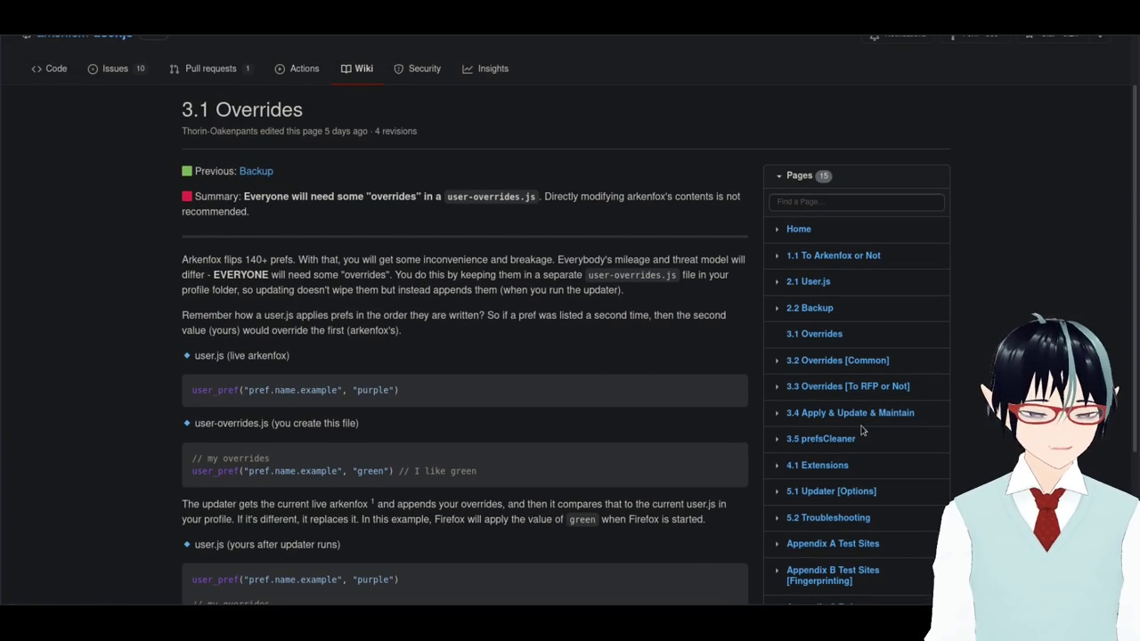
pyautogui.scroll(-1, 828, 342)
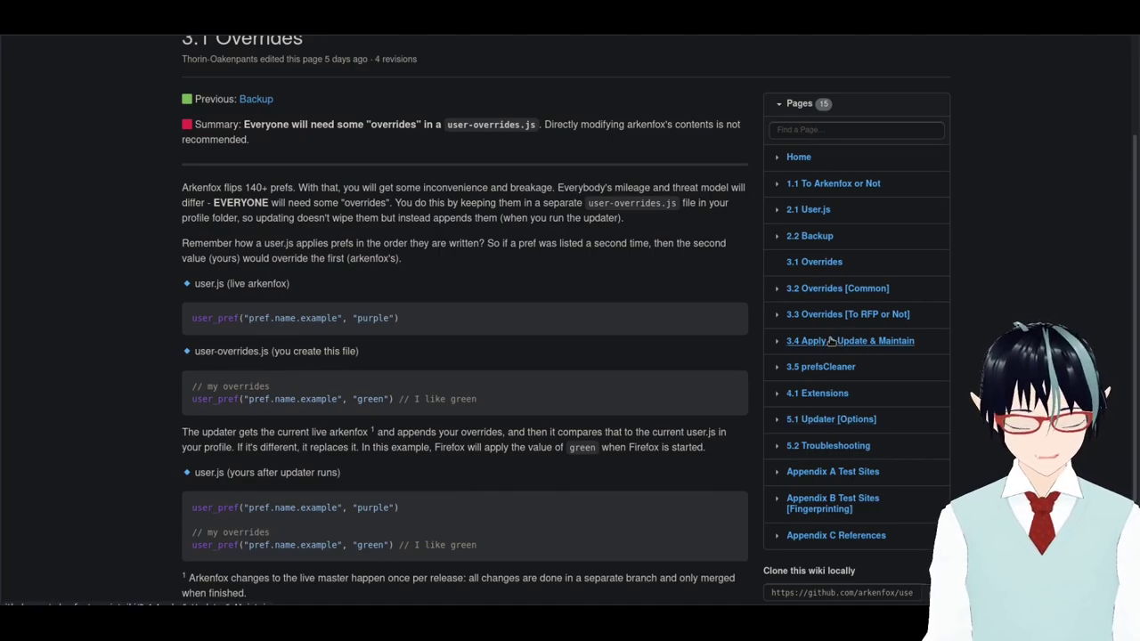
# Open the 3.2 Overrides [Common] wiki page and read through its override list.
pyautogui.click(838, 289)
pyautogui.scroll(-3, 673, 322)
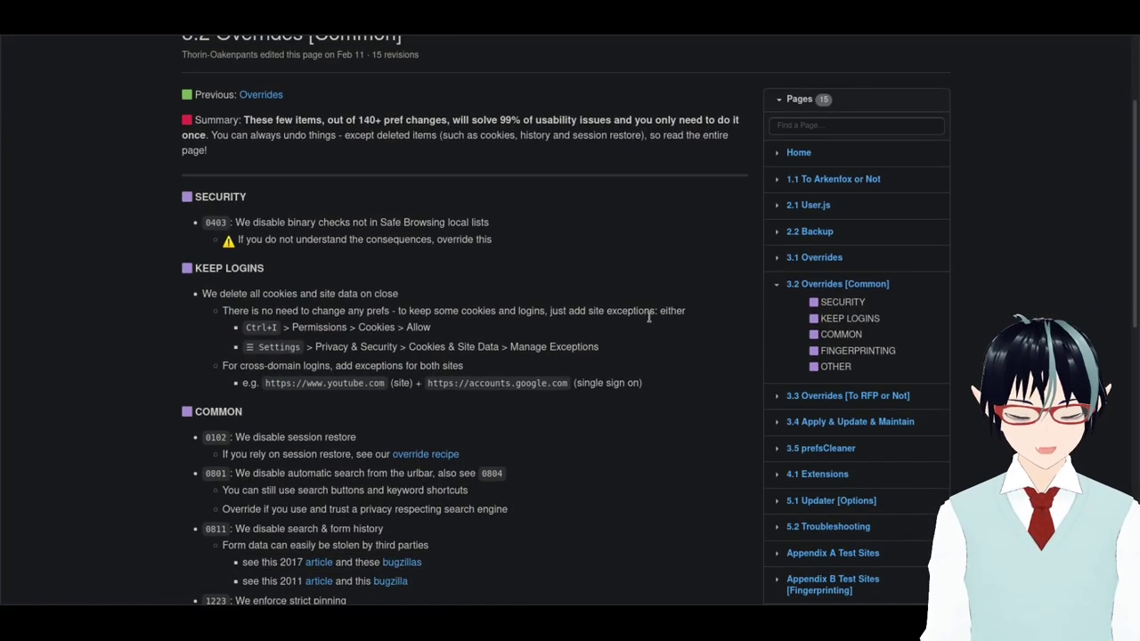
pyautogui.scroll(-1, 412, 356)
pyautogui.scroll(2, 287, 305)
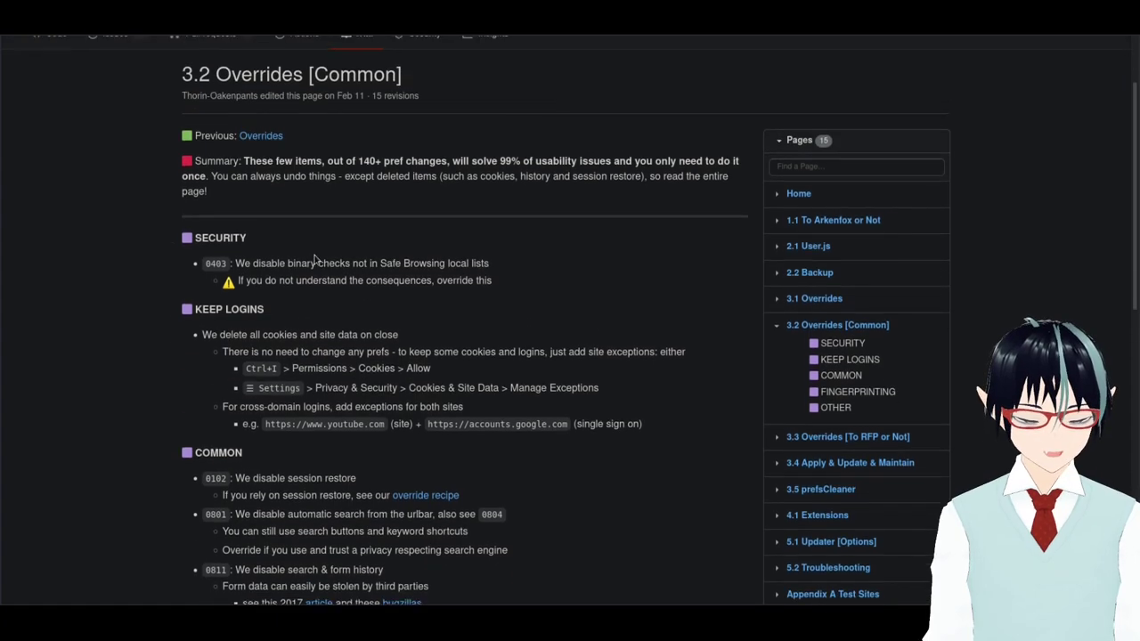
pyautogui.scroll(-3, 356, 281)
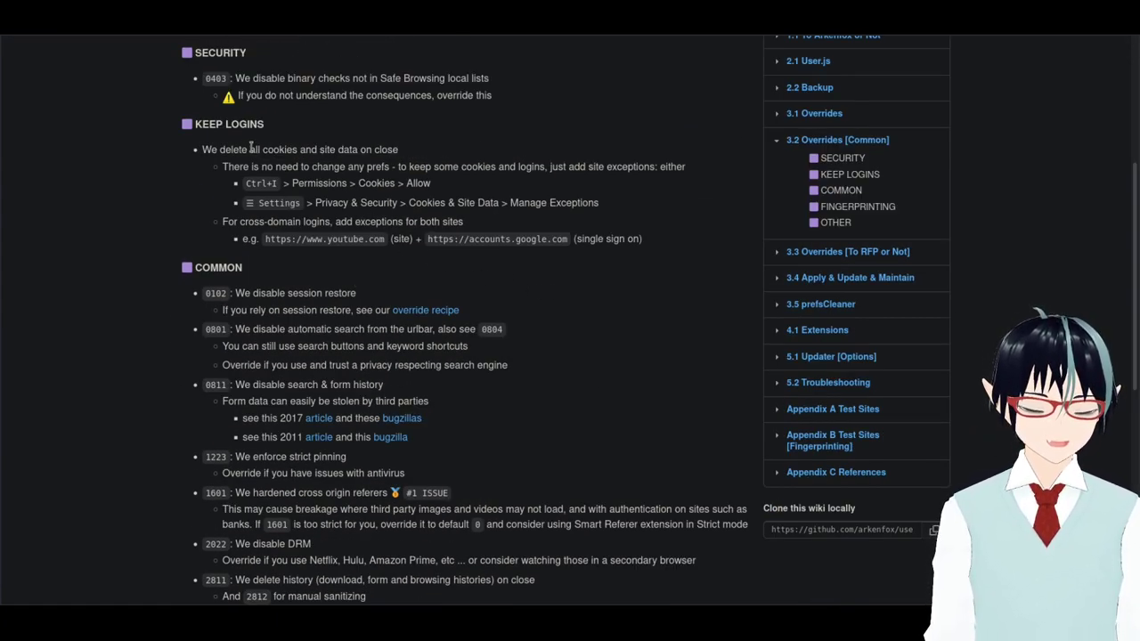
pyautogui.scroll(-3, 399, 234)
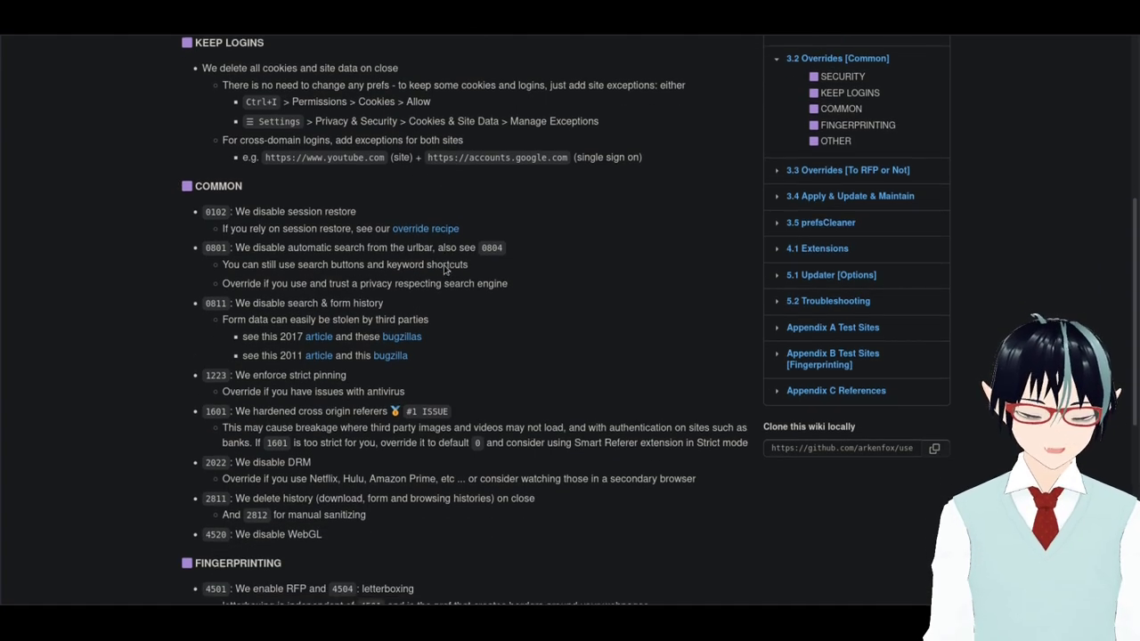
pyautogui.scroll(3, 272, 202)
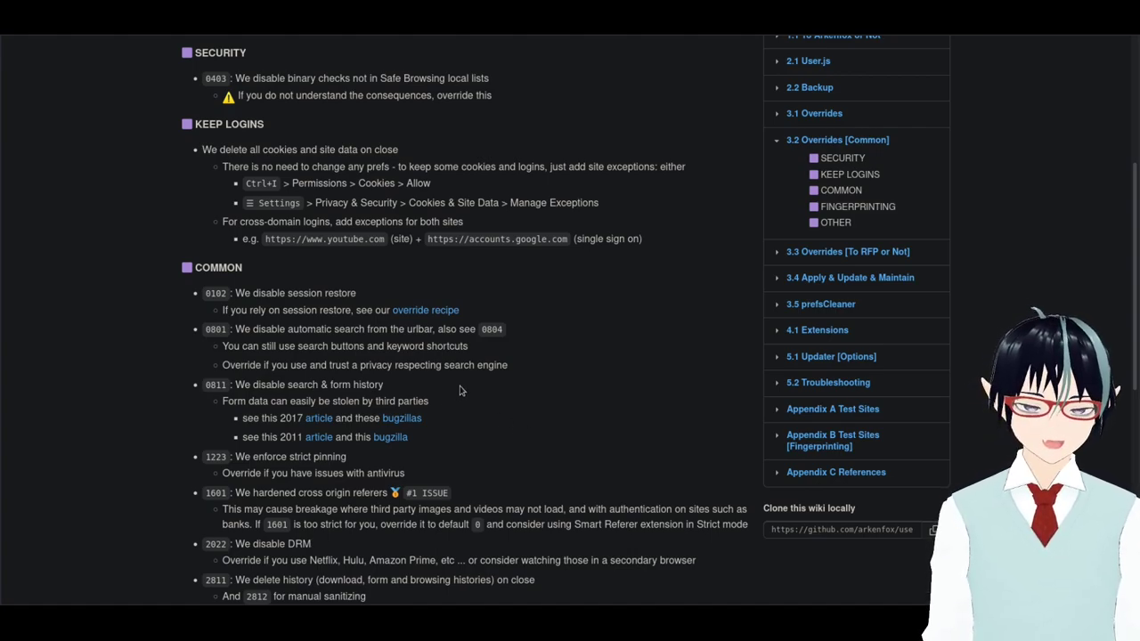
pyautogui.scroll(1, 461, 391)
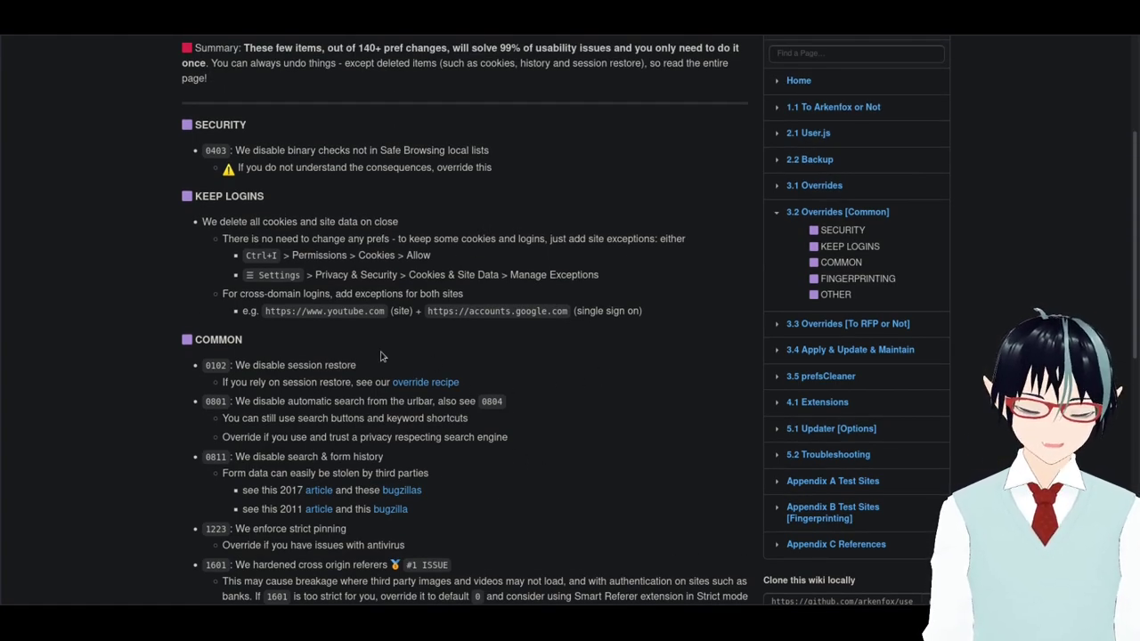
pyautogui.press('super+1')
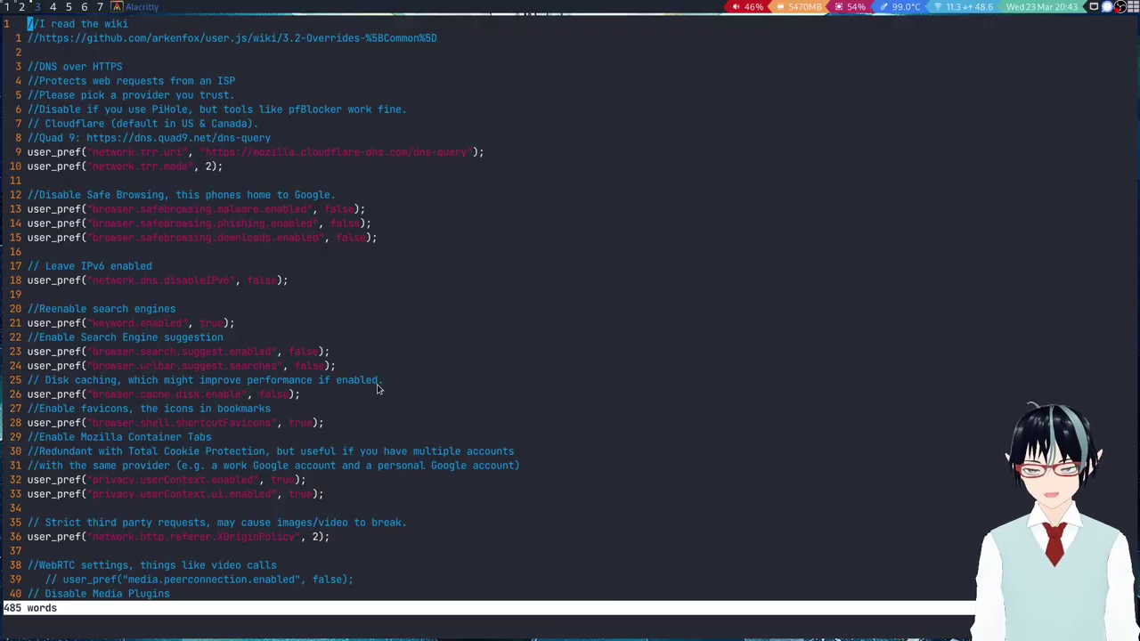
# Review the overrides file in vim, including the end of the Safe Browsing comment.
pyautogui.scroll(-4, 177, 363)
pyautogui.scroll(4, 183, 354)
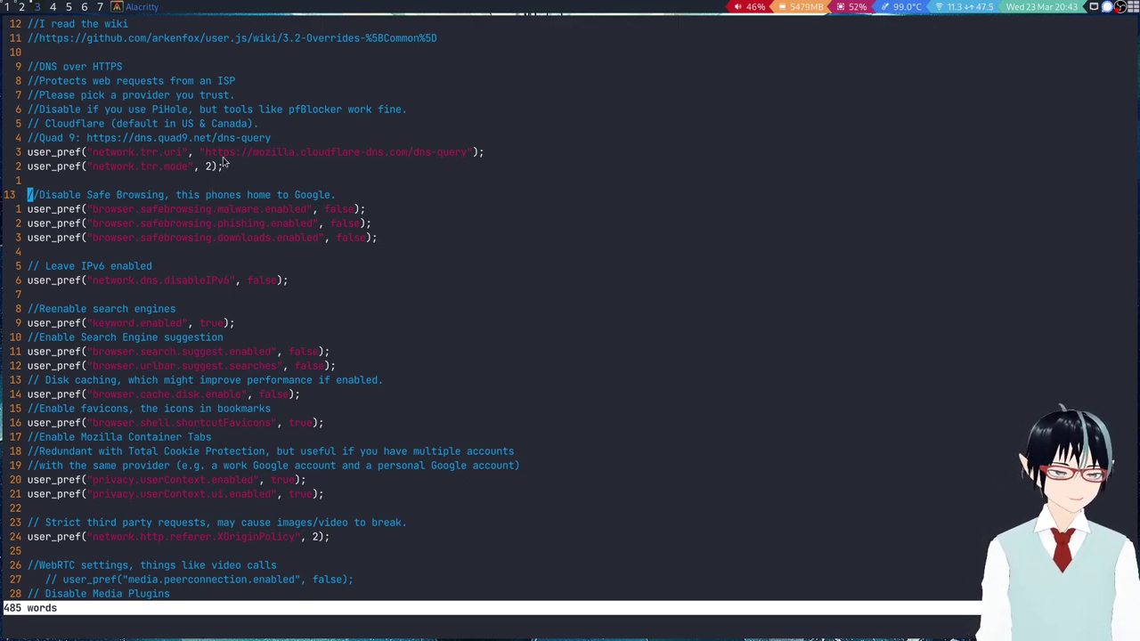
pyautogui.press('$')
pyautogui.scroll(-15, 375, 203)
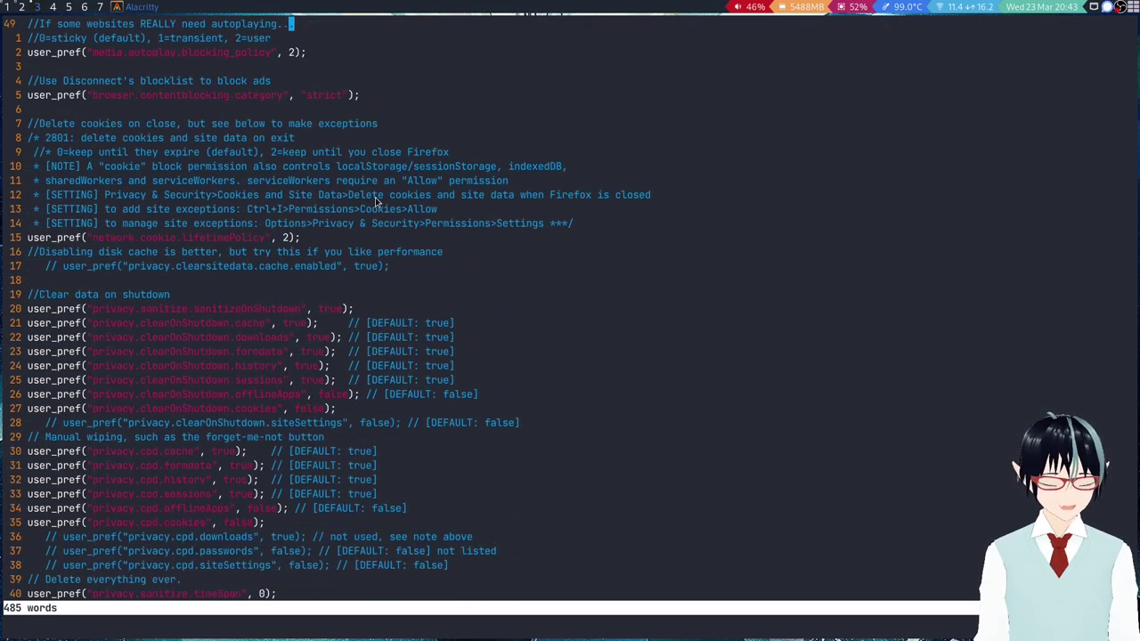
pyautogui.scroll(-18, 375, 203)
pyautogui.scroll(9, 382, 205)
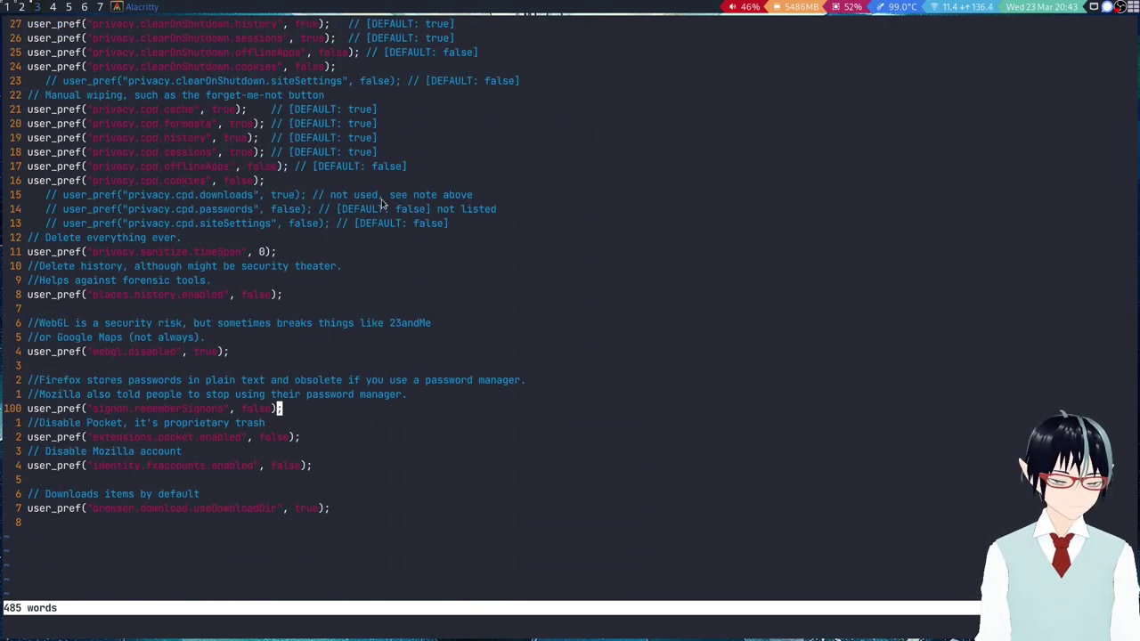
pyautogui.scroll(20, 381, 205)
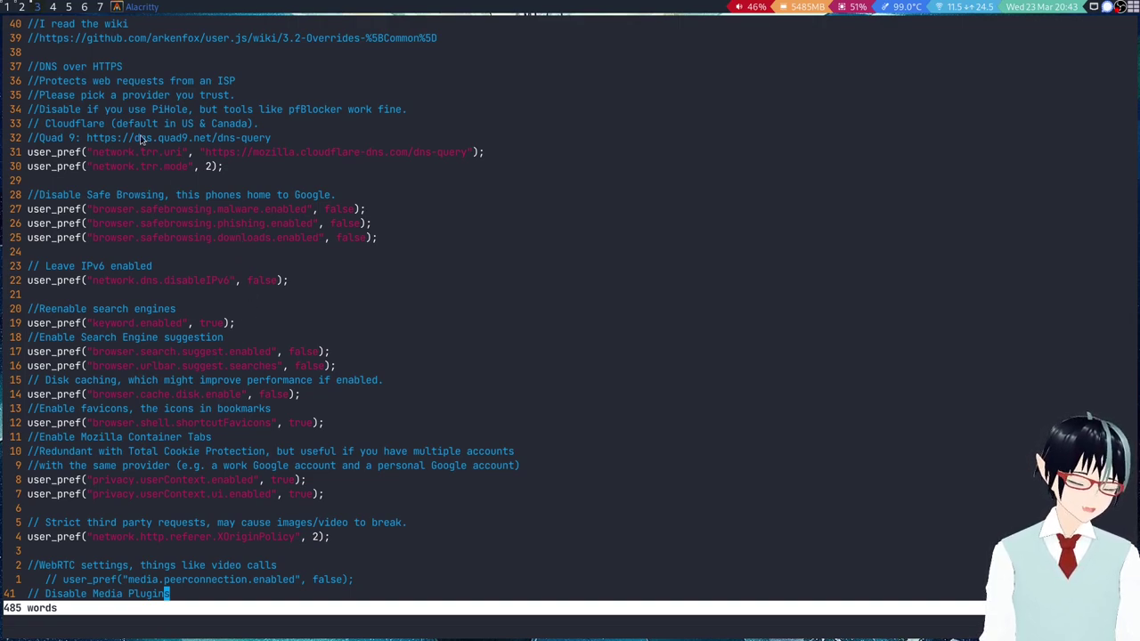
pyautogui.scroll(-6, 280, 323)
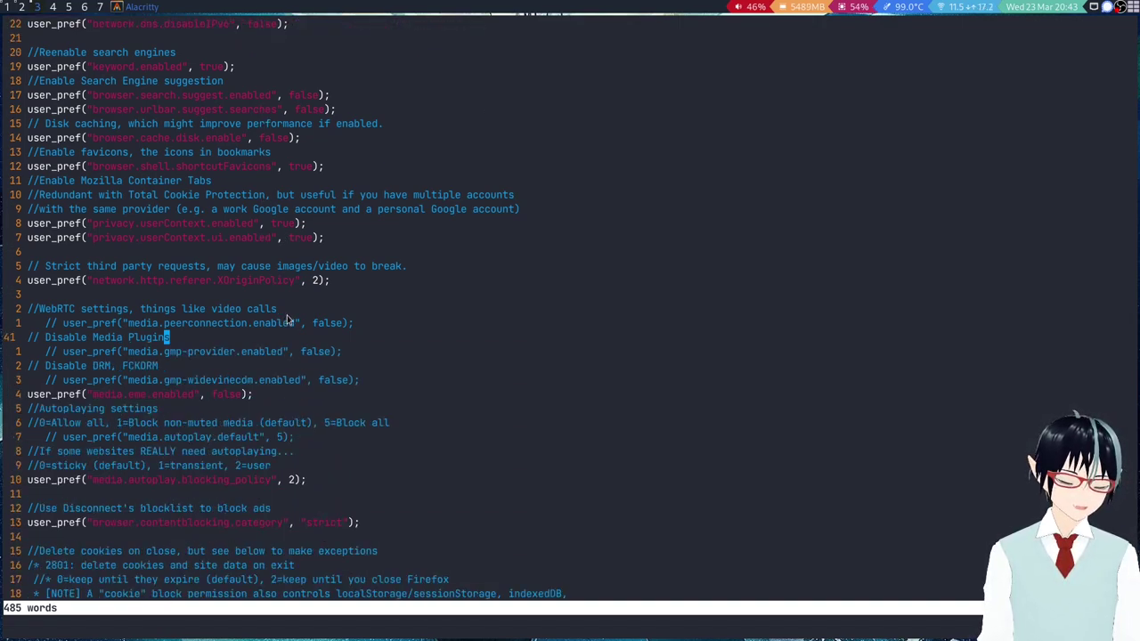
pyautogui.scroll(6, 285, 314)
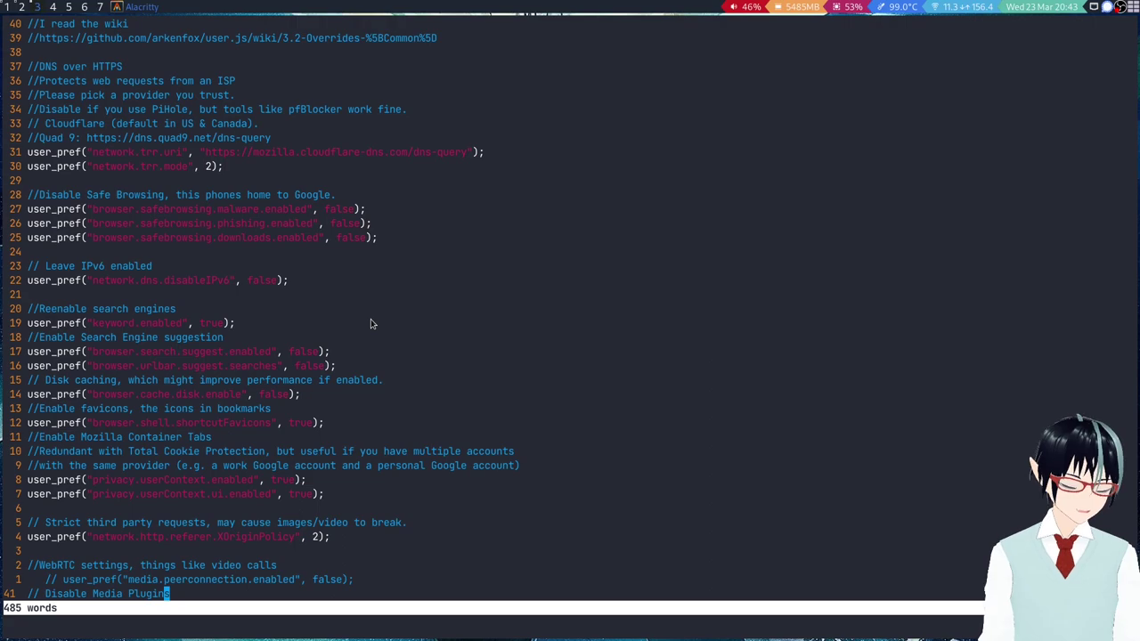
# Cross-check the prefs file against the arkenfox wiki, then select fedora35-xfce-clone in Virtual Machine Manager.
pyautogui.hotkey('alt', 'Tab')
pyautogui.scroll(-5, 470, 411)
pyautogui.scroll(4, 341, 377)
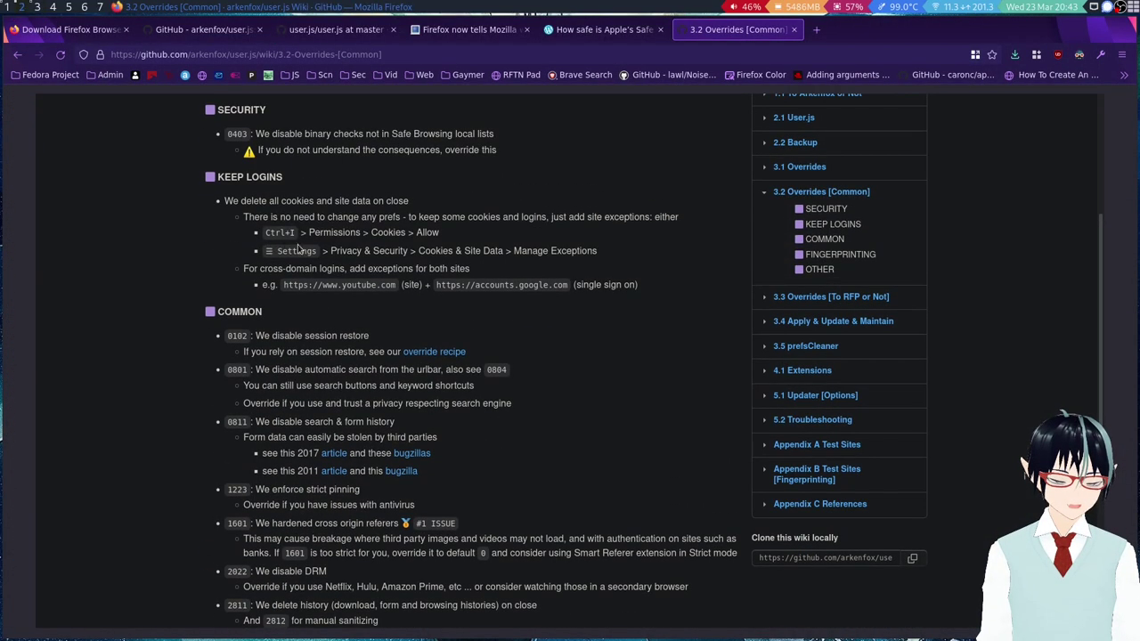
pyautogui.scroll(-3, 535, 445)
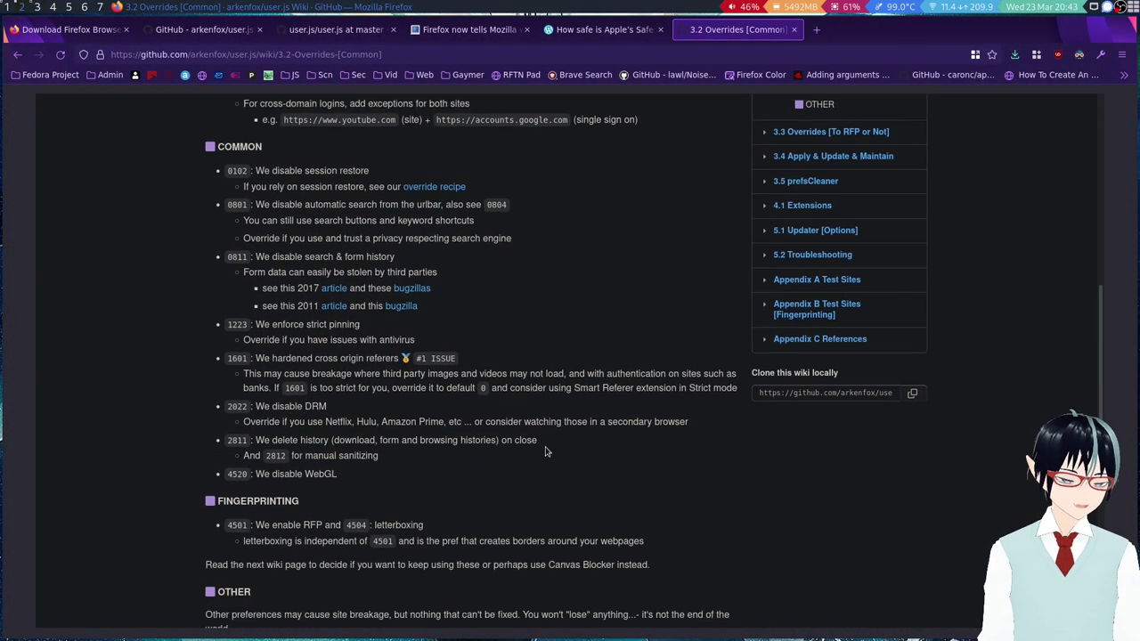
pyautogui.hotkey('alt', 'Tab')
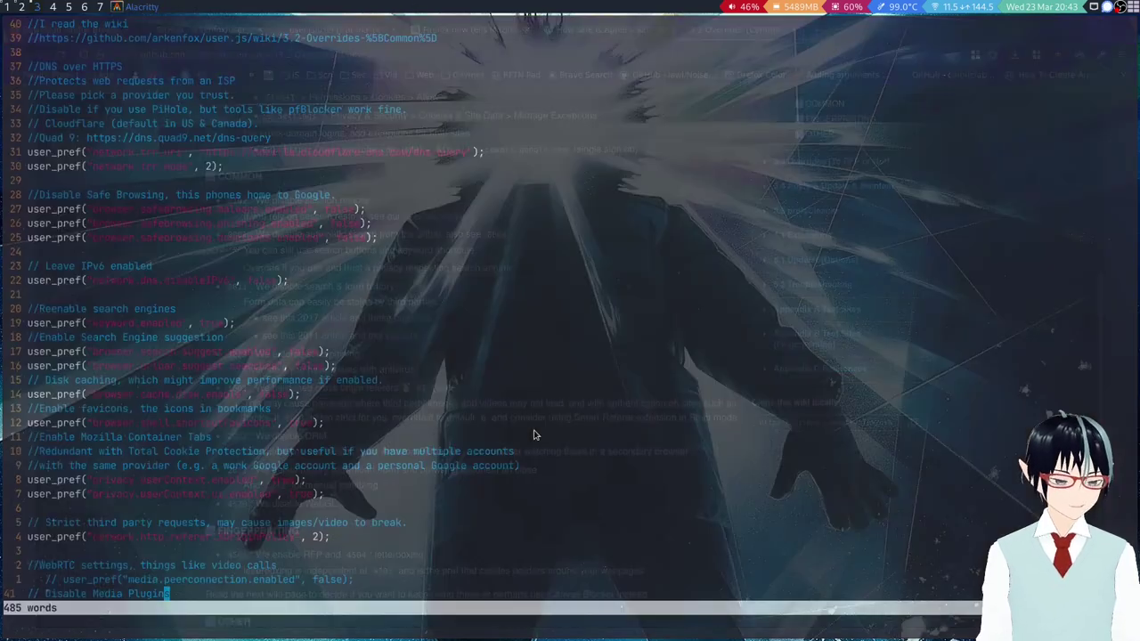
pyautogui.scroll(-5, 368, 432)
pyautogui.scroll(-20, 372, 429)
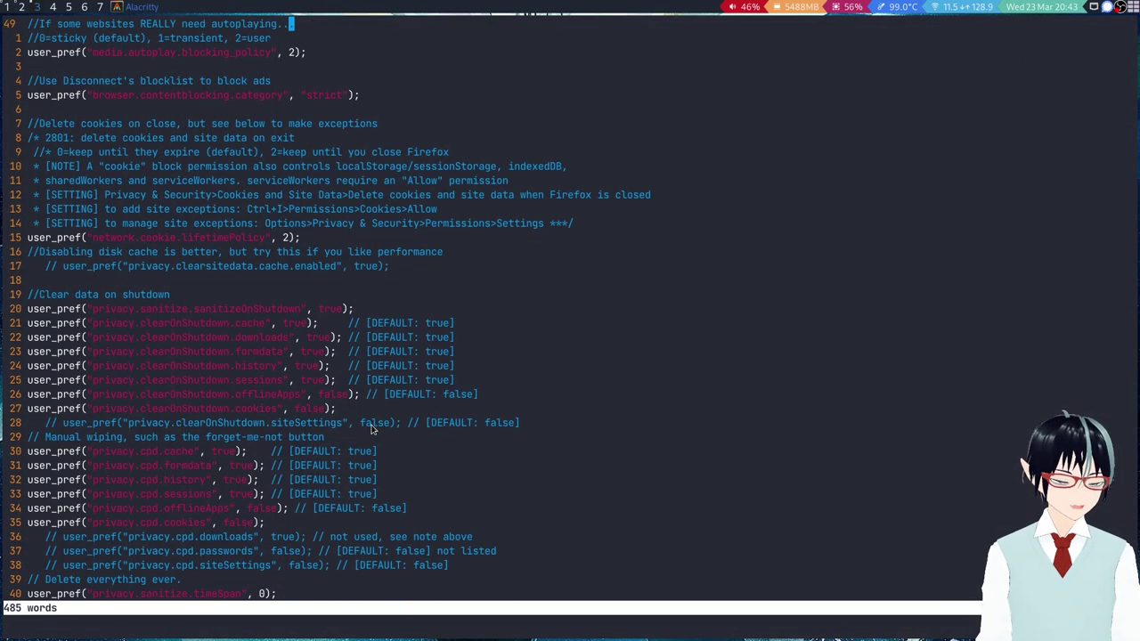
pyautogui.scroll(20, 280, 385)
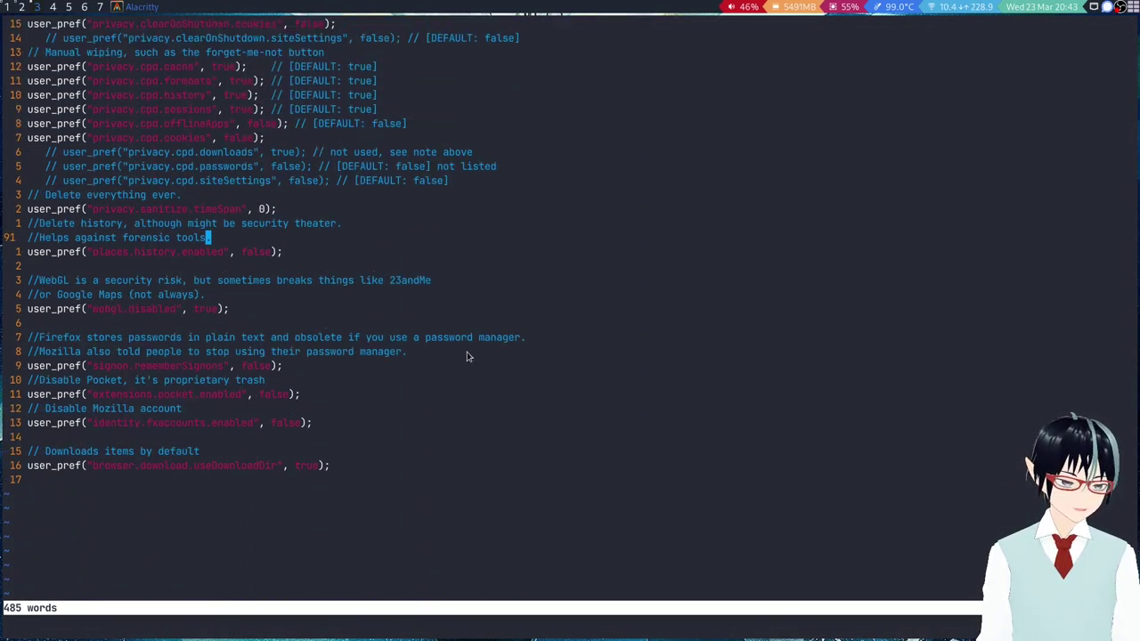
pyautogui.scroll(3, 465, 356)
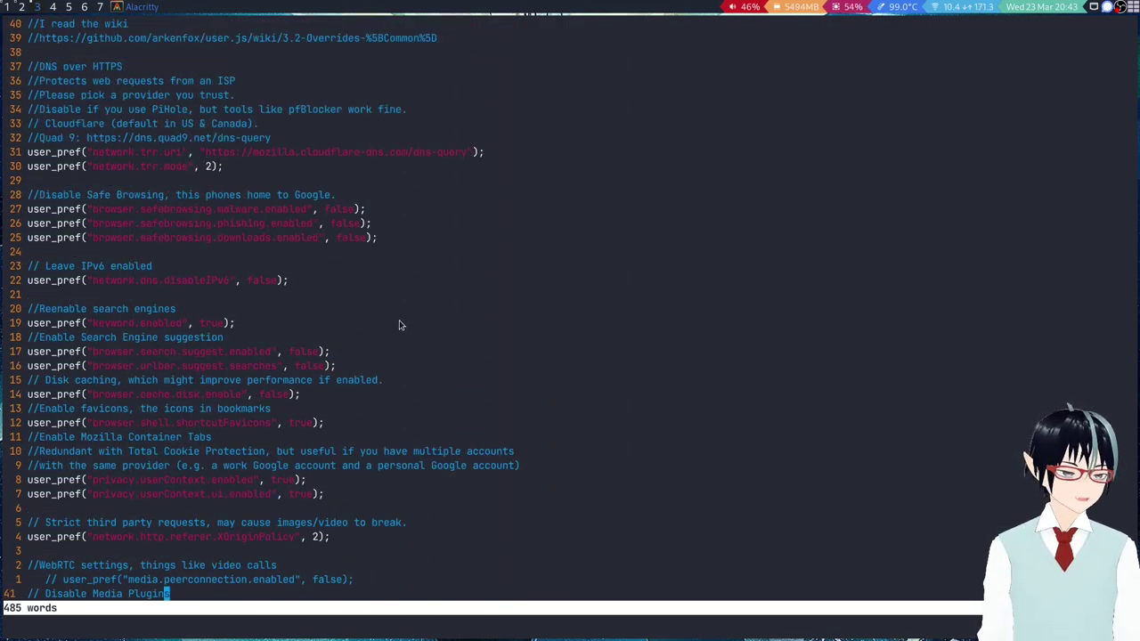
pyautogui.click(6, 7)
pyautogui.click(110, 175)
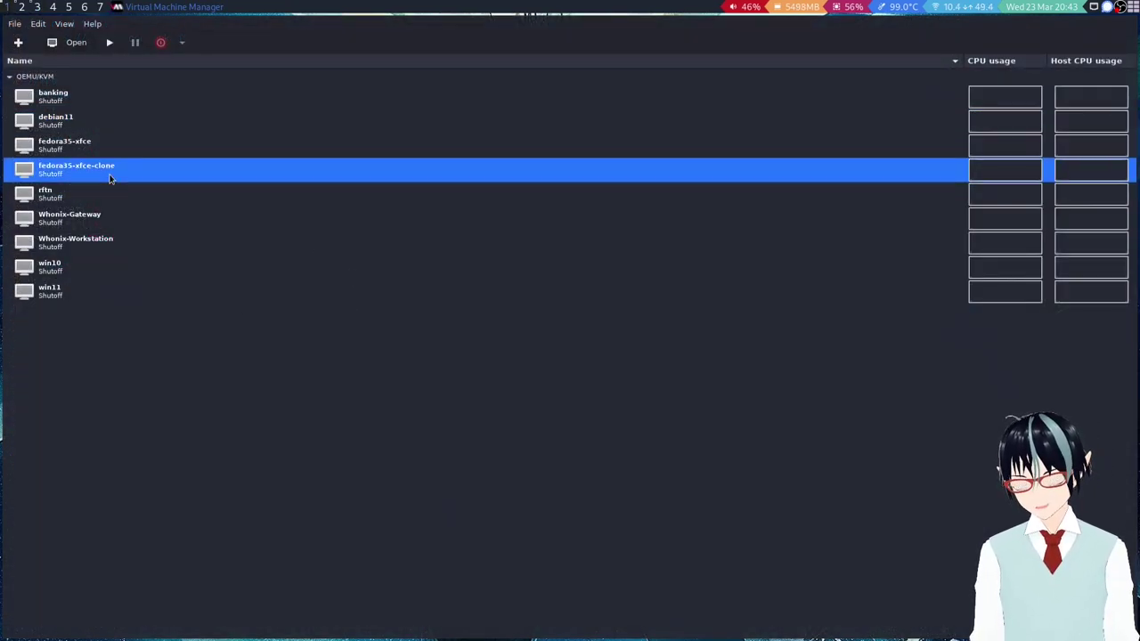
# Open the fedora35-xfce-clone console maximised, power it on, boot Fedora, and move the user-overrides icon.
pyautogui.doubleClick(110, 174)
pyautogui.press('super+m')
pyautogui.click(78, 44)
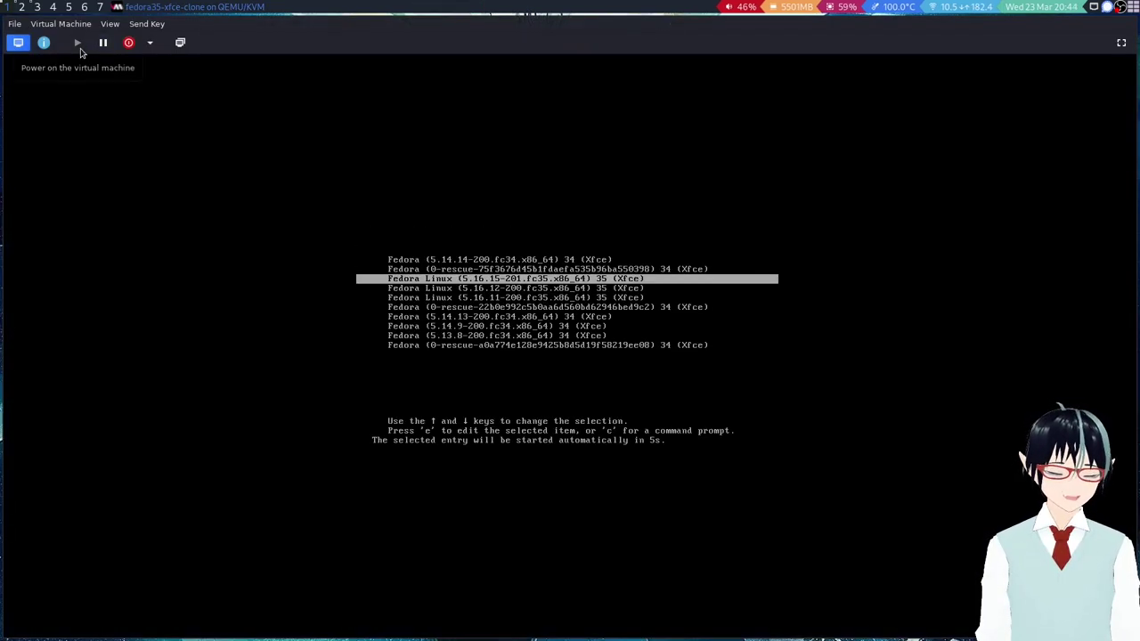
pyautogui.press('Return')
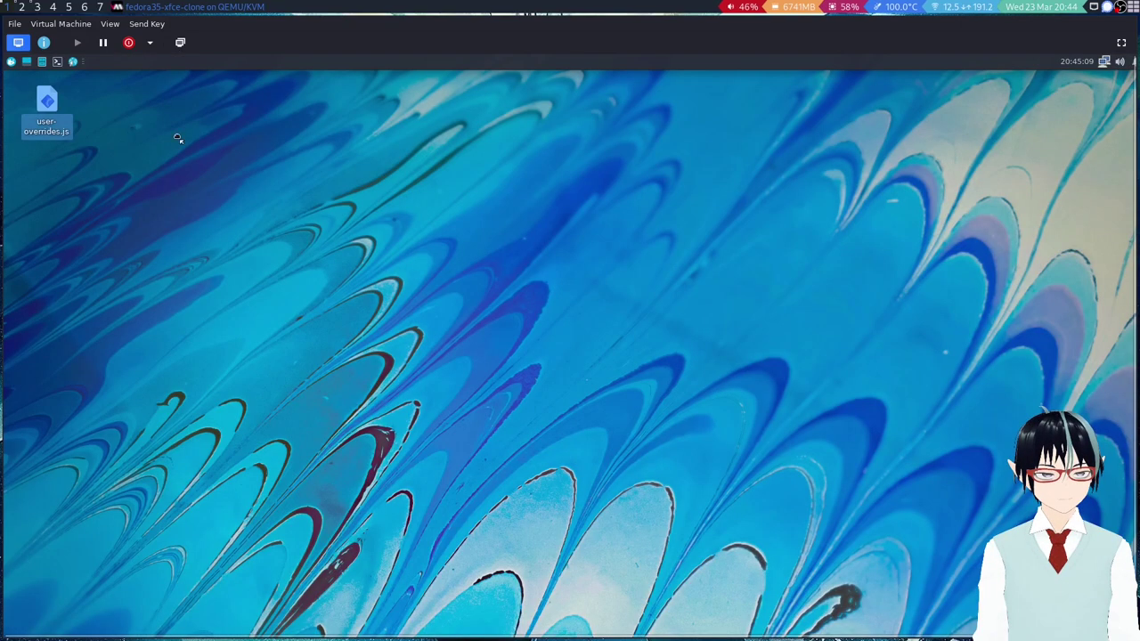
pyautogui.moveTo(47, 103); pyautogui.dragTo(181, 183)
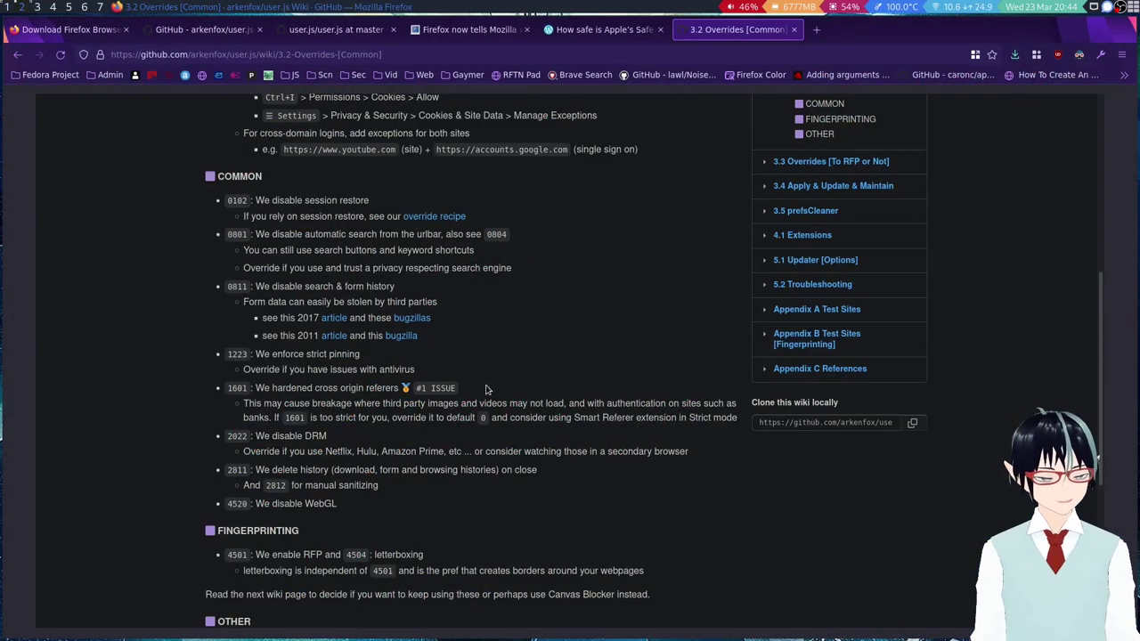
# Download the arkenfox user.js repository as a ZIP archive from the Code menu.
pyautogui.scroll(5, 387, 214)
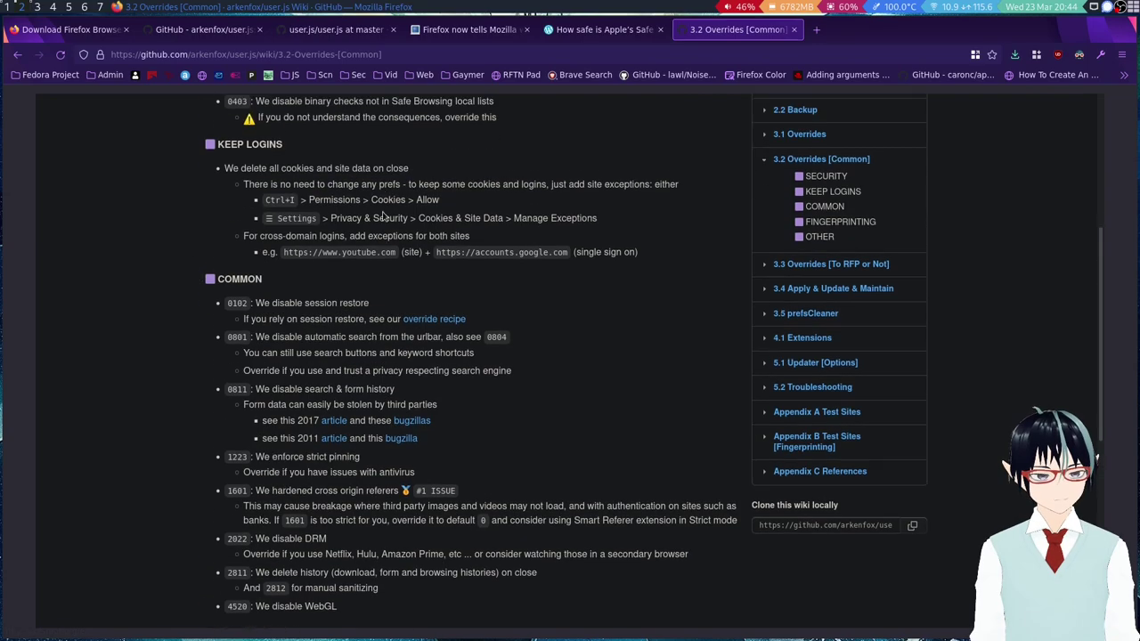
pyautogui.click(86, 190)
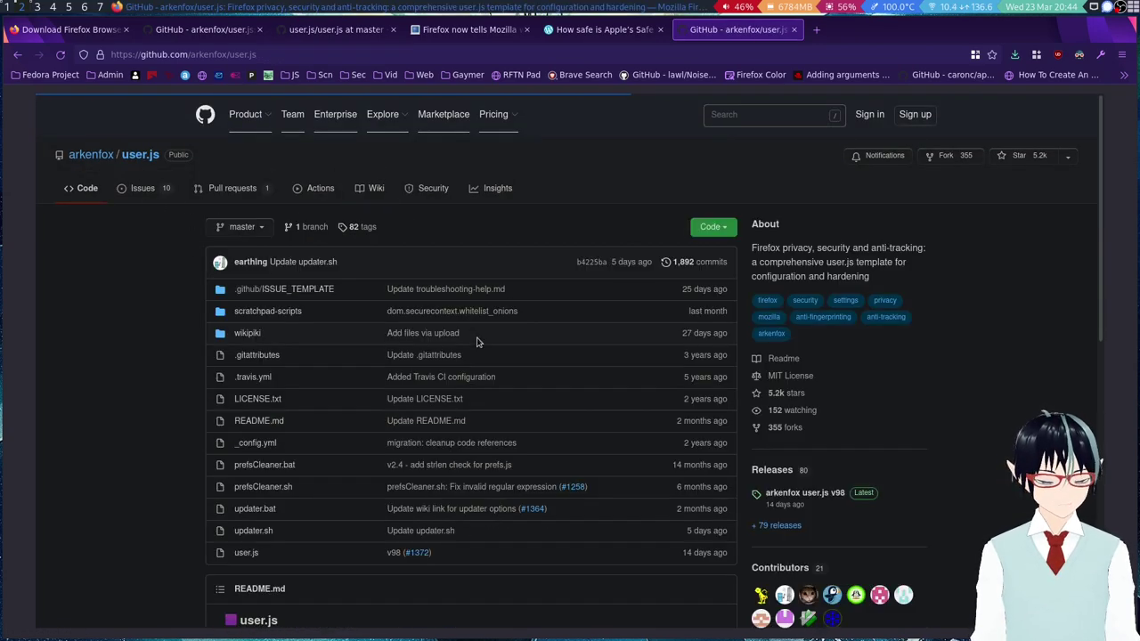
pyautogui.scroll(-3, 479, 342)
pyautogui.scroll(3, 478, 342)
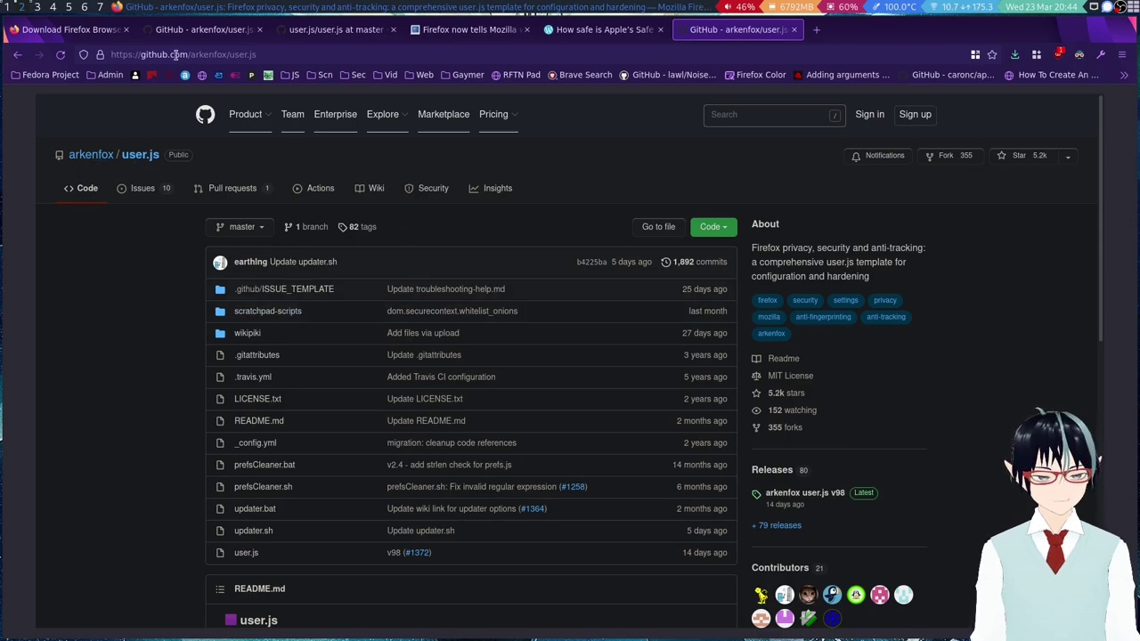
pyautogui.click(722, 228)
pyautogui.click(581, 346)
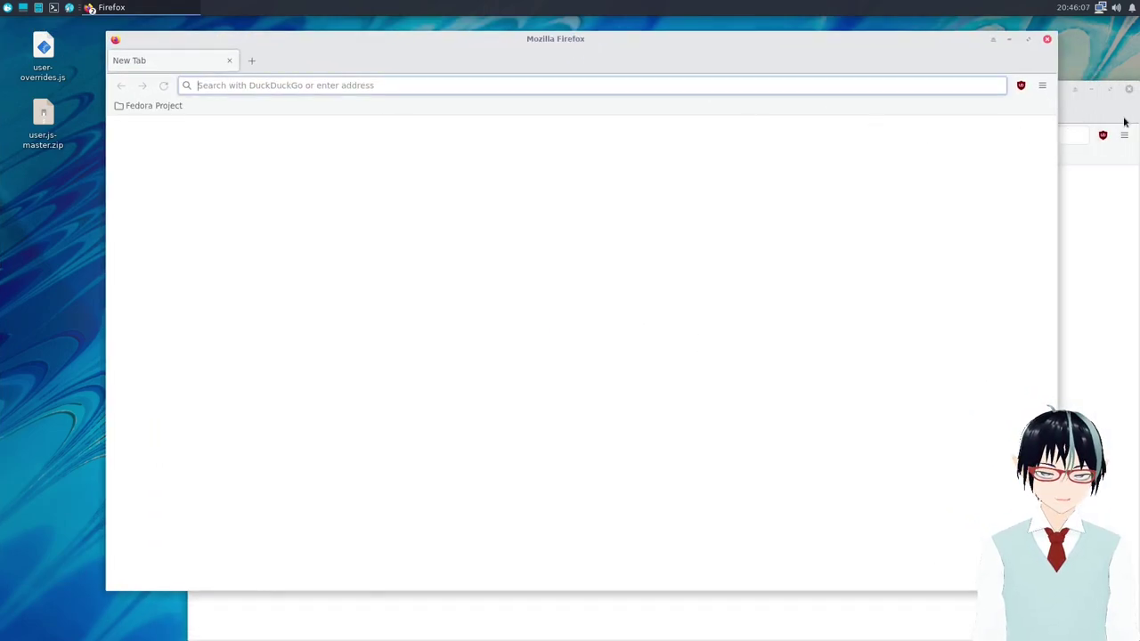
# Maximize the VM's Firefox window so the empty New Tab fills the screen.
pyautogui.moveTo(615, 39); pyautogui.dragTo(644, 31)
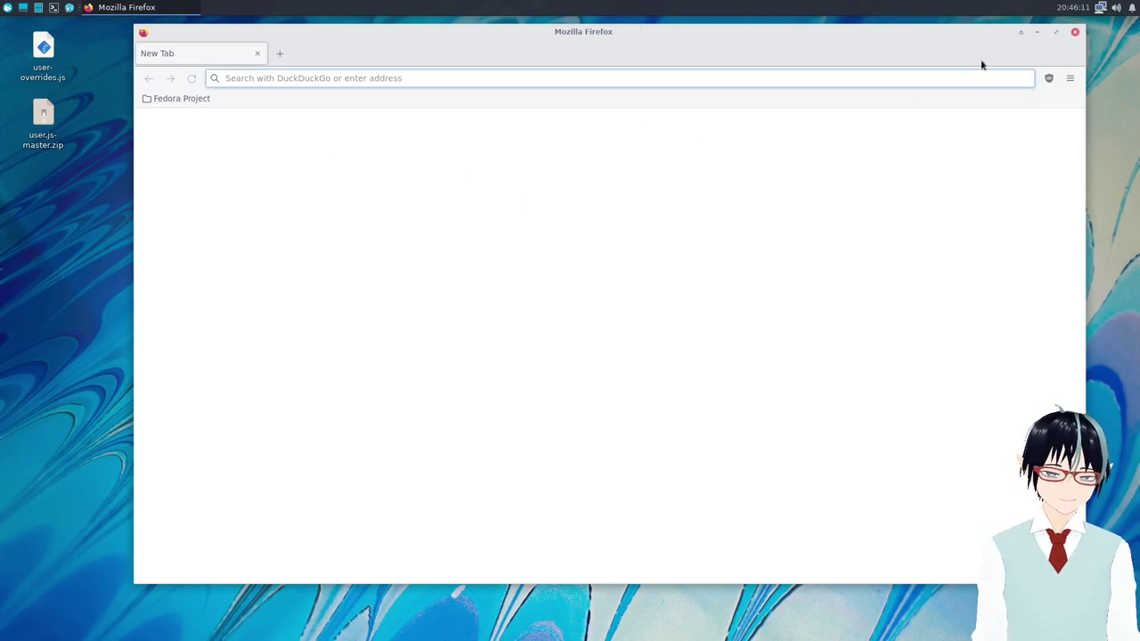
pyautogui.rightClick(89, 185)
pyautogui.click(557, 206)
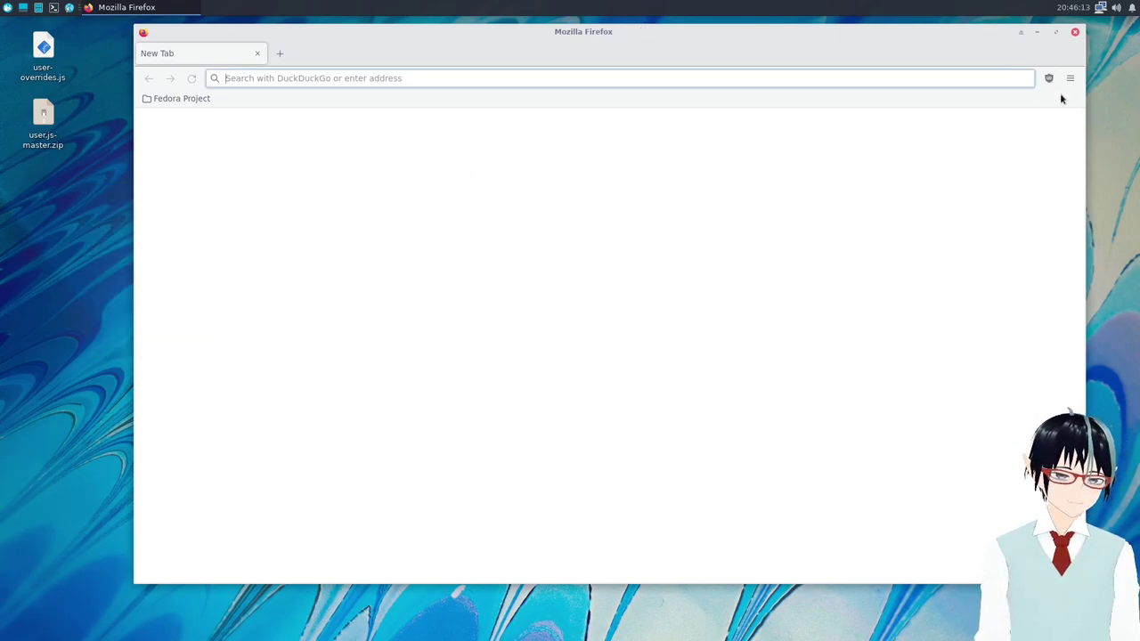
pyautogui.moveTo(832, 59); pyautogui.dragTo(766, 51)
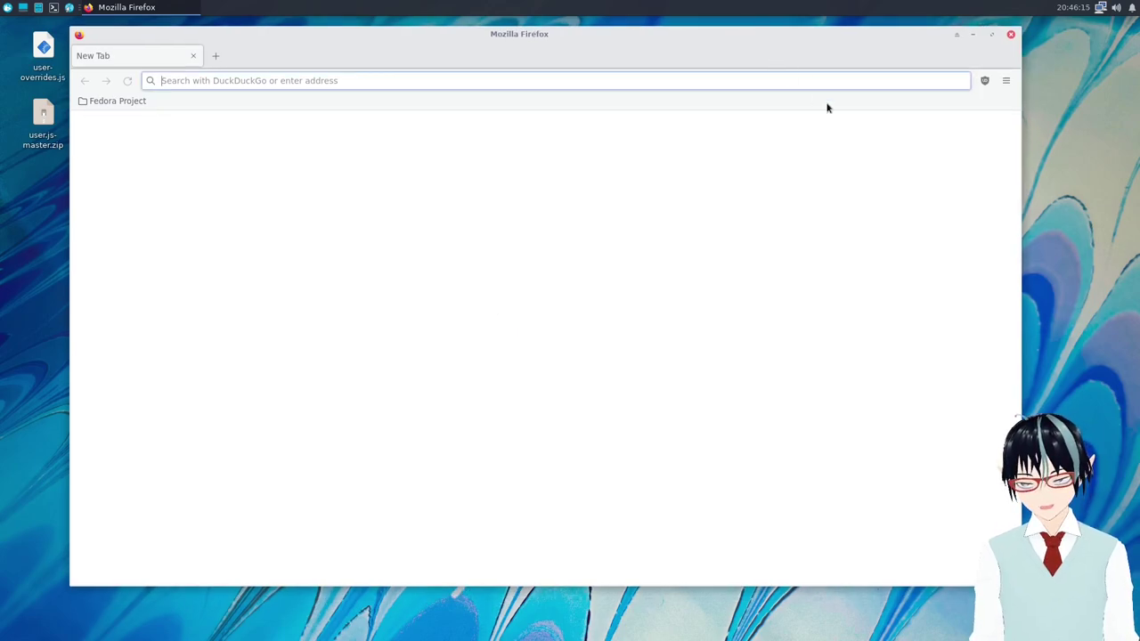
pyautogui.click(992, 35)
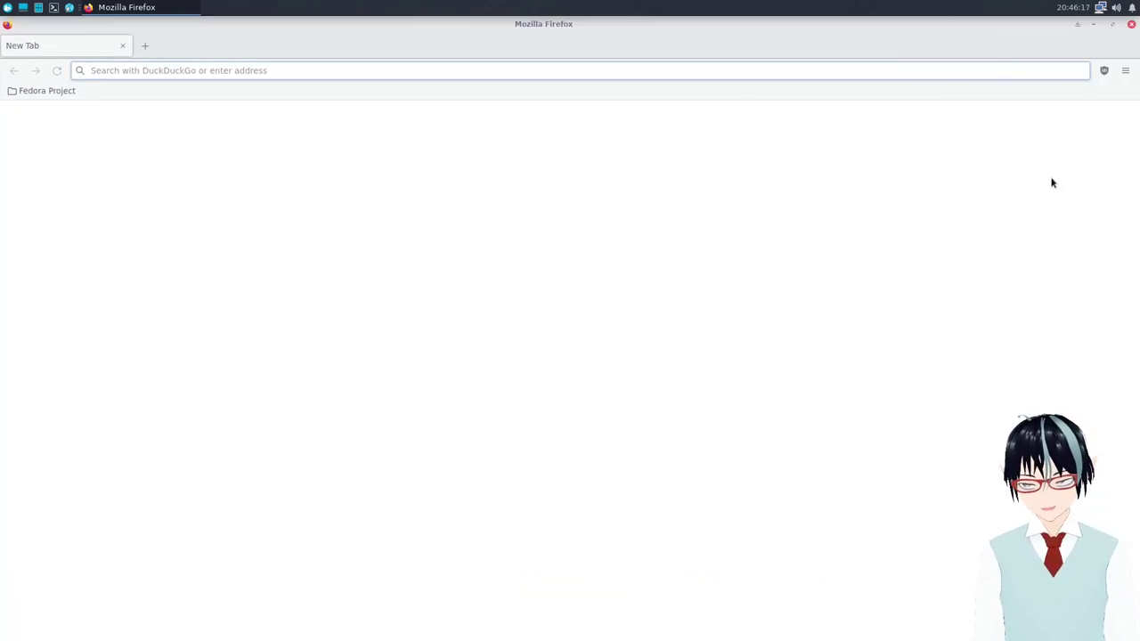
pyautogui.click(884, 248)
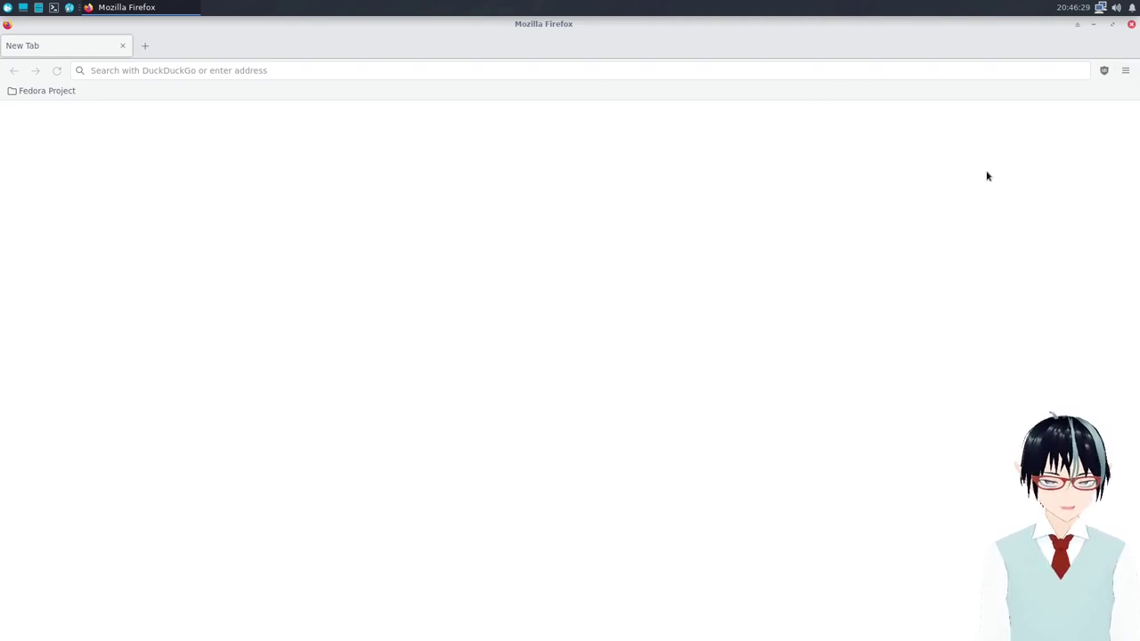
# Open Help > About Firefox to show version 98.0 (64-bit) for Fedora, and reposition the dialog.
pyautogui.click(1121, 73)
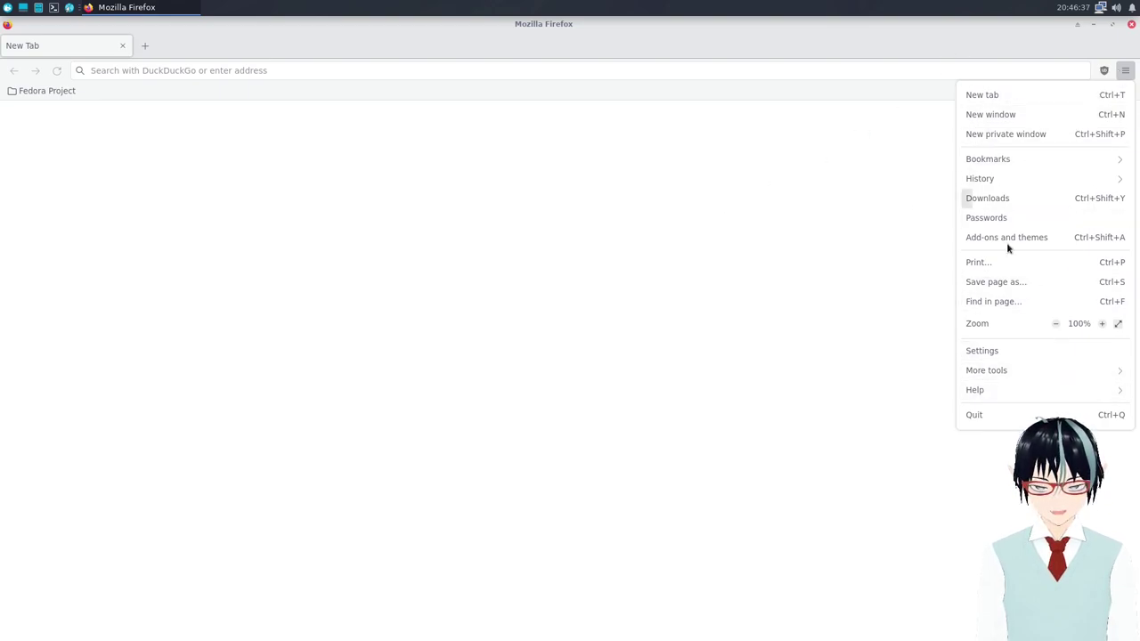
pyautogui.click(995, 386)
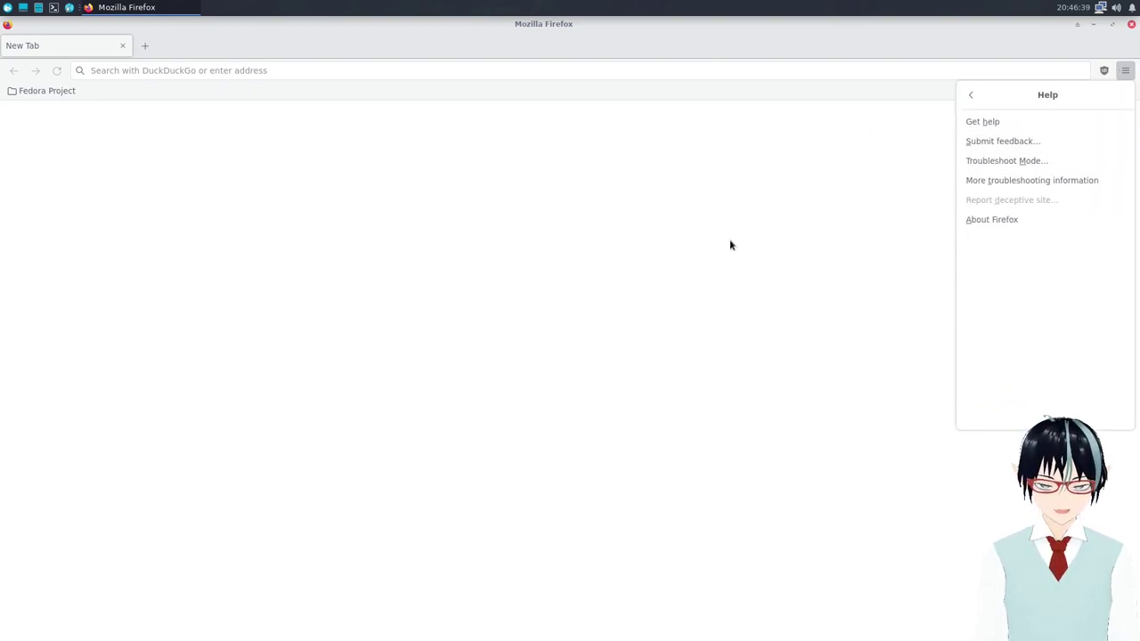
pyautogui.click(1013, 225)
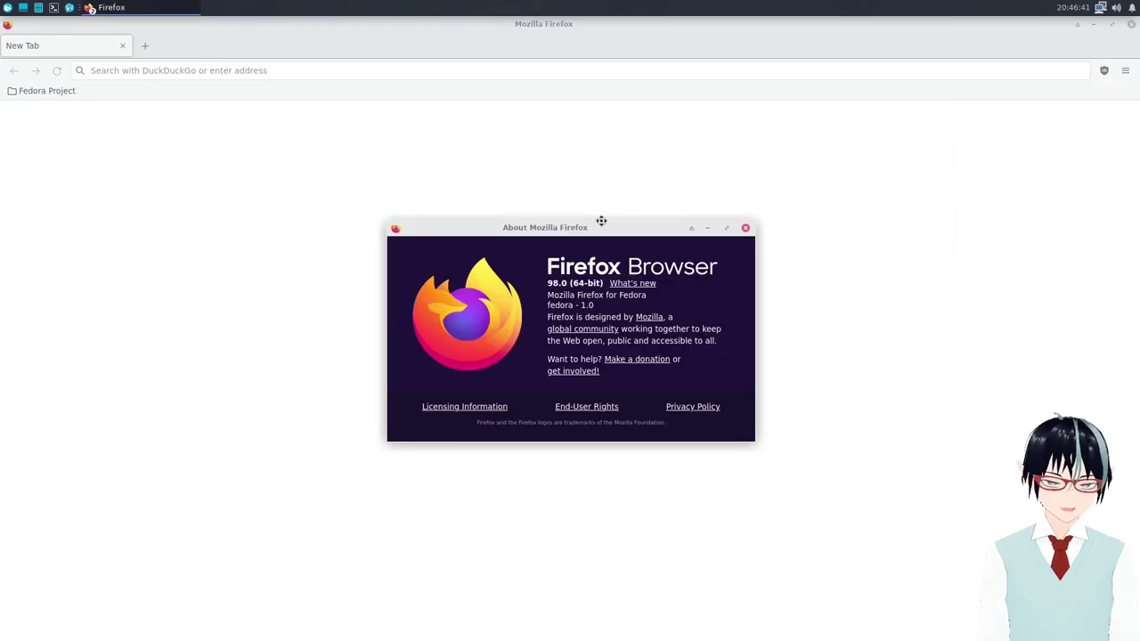
pyautogui.moveTo(586, 231); pyautogui.dragTo(701, 140)
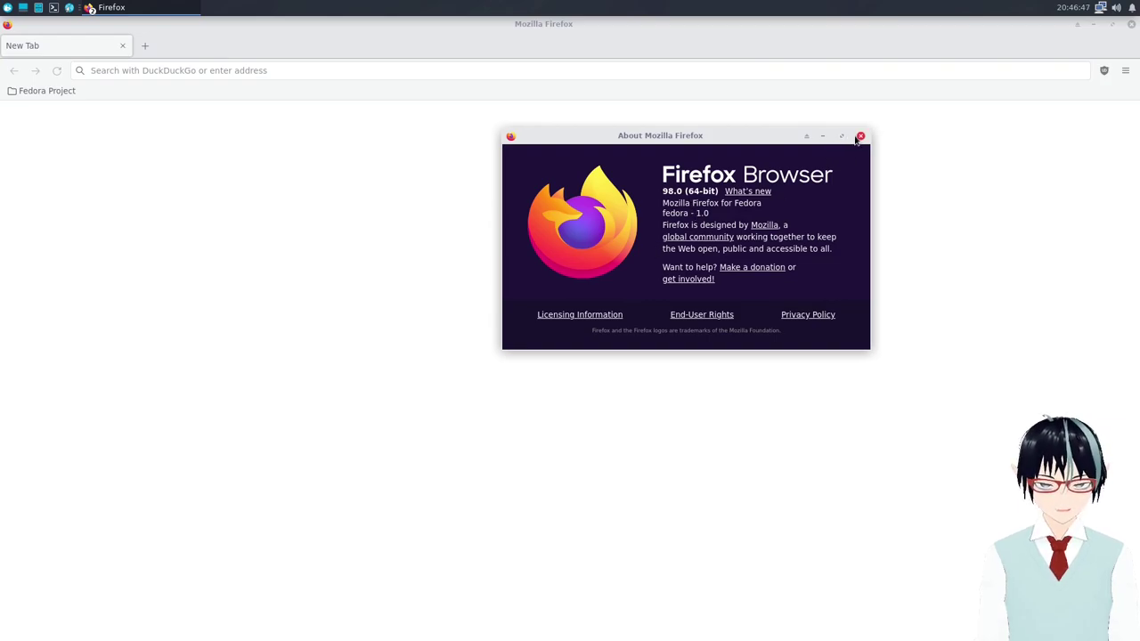
pyautogui.moveTo(846, 135); pyautogui.dragTo(798, 176)
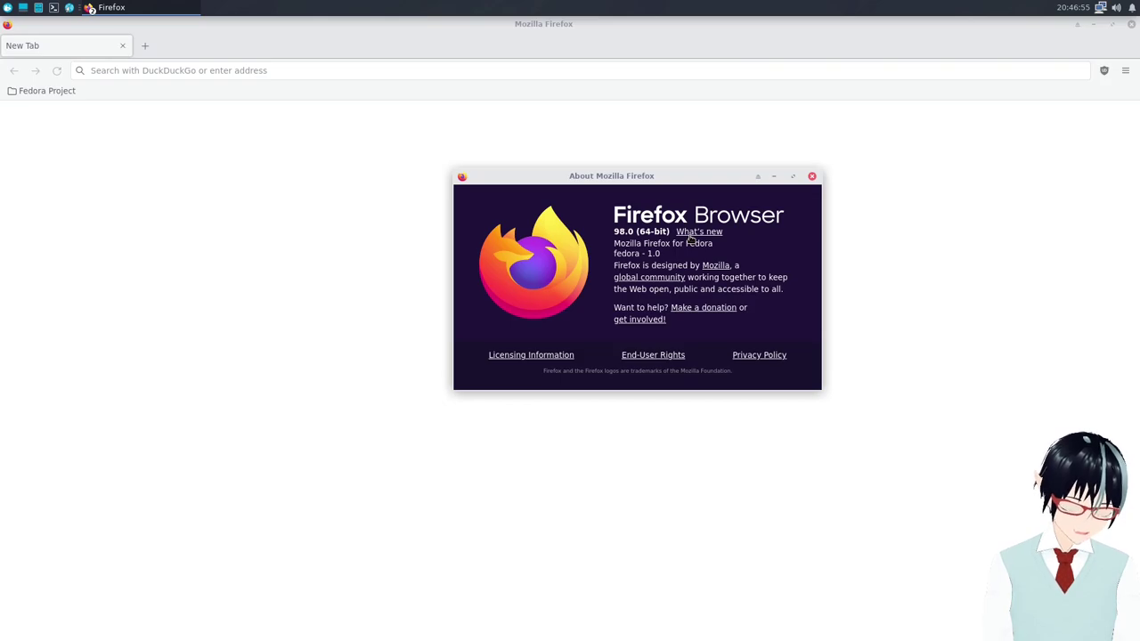
# Close the About dialog and load about:support to view version 98.0 and the profile directory.
pyautogui.click(811, 176)
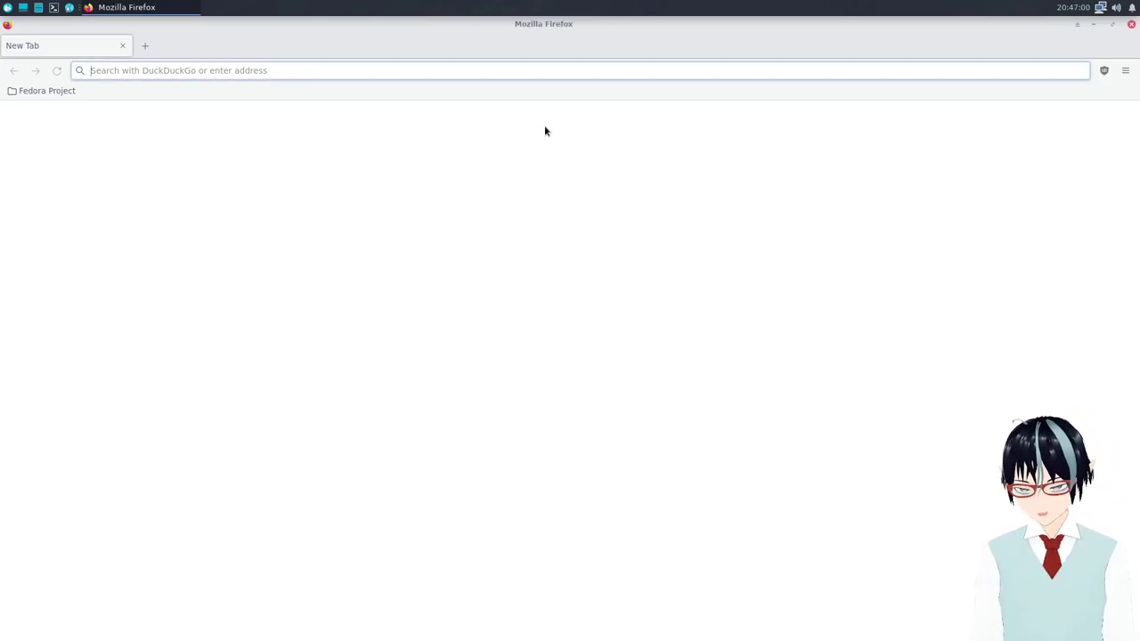
pyautogui.write('abou')
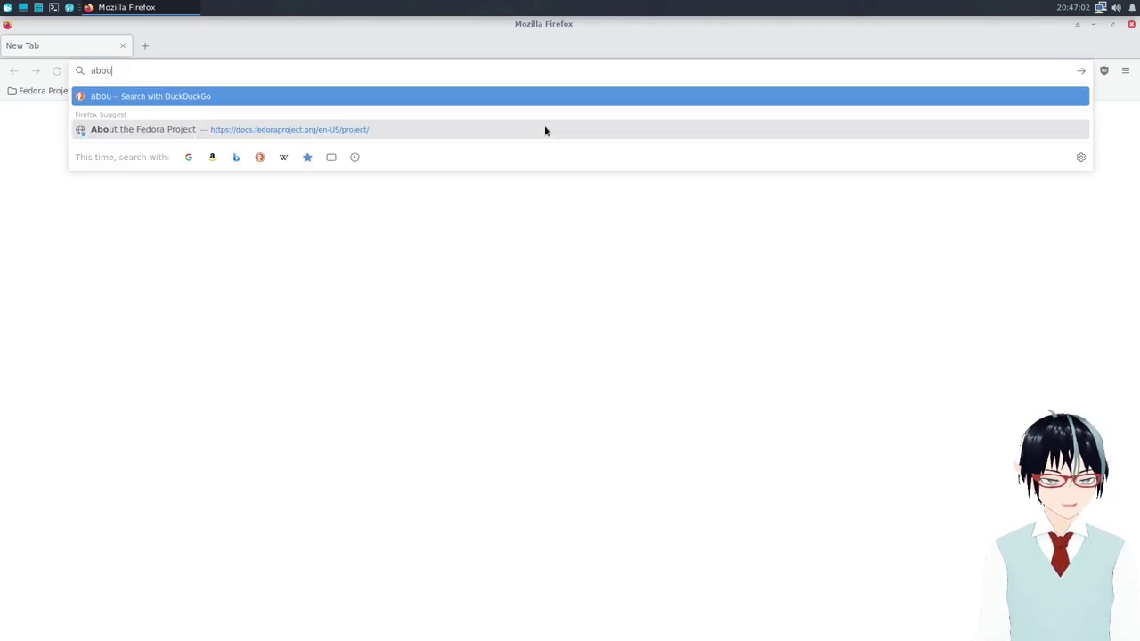
pyautogui.write('t:support')
pyautogui.press('Return')
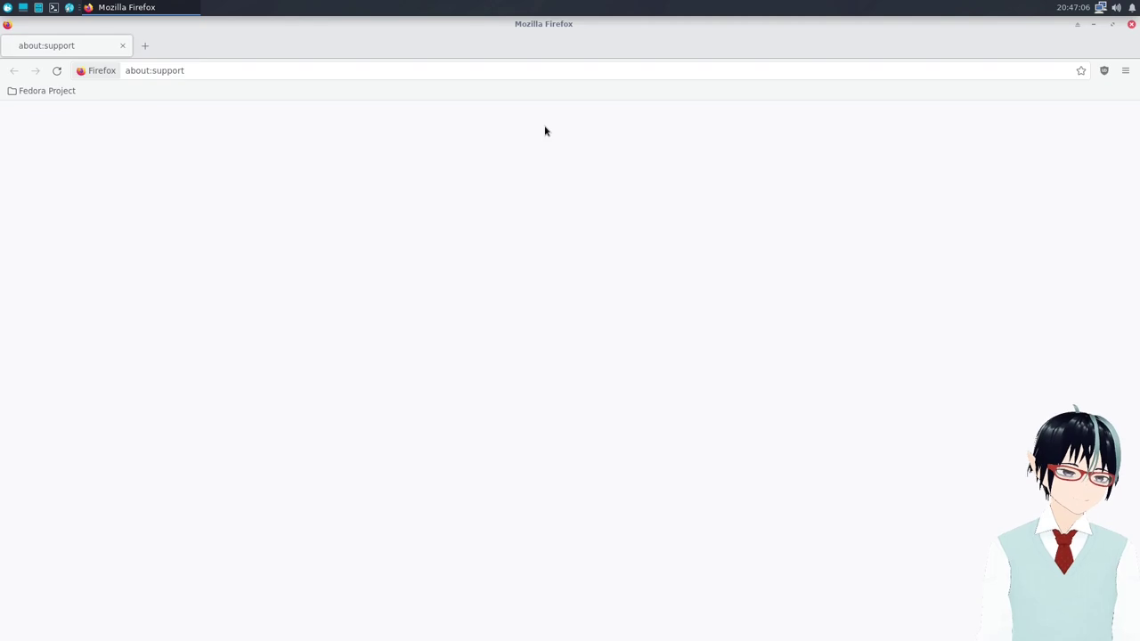
pyautogui.scroll(-2, 495, 274)
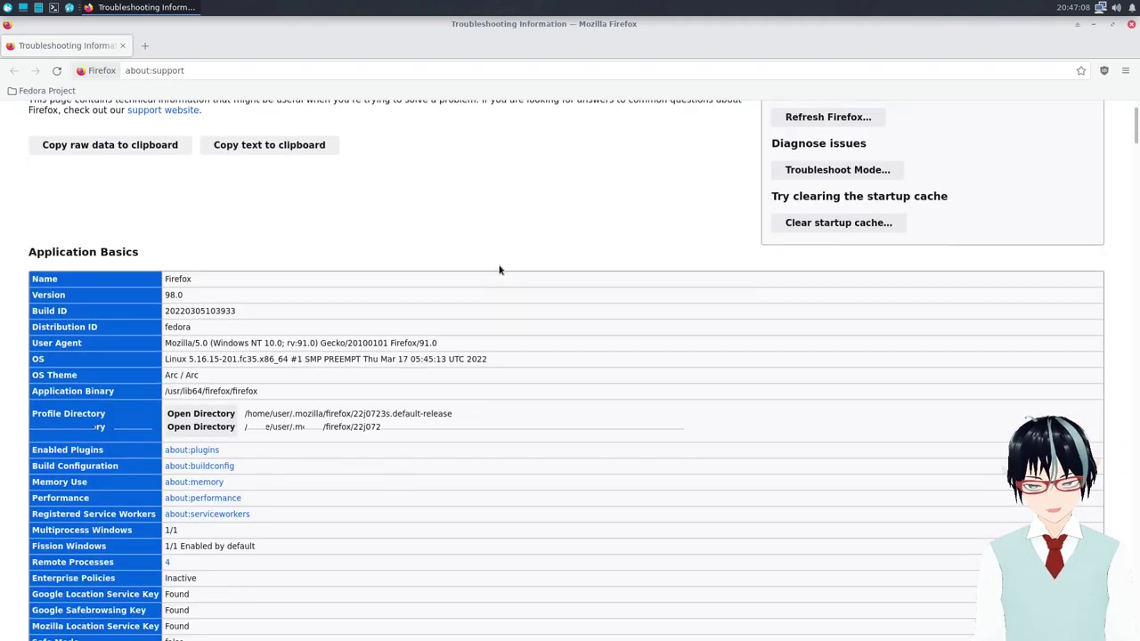
pyautogui.scroll(2, 398, 283)
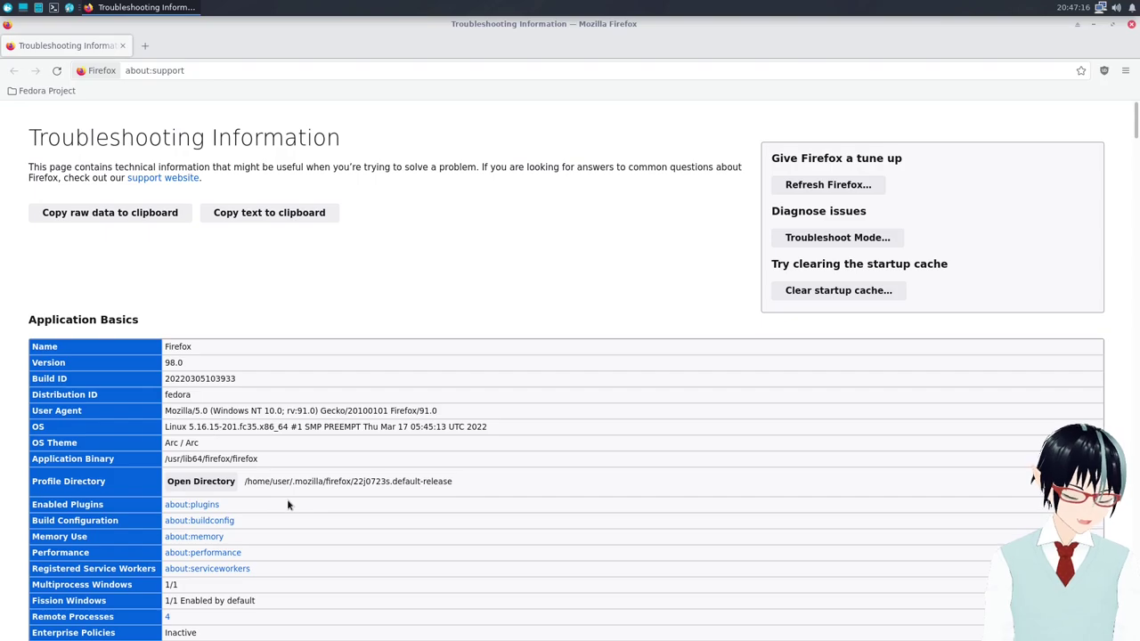
# Open the profile folder from about:support and delete updater.sh, user.js and user-overrides.js.
pyautogui.click(176, 486)
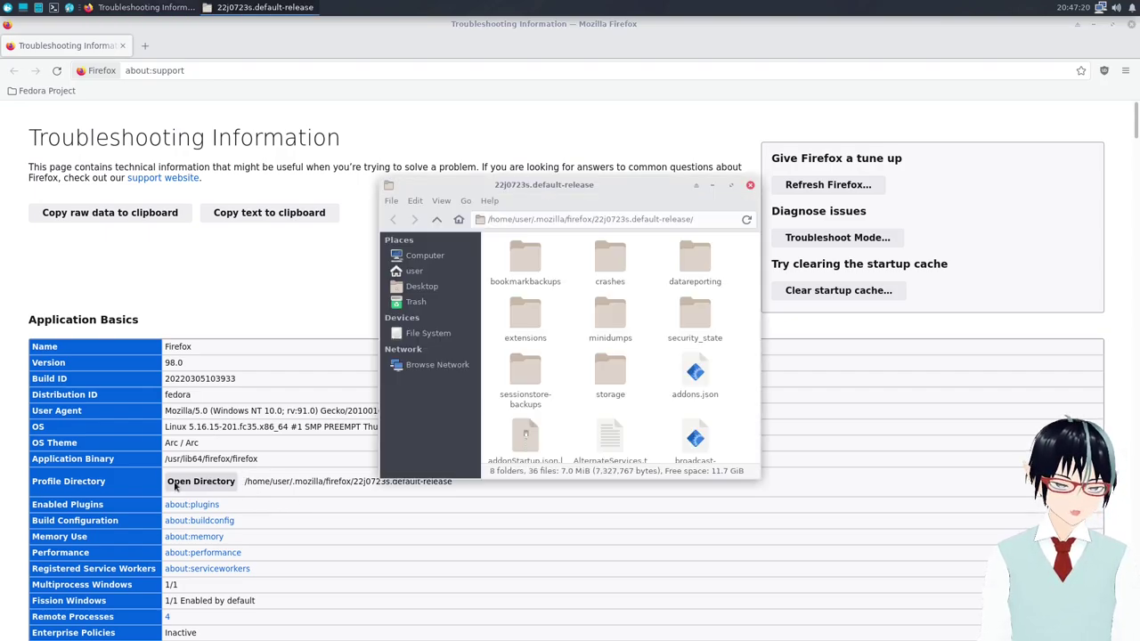
pyautogui.moveTo(570, 190); pyautogui.dragTo(559, 79)
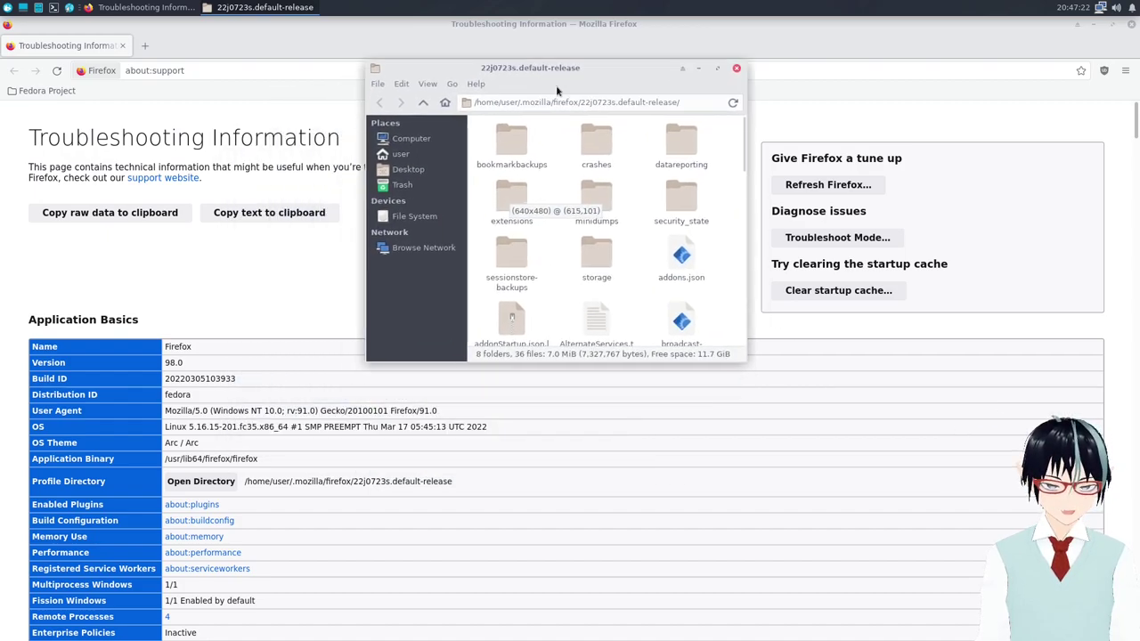
pyautogui.scroll(-6, 571, 245)
pyautogui.scroll(-3, 572, 252)
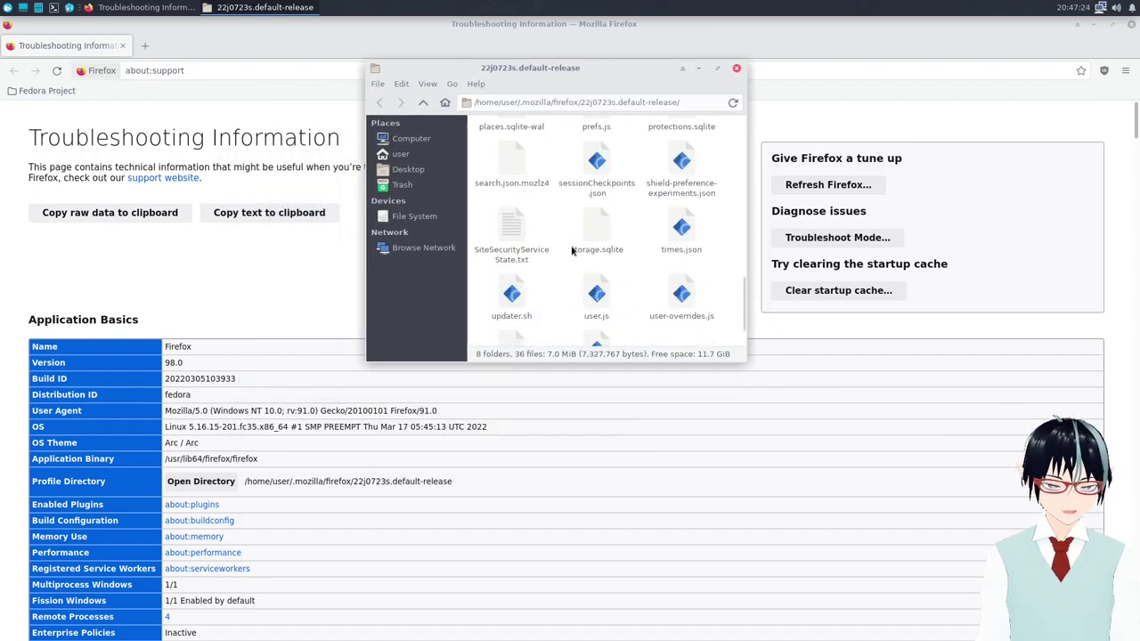
pyautogui.scroll(-2, 572, 250)
pyautogui.scroll(1, 583, 260)
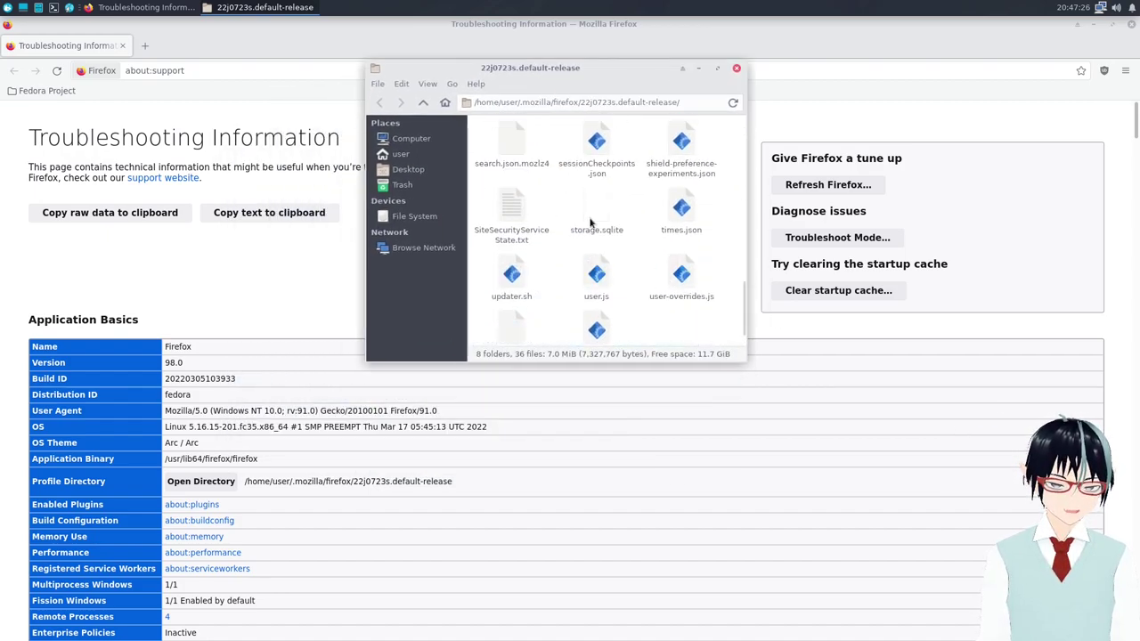
pyautogui.moveTo(710, 277); pyautogui.dragTo(524, 281)
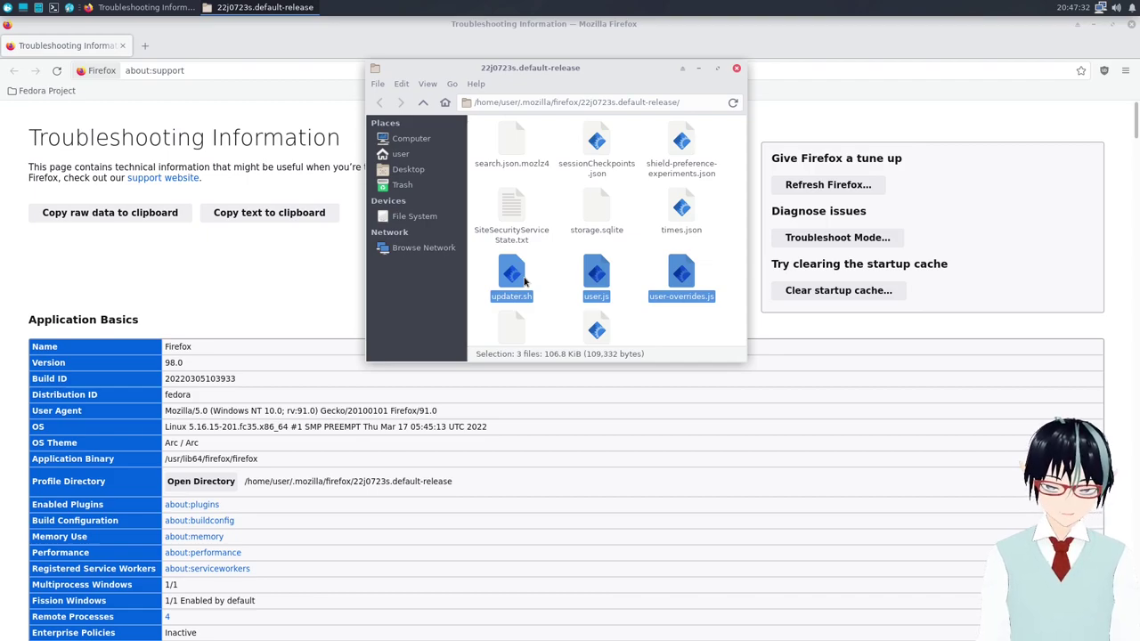
pyautogui.press('Delete')
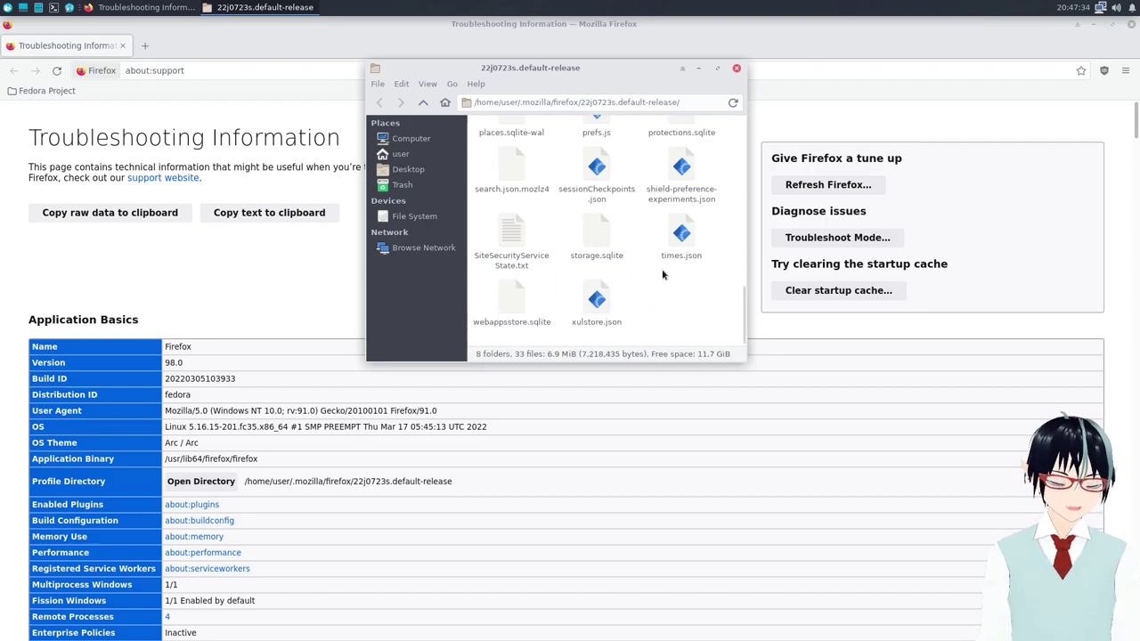
# Close Firefox and reposition the profile folder window.
pyautogui.click(1132, 24)
pyautogui.moveTo(553, 68); pyautogui.dragTo(472, 41)
pyautogui.scroll(-1, 543, 218)
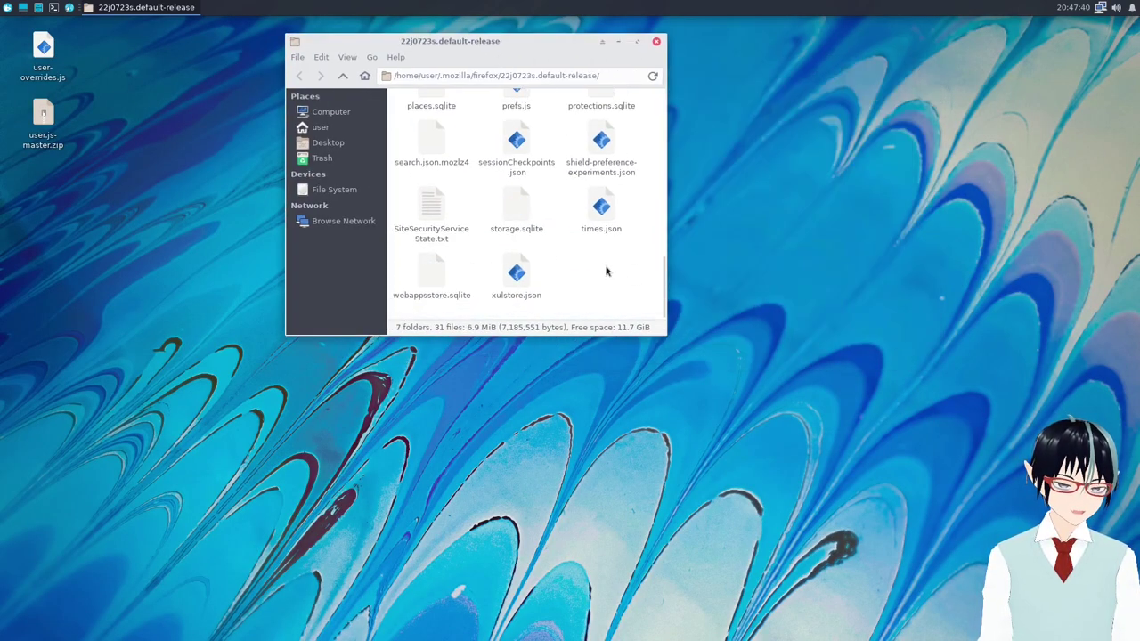
# Close Xarchiver without extracting, then Extract Here user.js-master.zip on the desktop and arrange the windows.
pyautogui.scroll(1, 606, 270)
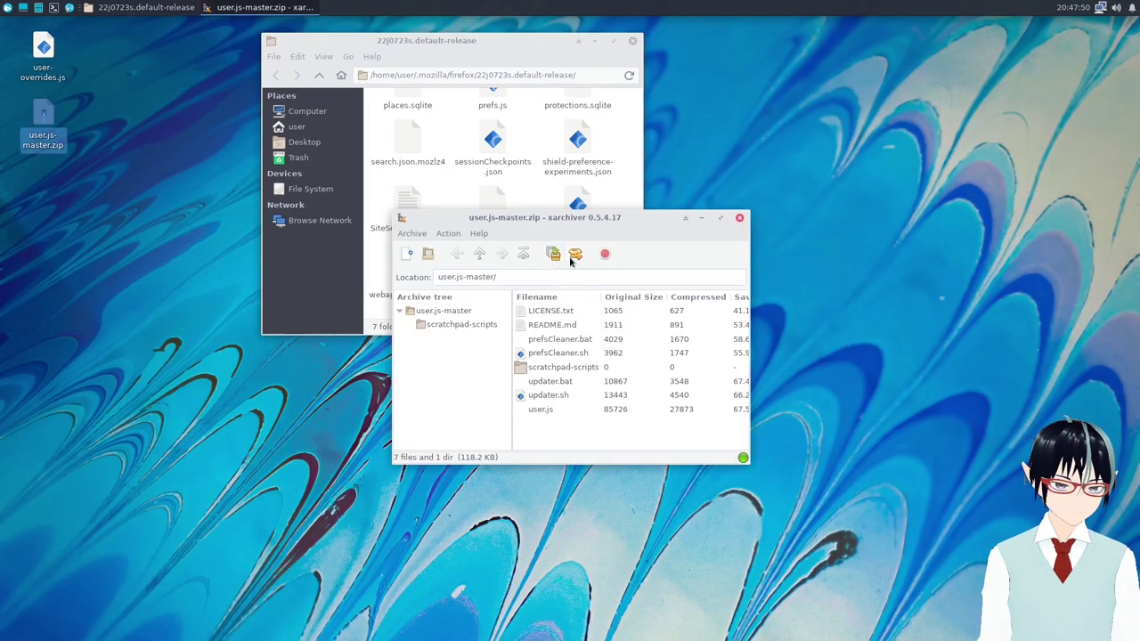
pyautogui.click(574, 255)
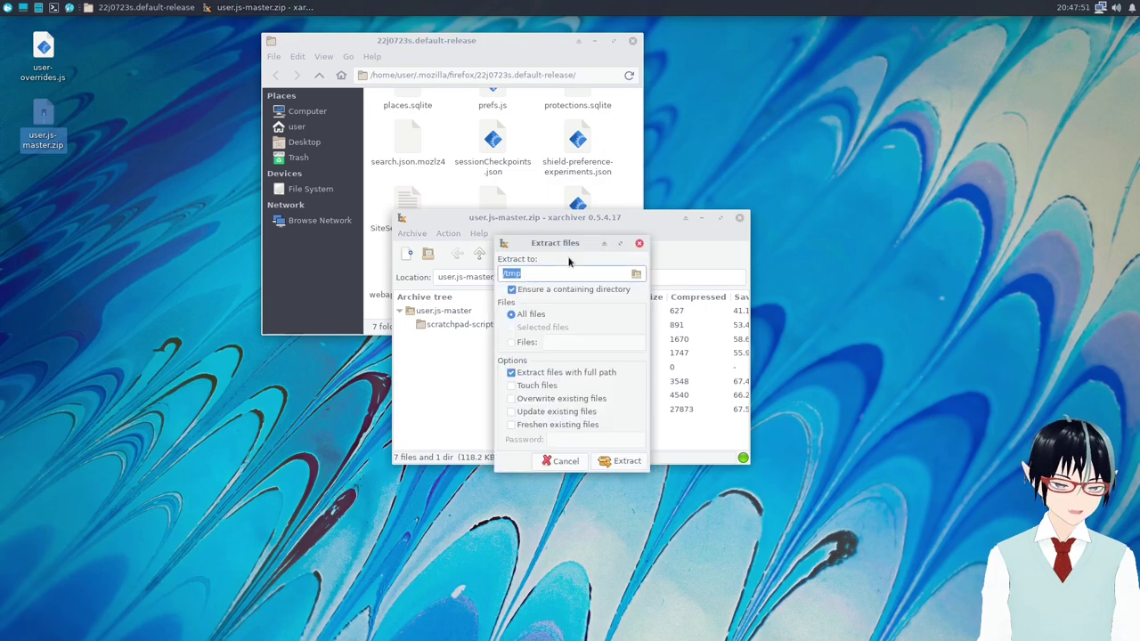
pyautogui.click(579, 460)
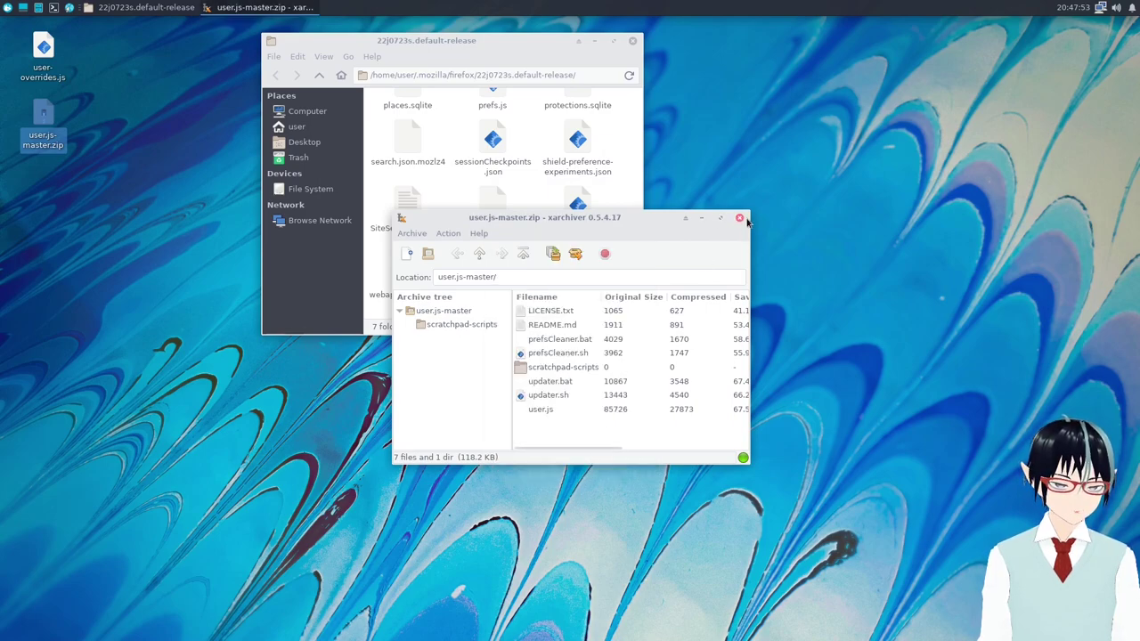
pyautogui.click(739, 218)
pyautogui.rightClick(56, 152)
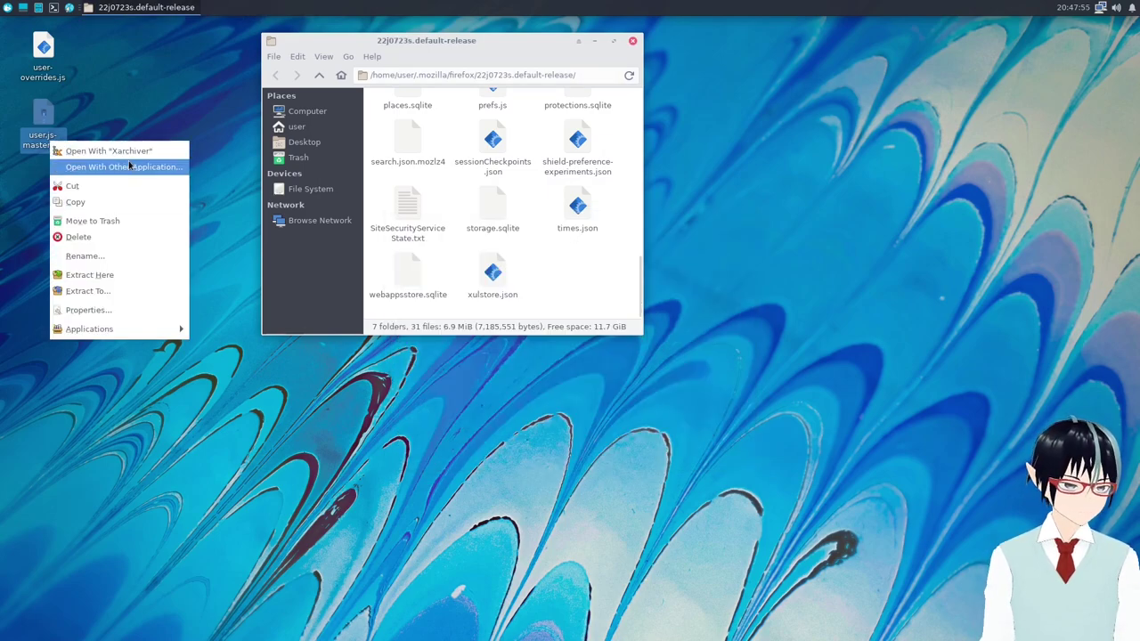
pyautogui.click(127, 277)
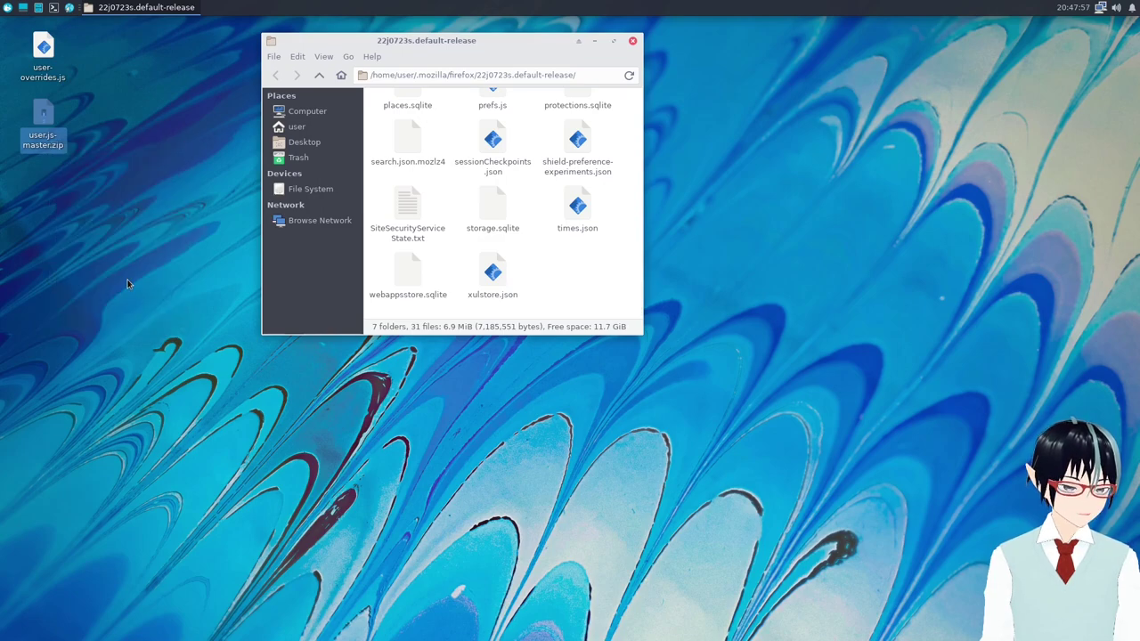
pyautogui.moveTo(400, 48); pyautogui.dragTo(531, 132)
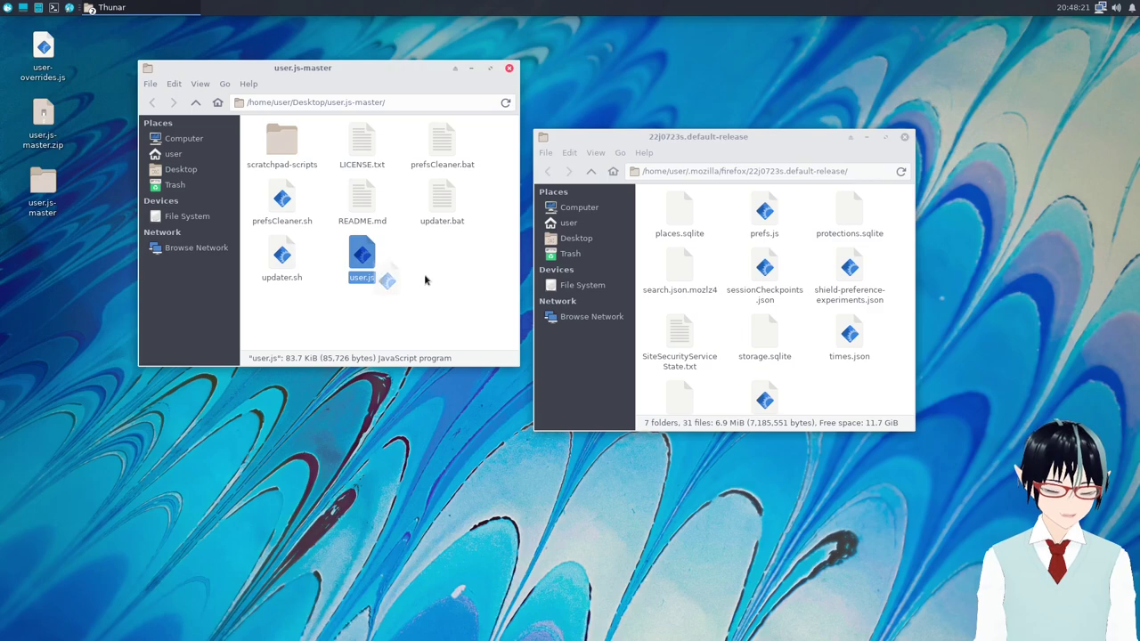
pyautogui.moveTo(424, 273); pyautogui.dragTo(350, 267)
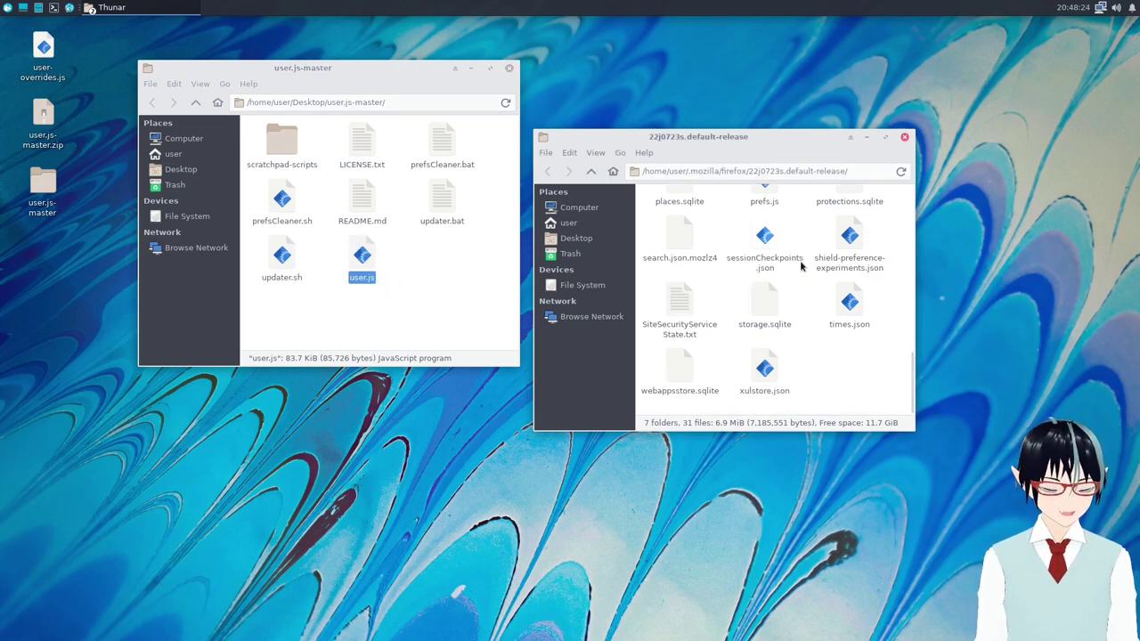
# Move prefsCleaner.sh, user.js, updater.sh and user-overrides.js into the default-release profile folder.
pyautogui.click(486, 261)
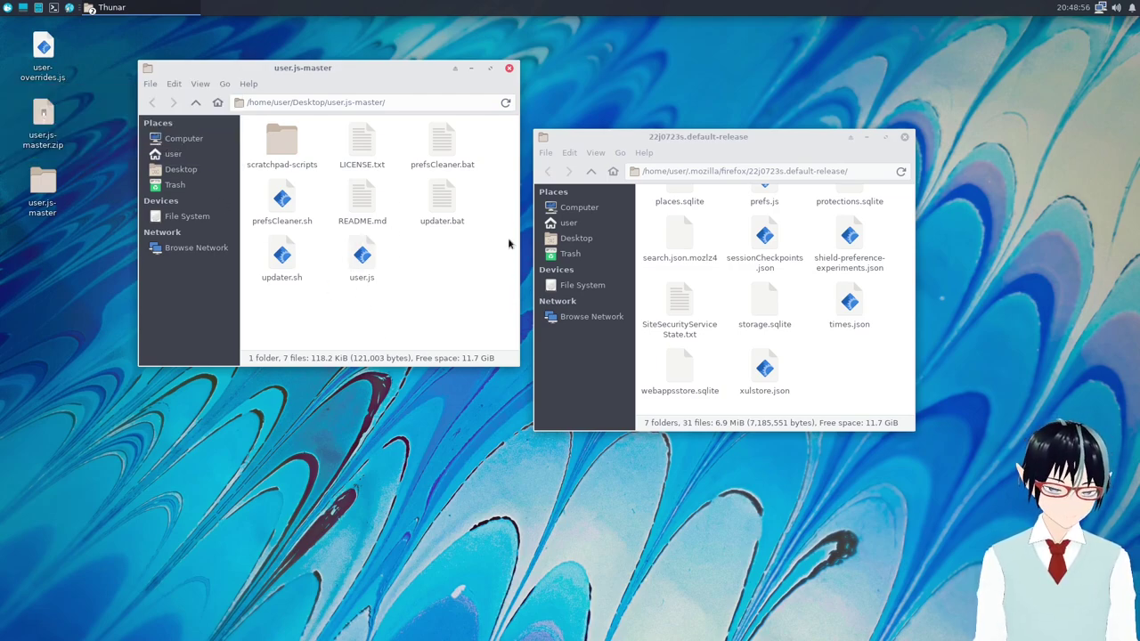
pyautogui.moveTo(690, 132); pyautogui.dragTo(727, 54)
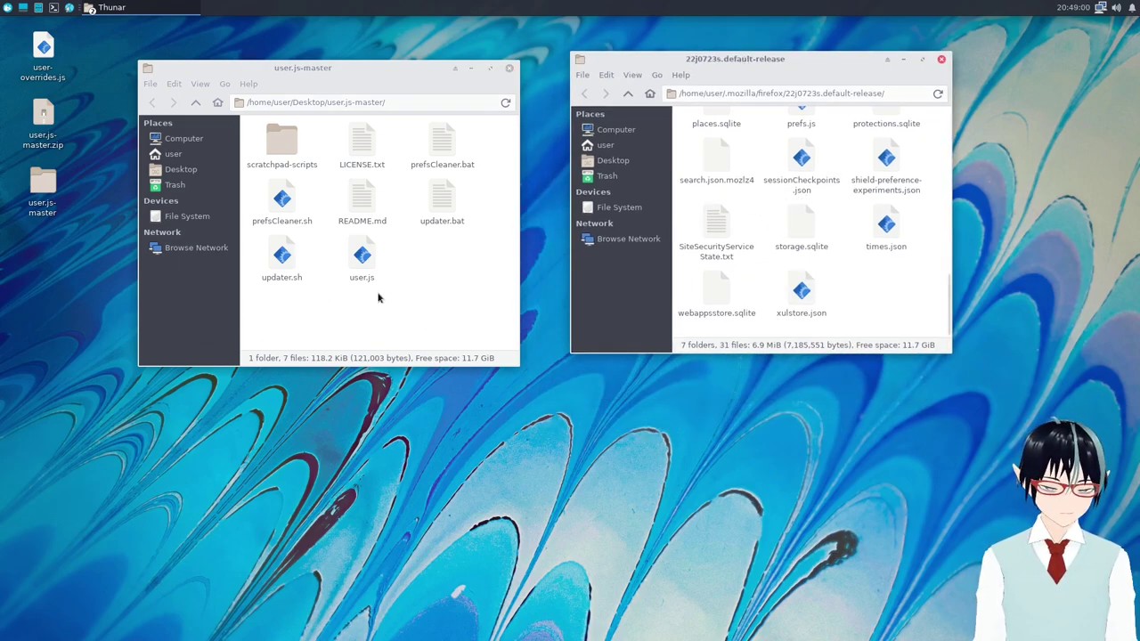
pyautogui.moveTo(281, 211); pyautogui.dragTo(872, 302)
pyautogui.moveTo(283, 259); pyautogui.dragTo(882, 294)
pyautogui.moveTo(436, 198); pyautogui.dragTo(814, 225)
pyautogui.moveTo(49, 52); pyautogui.dragTo(802, 247)
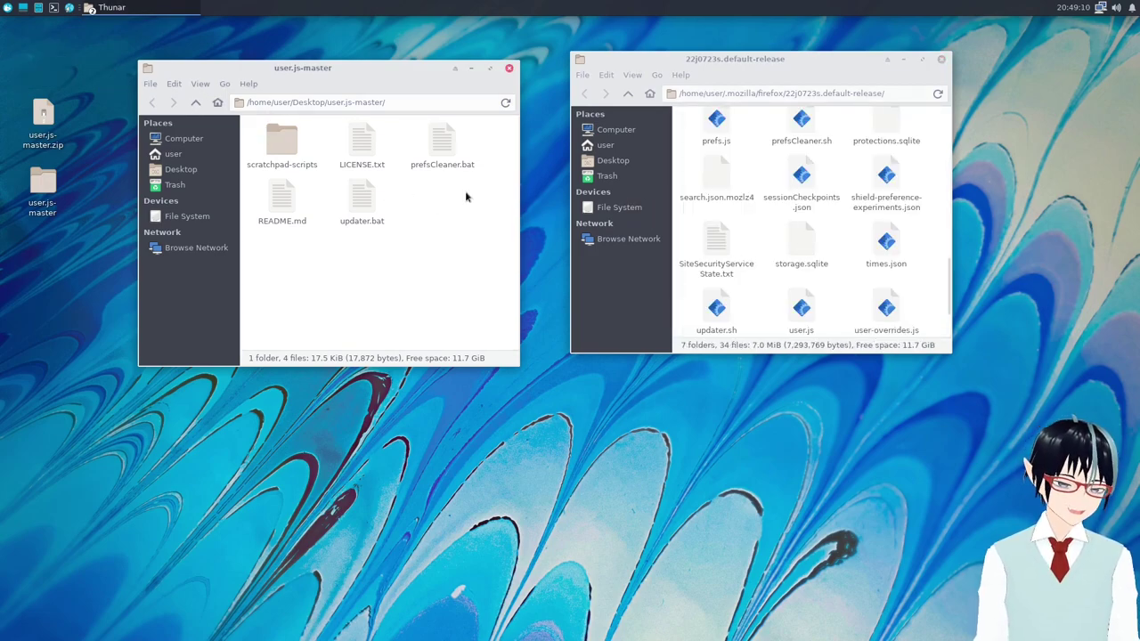
pyautogui.moveTo(400, 70); pyautogui.dragTo(373, 63)
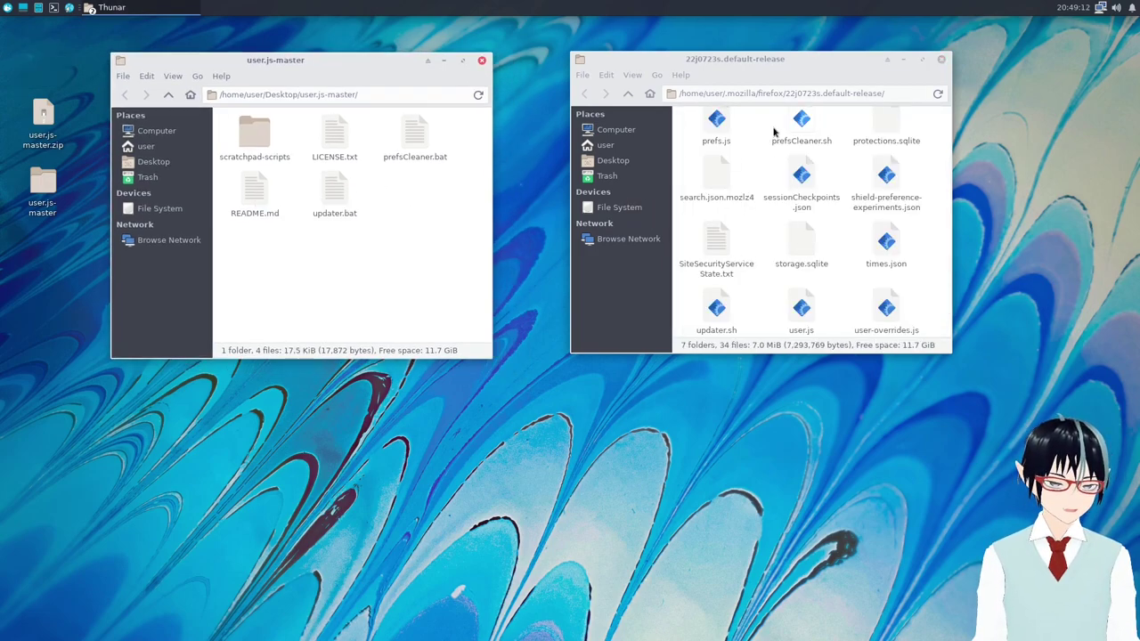
pyautogui.moveTo(807, 62); pyautogui.dragTo(745, 68)
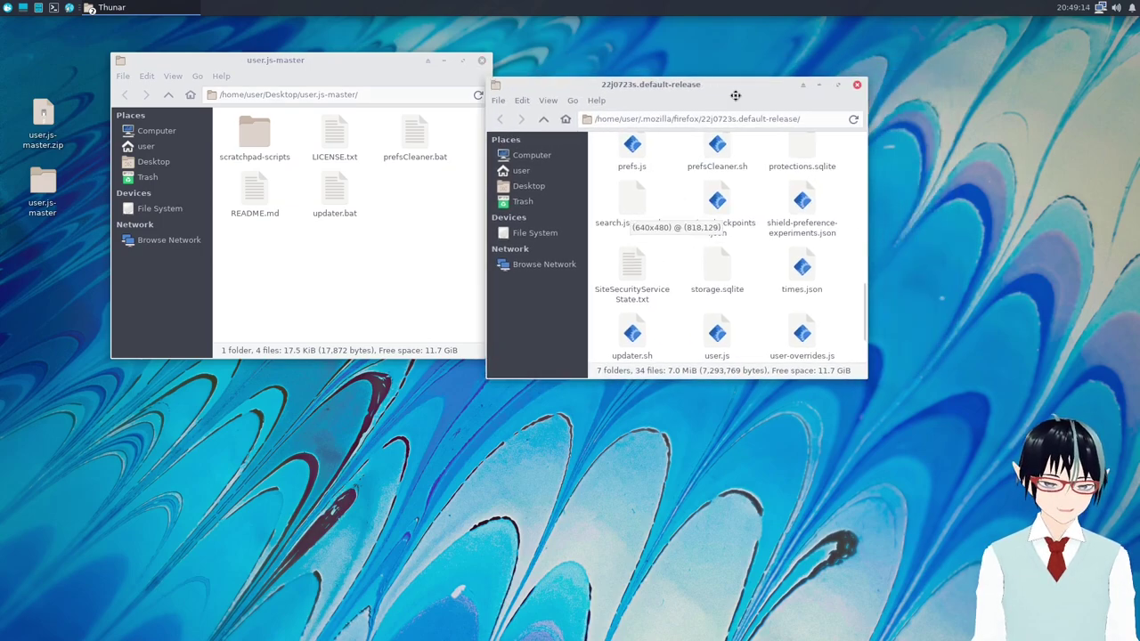
pyautogui.scroll(-2, 786, 289)
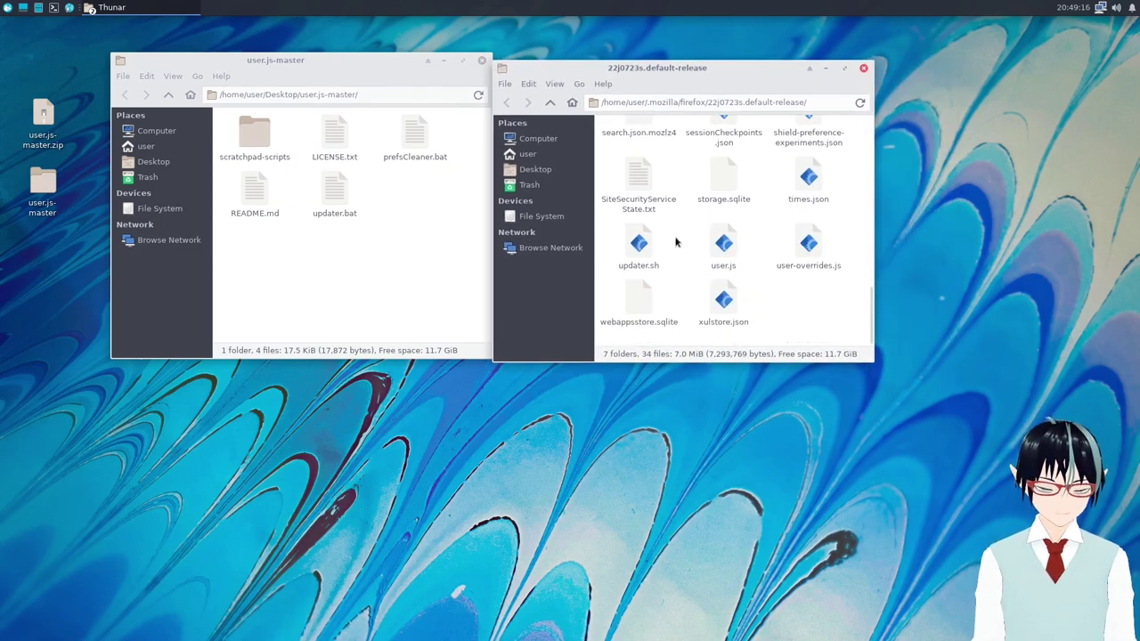
# Open a terminal in the 22j0723s.default-release folder and arrange it beside the folder windows.
pyautogui.rightClick(765, 238)
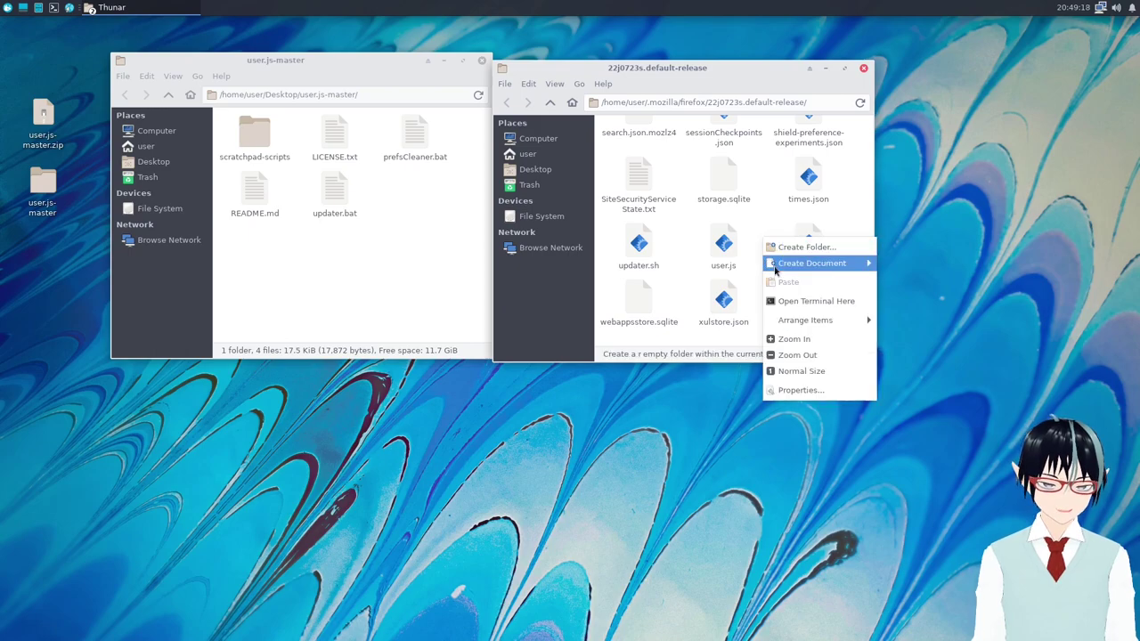
pyautogui.click(792, 303)
pyautogui.moveTo(887, 344); pyautogui.dragTo(541, 263)
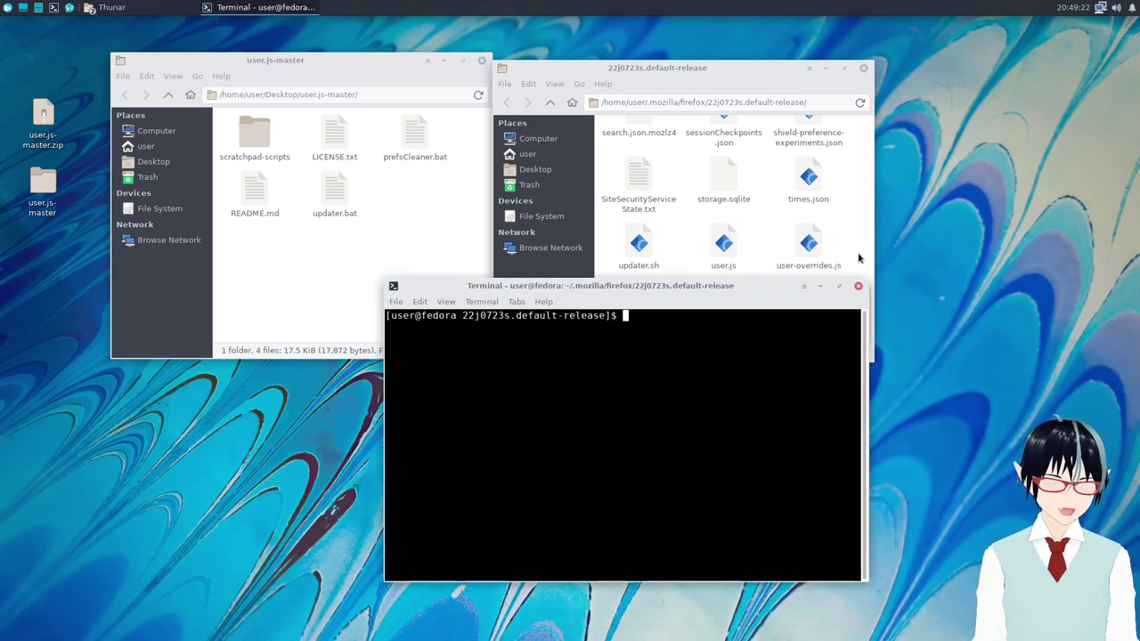
pyautogui.moveTo(686, 293); pyautogui.dragTo(726, 300)
pyautogui.moveTo(715, 88); pyautogui.dragTo(755, 44)
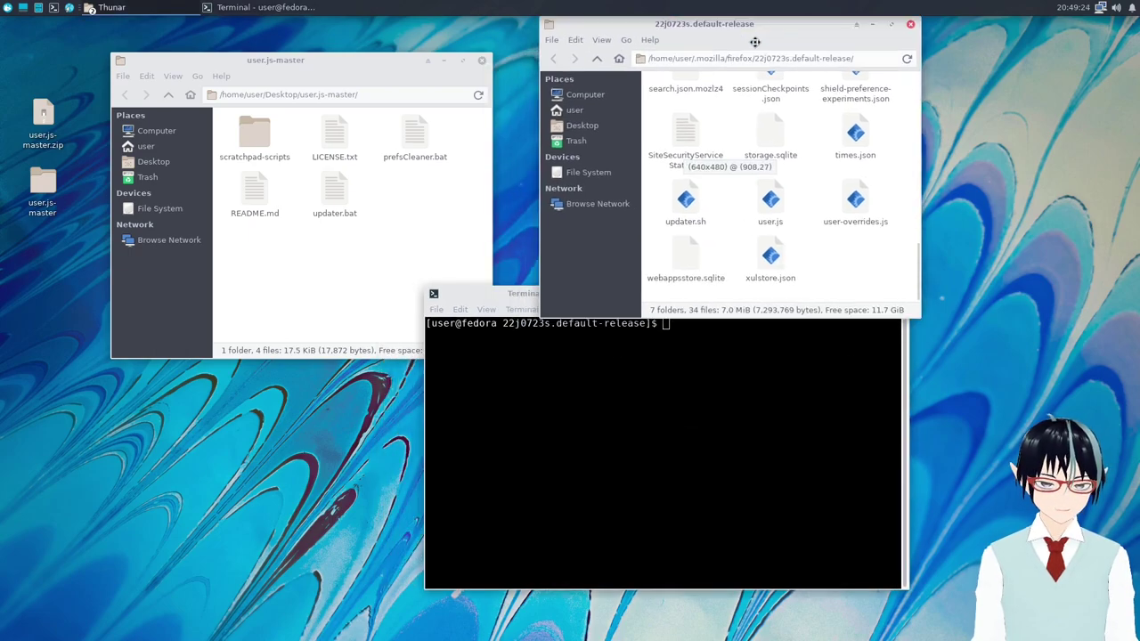
pyautogui.moveTo(518, 295); pyautogui.dragTo(533, 318)
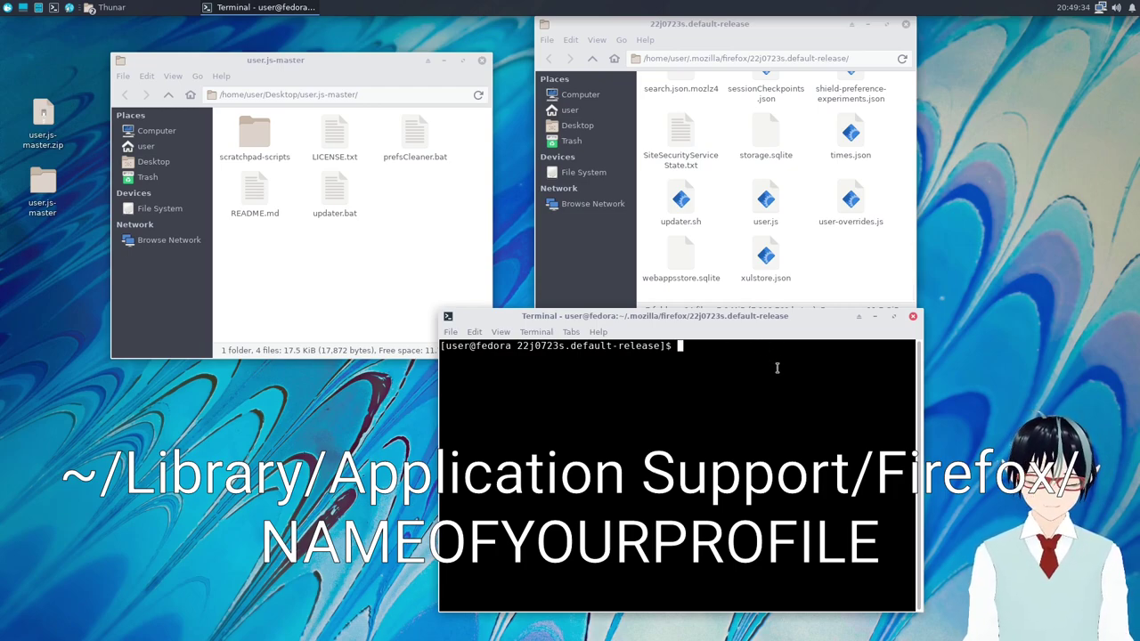
pyautogui.moveTo(724, 334); pyautogui.dragTo(713, 345)
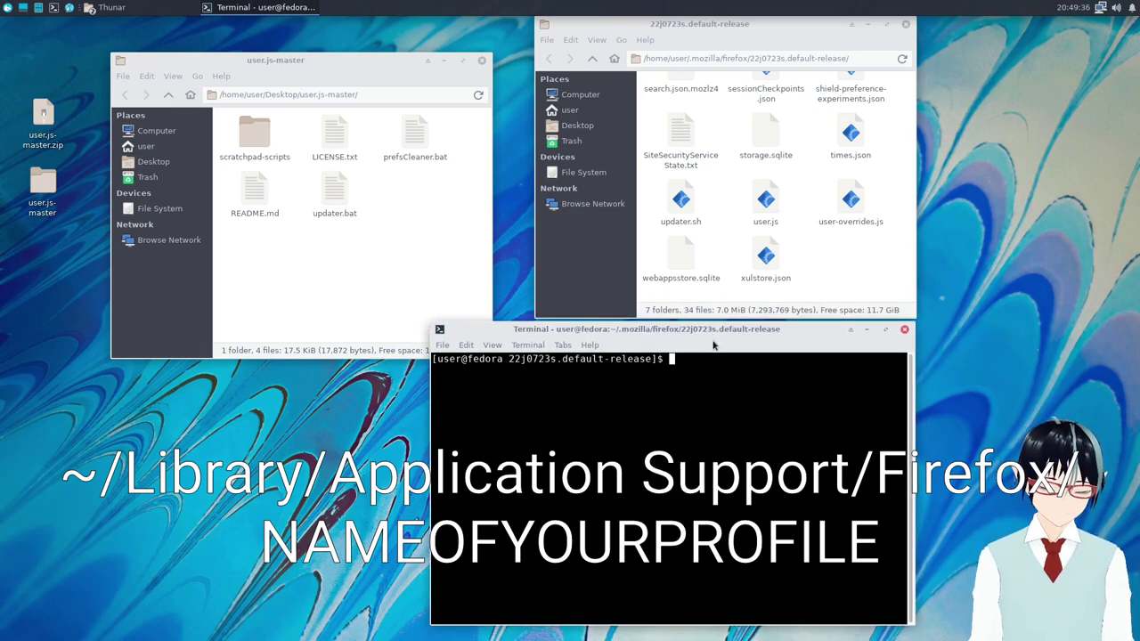
pyautogui.moveTo(392, 73); pyautogui.dragTo(427, 43)
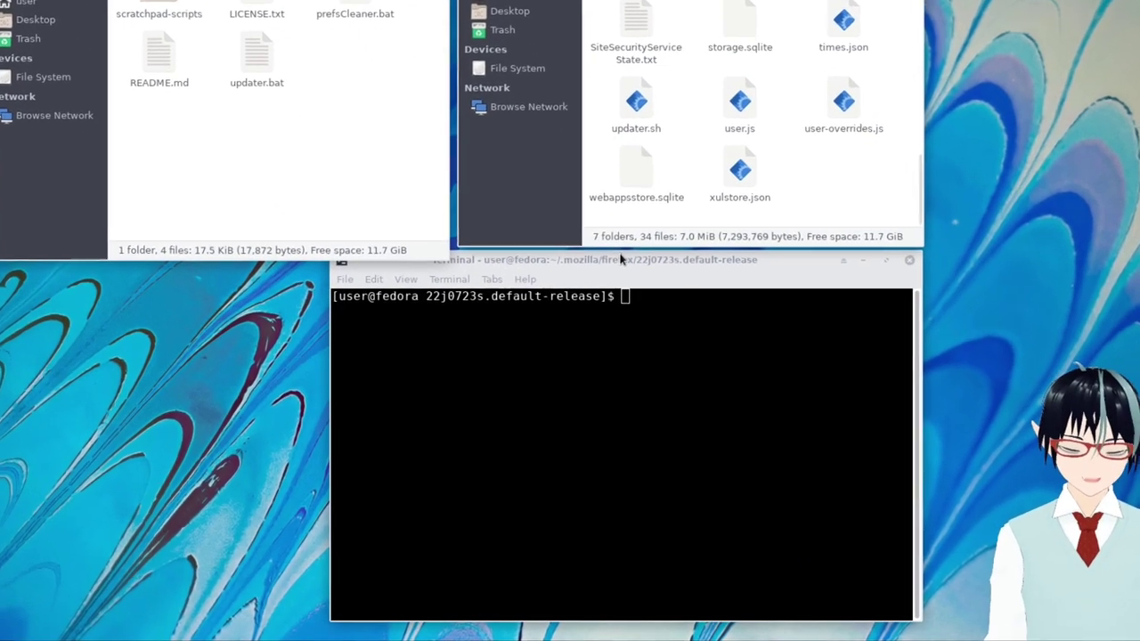
pyautogui.moveTo(664, 324); pyautogui.dragTo(687, 336)
pyautogui.moveTo(637, 238); pyautogui.dragTo(592, 225)
pyautogui.moveTo(602, 129); pyautogui.dragTo(600, 129)
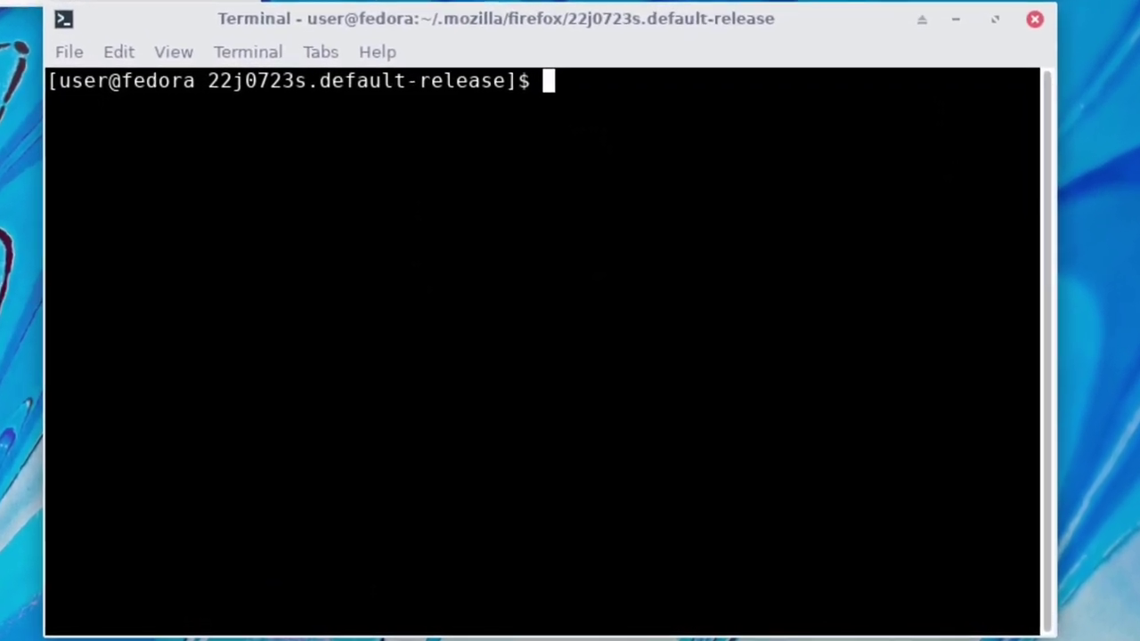
# List the profile folder's files with ls and locate updater.sh.
pyautogui.write('ls')
pyautogui.press('Return')
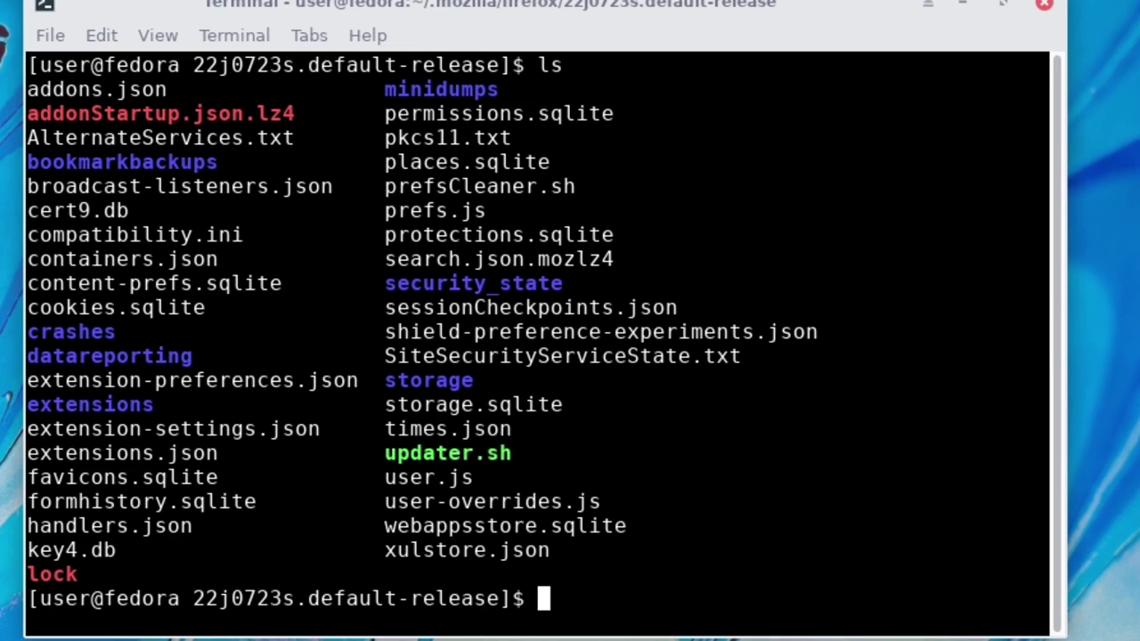
pyautogui.doubleClick(444, 456)
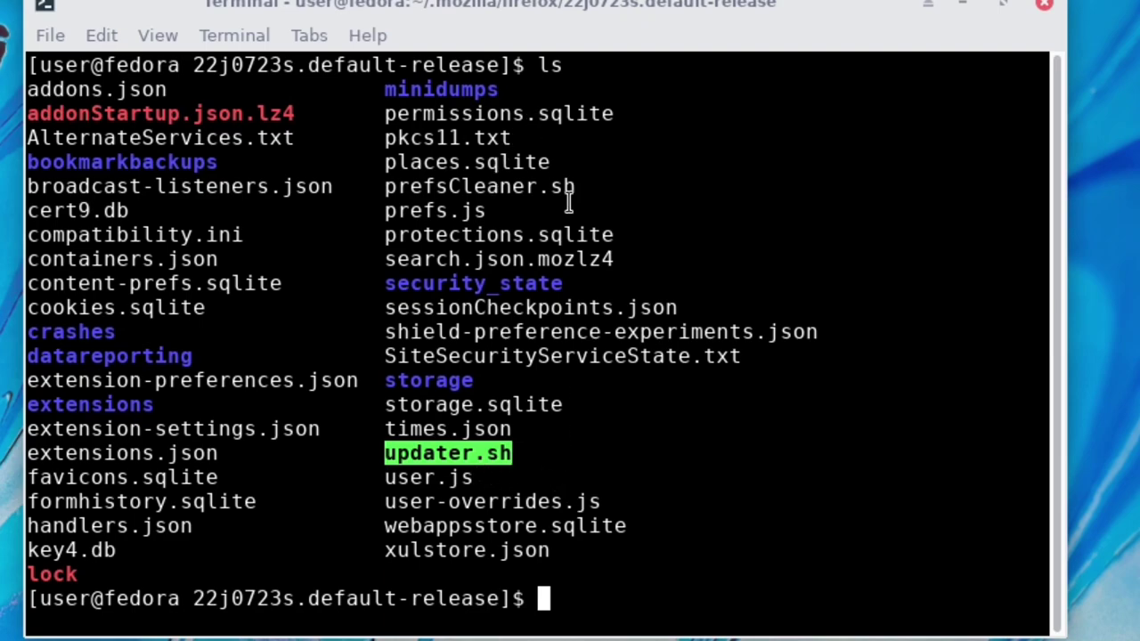
pyautogui.click(773, 463)
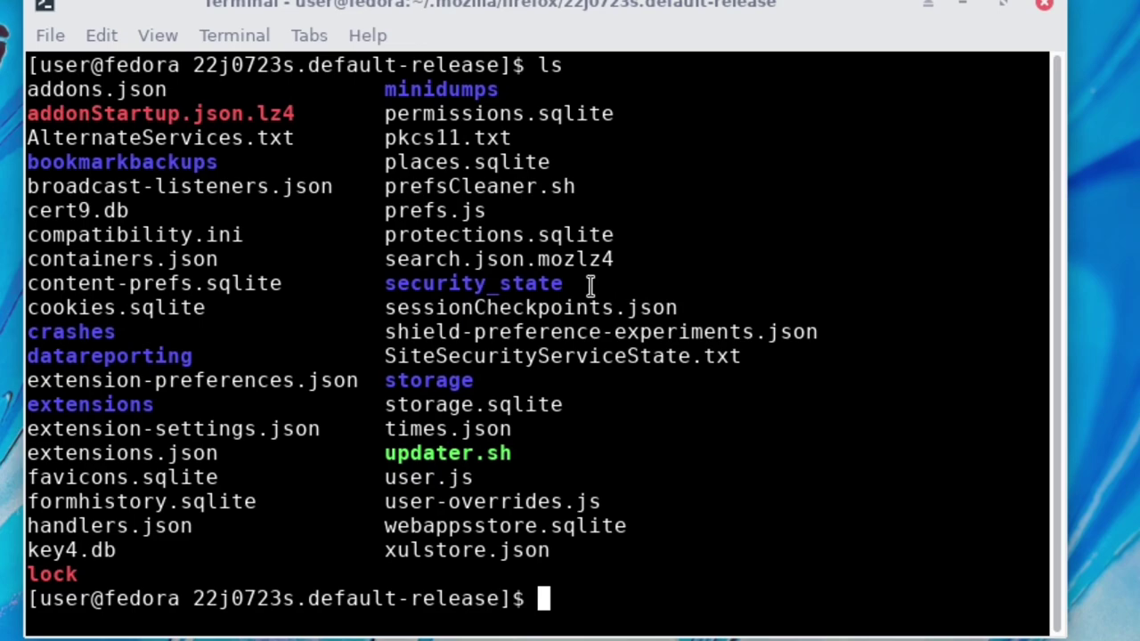
# Run ./updater.sh, using Tab to complete the script name.
pyautogui.write('./u')
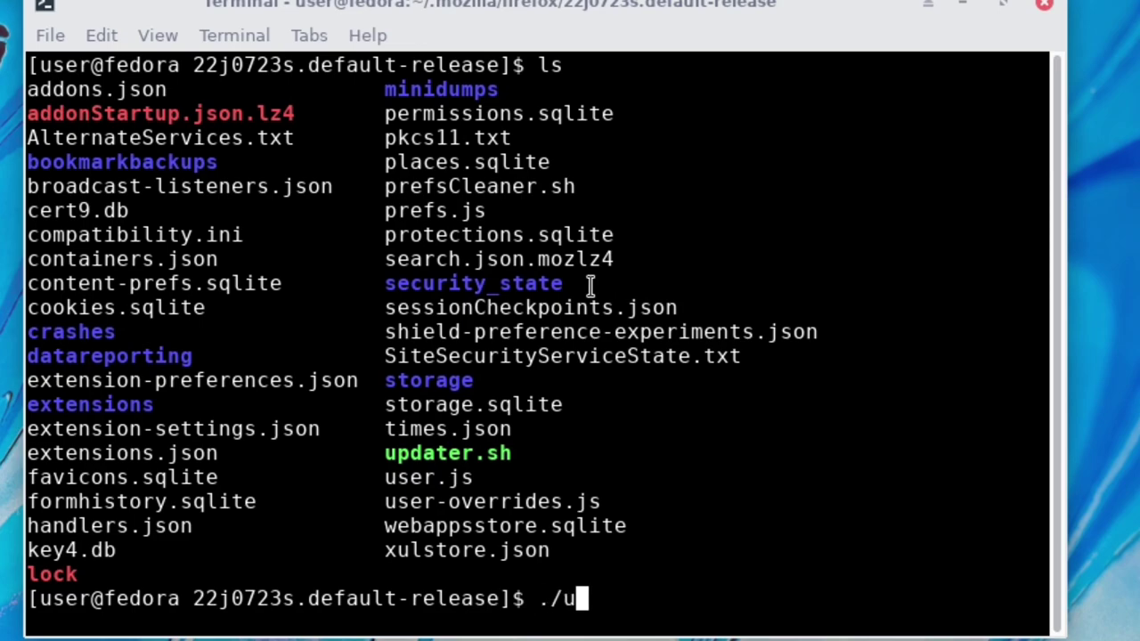
pyautogui.write('p')
pyautogui.press('Tab')
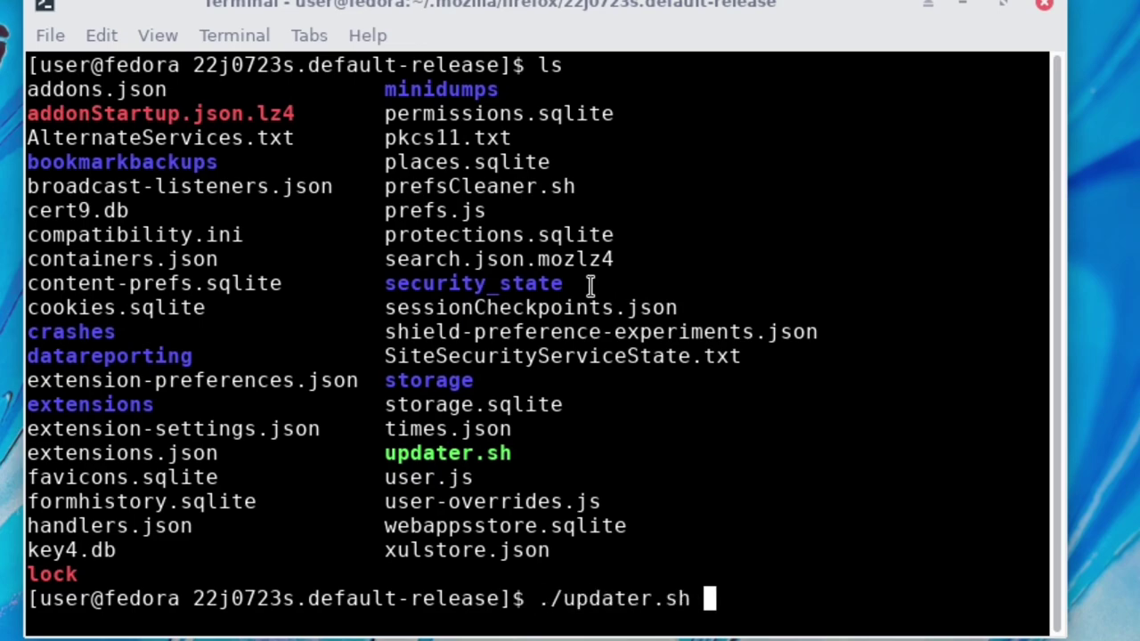
pyautogui.press('Return')
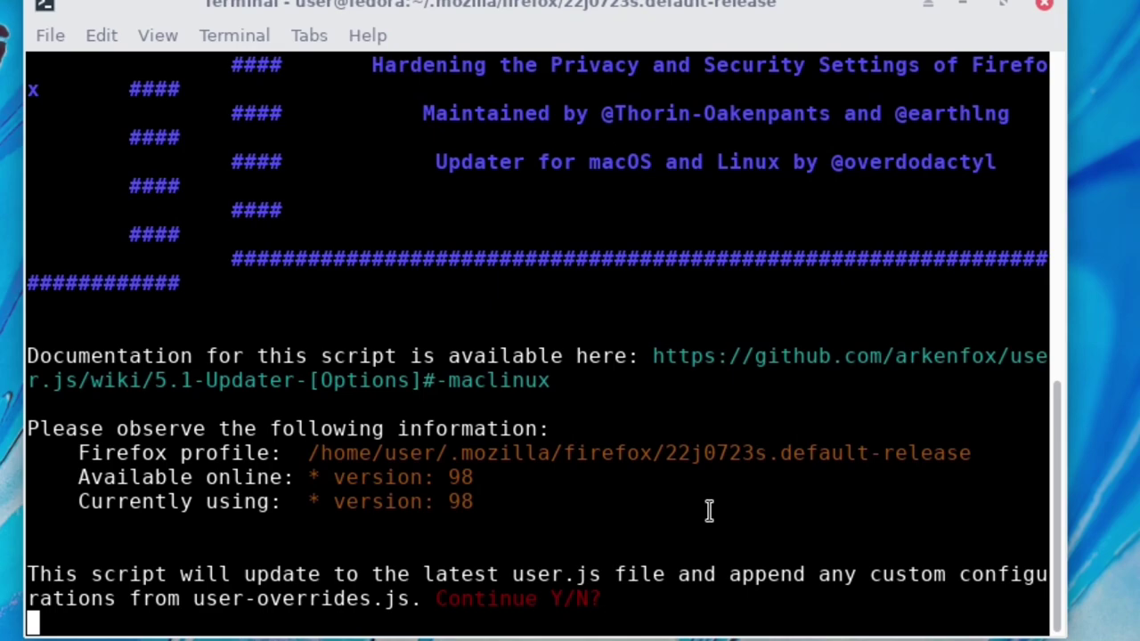
# Answer n to abort the updater and list the folder to find prefsCleaner.sh.
pyautogui.write('n')
pyautogui.press('Return')
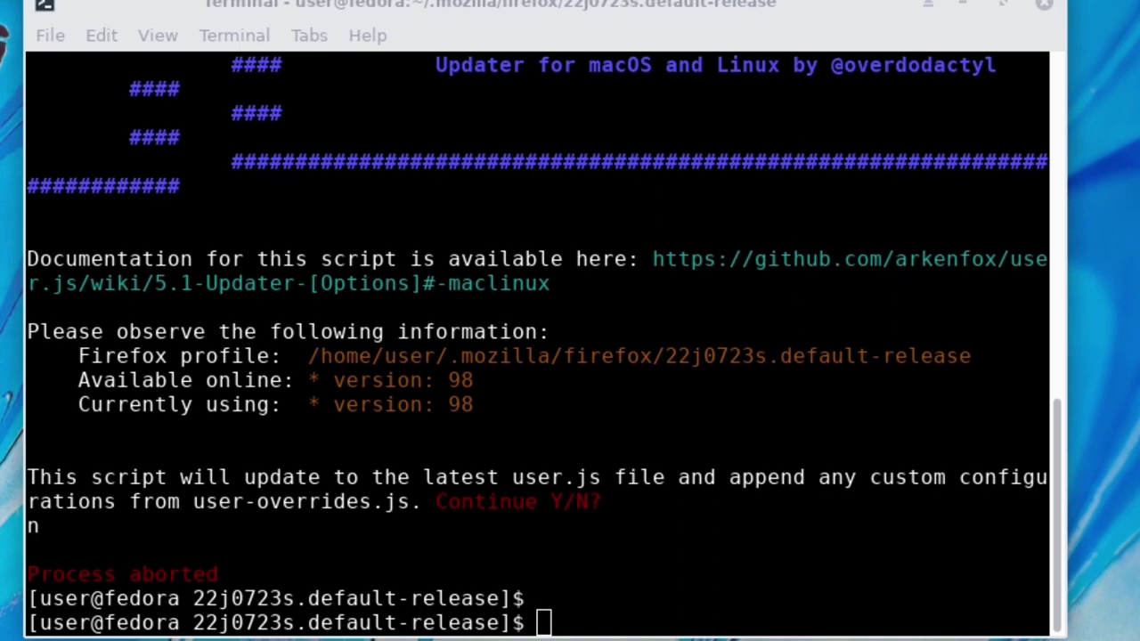
pyautogui.click(794, 446)
pyautogui.write('chmod ')
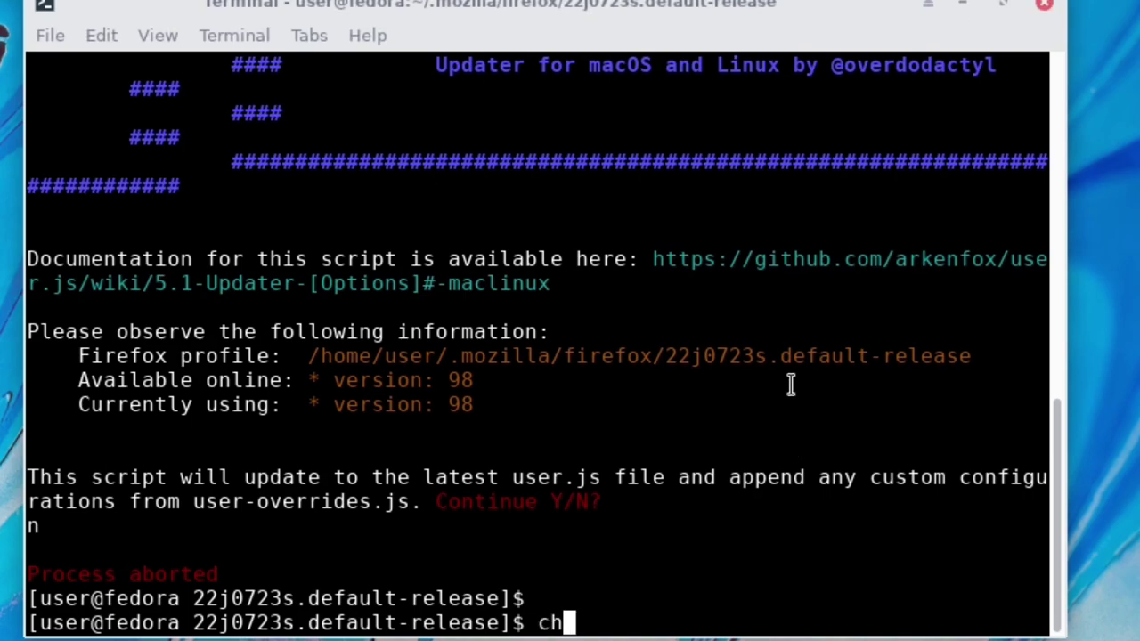
pyautogui.write('+x')
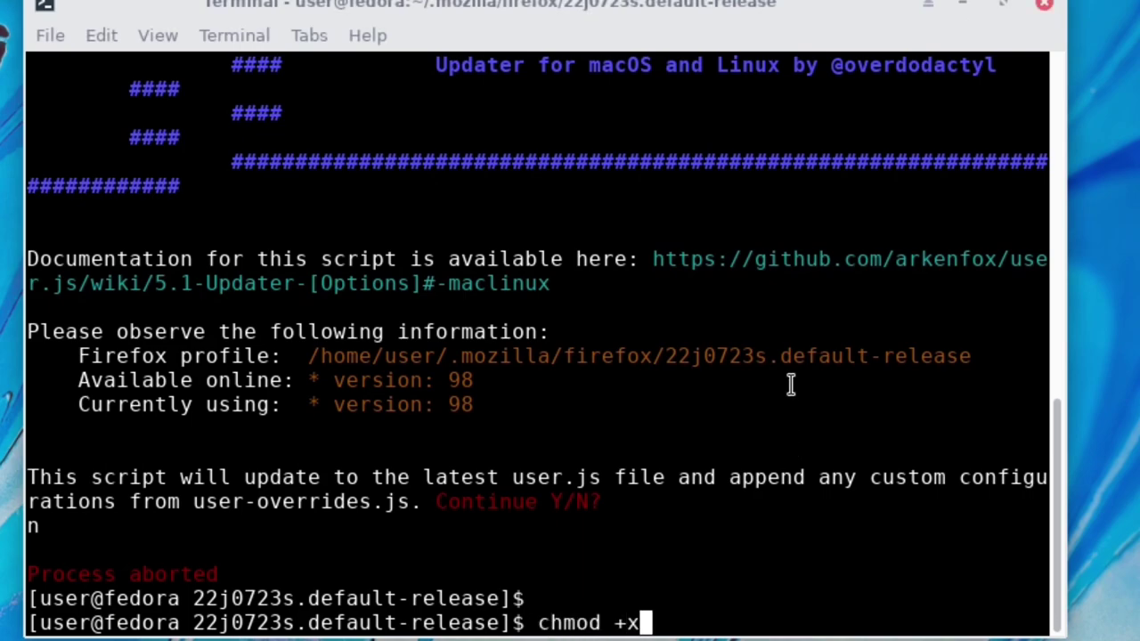
pyautogui.press('BackSpace')
pyautogui.press('BackSpace')
pyautogui.press('BackSpace')
pyautogui.press('BackSpace')
pyautogui.press('BackSpace')
pyautogui.press('BackSpace')
pyautogui.press('BackSpace')
pyautogui.press('BackSpace')
pyautogui.press('BackSpace')
pyautogui.write('ls')
pyautogui.press('Return')
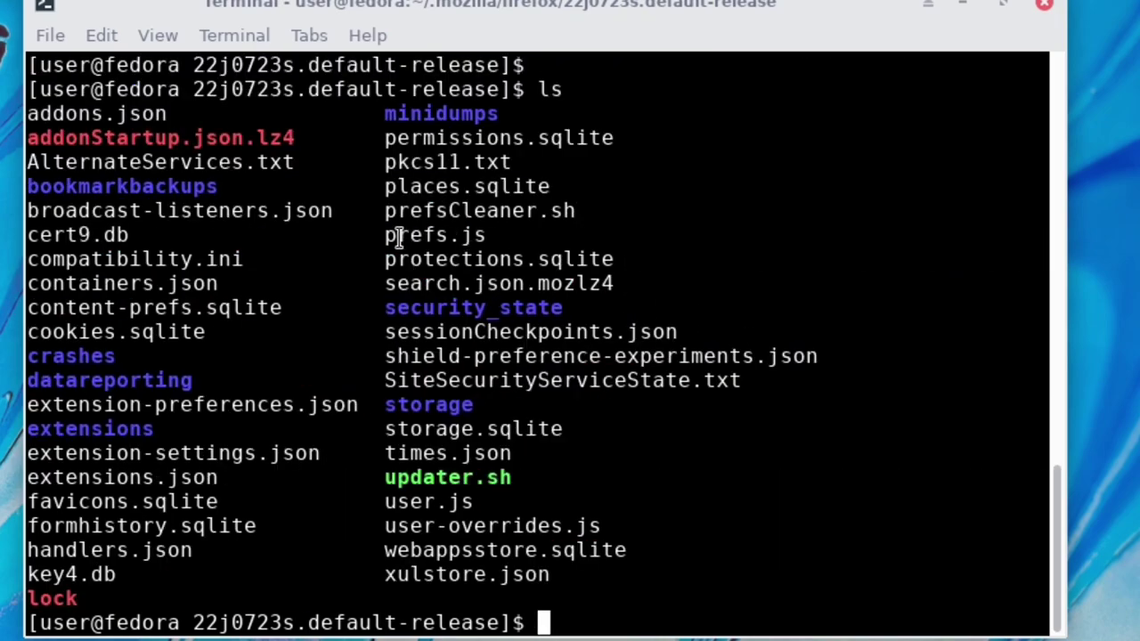
pyautogui.moveTo(386, 212); pyautogui.dragTo(575, 218)
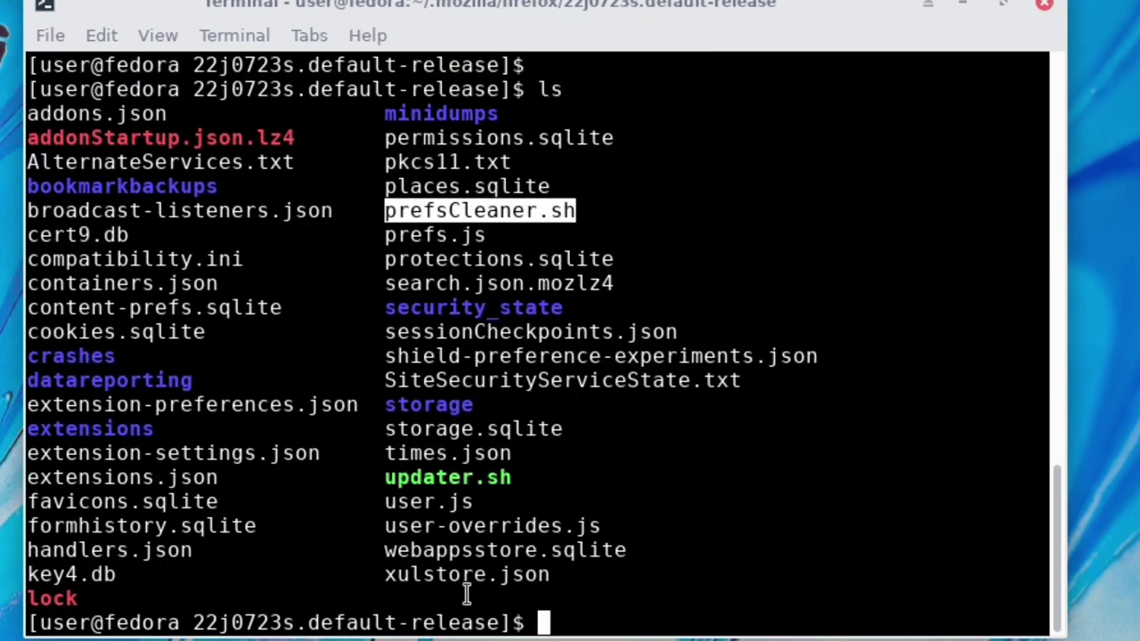
pyautogui.moveTo(388, 478); pyautogui.dragTo(512, 478)
pyautogui.click(669, 515)
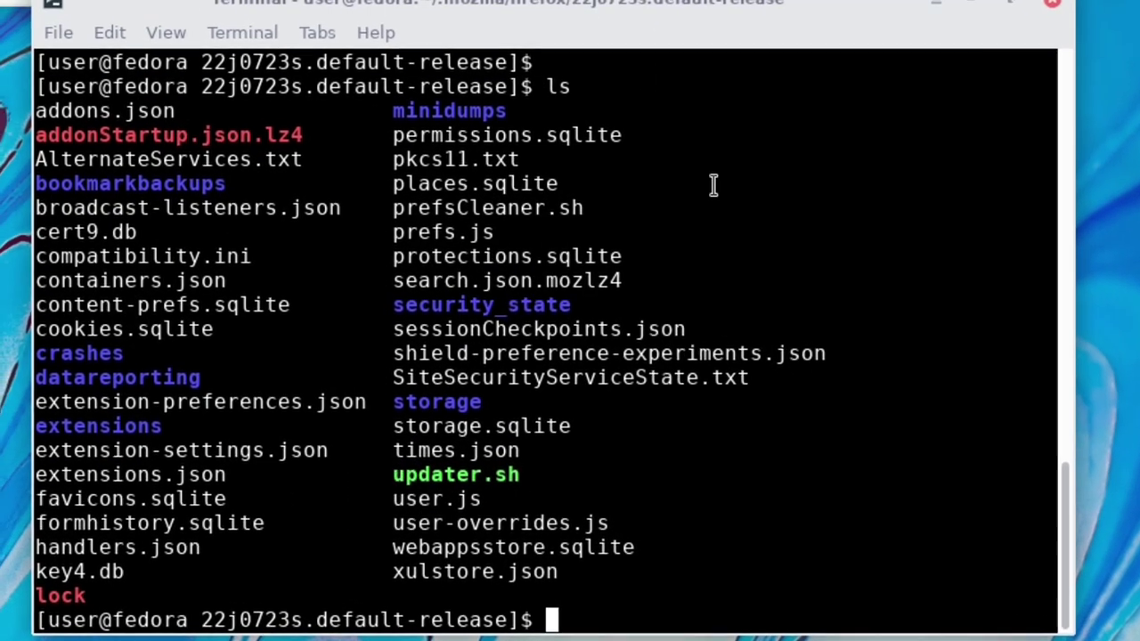
# Make prefsCleaner.sh executable with chmod +x, confirm with ls, and launch ./prefsCleaner.sh.
pyautogui.write('chmod +x prwe')
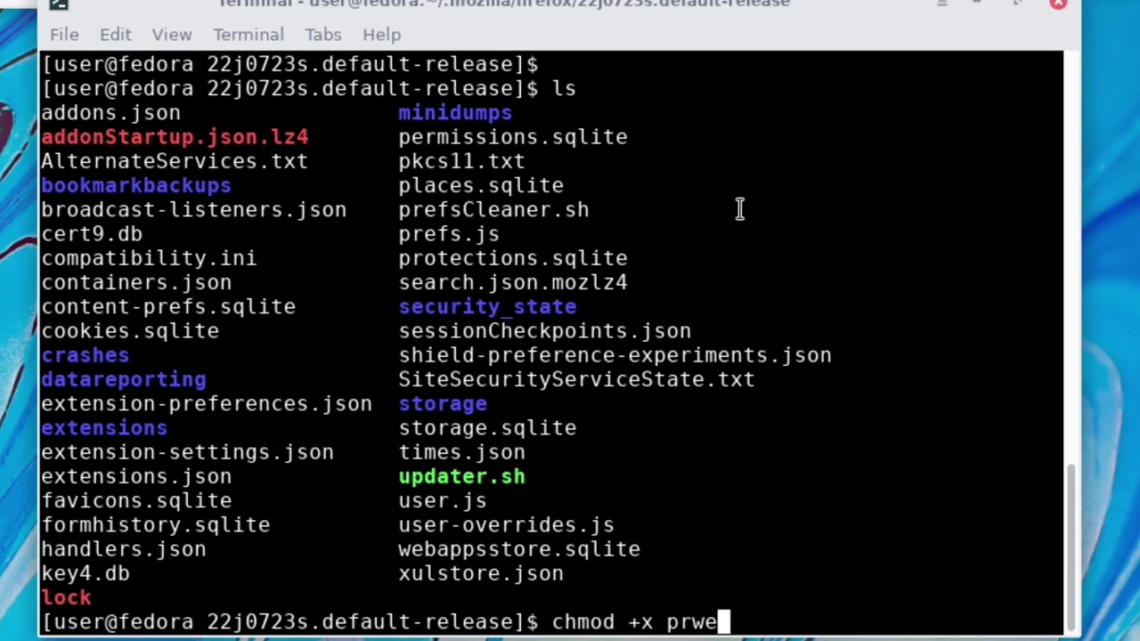
pyautogui.press('BackSpace')
pyautogui.press('BackSpace')
pyautogui.write('efs')
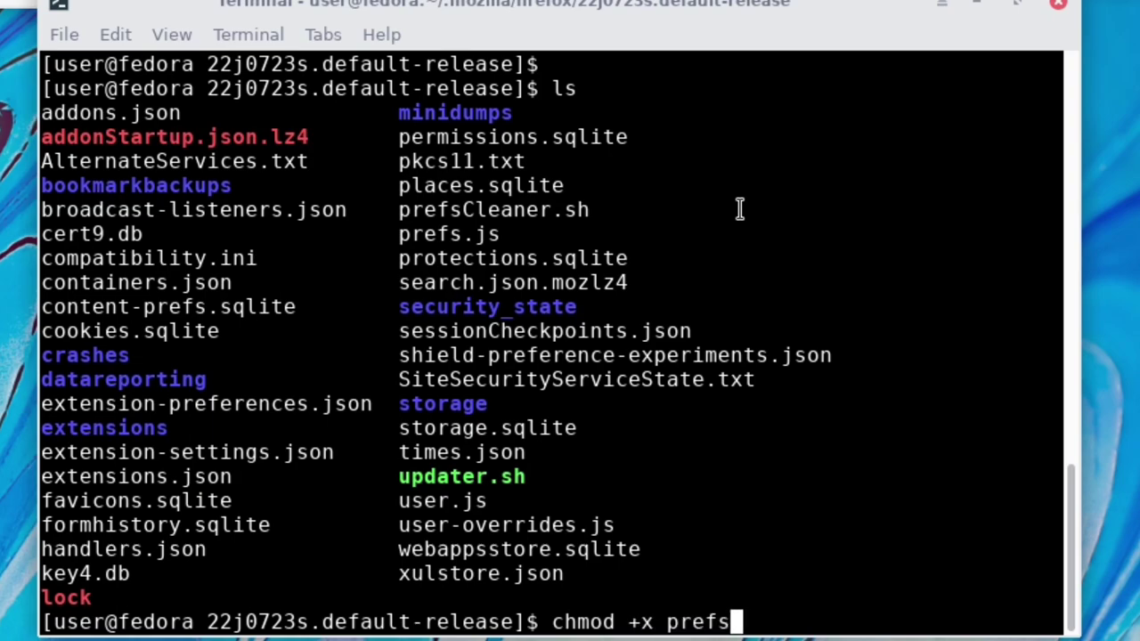
pyautogui.write('C')
pyautogui.press('Tab')
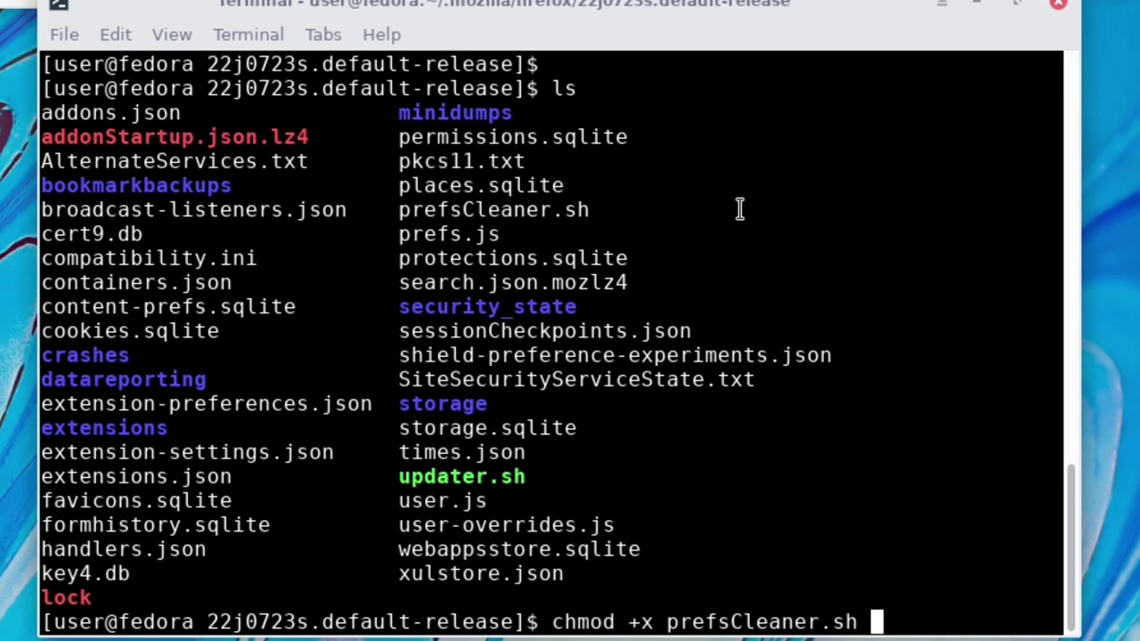
pyautogui.press('Return')
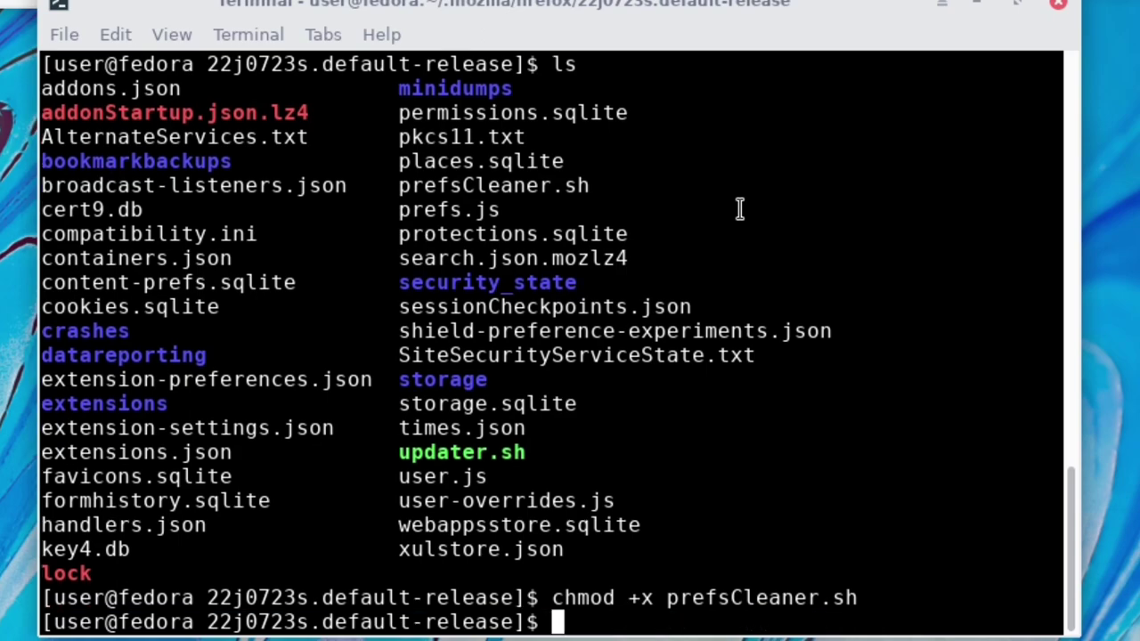
pyautogui.write('ls')
pyautogui.press('Return')
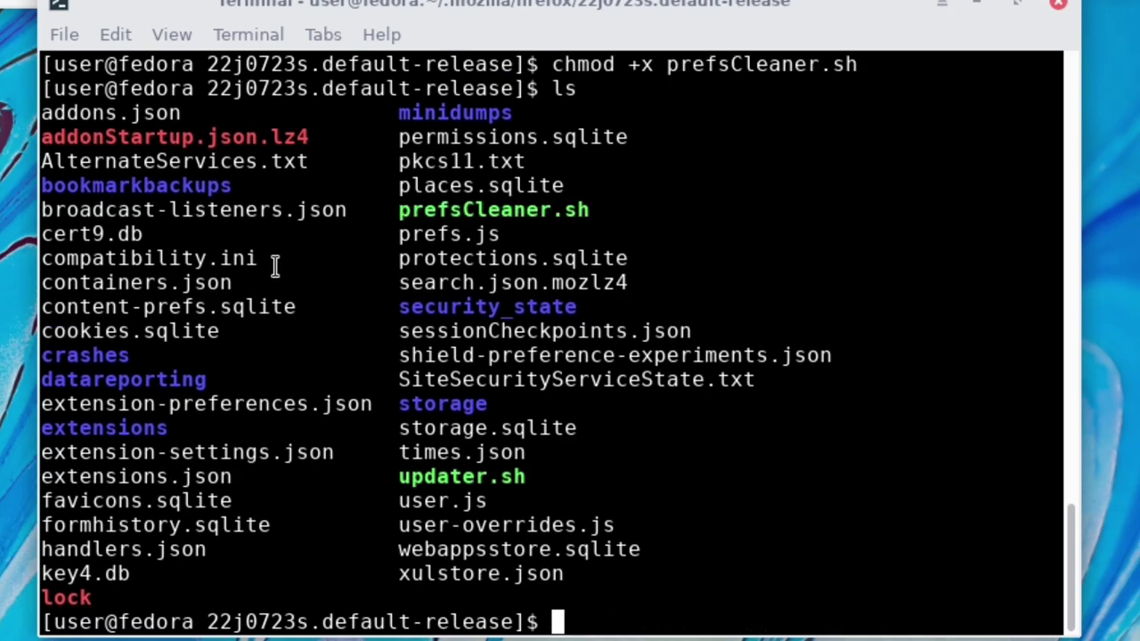
pyautogui.write('./')
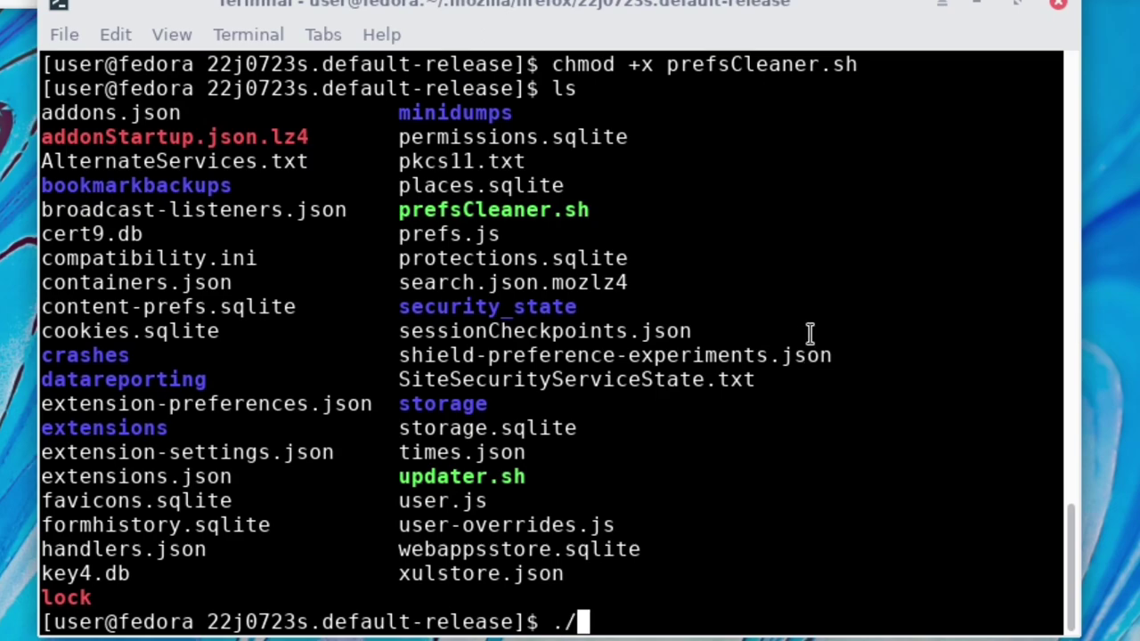
pyautogui.write('prefsCleaner.sh')
pyautogui.press('Return')
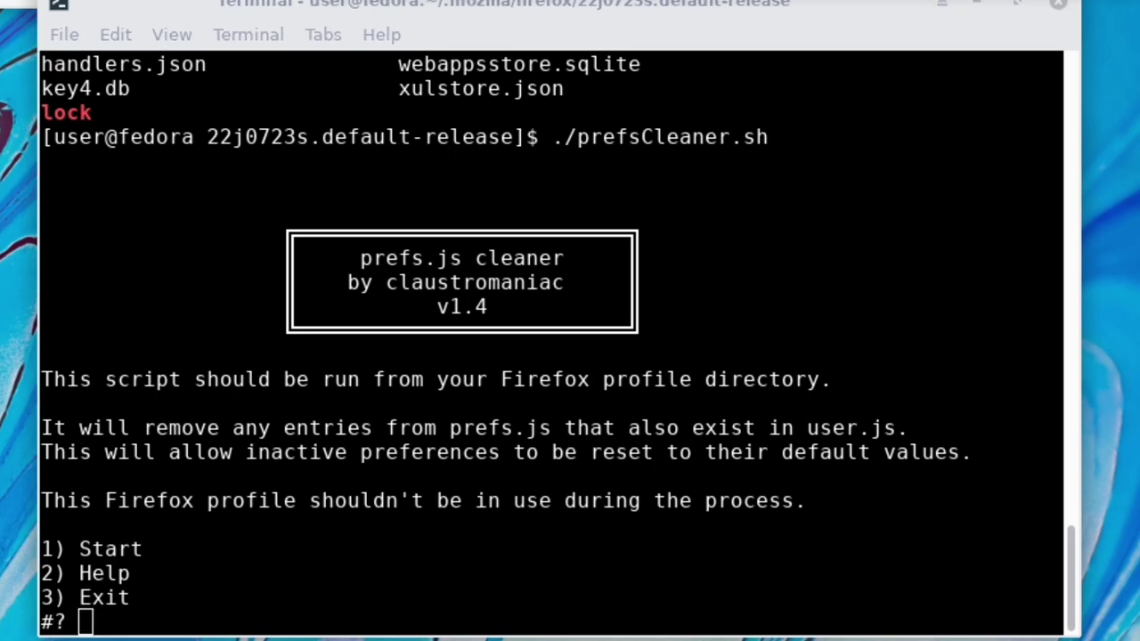
# Choose option 1 (Start) so prefs.js is backed up and cleaned, ending with All done!
pyautogui.click(590, 512)
pyautogui.click(776, 412)
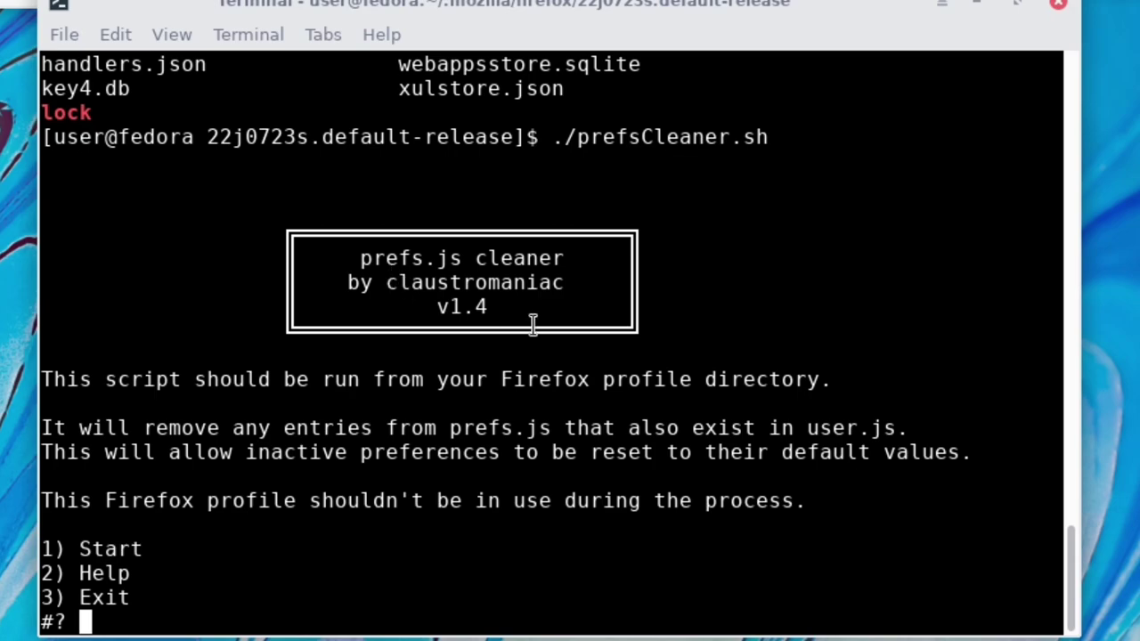
pyautogui.write('1')
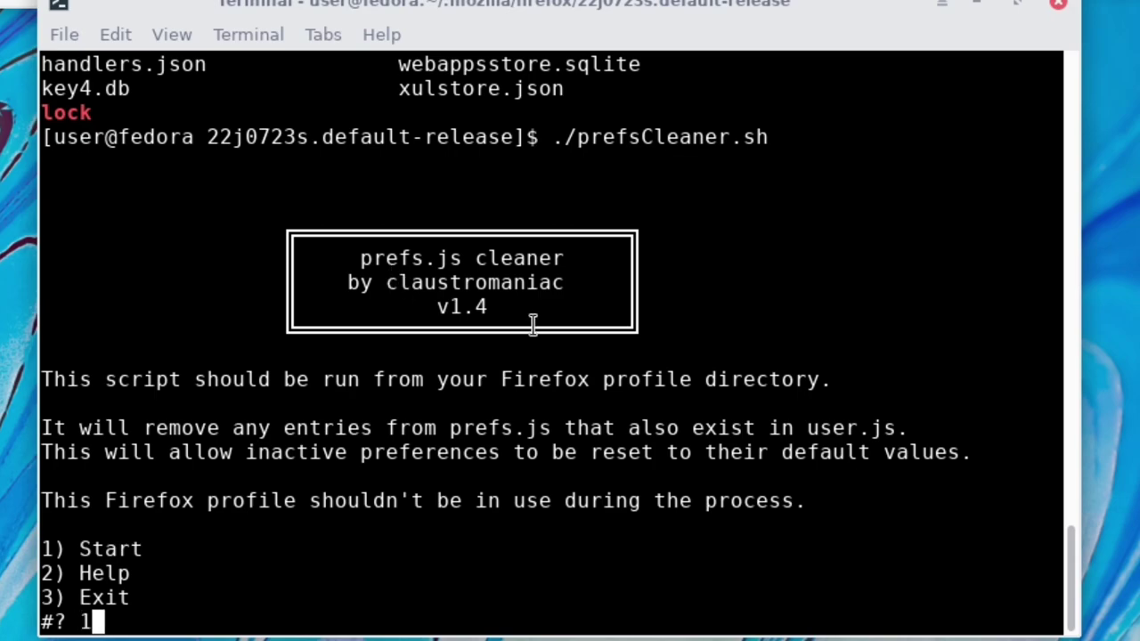
pyautogui.press('Return')
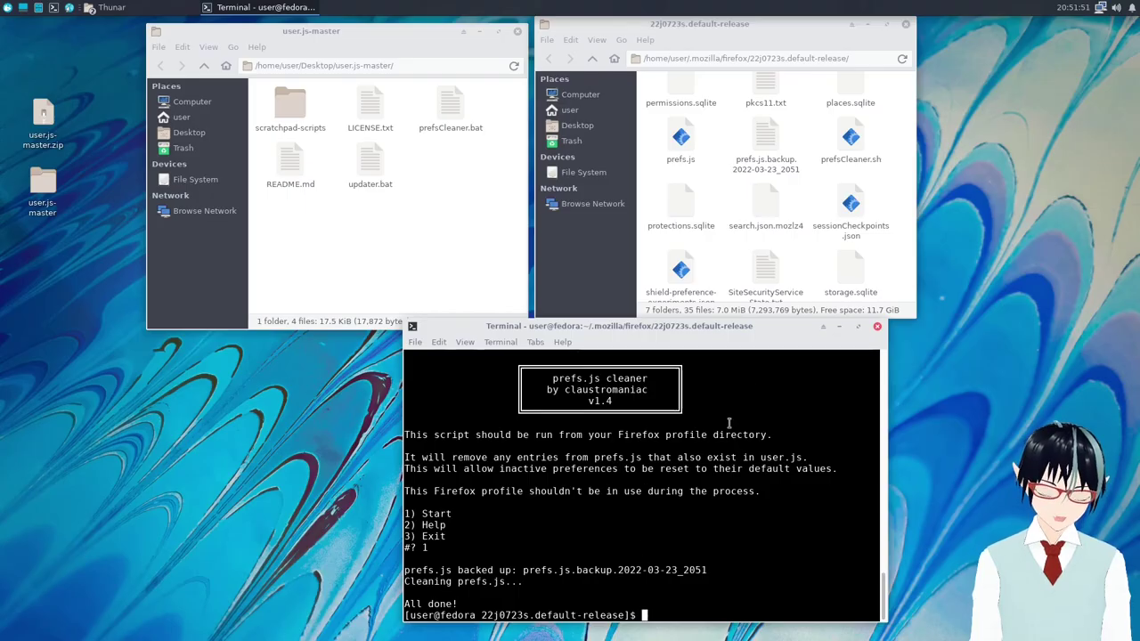
pyautogui.click(767, 237)
pyautogui.scroll(10, 802, 250)
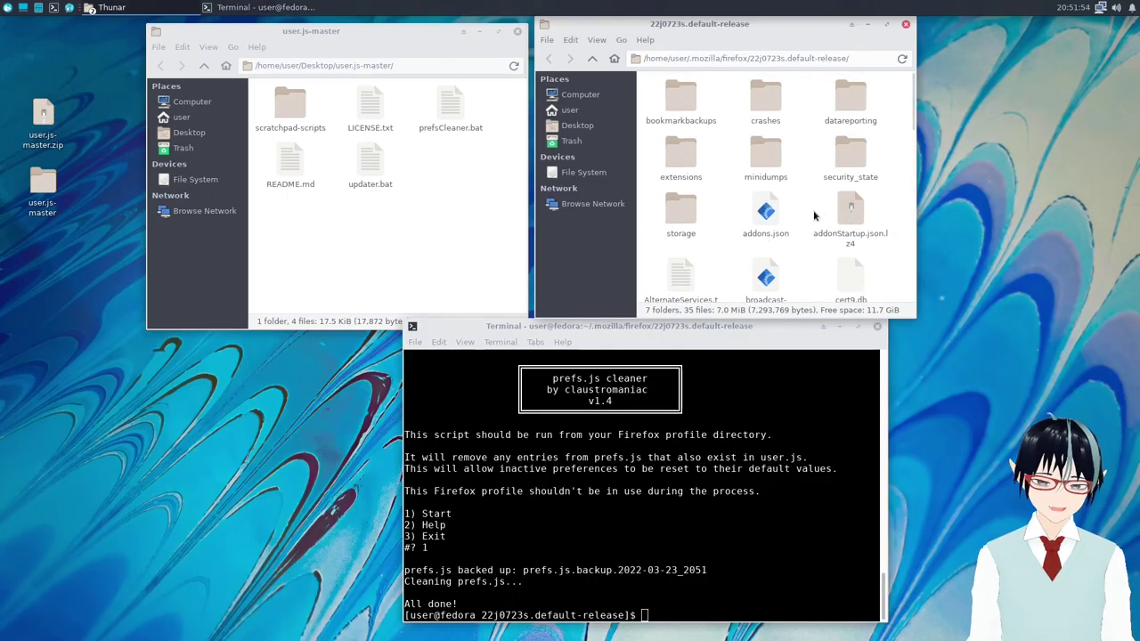
pyautogui.scroll(-8, 813, 228)
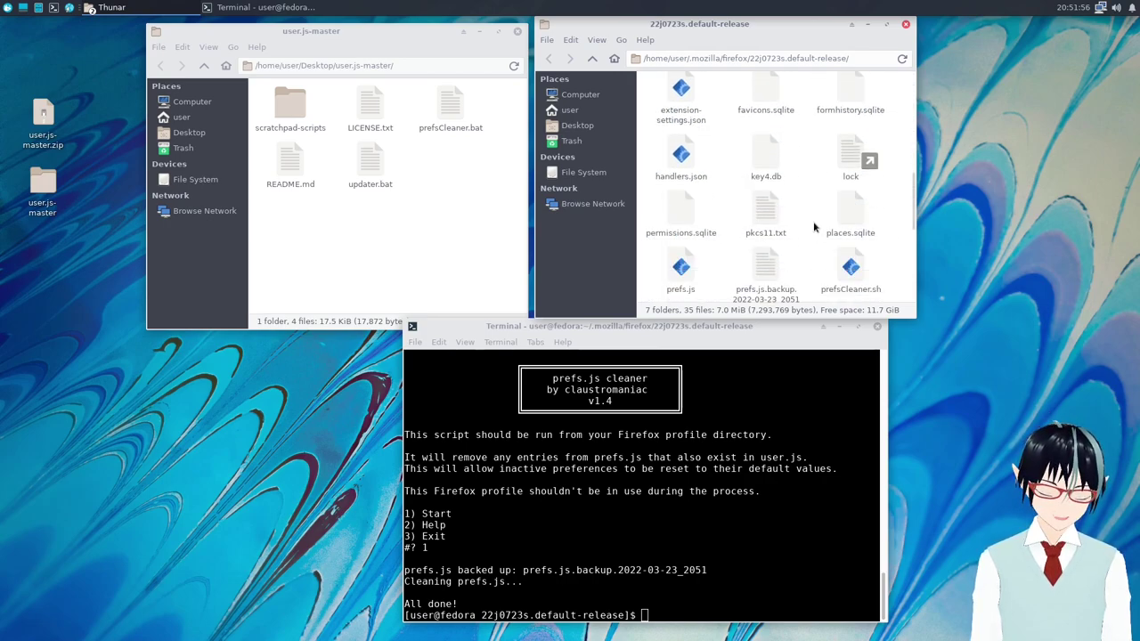
pyautogui.scroll(-5, 813, 228)
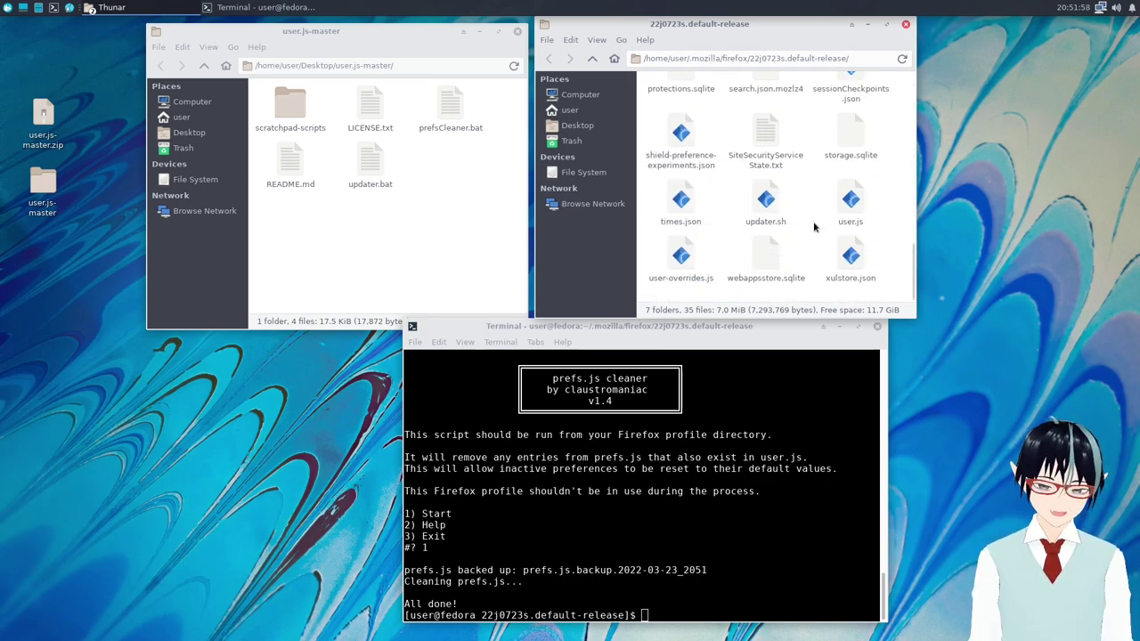
pyautogui.scroll(3, 813, 228)
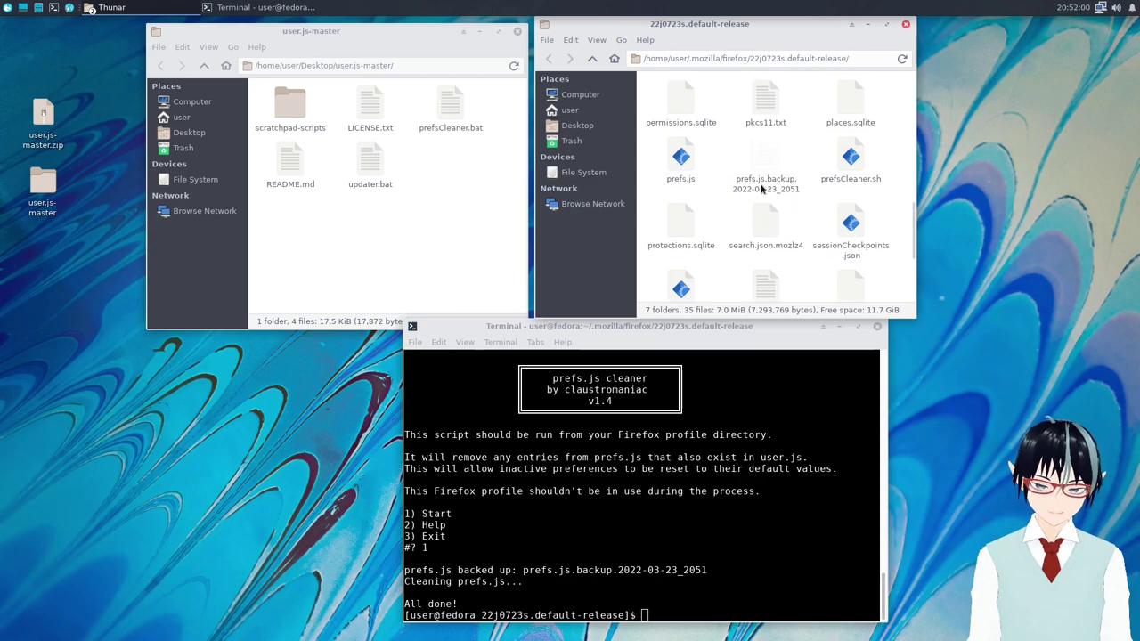
pyautogui.click(748, 178)
pyautogui.click(741, 507)
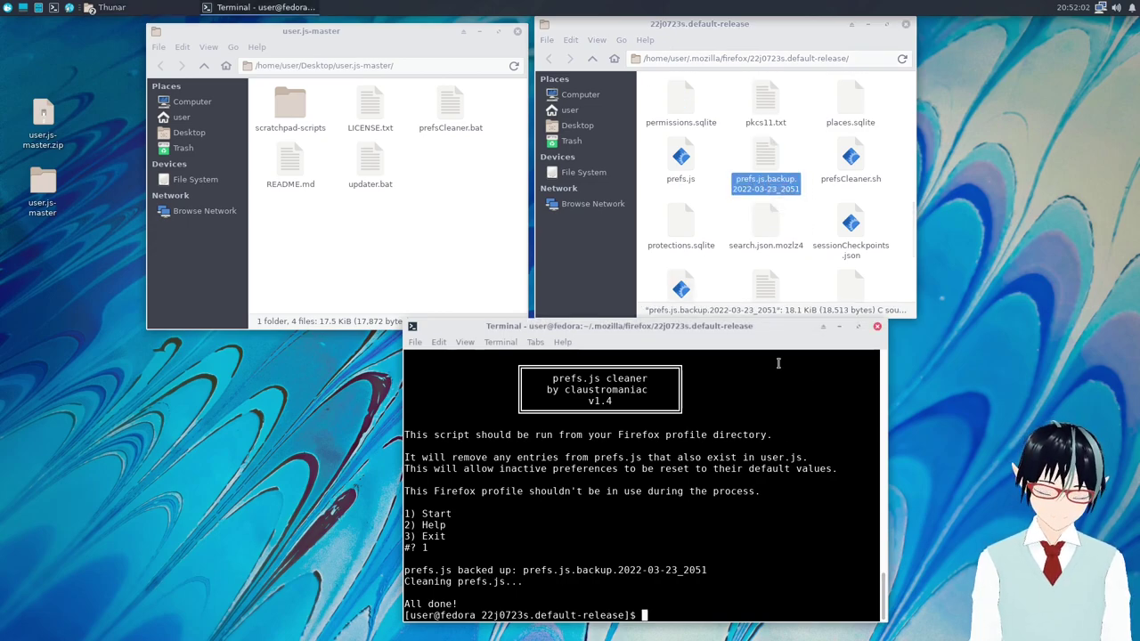
pyautogui.click(824, 187)
pyautogui.click(760, 182)
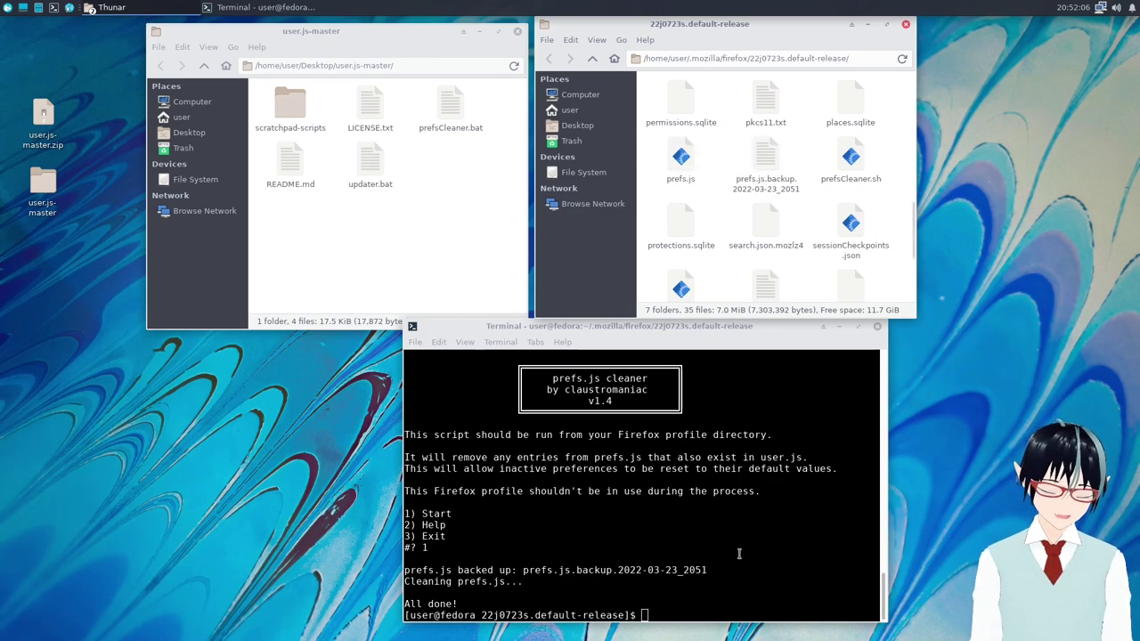
pyautogui.click(749, 519)
pyautogui.click(873, 233)
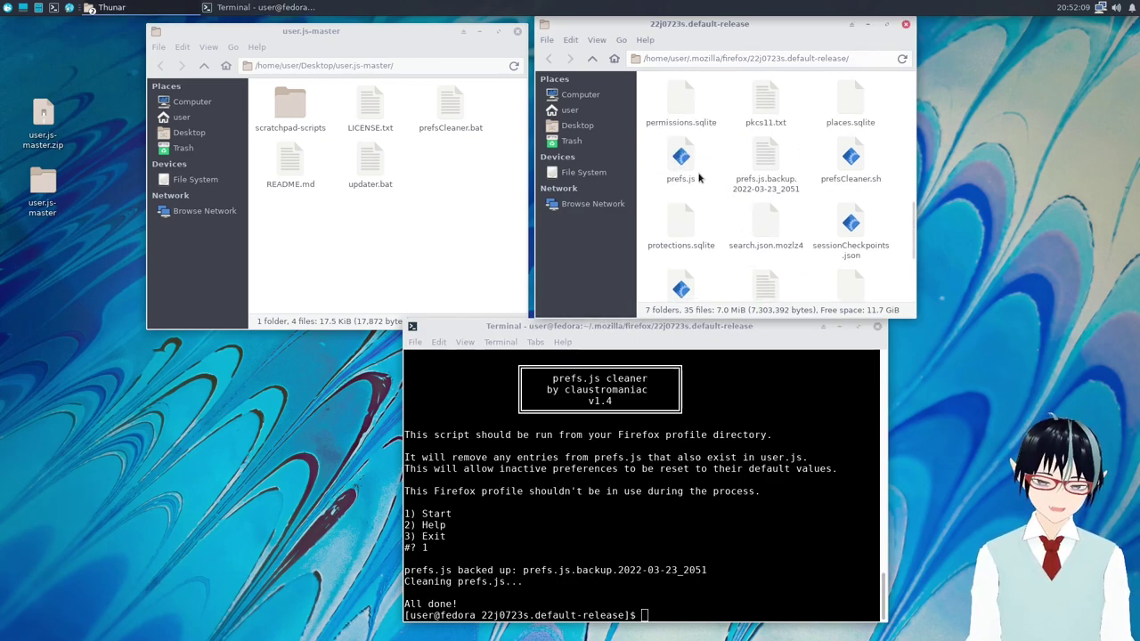
pyautogui.scroll(-2, 770, 159)
pyautogui.scroll(3, 768, 169)
pyautogui.scroll(-3, 763, 179)
pyautogui.scroll(-1, 728, 231)
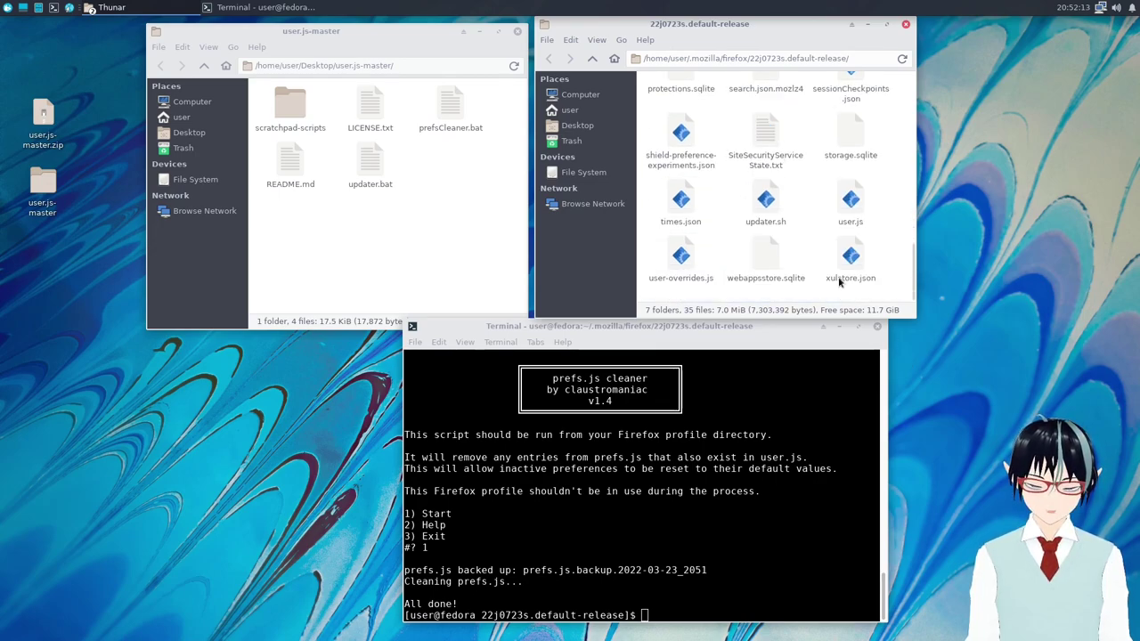
pyautogui.click(740, 557)
pyautogui.press('Up')
pyautogui.press('Up')
pyautogui.press('Up')
pyautogui.press('Up')
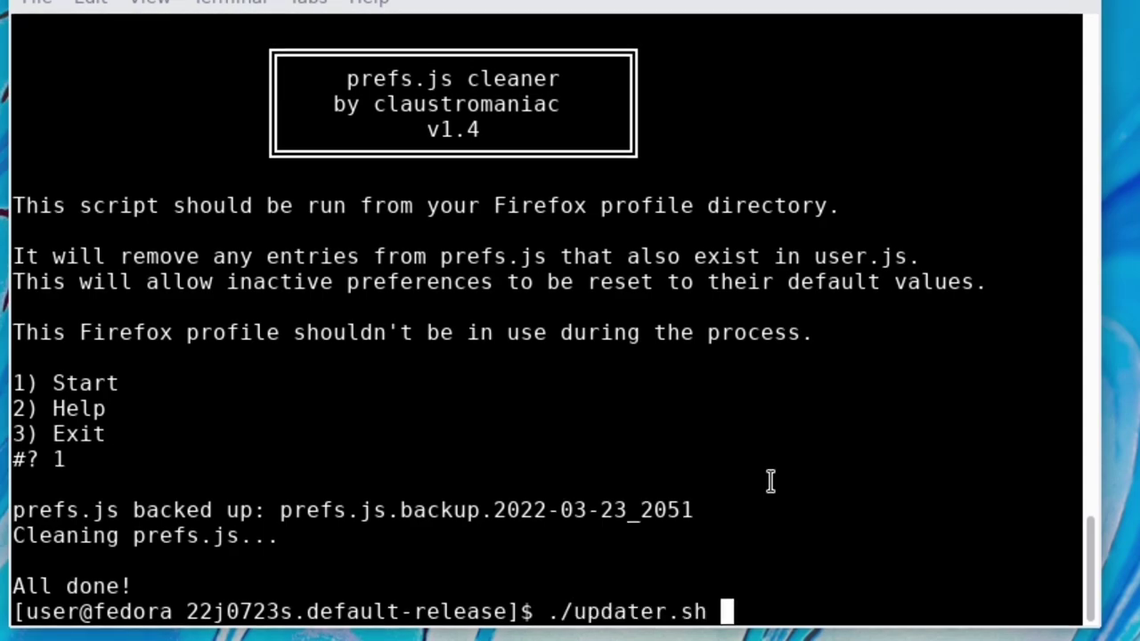
# Rerun ./updater.sh and answer y so user.js is replaced and user-overrides.js appended.
pyautogui.press('Return')
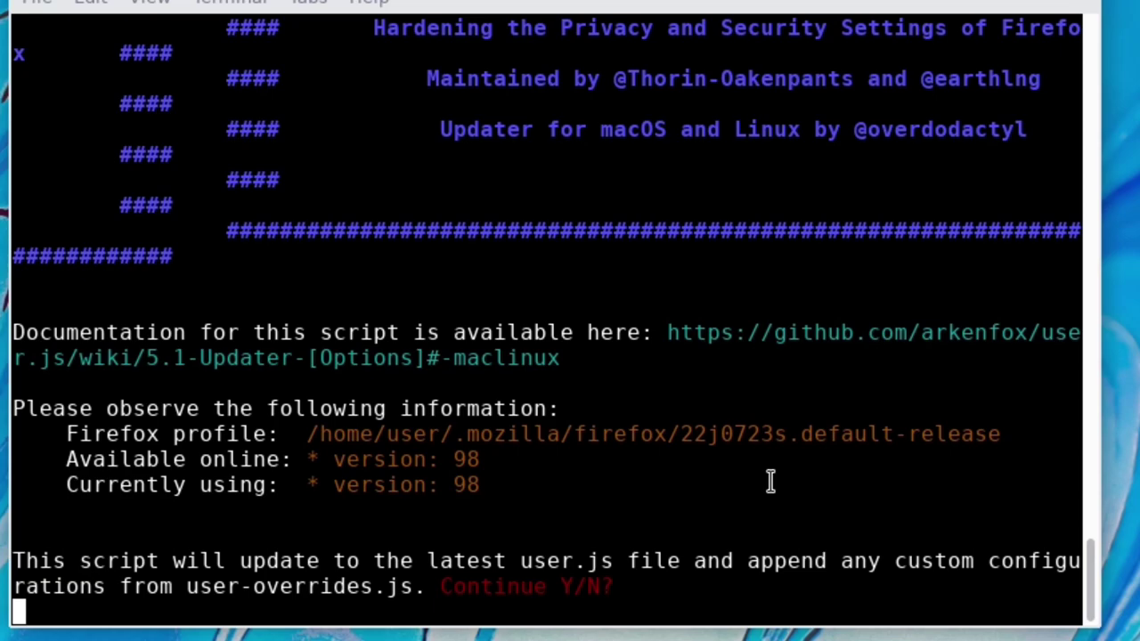
pyautogui.write('y')
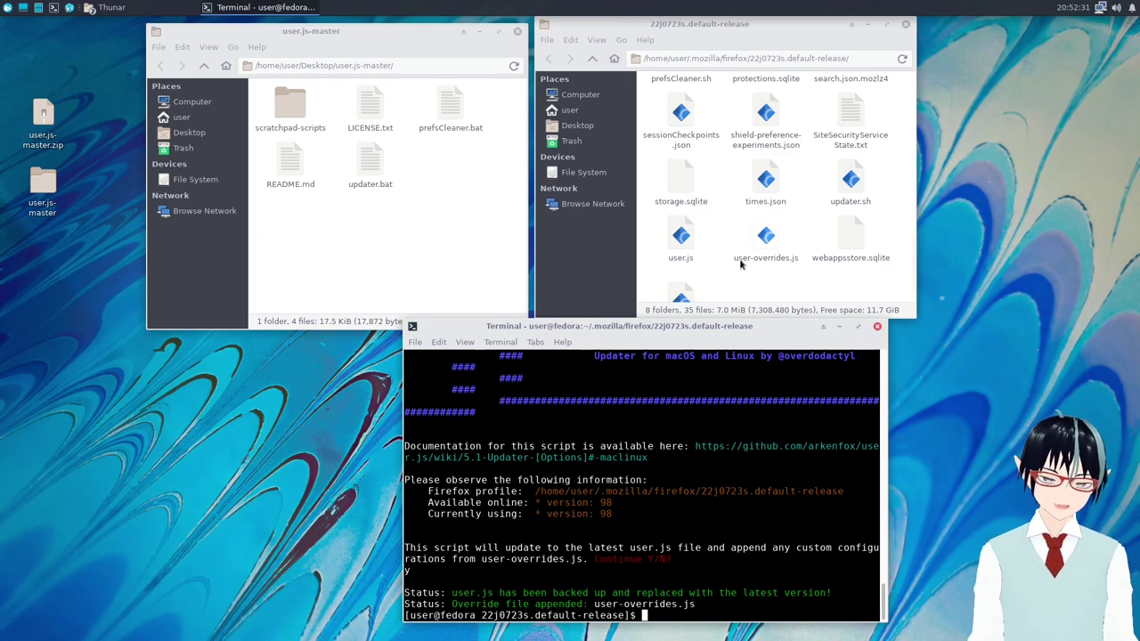
pyautogui.click(737, 286)
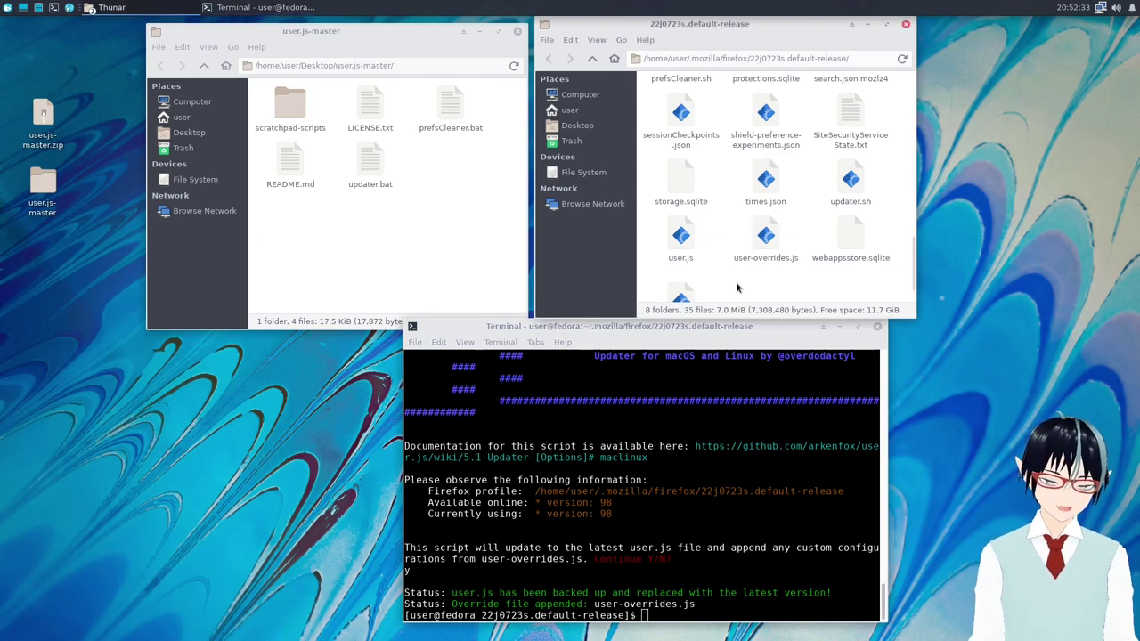
# Close the VM terminal, the user.js-master folder window and the Firefox profile folder window.
pyautogui.click(558, 12)
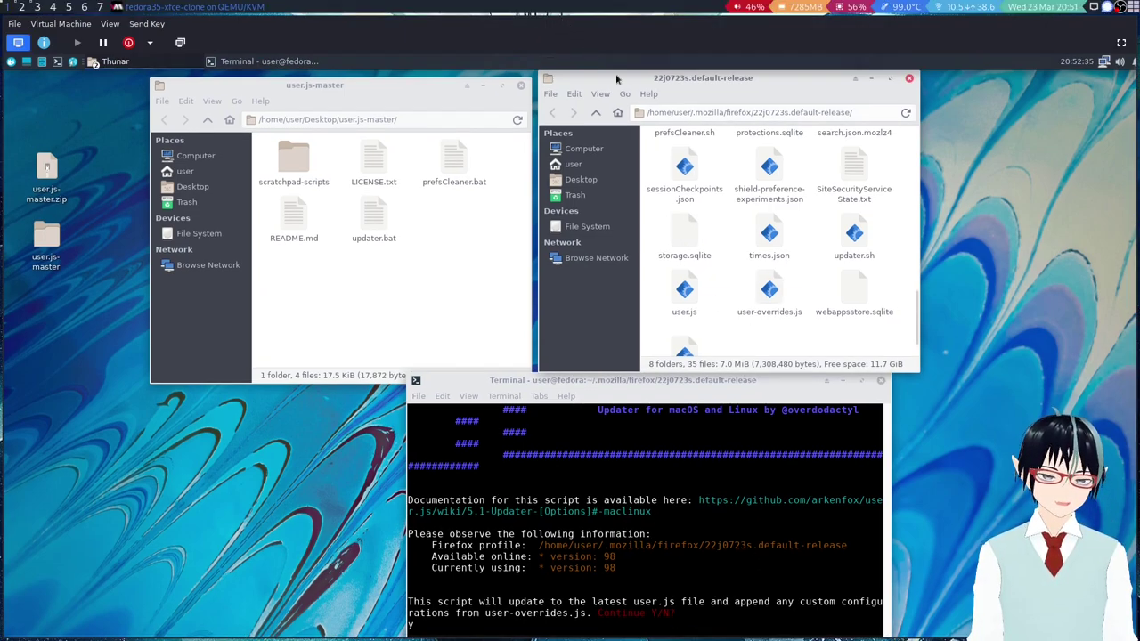
pyautogui.press('super+Return')
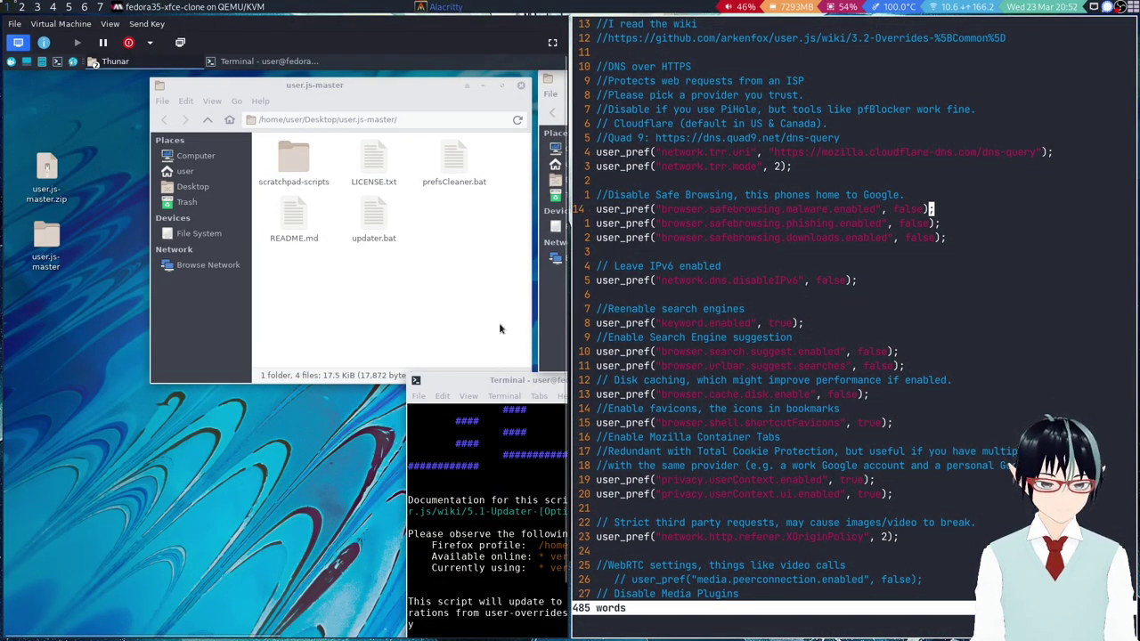
pyautogui.moveTo(509, 380); pyautogui.dragTo(79, 295)
pyautogui.click(503, 309)
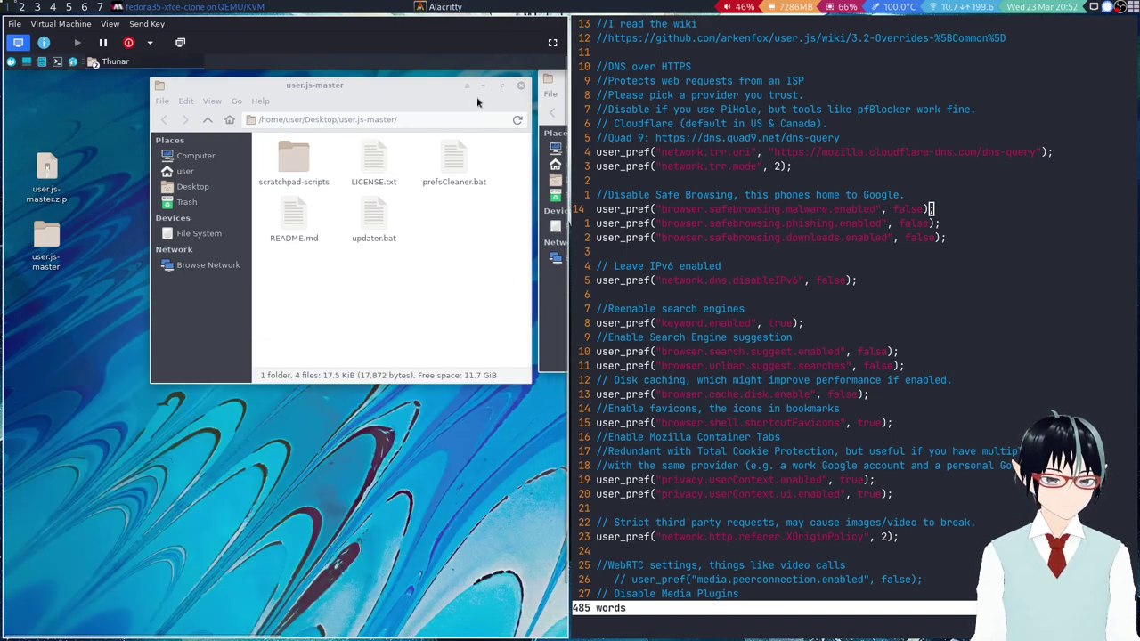
pyautogui.moveTo(482, 102); pyautogui.dragTo(409, 113)
pyautogui.click(448, 96)
pyautogui.click(552, 42)
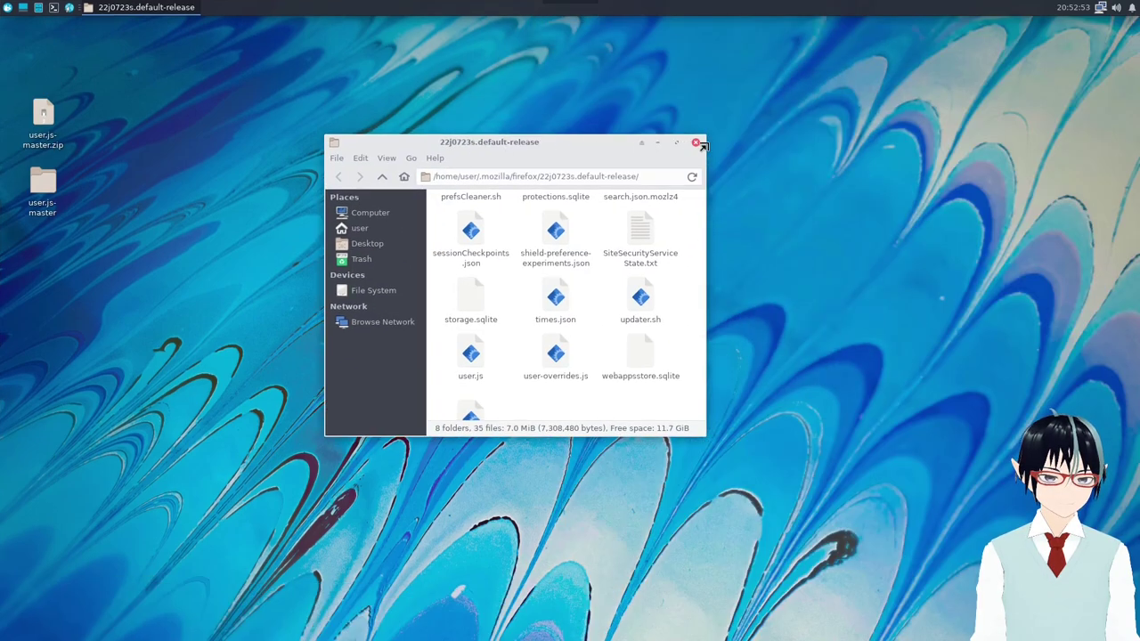
pyautogui.click(696, 142)
# Deselect the user.js-master desktop icons and launch Firefox from the VM panel.
pyautogui.click(557, 11)
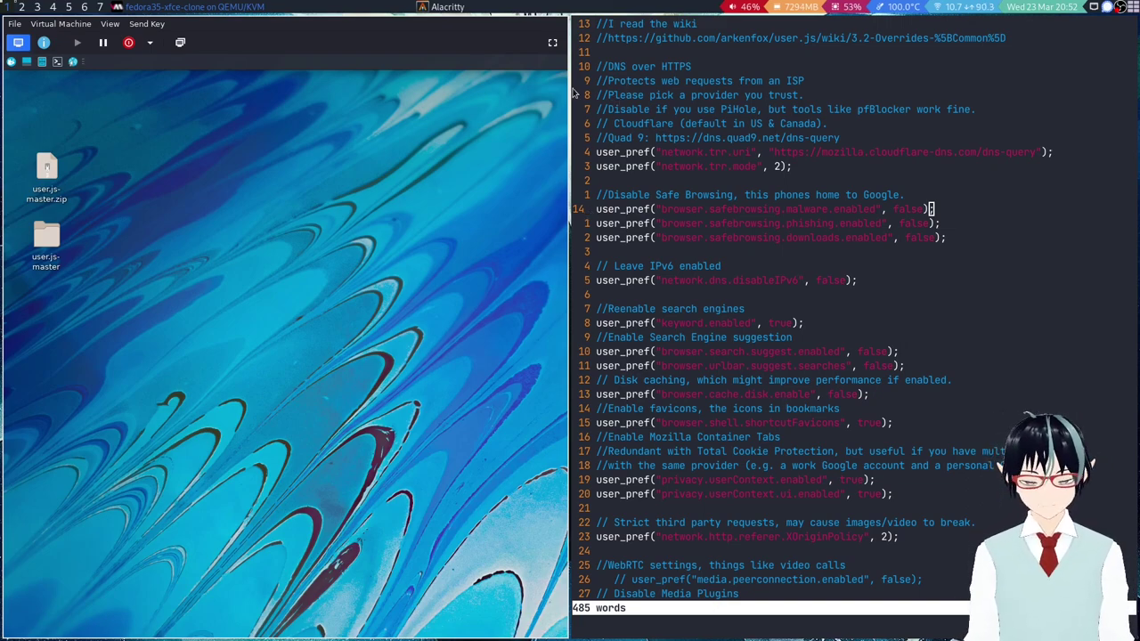
pyautogui.moveTo(51, 194); pyautogui.dragTo(51, 194)
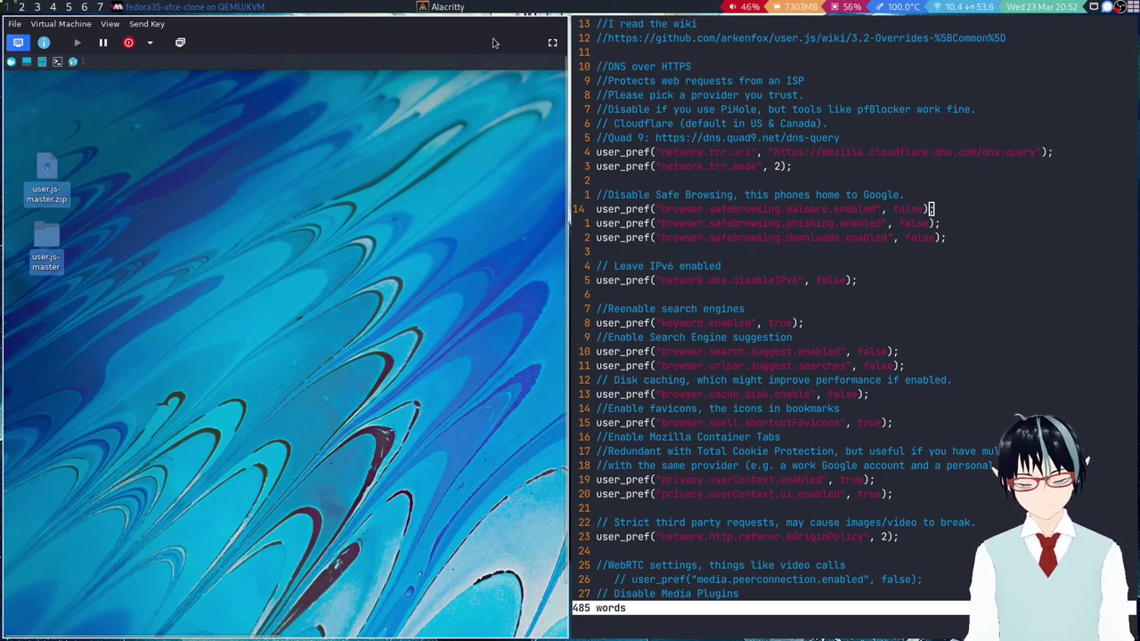
pyautogui.click(540, 164)
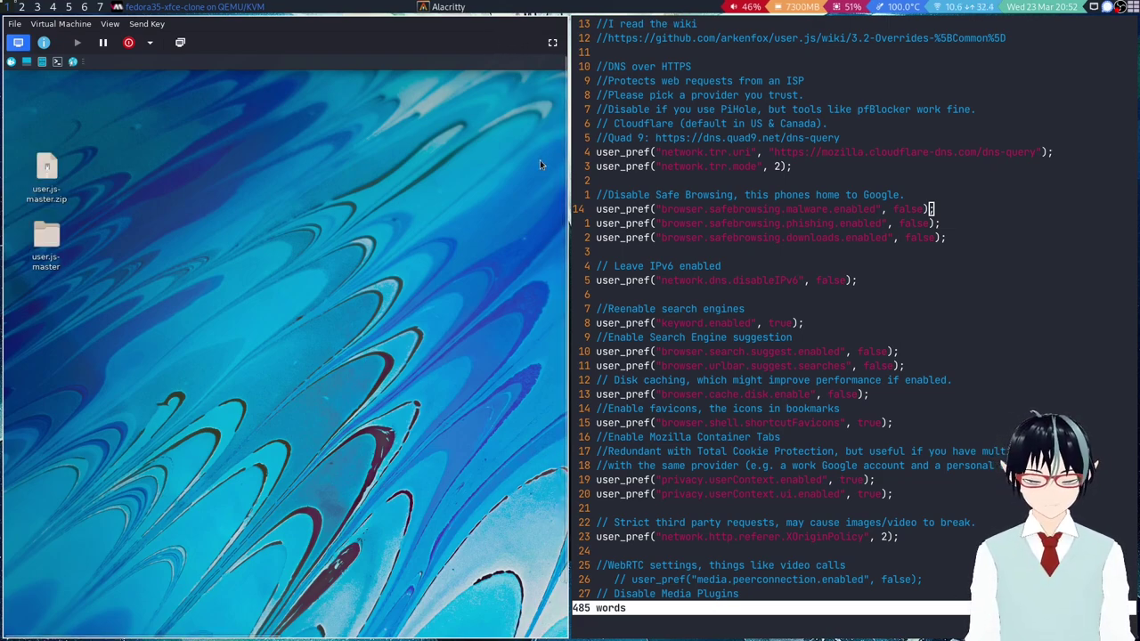
pyautogui.click(73, 62)
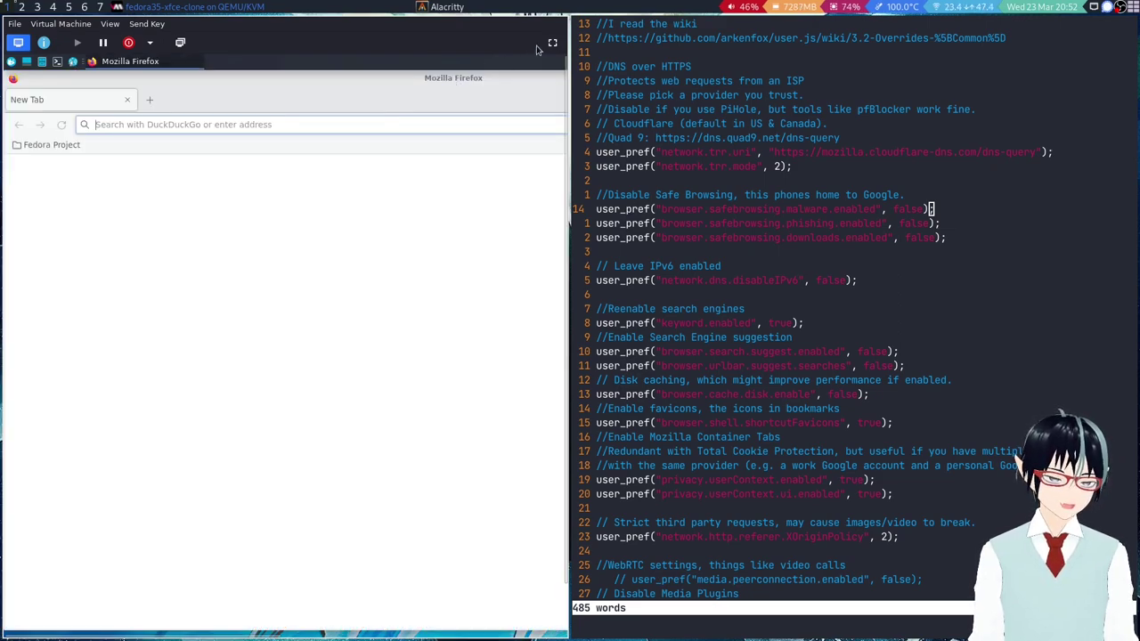
# Return the VM from fullscreen to a window, widened slightly beside the editor.
pyautogui.click(553, 42)
pyautogui.moveTo(551, 46); pyautogui.dragTo(564, 57)
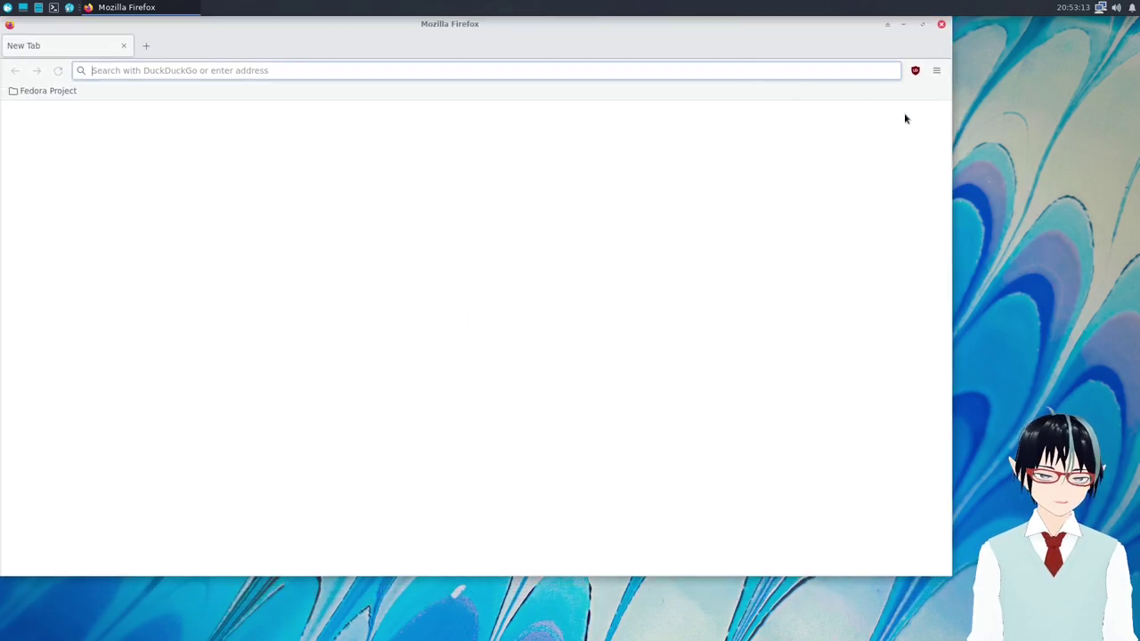
pyautogui.moveTo(487, 4)
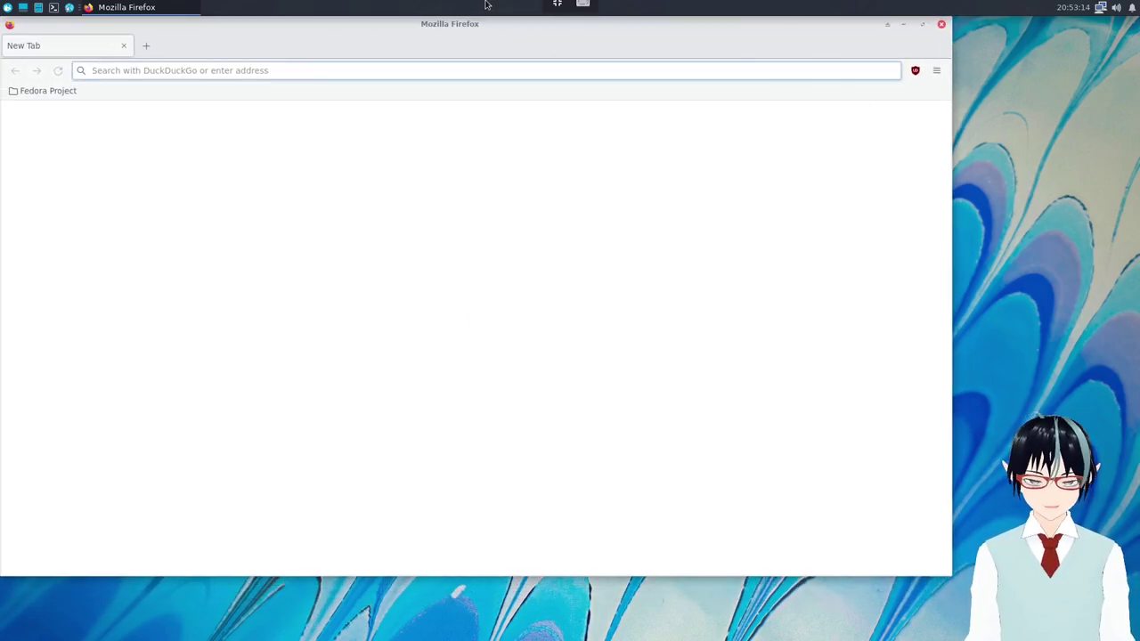
pyautogui.click(557, 4)
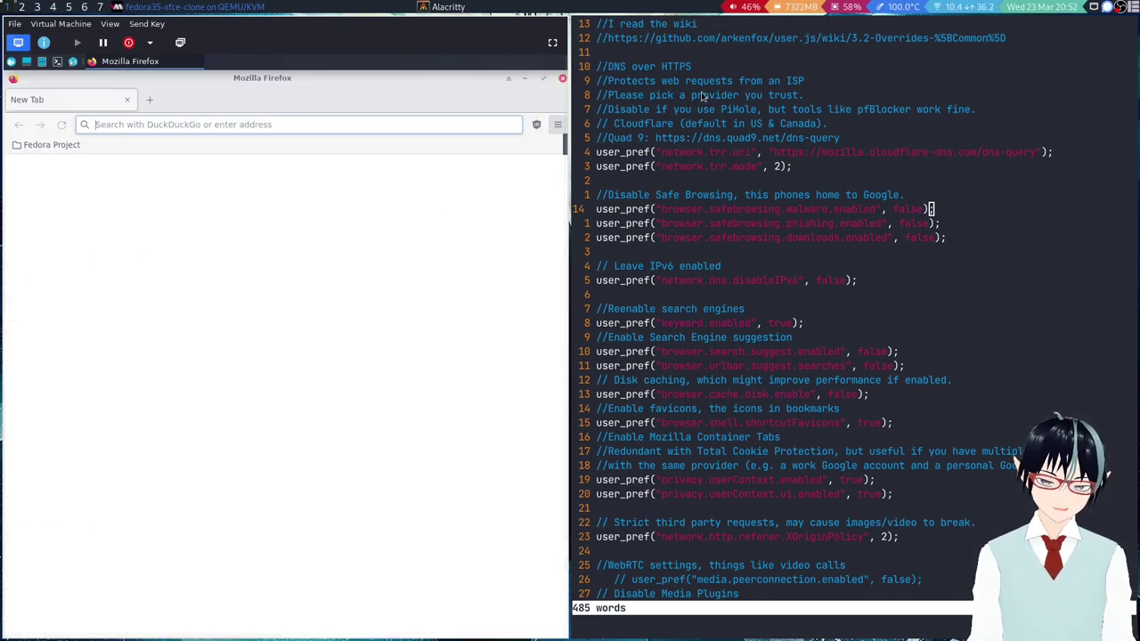
pyautogui.moveTo(578, 328); pyautogui.dragTo(576, 342)
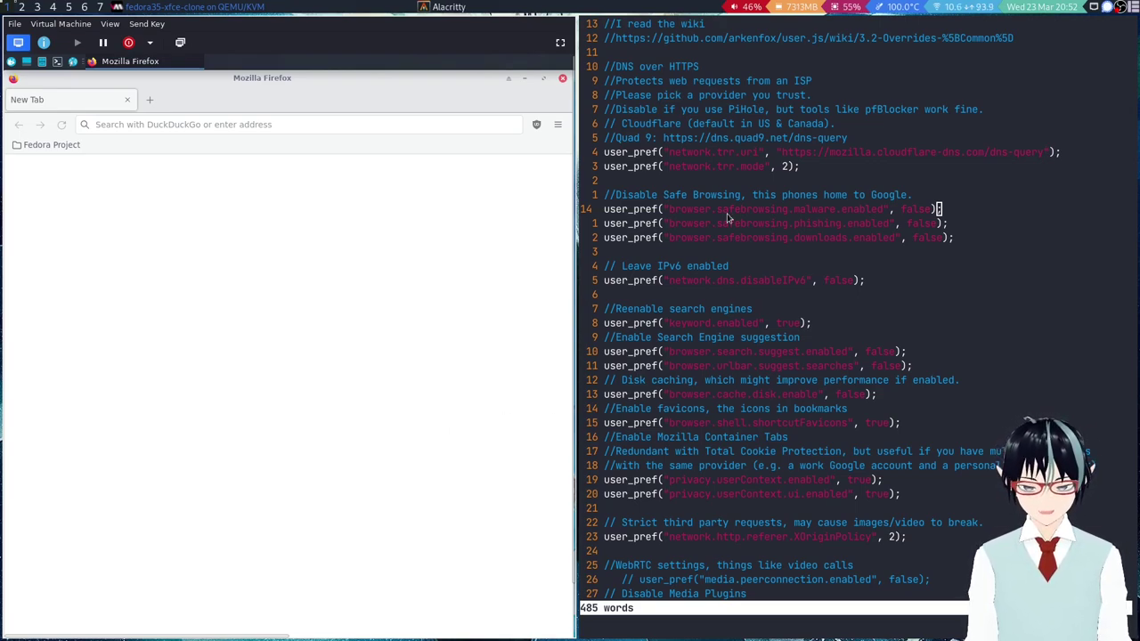
# Open Settings from the VM Firefox ☰ menu, then switch to the host browser workspace.
pyautogui.click(557, 124)
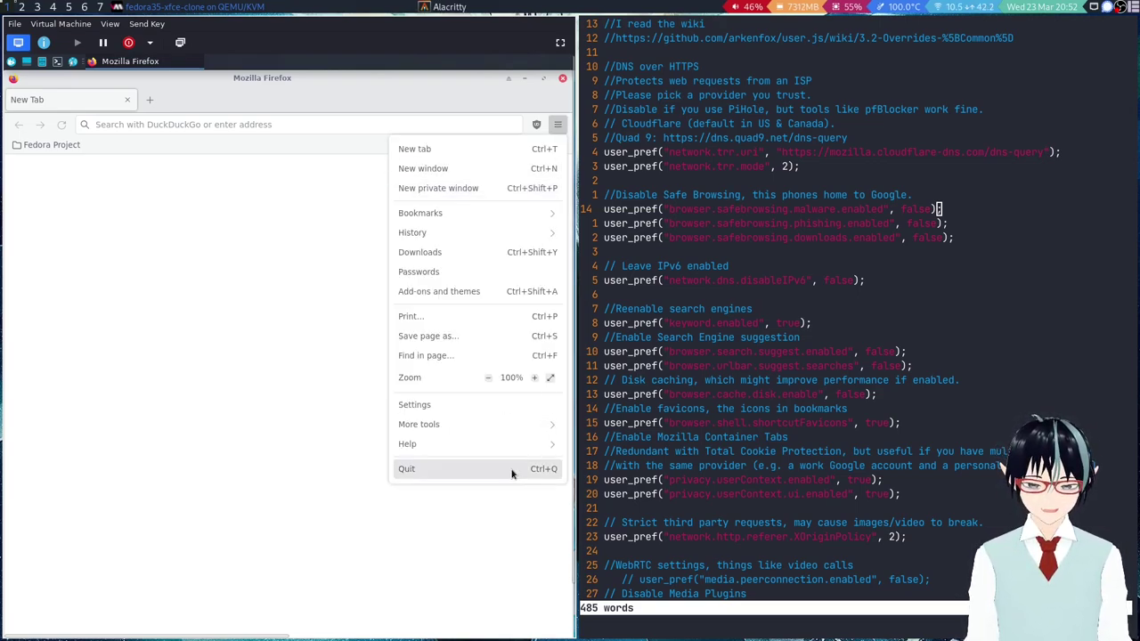
pyautogui.click(446, 405)
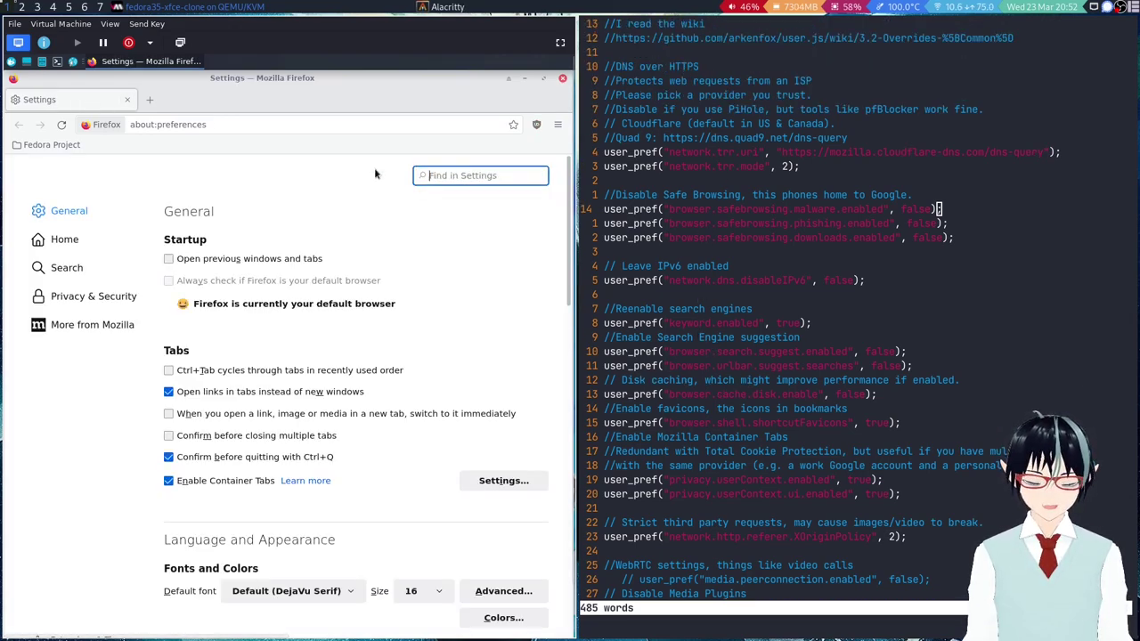
pyautogui.press('super+1')
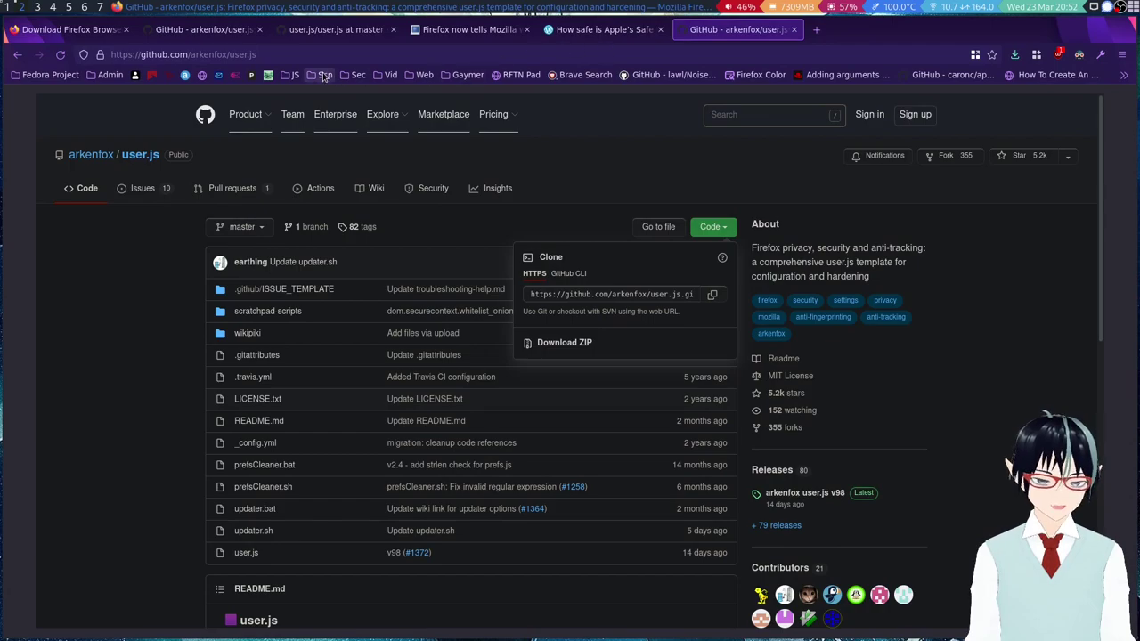
# Read the 3.2 Overrides [Common] wiki page, then return to the VM and click the search suggestion comment in vim.
pyautogui.hotkey('alt', 'Left')
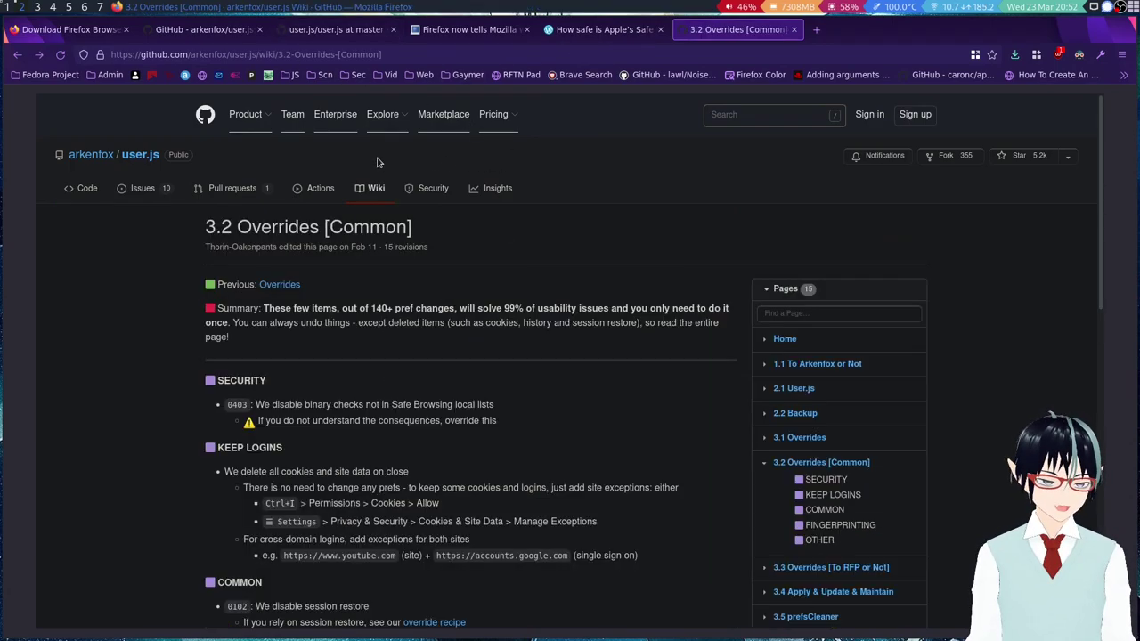
pyautogui.scroll(-5, 464, 420)
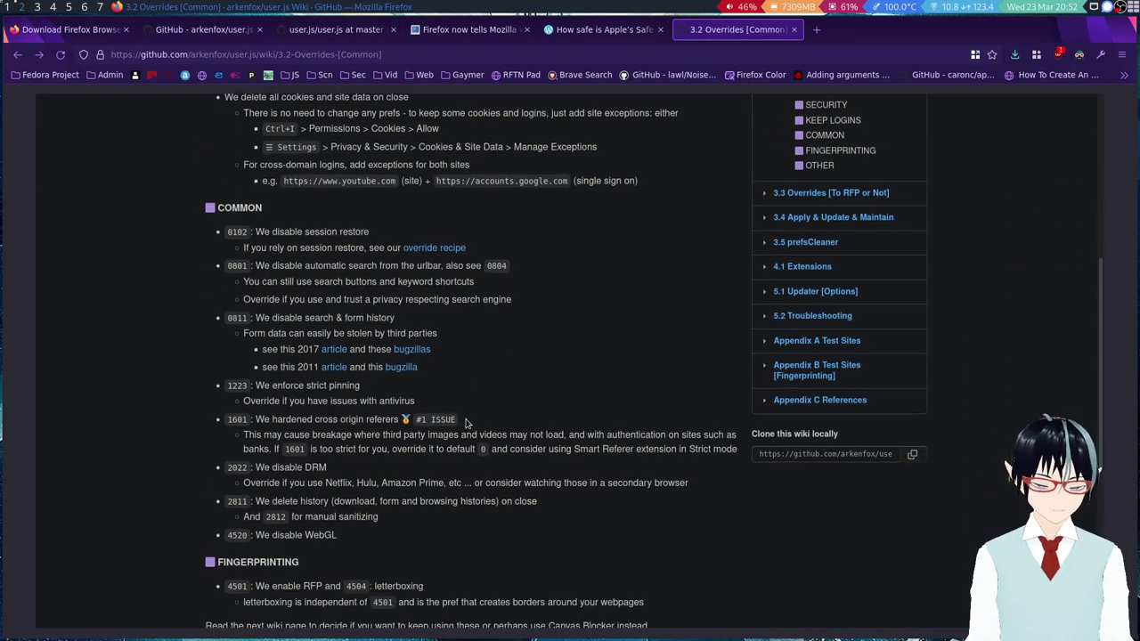
pyautogui.scroll(-2, 492, 408)
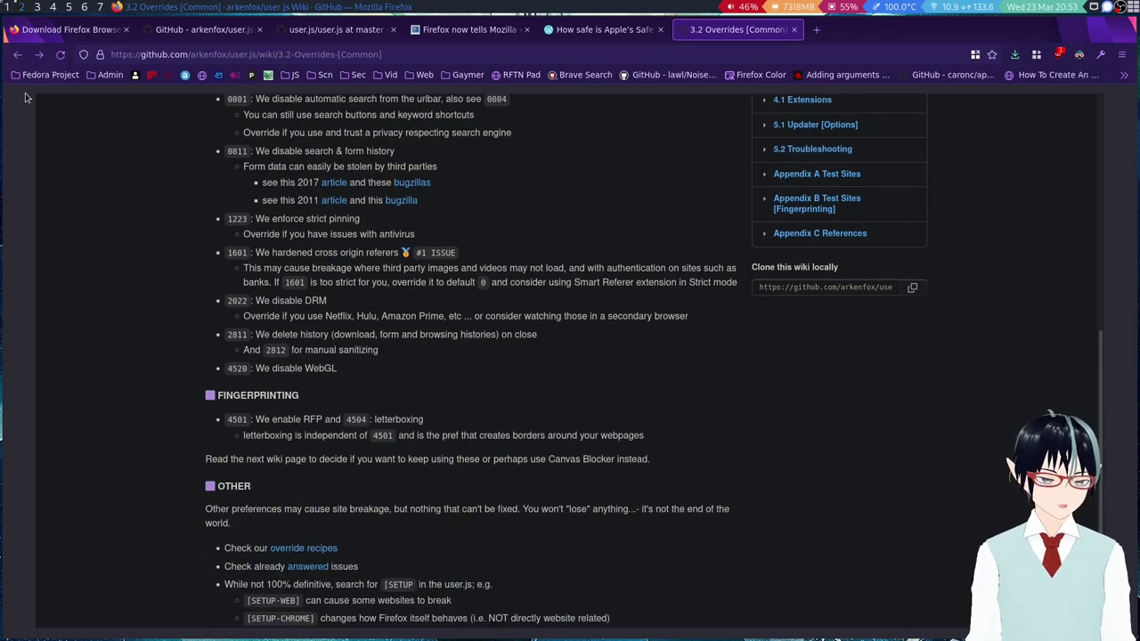
pyautogui.press('super+1')
pyautogui.click(720, 338)
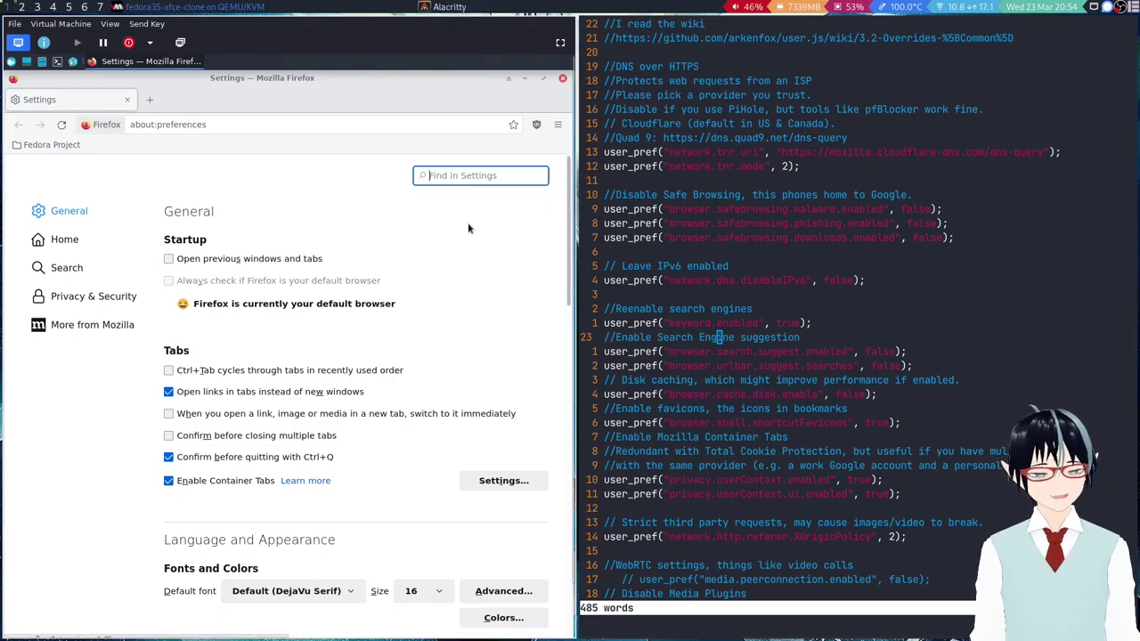
# Search settings for 'dns', open Network Settings, and confirm the DNS over HTTPS provider is Custom.
pyautogui.write('dns')
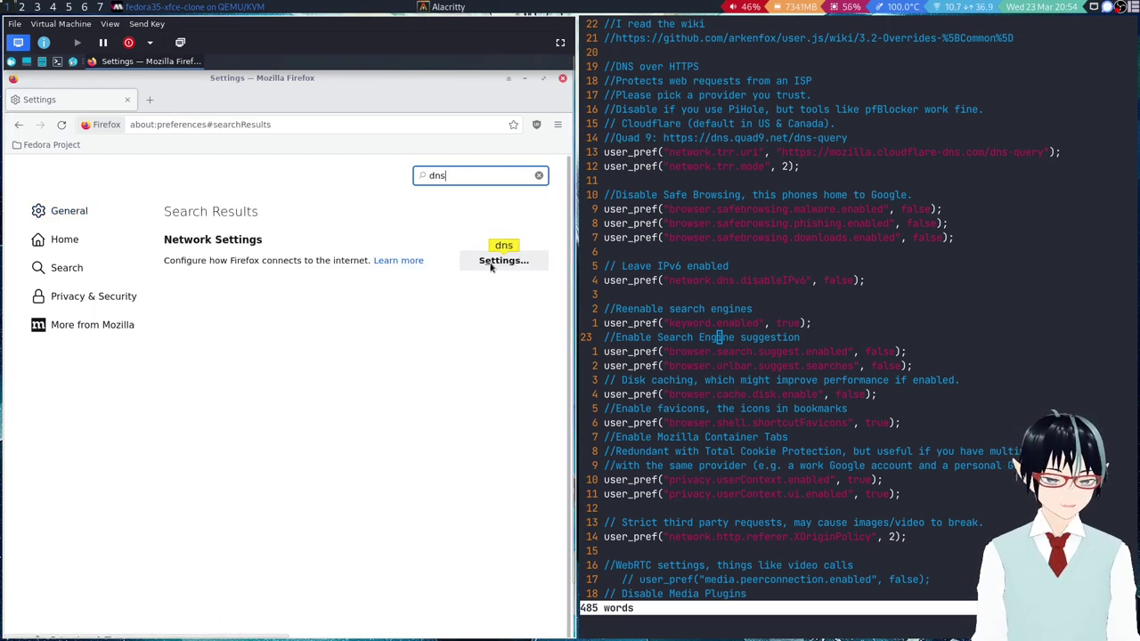
pyautogui.click(503, 260)
pyautogui.scroll(-1, 267, 534)
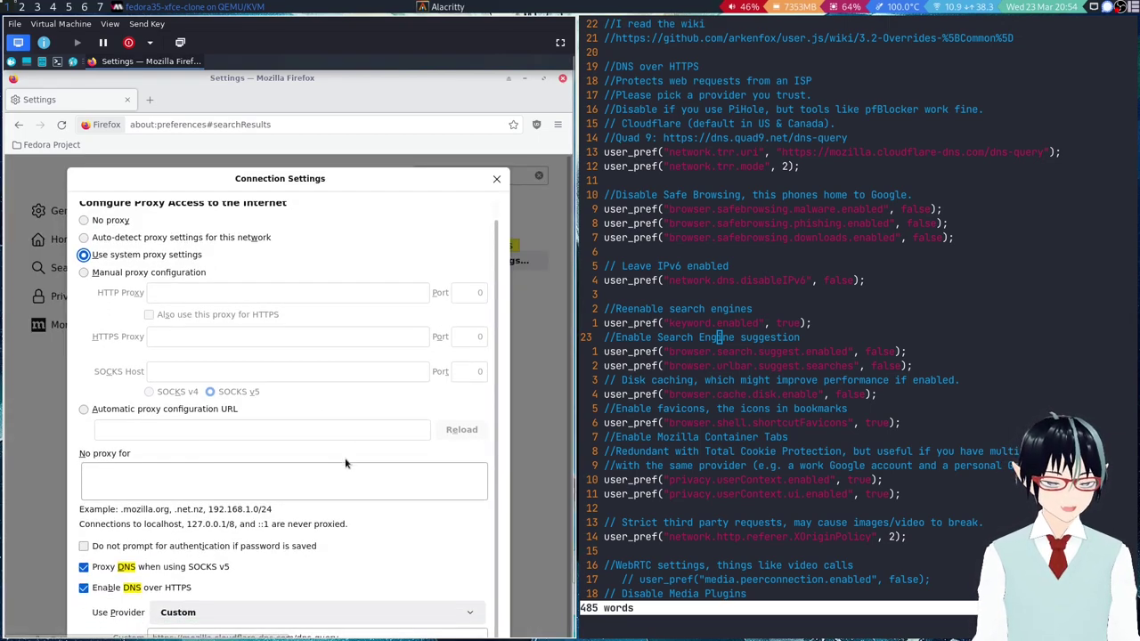
pyautogui.click(246, 613)
pyautogui.click(563, 470)
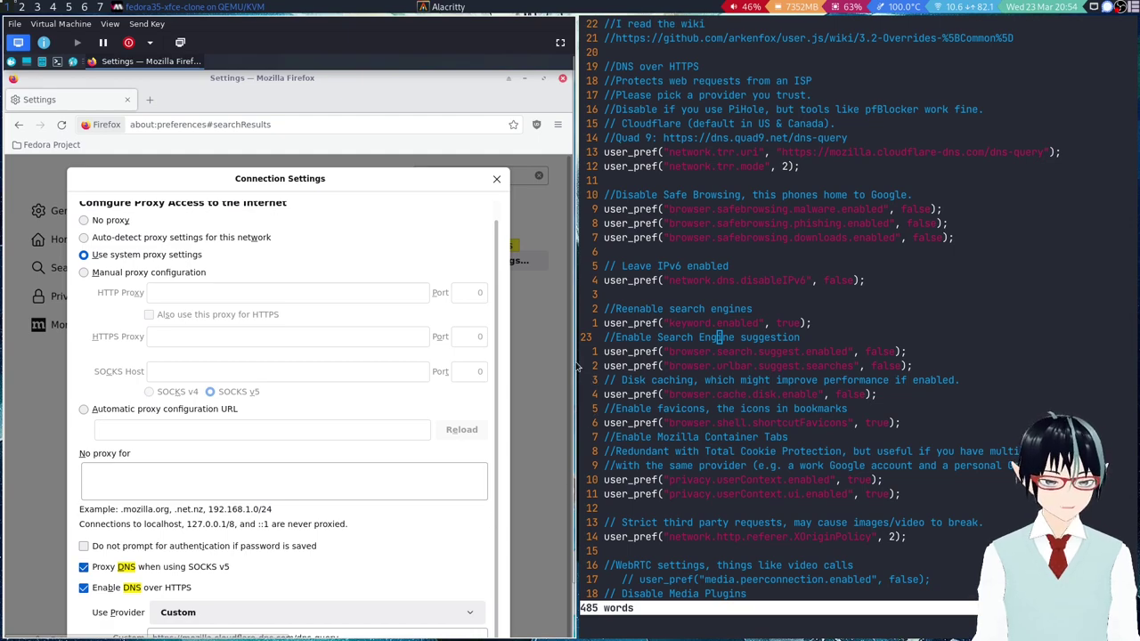
pyautogui.scroll(-2, 575, 366)
pyautogui.click(233, 563)
pyautogui.click(276, 516)
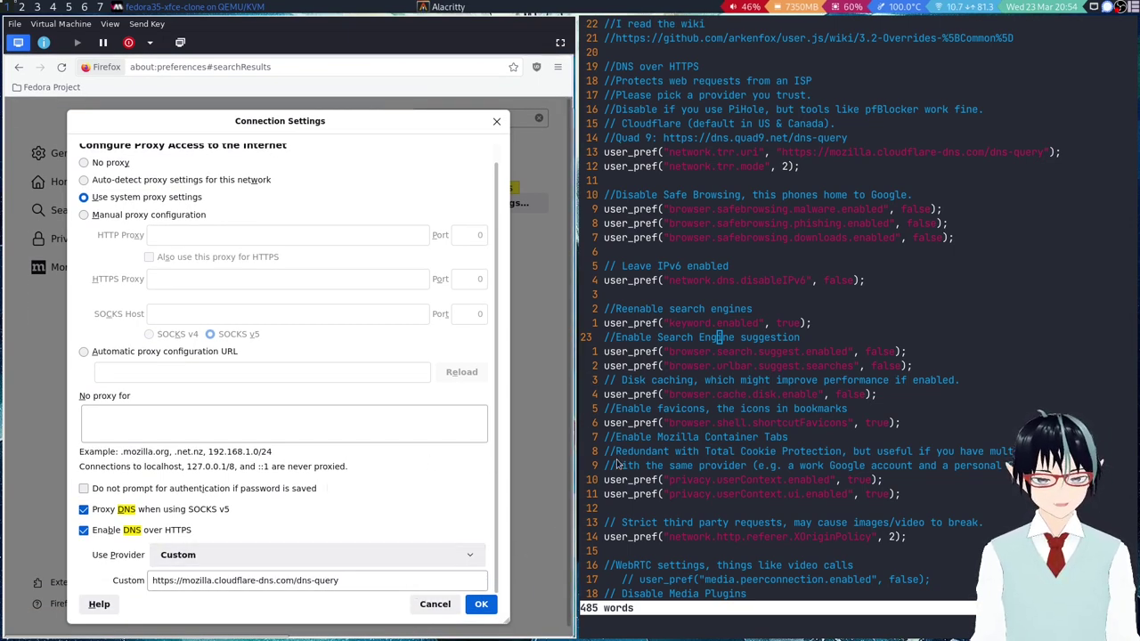
# Compare the Quad9 and Cloudflare URLs in user.js with the custom DoH URL, then close the dialog.
pyautogui.click(784, 153)
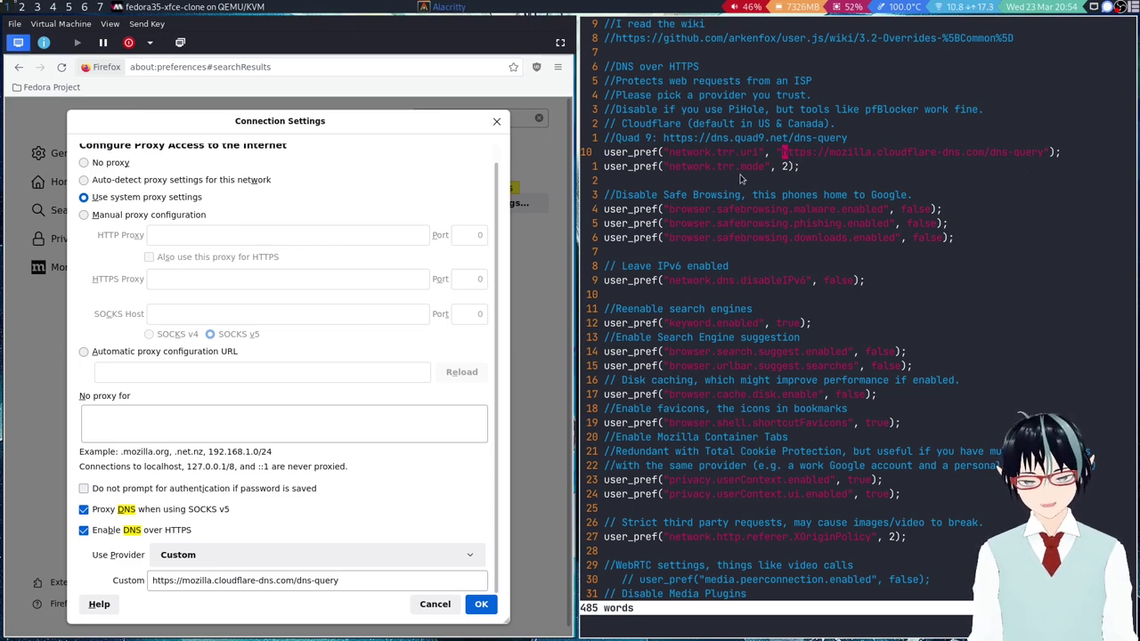
pyautogui.moveTo(663, 138); pyautogui.dragTo(898, 142)
pyautogui.click(883, 152)
pyautogui.moveTo(787, 158); pyautogui.dragTo(1001, 156)
pyautogui.click(999, 158)
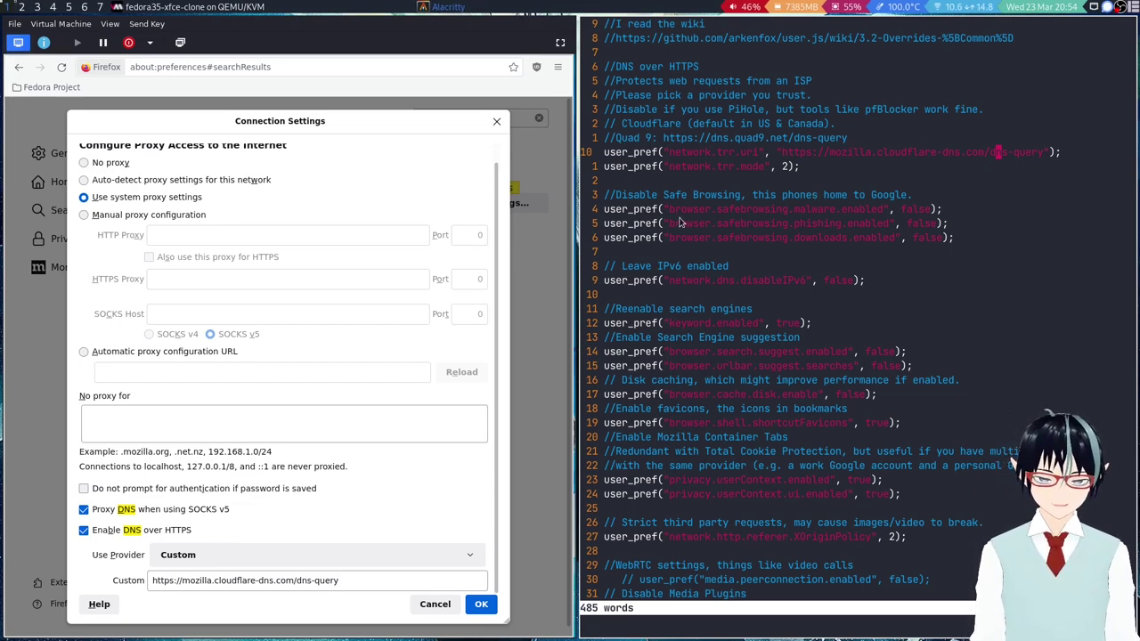
pyautogui.click(155, 586)
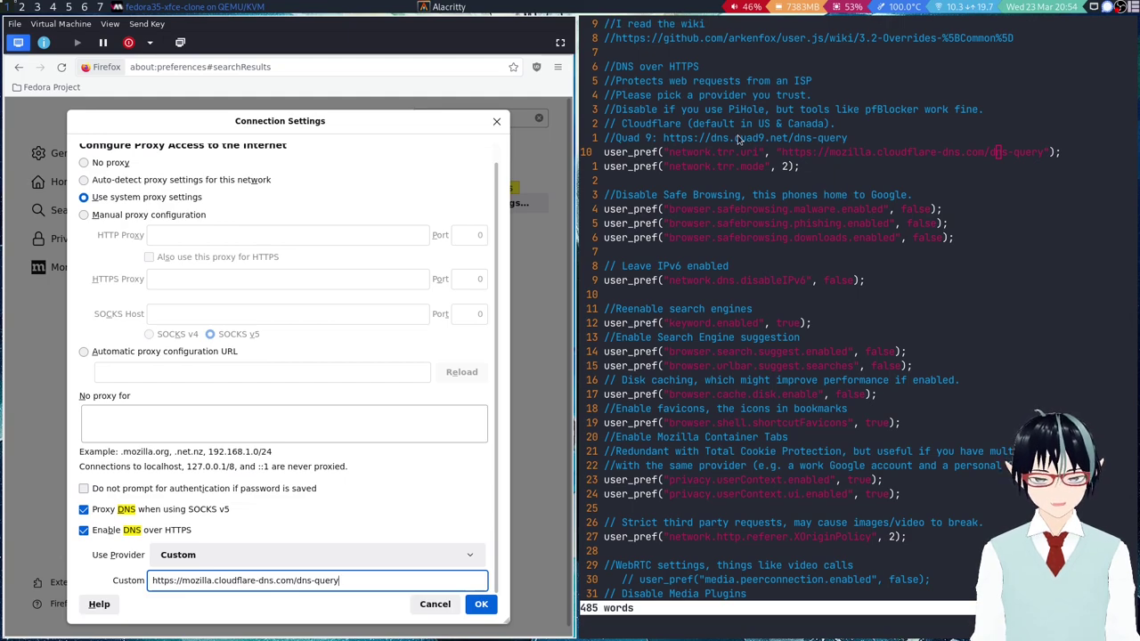
pyautogui.scroll(-1, 766, 277)
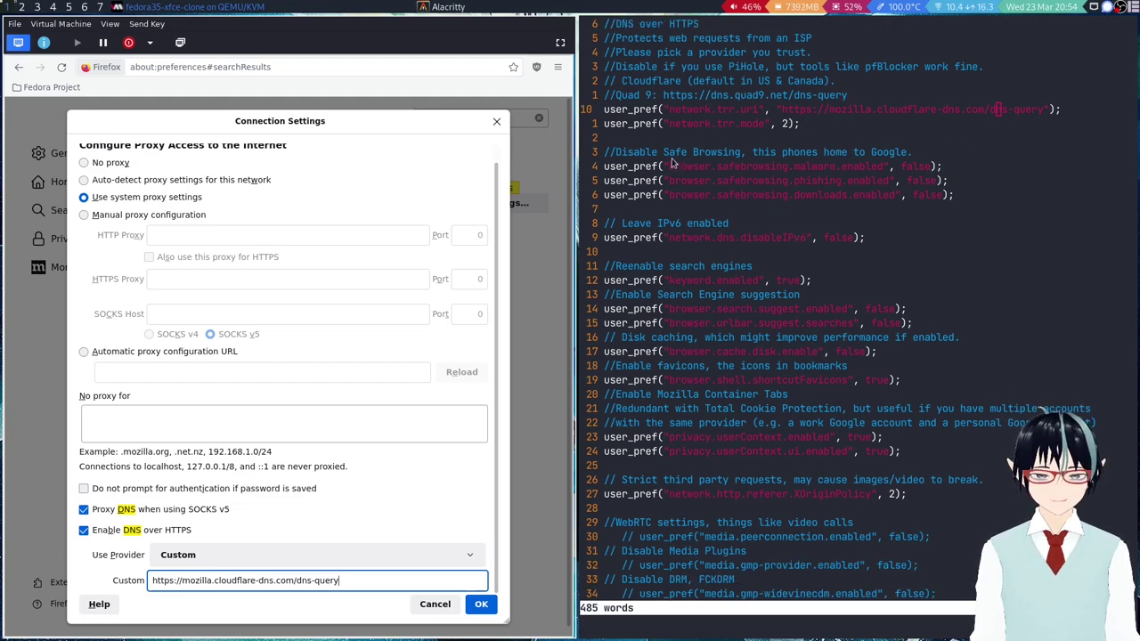
pyautogui.click(496, 121)
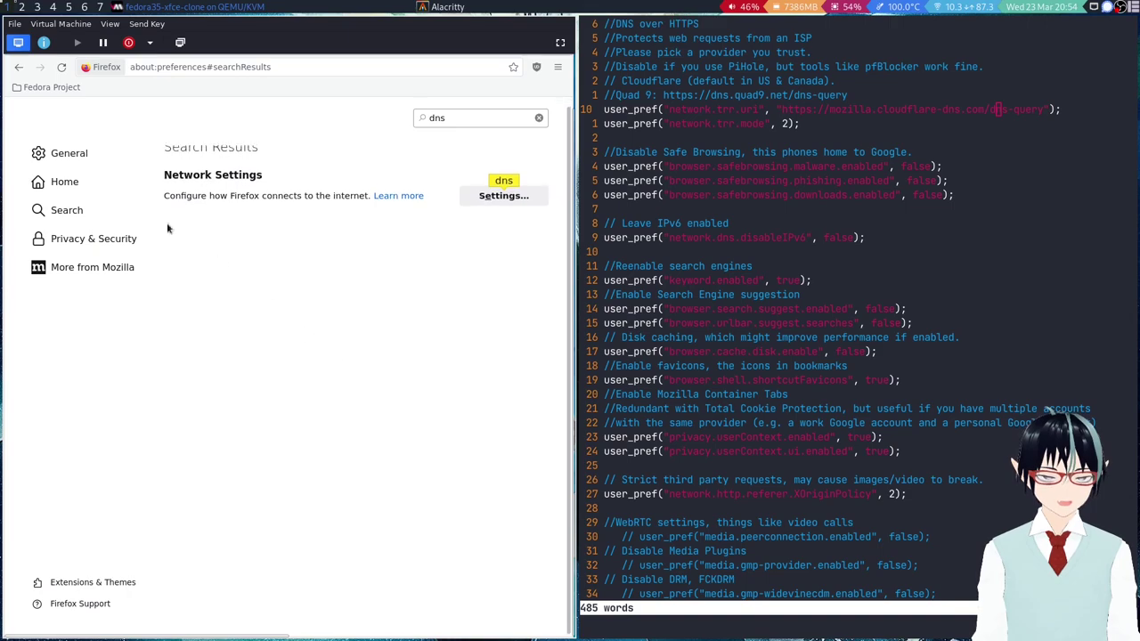
# Clear the dns search back to the General page and move to the downloads Safe Browsing line in vim.
pyautogui.click(77, 167)
pyautogui.scroll(-15, 419, 451)
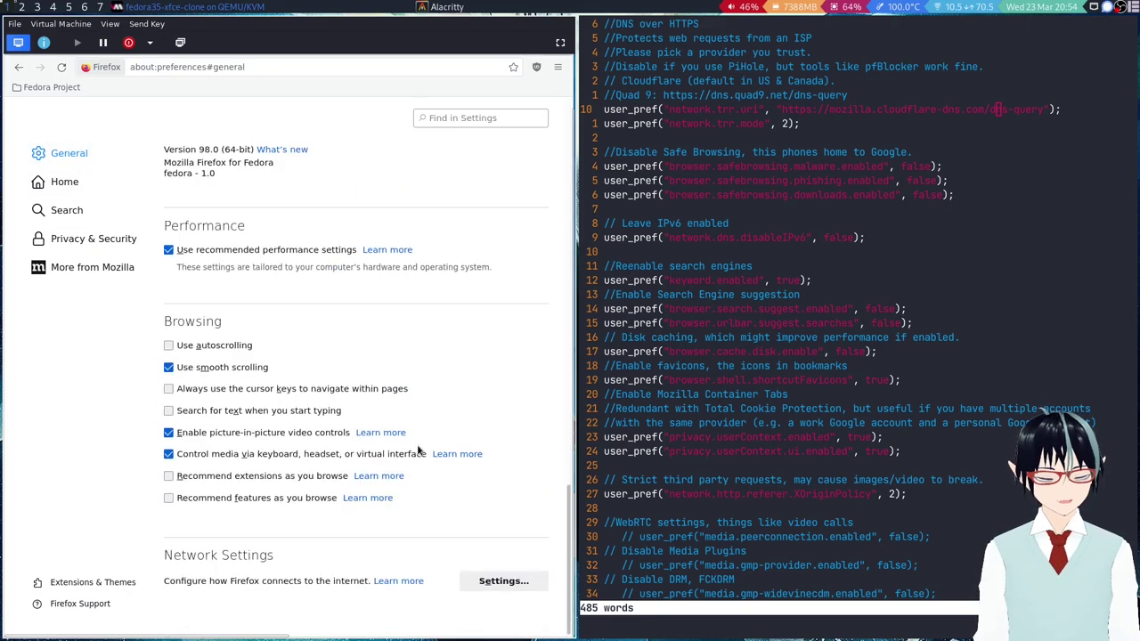
pyautogui.scroll(4, 424, 437)
pyautogui.scroll(-3, 425, 439)
pyautogui.scroll(-1, 426, 434)
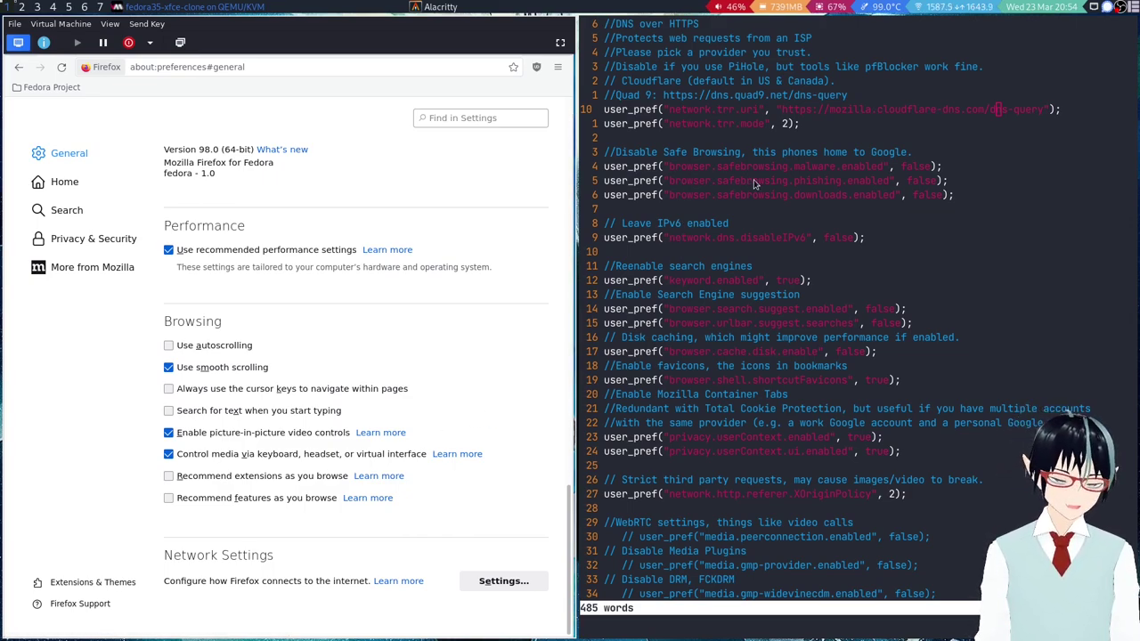
pyautogui.click(813, 206)
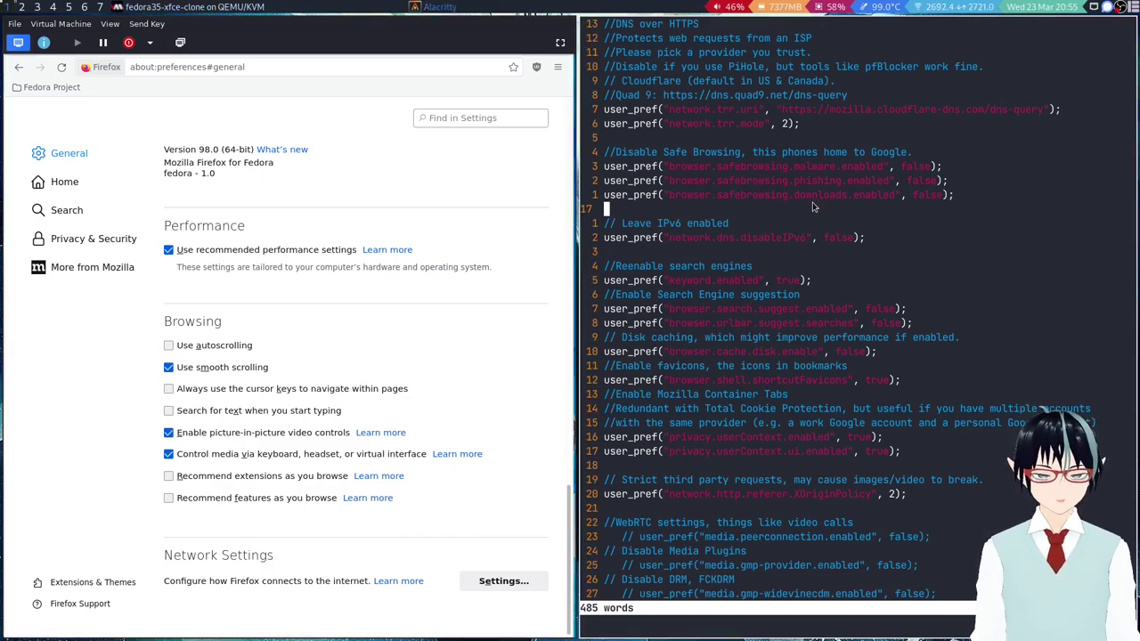
pyautogui.press('k')
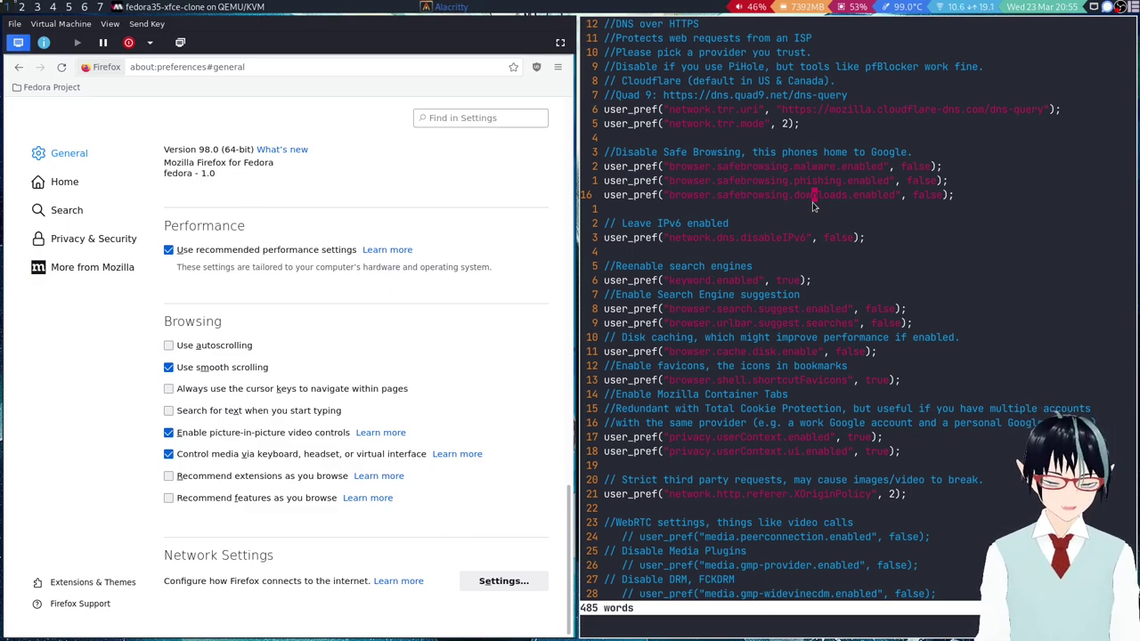
# Read through the 'How safe is Apple's Safe Browsing' article on the host, then return to the VM workspace.
pyautogui.press('super+1')
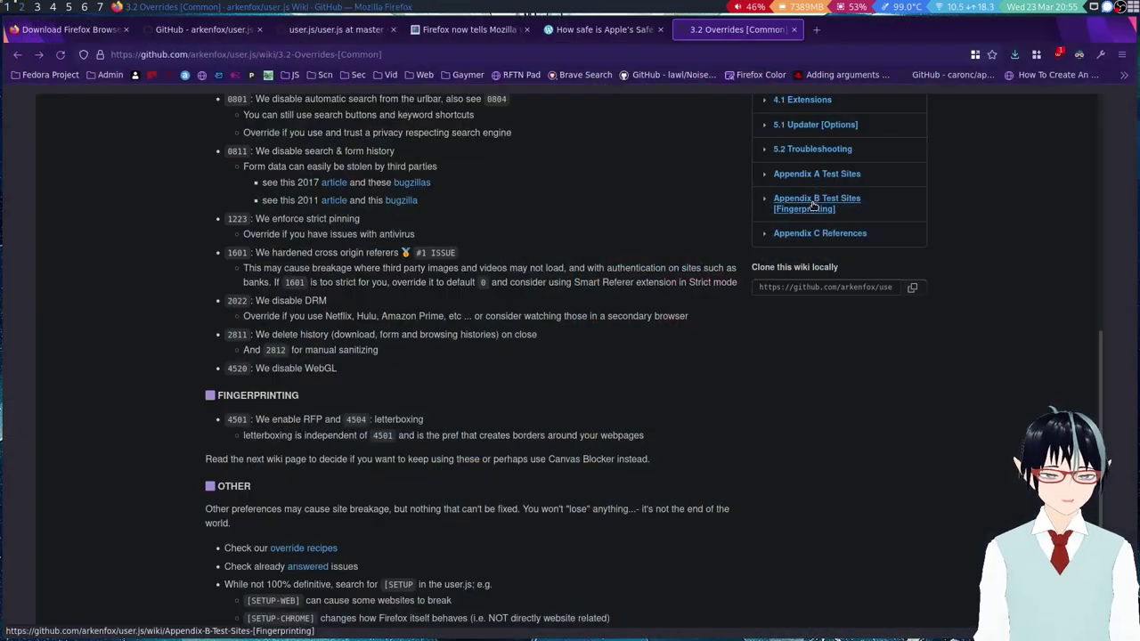
pyautogui.click(581, 29)
pyautogui.scroll(15, 545, 301)
pyautogui.scroll(3, 544, 295)
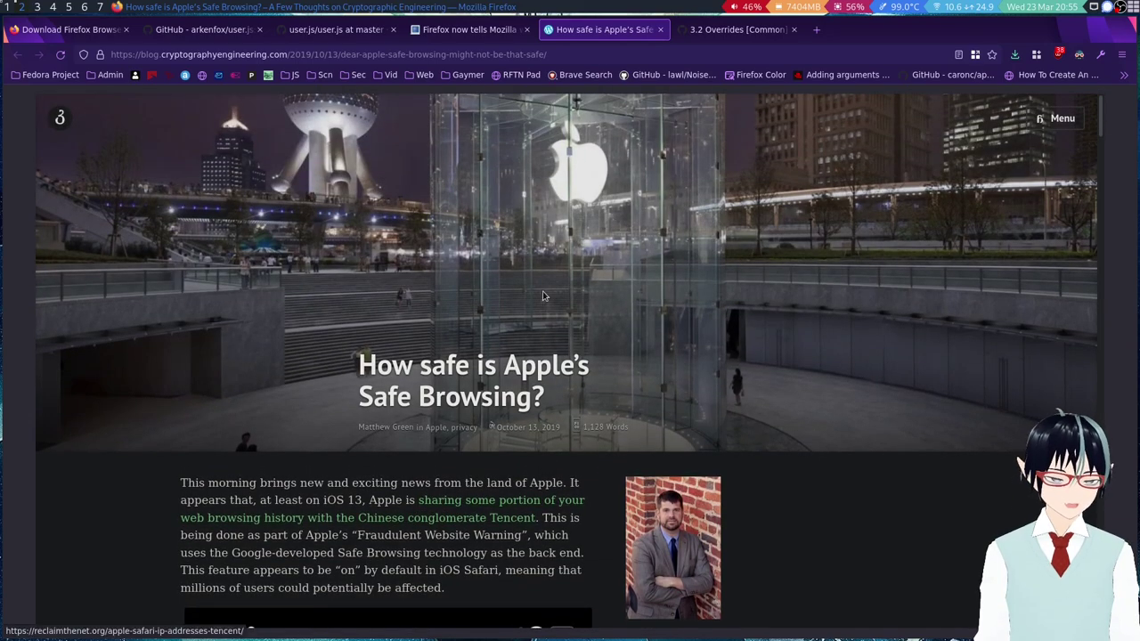
pyautogui.scroll(-3, 588, 334)
pyautogui.scroll(-3, 592, 338)
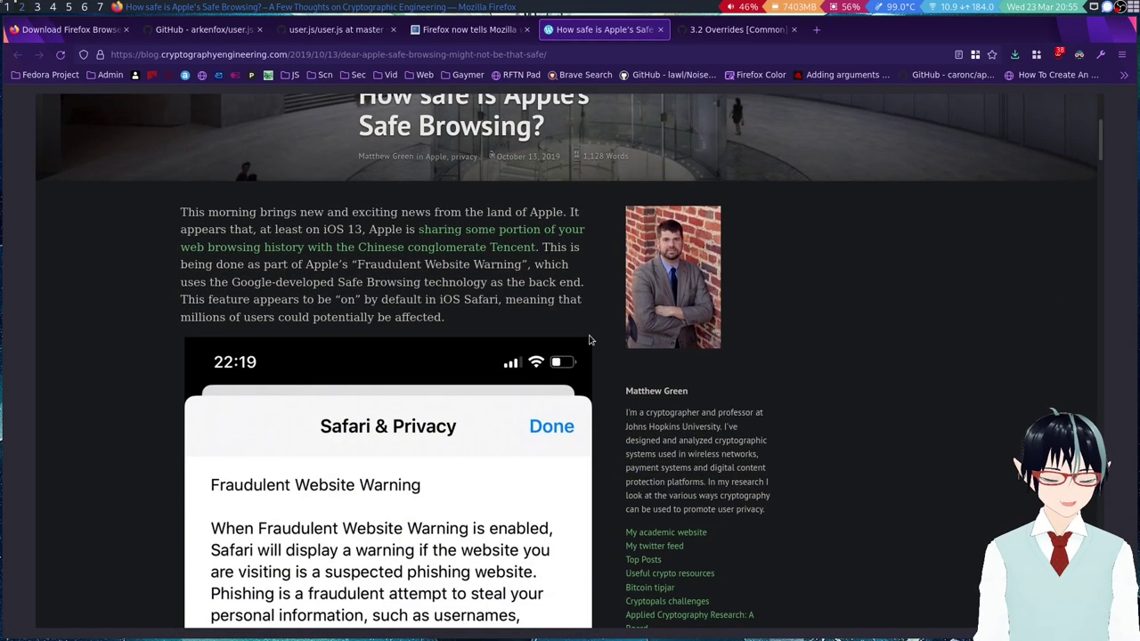
pyautogui.scroll(3, 600, 335)
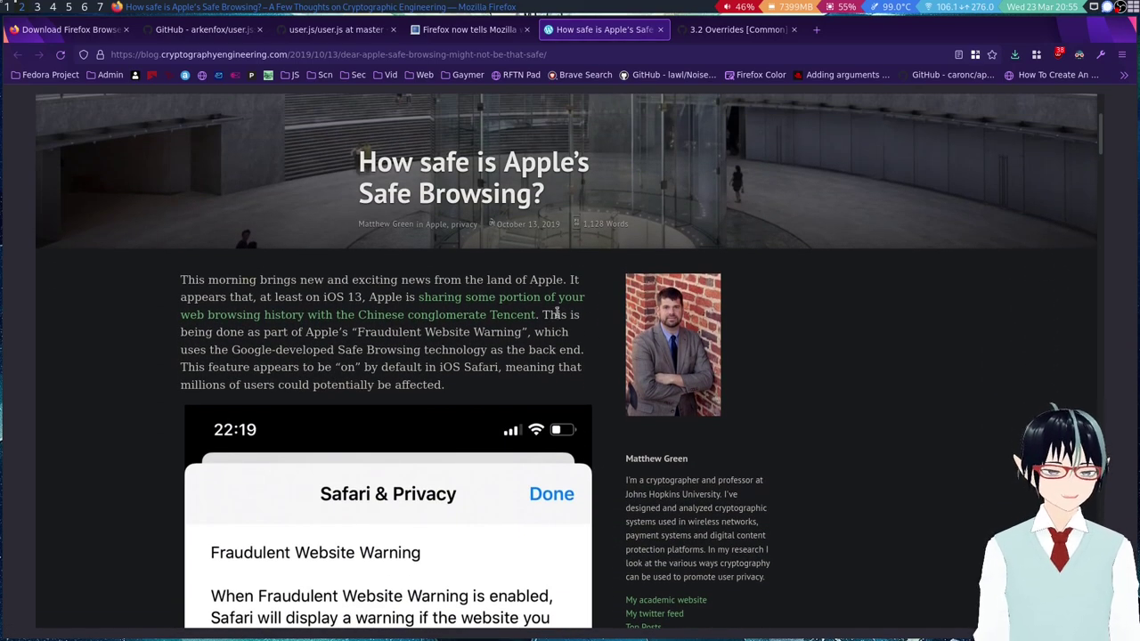
pyautogui.scroll(-2, 750, 438)
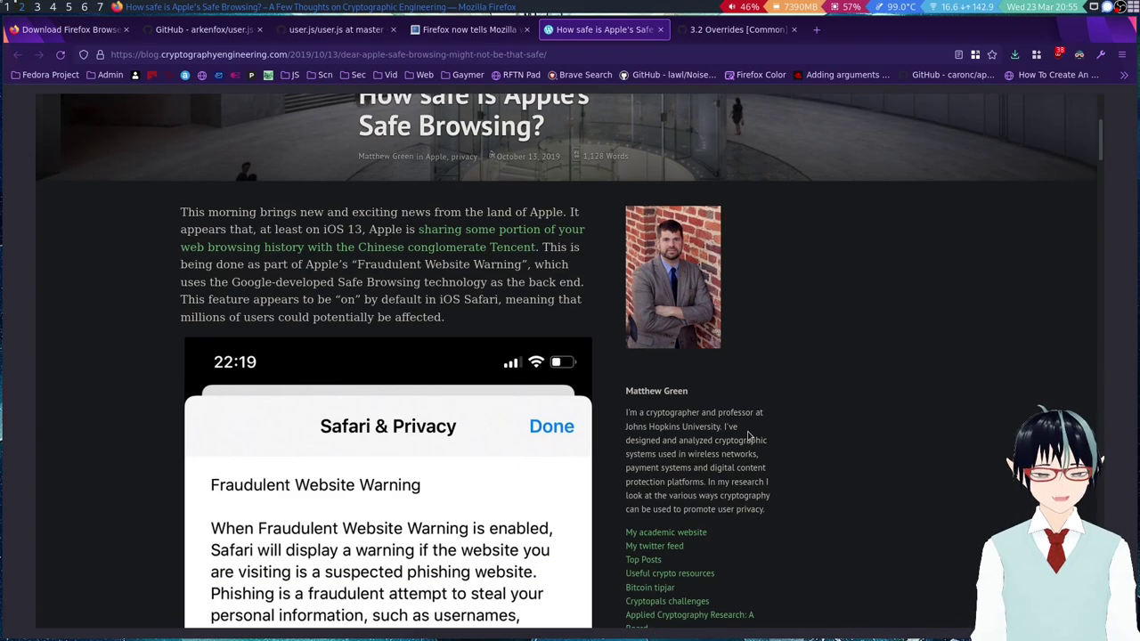
pyautogui.scroll(-2, 748, 437)
pyautogui.scroll(2, 748, 437)
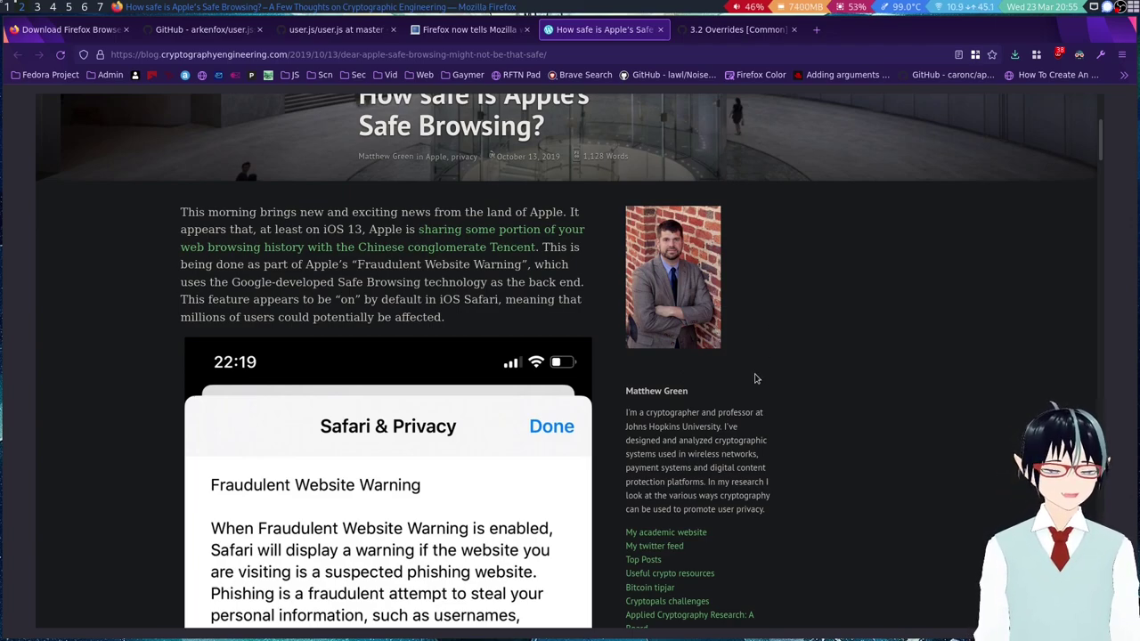
pyautogui.scroll(-3, 692, 445)
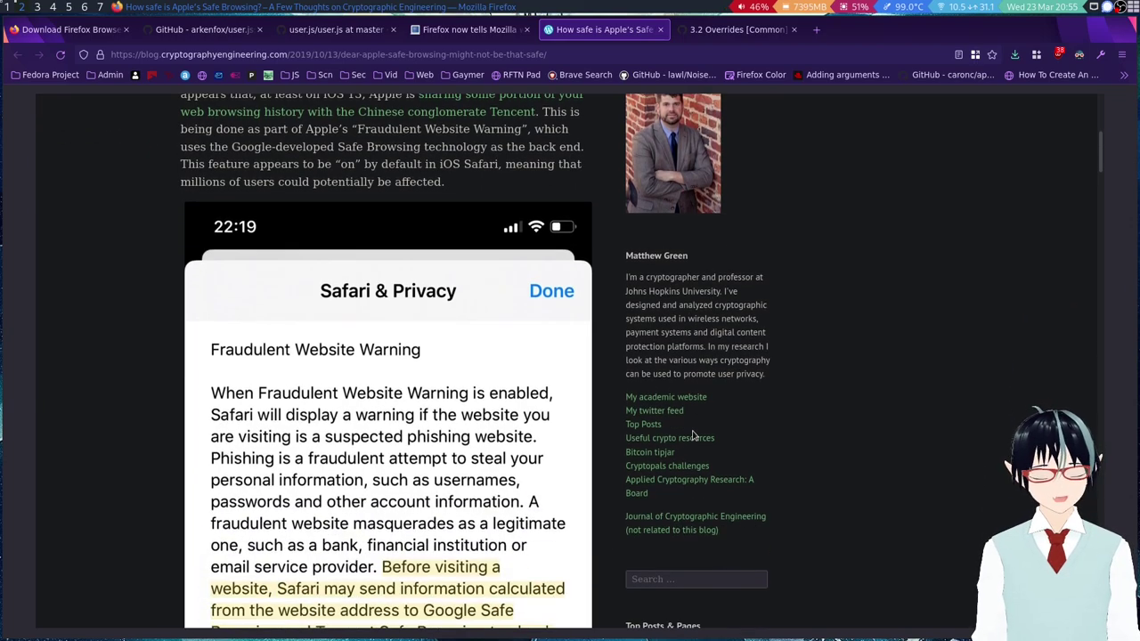
pyautogui.scroll(1, 692, 434)
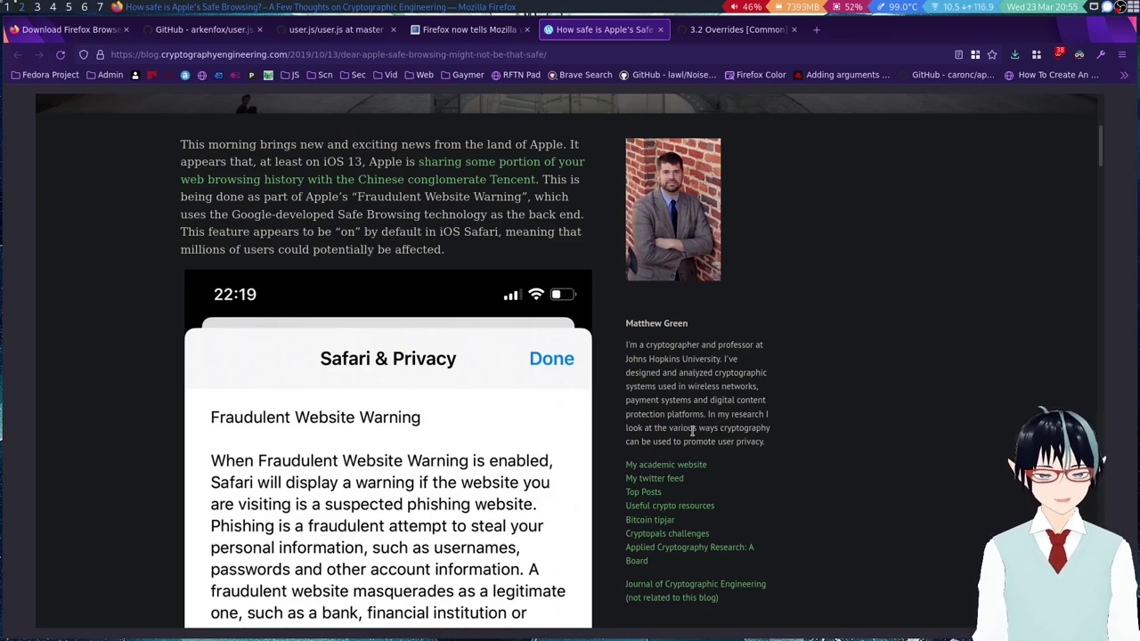
pyautogui.scroll(-2, 692, 434)
pyautogui.scroll(-1, 688, 435)
pyautogui.scroll(-5, 687, 435)
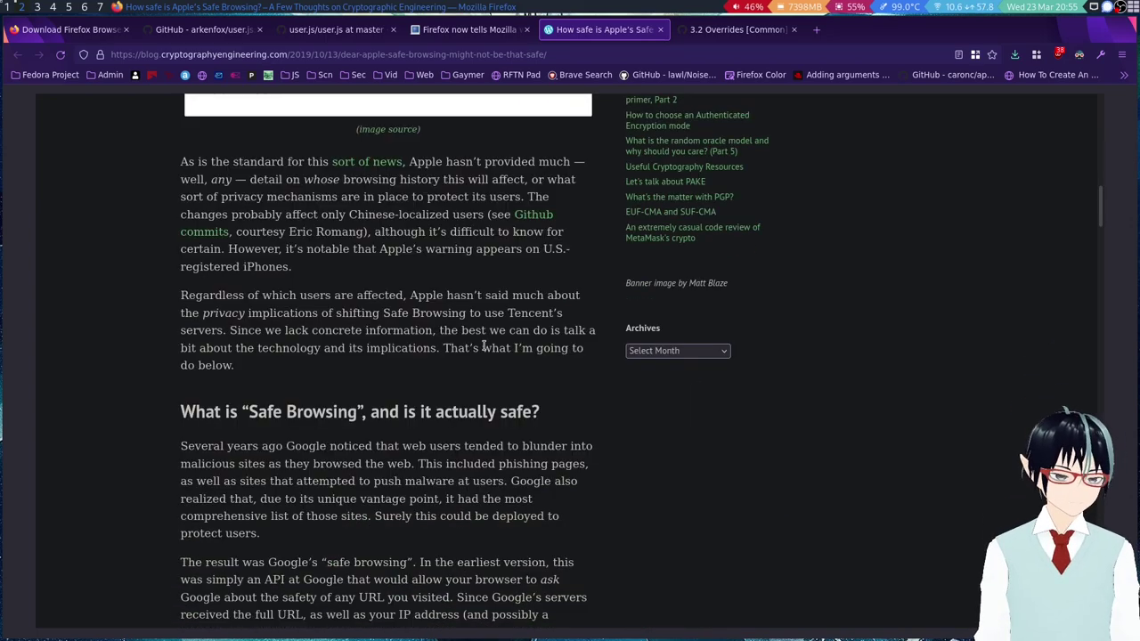
pyautogui.scroll(2, 562, 351)
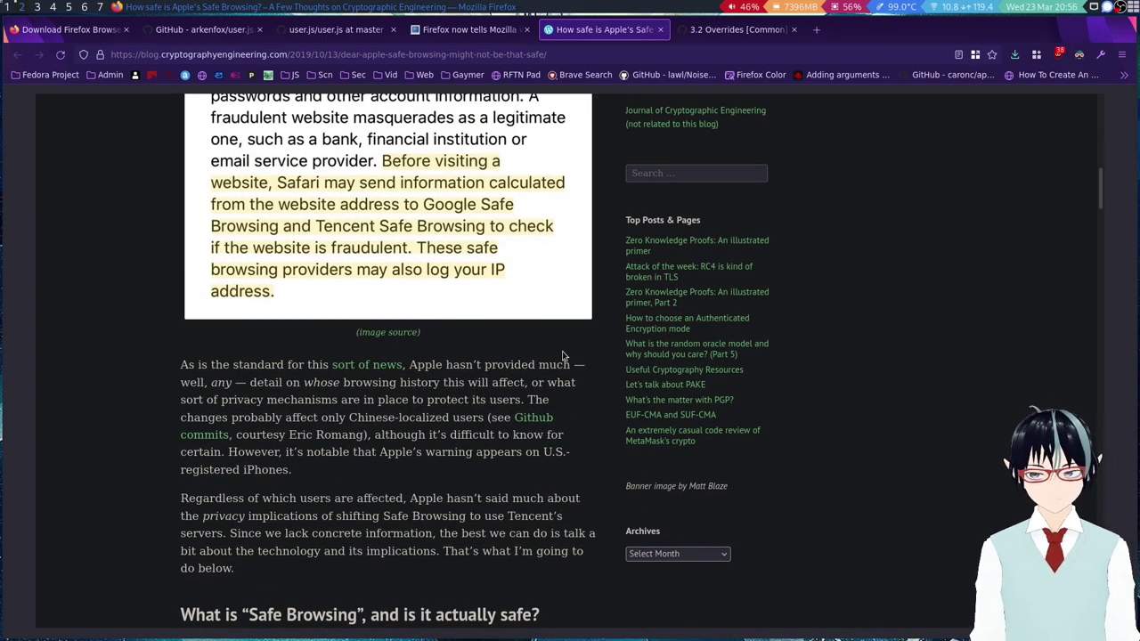
pyautogui.scroll(2, 562, 357)
pyautogui.scroll(1, 562, 356)
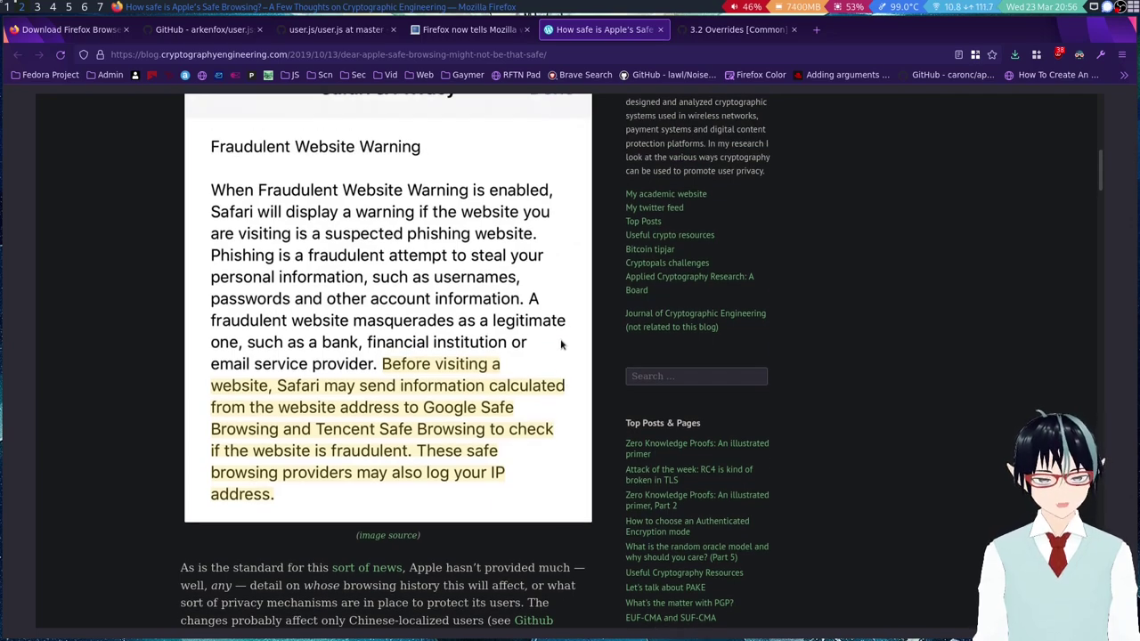
pyautogui.scroll(2, 440, 337)
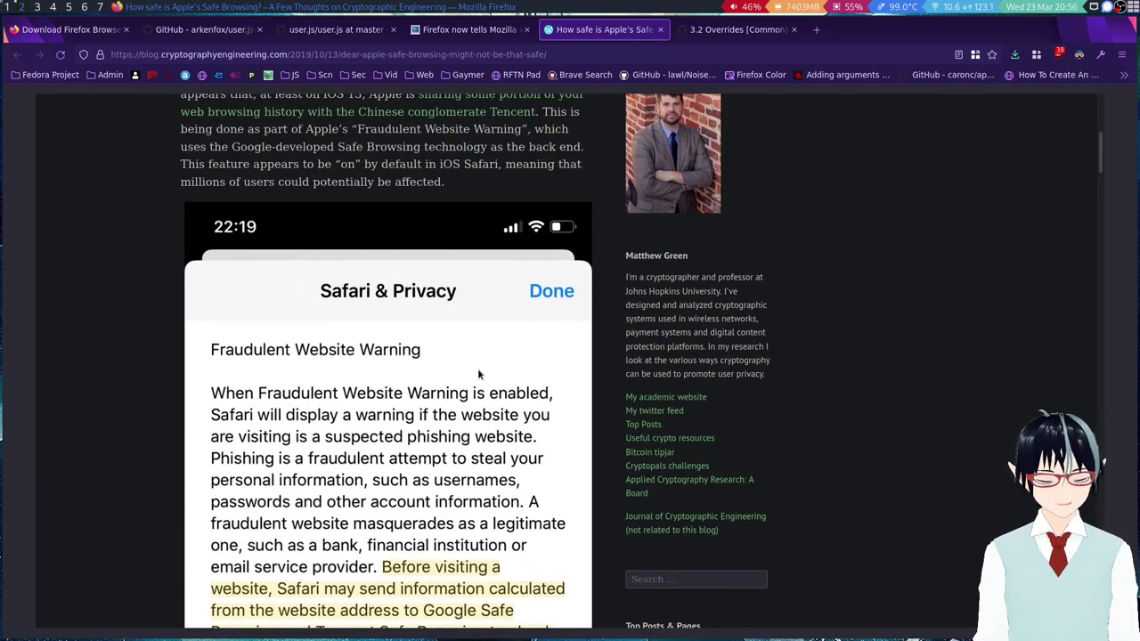
pyautogui.scroll(-2, 534, 401)
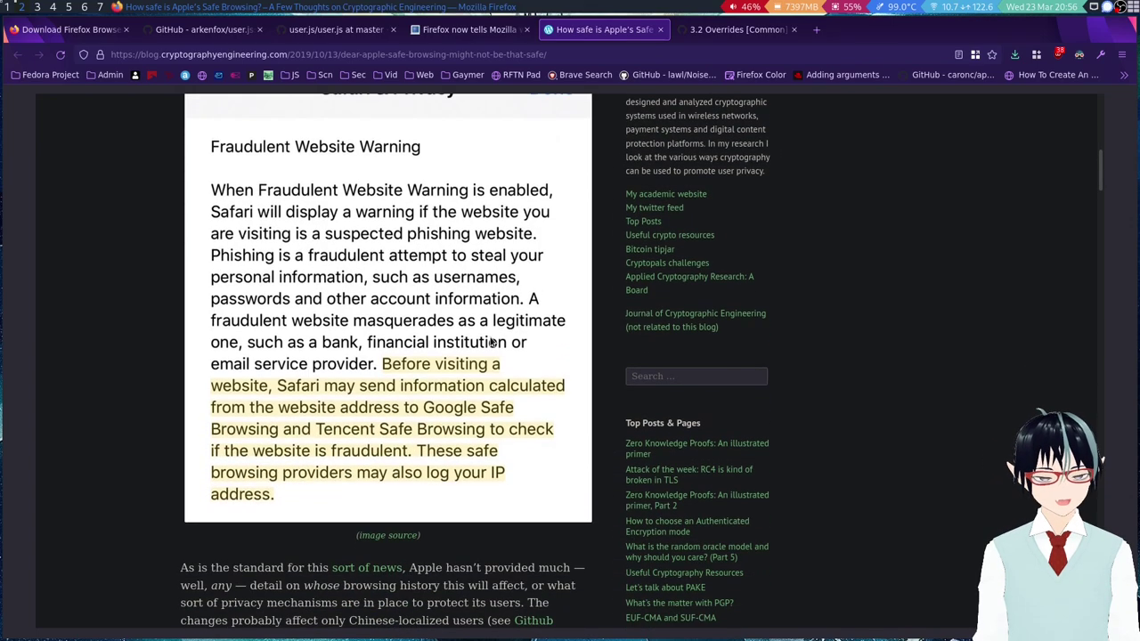
pyautogui.scroll(1, 570, 428)
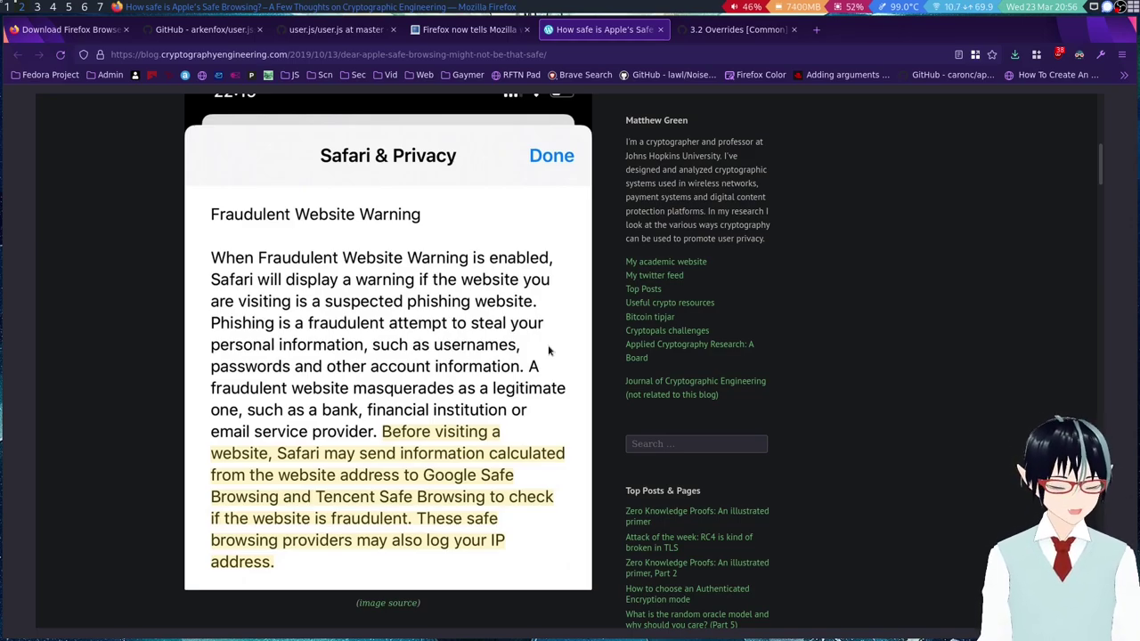
pyautogui.scroll(3, 540, 338)
pyautogui.scroll(-20, 499, 312)
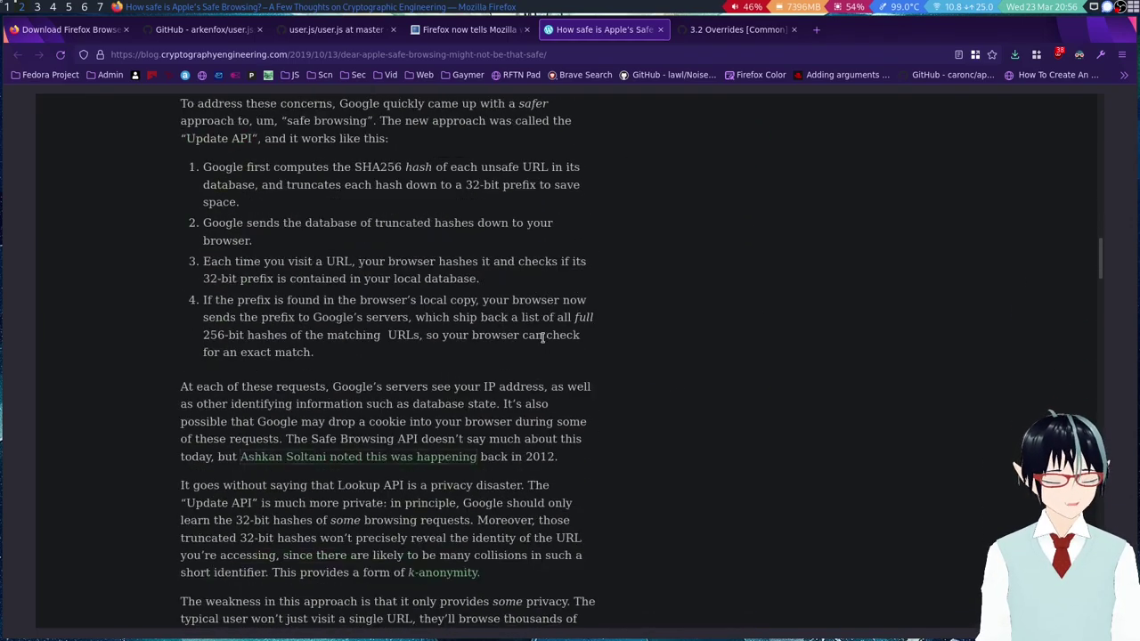
pyautogui.click(51, 6)
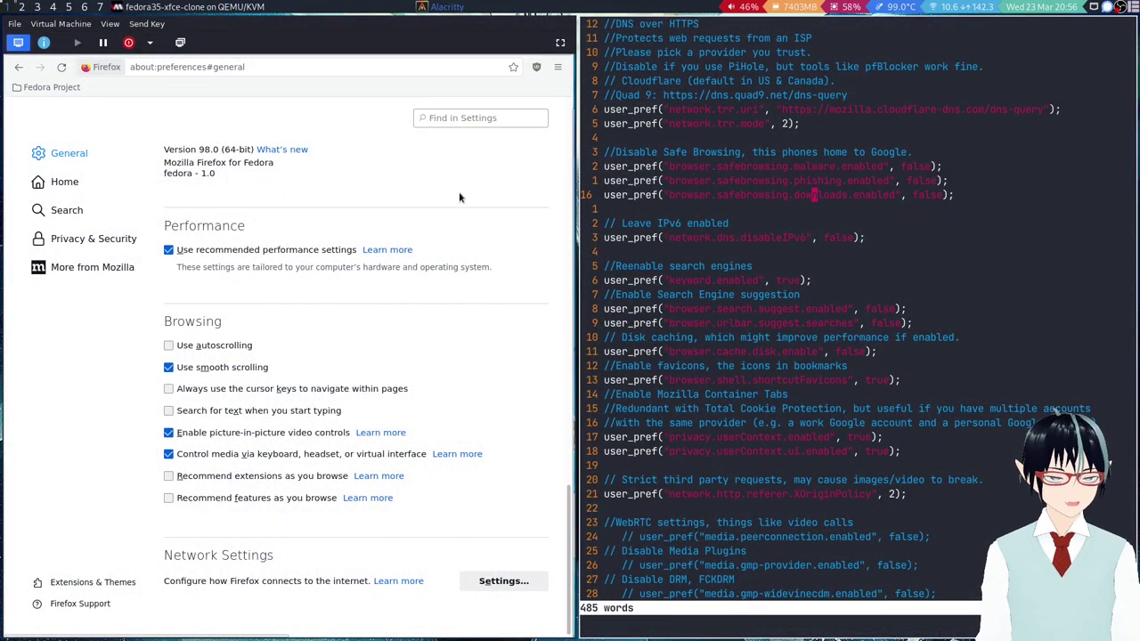
# Check the uBlock Origin stats popup while reviewing the disk caching and Quad 9 config comments, then return to host.
pyautogui.click(920, 337)
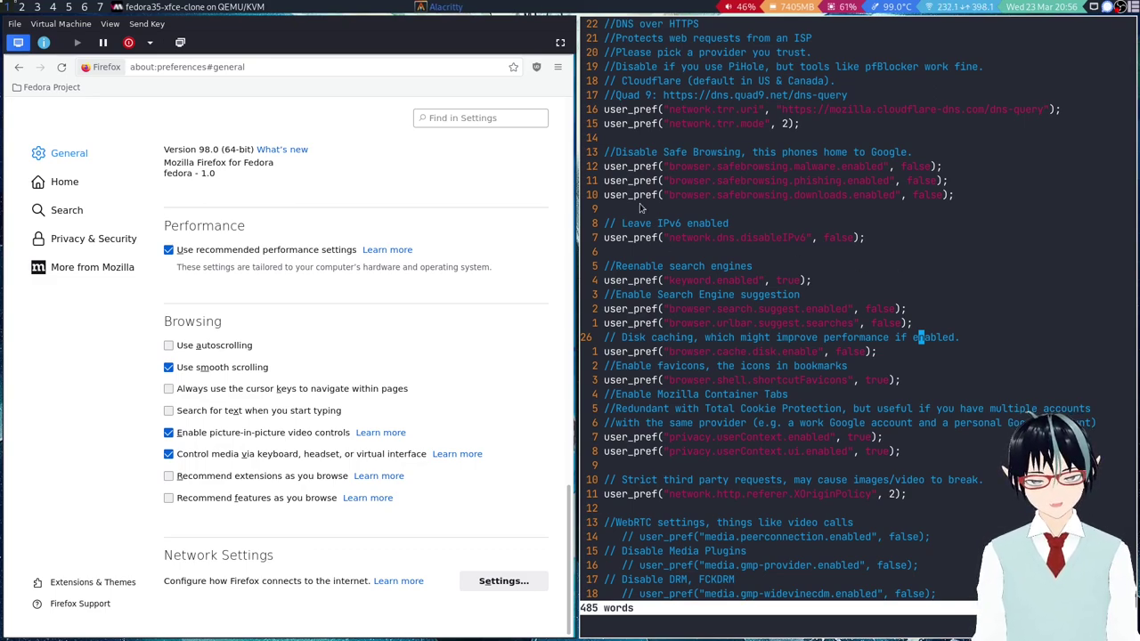
pyautogui.click(535, 67)
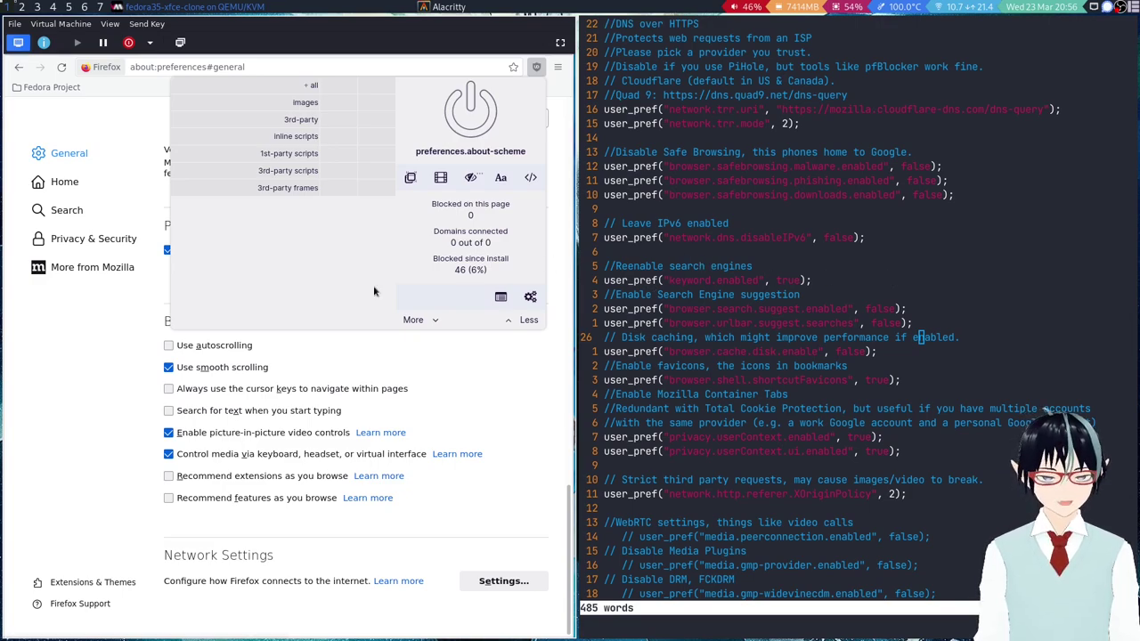
pyautogui.click(697, 94)
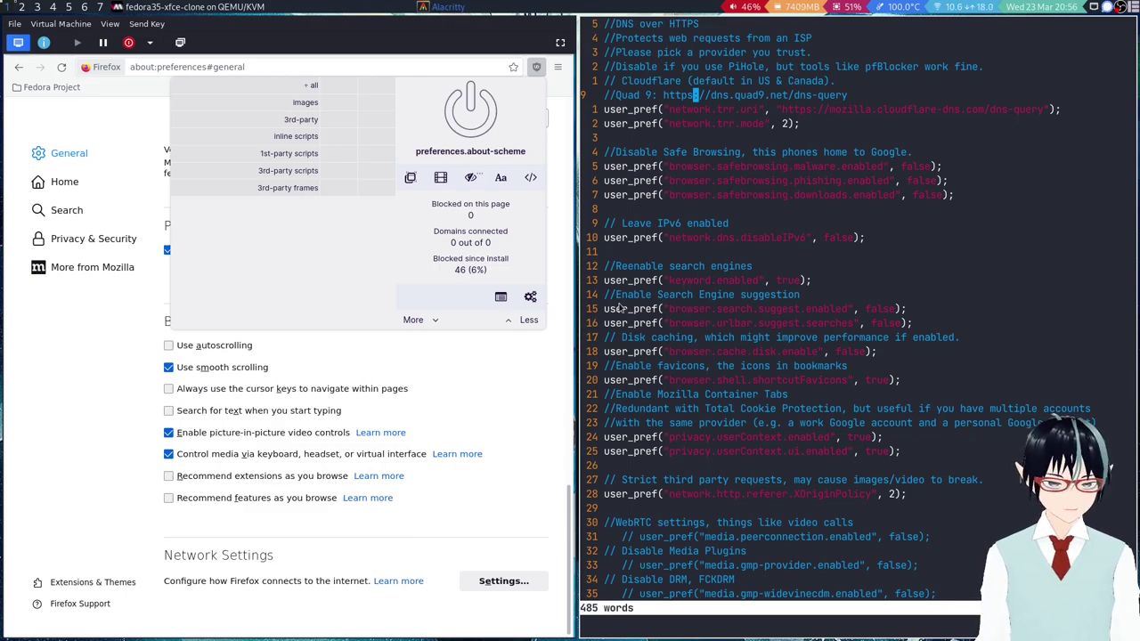
pyautogui.click(556, 336)
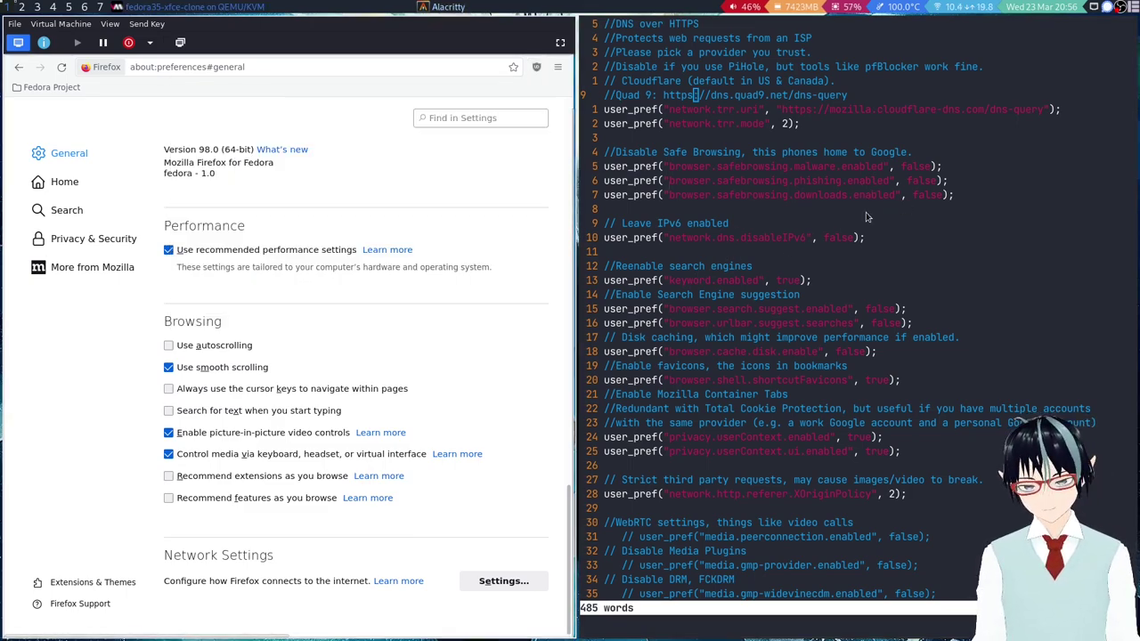
pyautogui.scroll(-1, 891, 198)
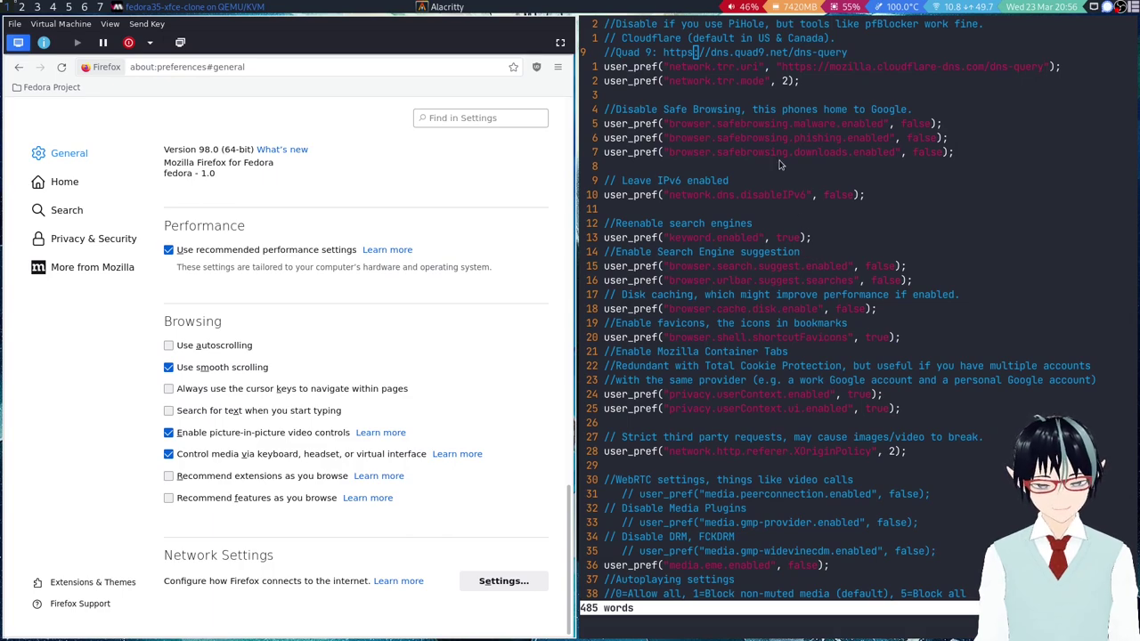
pyautogui.press('super+1')
# Review the COMMON notes on the 3.2 Overrides wiki tab, then return to the VM workspace.
pyautogui.click(730, 29)
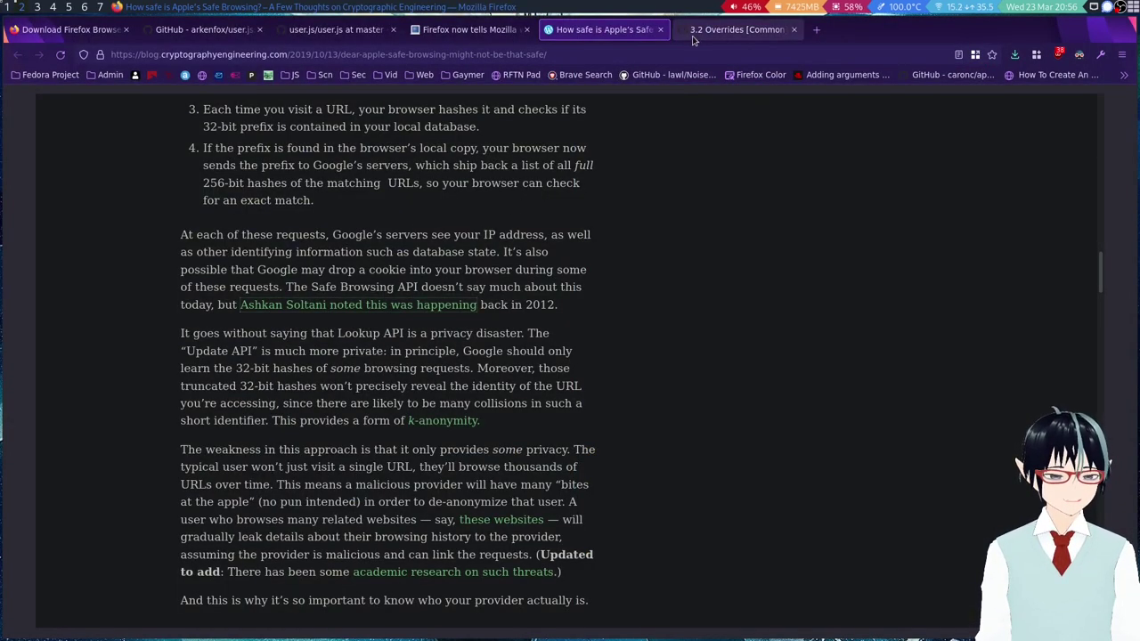
pyautogui.scroll(4, 477, 369)
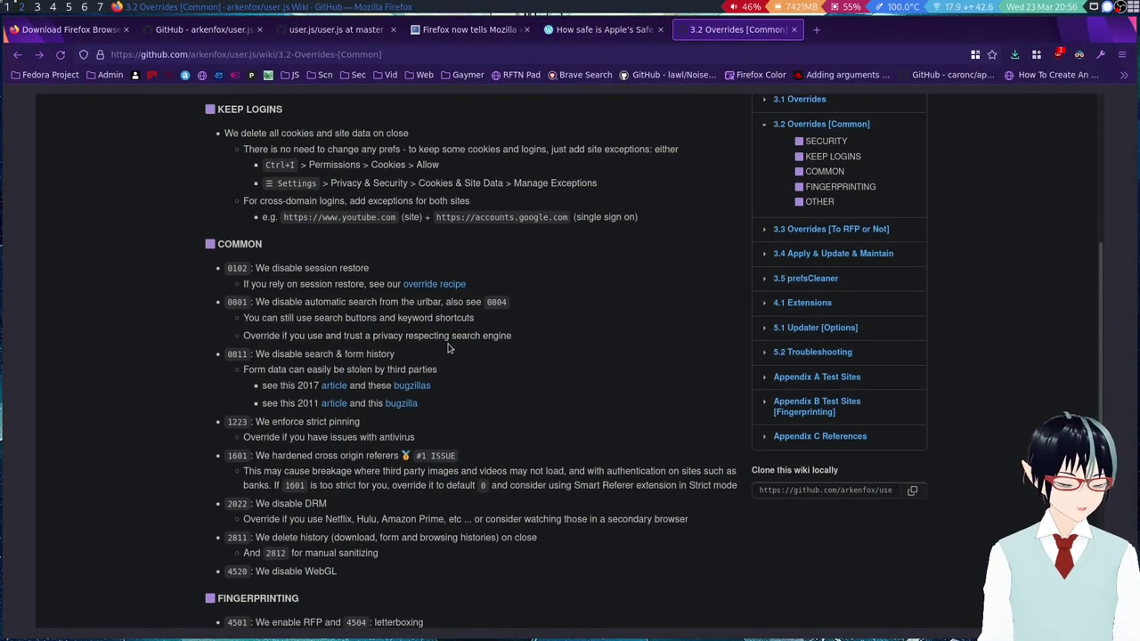
pyautogui.press('super+2')
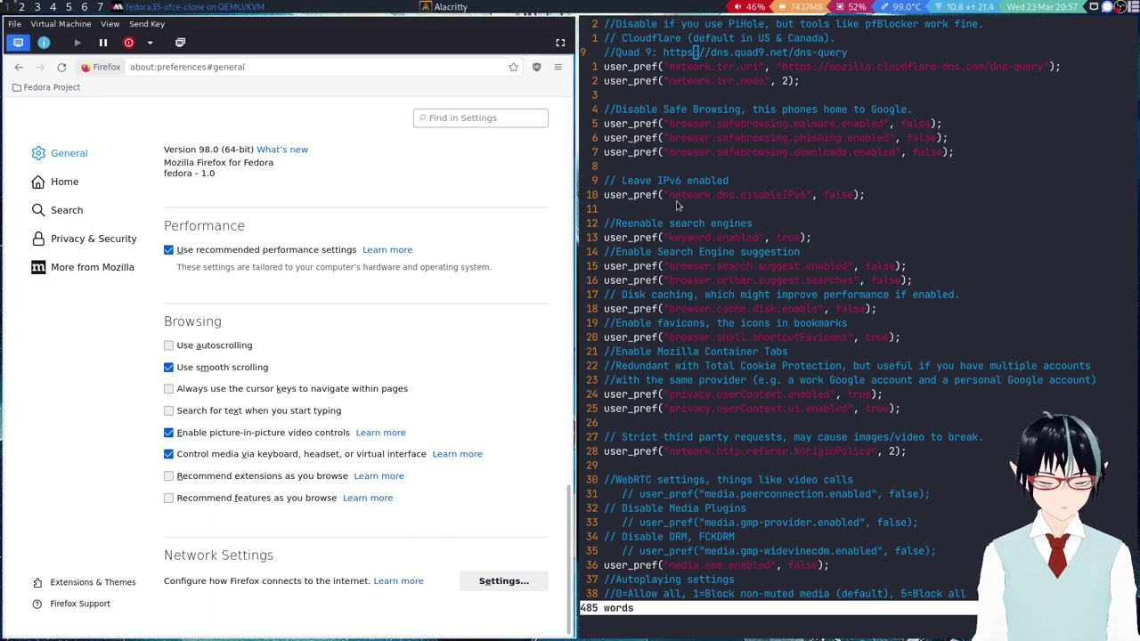
# Confirm DRM playback is off and Container Tabs enabled, checking the search suggestion and autoplay prefs in vim.
pyautogui.scroll(-1, 753, 267)
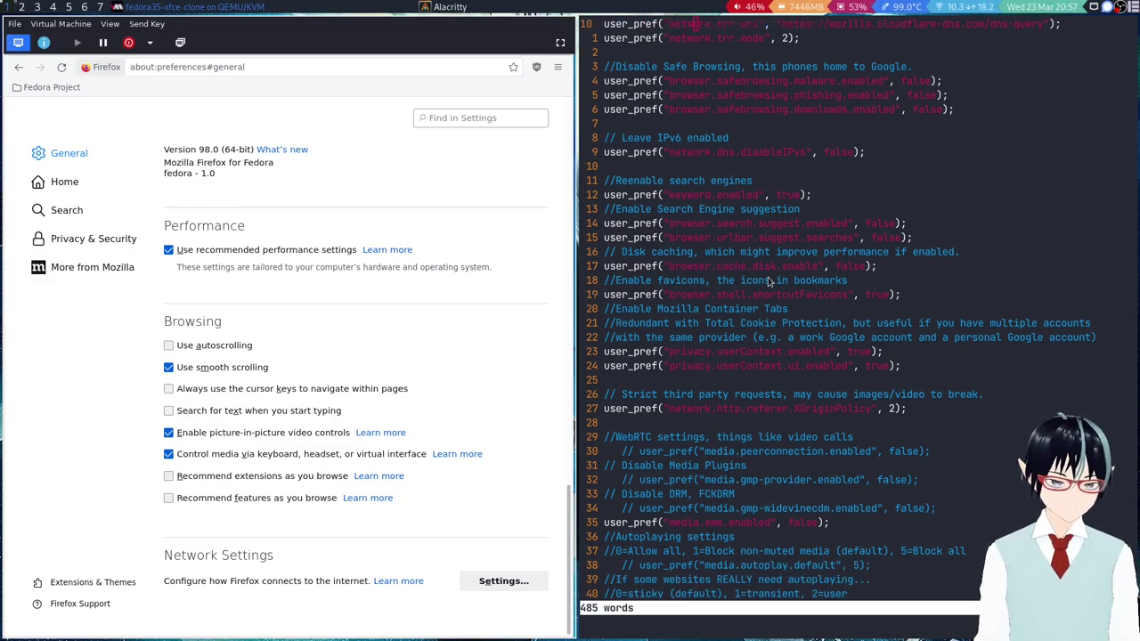
pyautogui.scroll(-1, 659, 169)
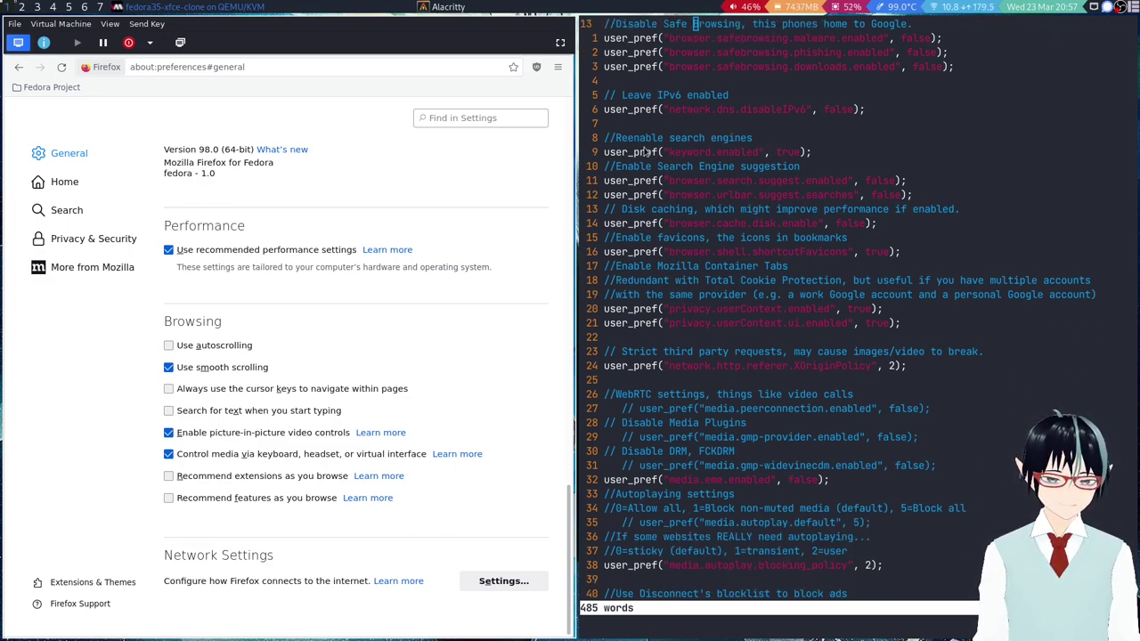
pyautogui.scroll(5, 411, 194)
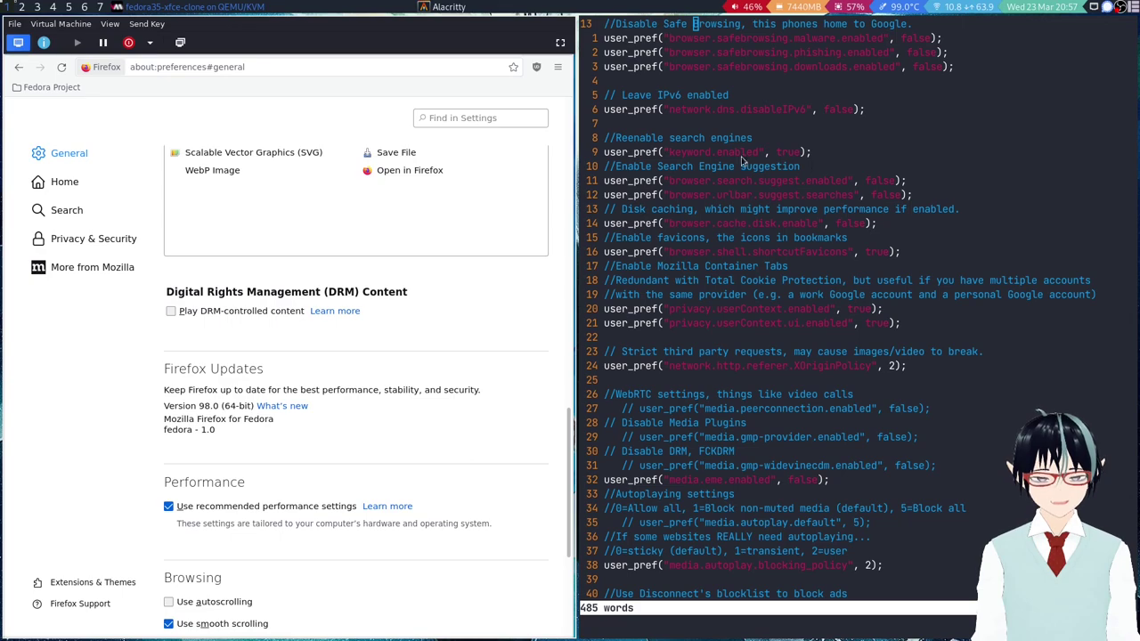
pyautogui.scroll(3, 521, 161)
pyautogui.scroll(4, 520, 161)
pyautogui.scroll(3, 676, 229)
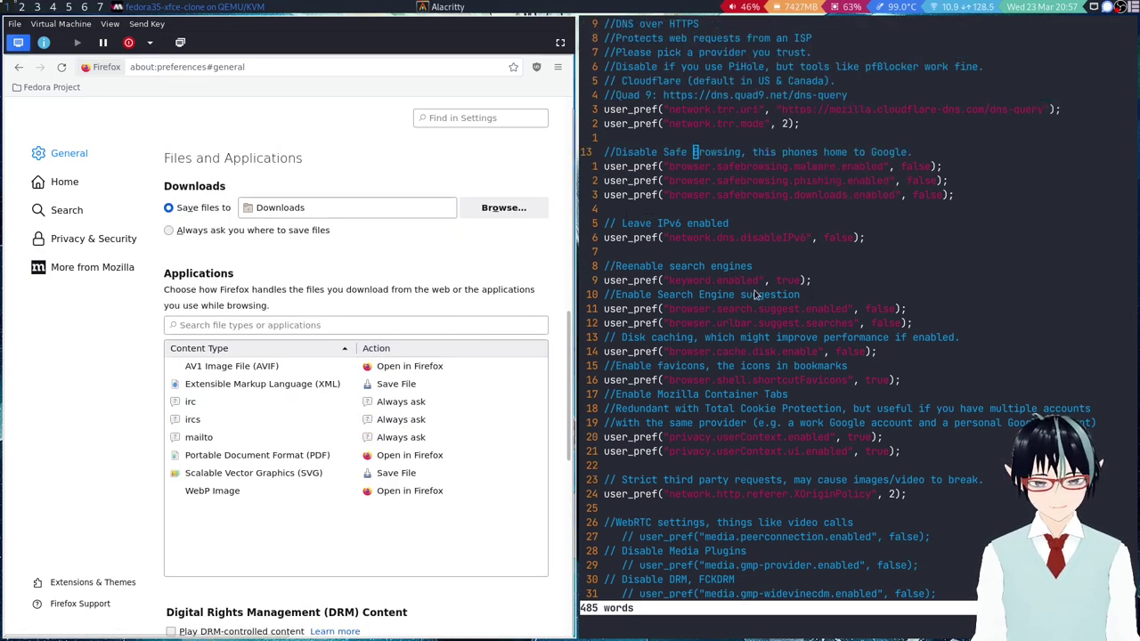
pyautogui.scroll(-2, 675, 229)
pyautogui.click(675, 229)
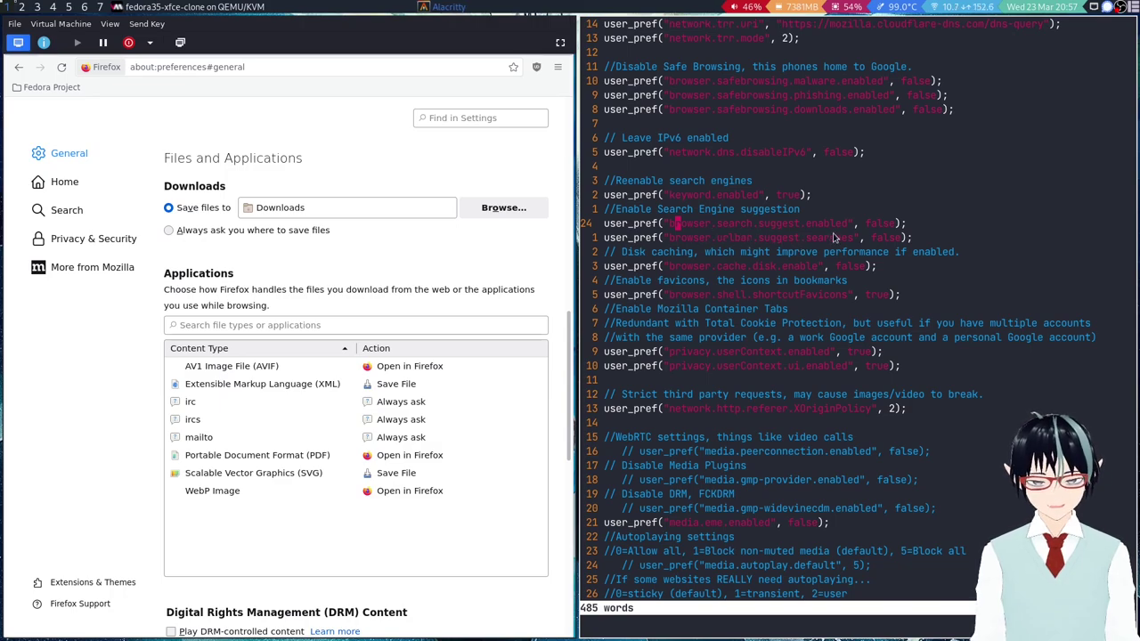
pyautogui.scroll(10, 467, 333)
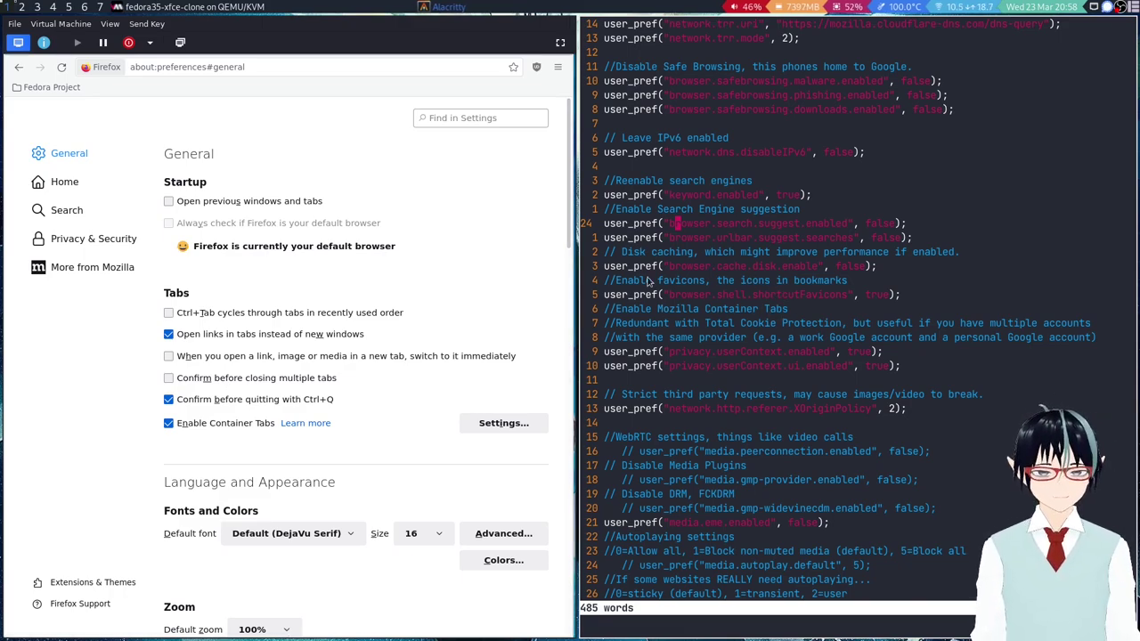
pyautogui.press('j')
pyautogui.press('j')
pyautogui.press('j')
pyautogui.press('j')
pyautogui.press('j')
pyautogui.press('j')
pyautogui.press('j')
pyautogui.press('j')
pyautogui.press('j')
pyautogui.press('j')
pyautogui.press('j')
pyautogui.press('j')
pyautogui.press('j')
pyautogui.press('j')
pyautogui.press('j')
pyautogui.press('j')
pyautogui.press('j')
pyautogui.press('j')
pyautogui.press('j')
pyautogui.press('j')
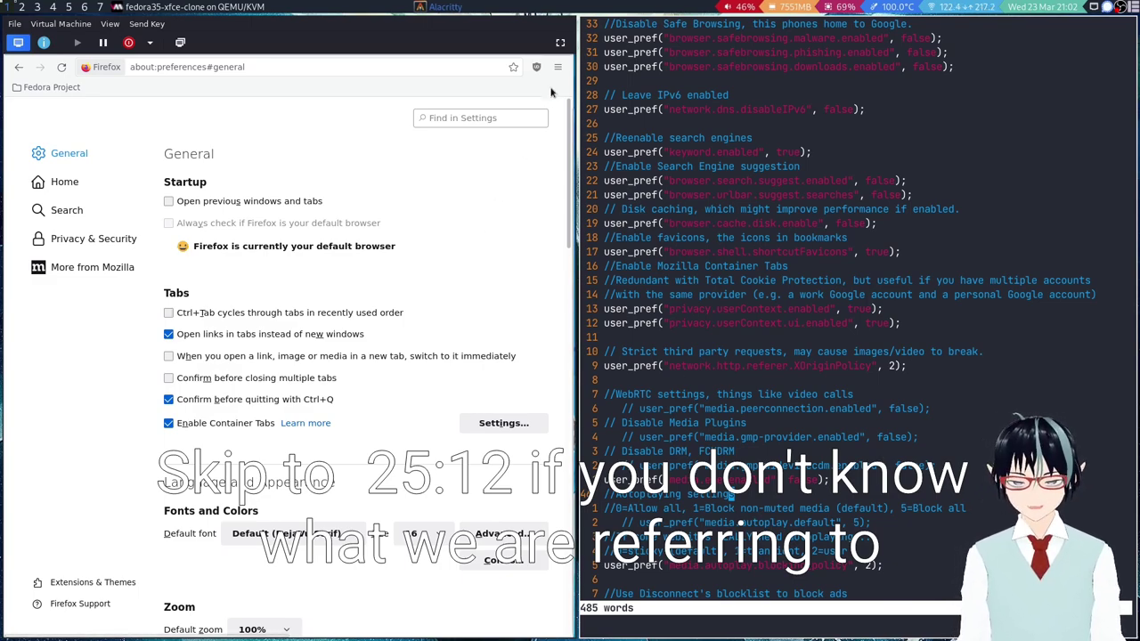
pyautogui.click(560, 42)
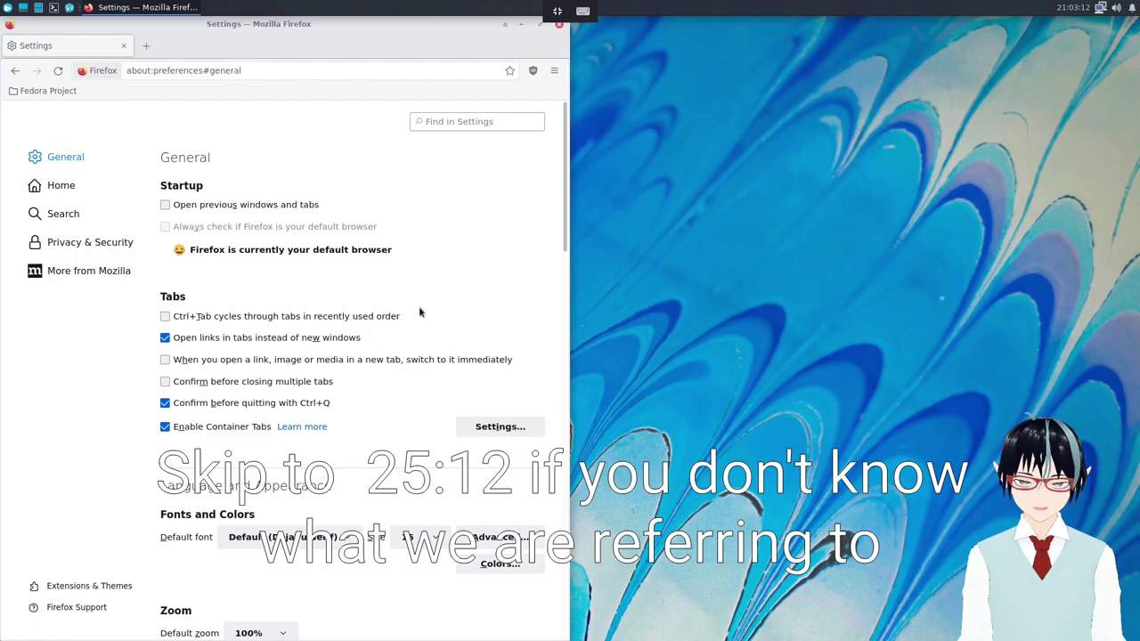
pyautogui.scroll(-5, 420, 312)
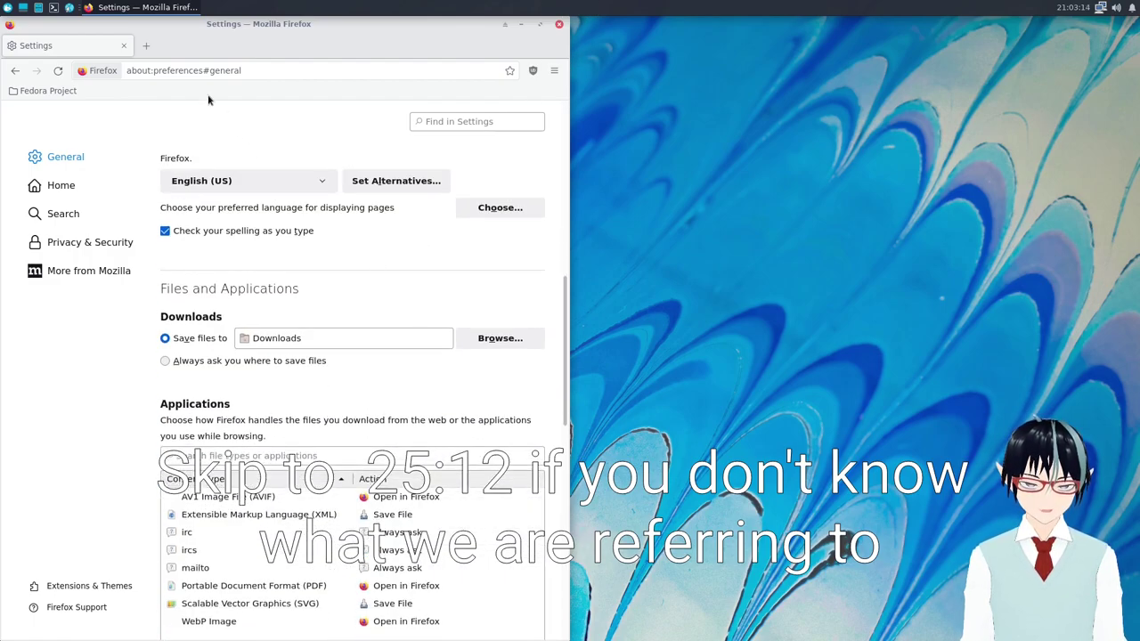
pyautogui.rightClick(146, 46)
pyautogui.click(173, 43)
pyautogui.rightClick(146, 46)
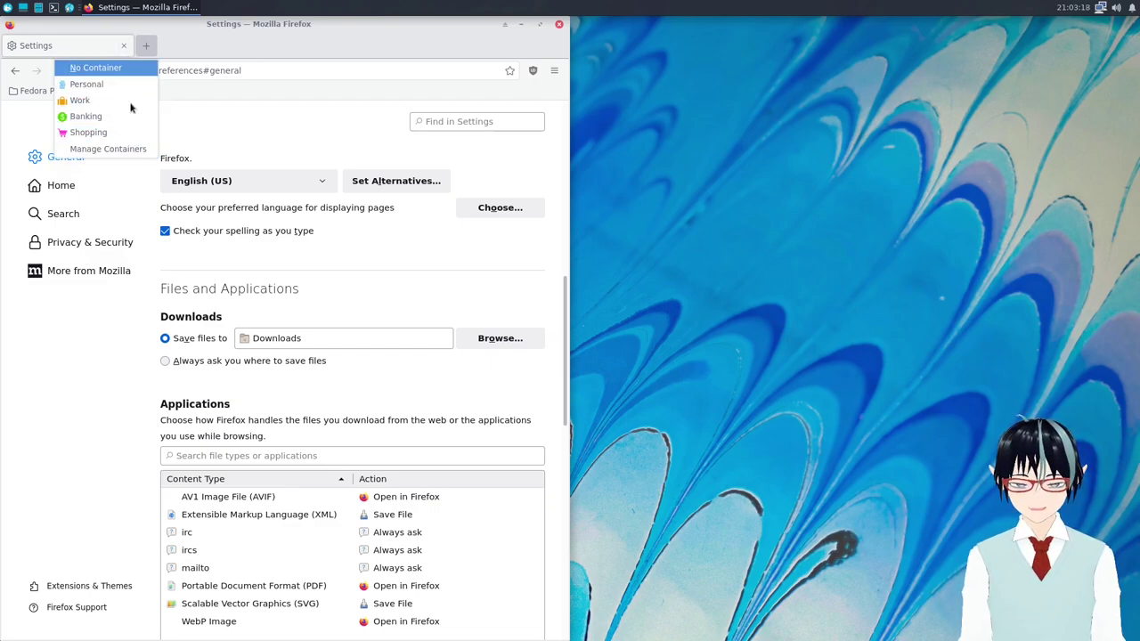
pyautogui.click(242, 130)
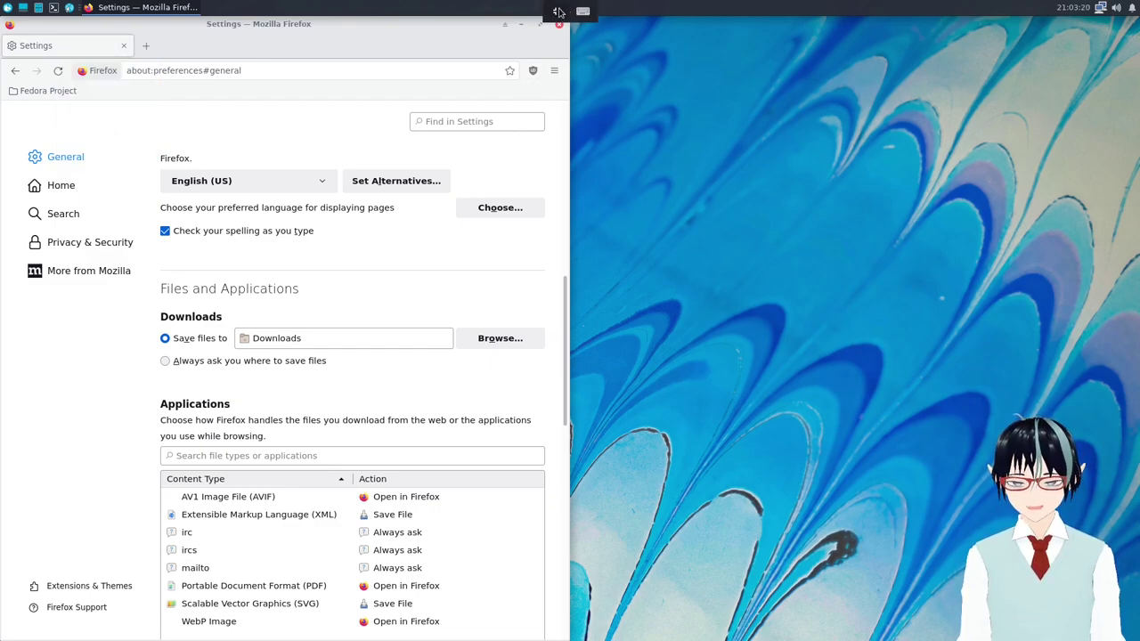
pyautogui.click(554, 4)
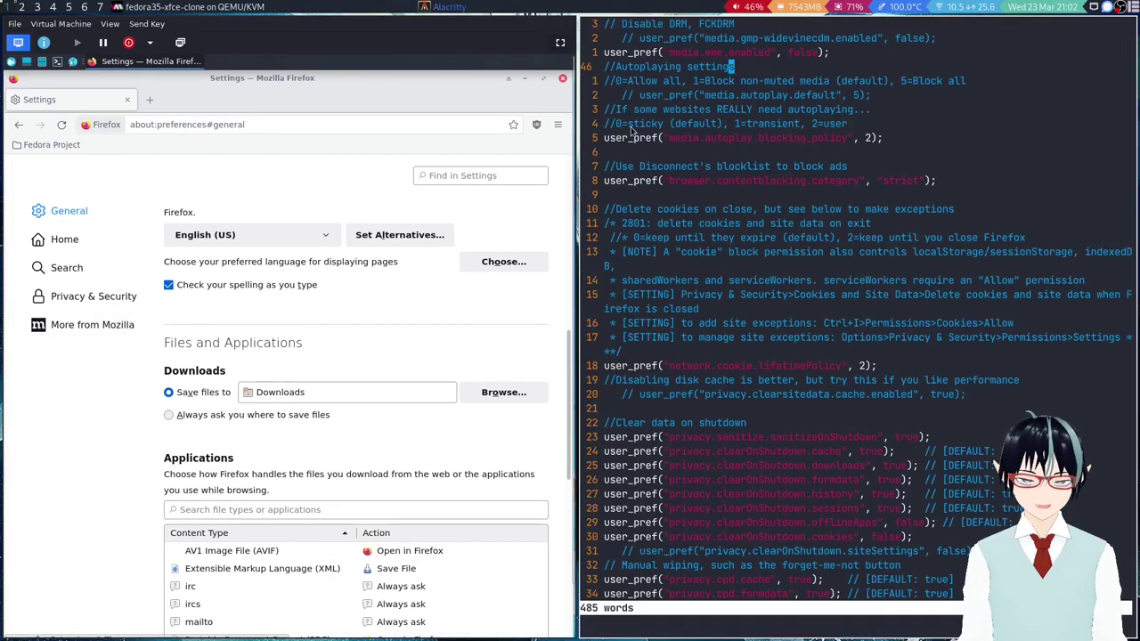
pyautogui.click(771, 338)
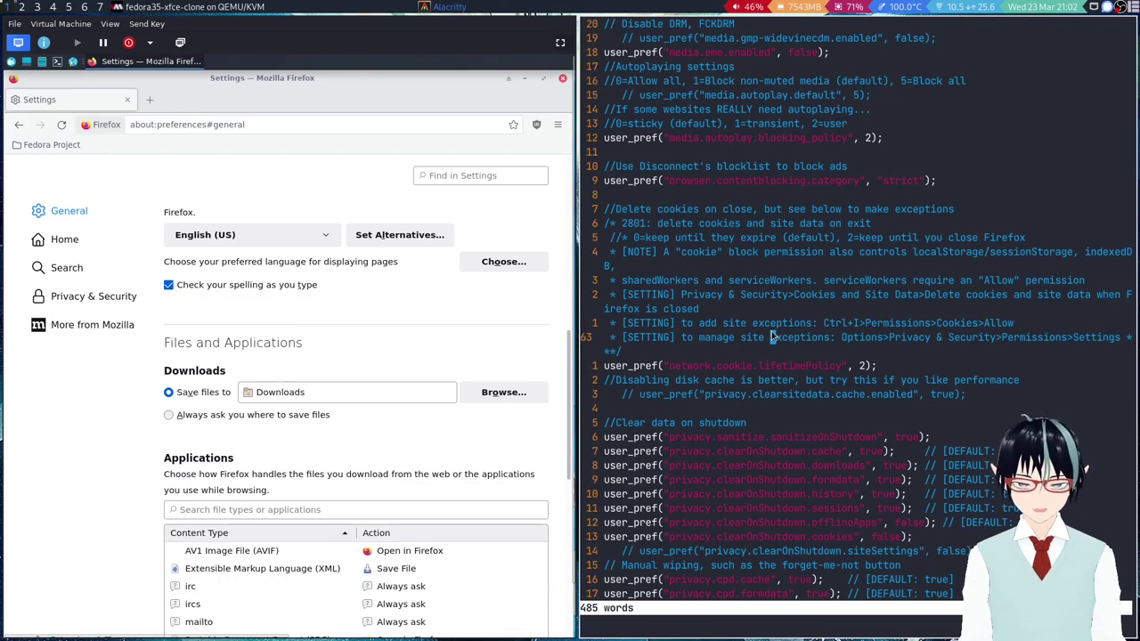
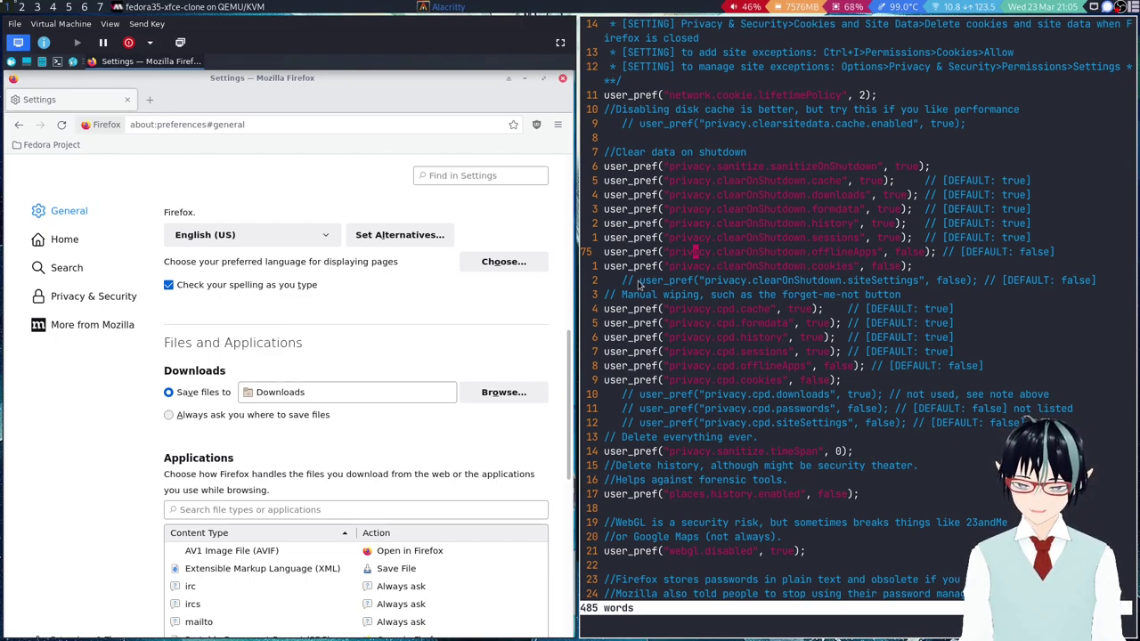
# Scroll through user.js in vim, reviewing the clear-on-shutdown, cpd, WebGL, password and download prefs.
pyautogui.scroll(-3, 885, 410)
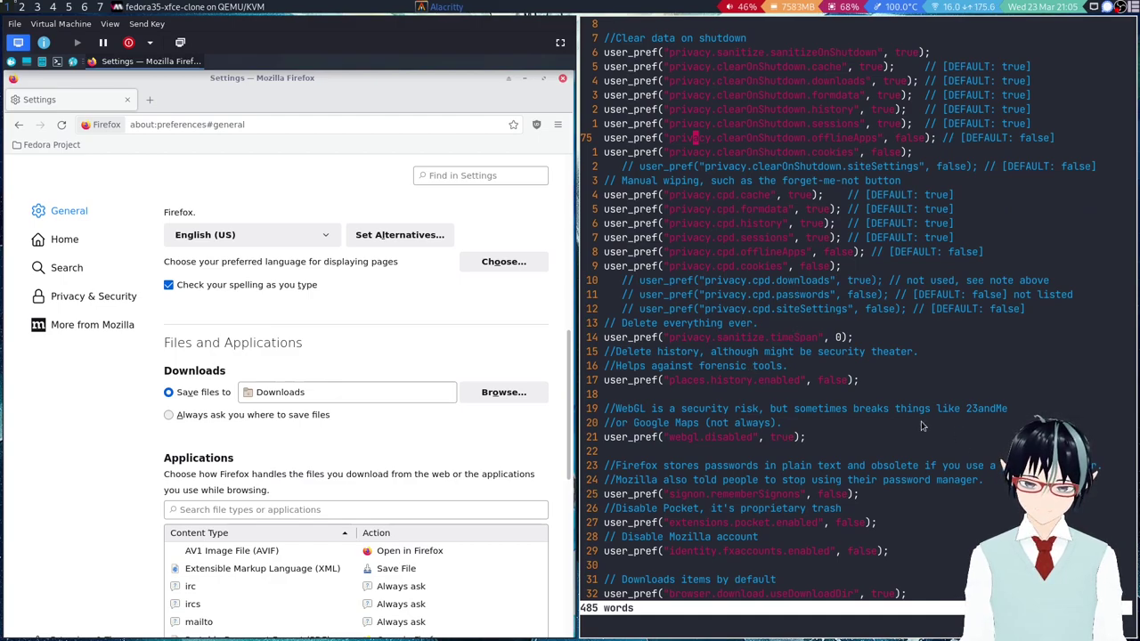
pyautogui.scroll(-2, 921, 424)
pyautogui.scroll(-3, 921, 424)
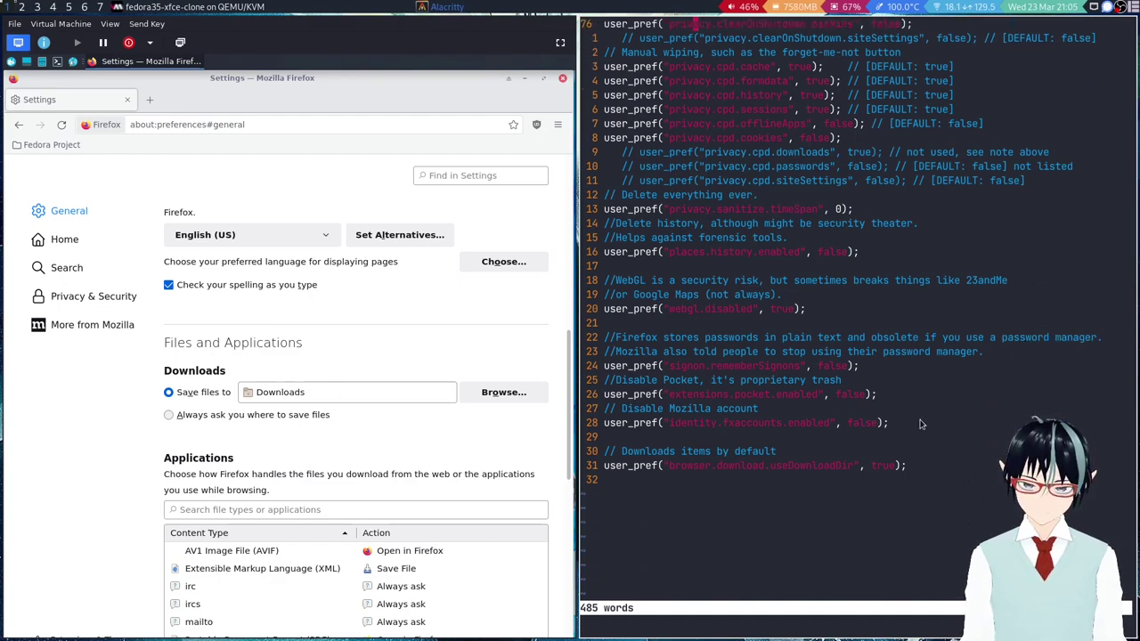
pyautogui.scroll(2, 921, 424)
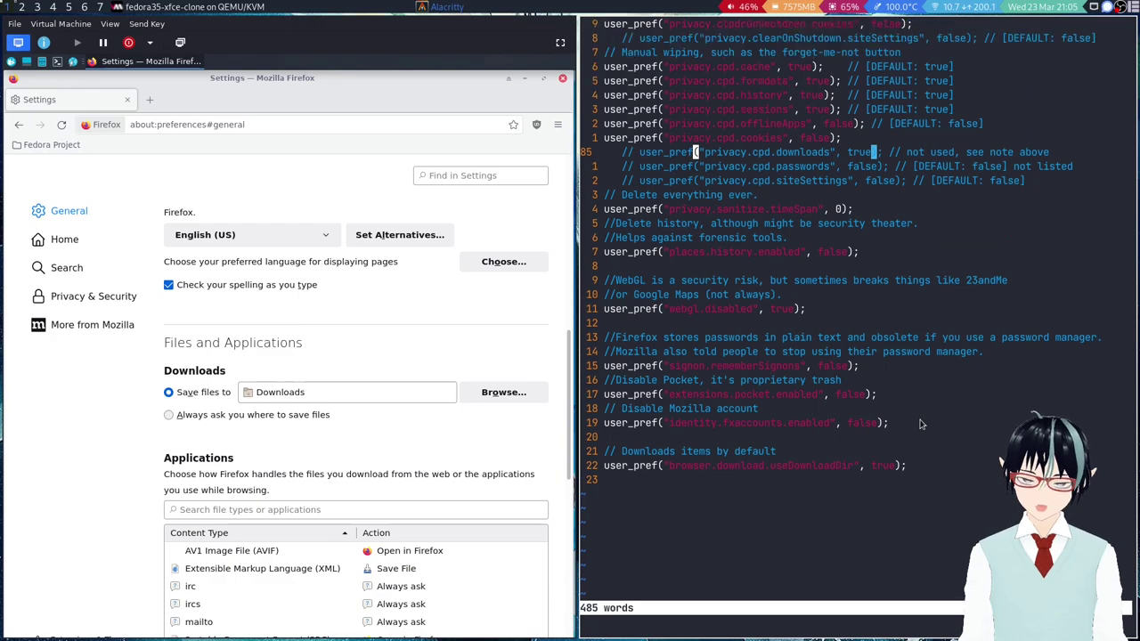
pyautogui.scroll(-2, 921, 424)
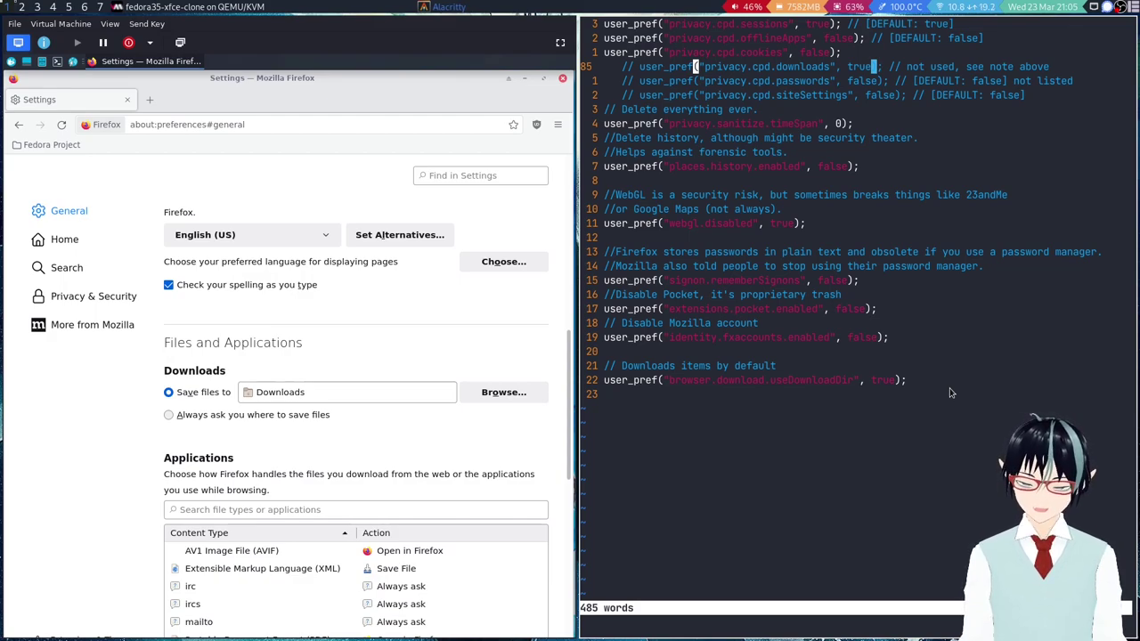
# From the new-tab button's container menu, open one Personal tab and one Work tab.
pyautogui.rightClick(151, 100)
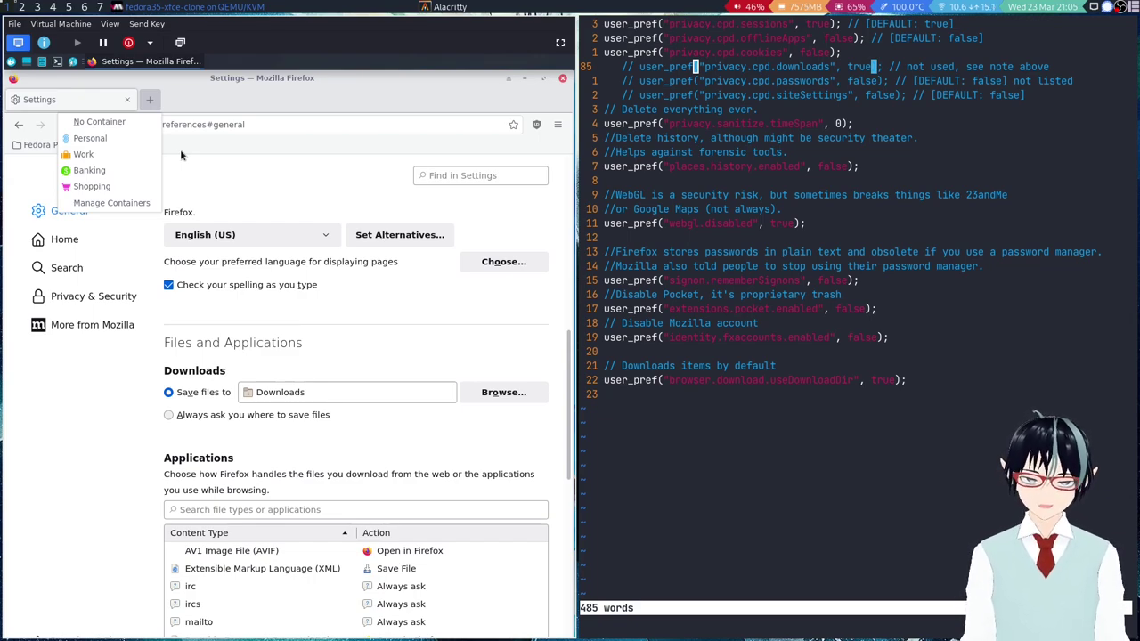
pyautogui.click(92, 140)
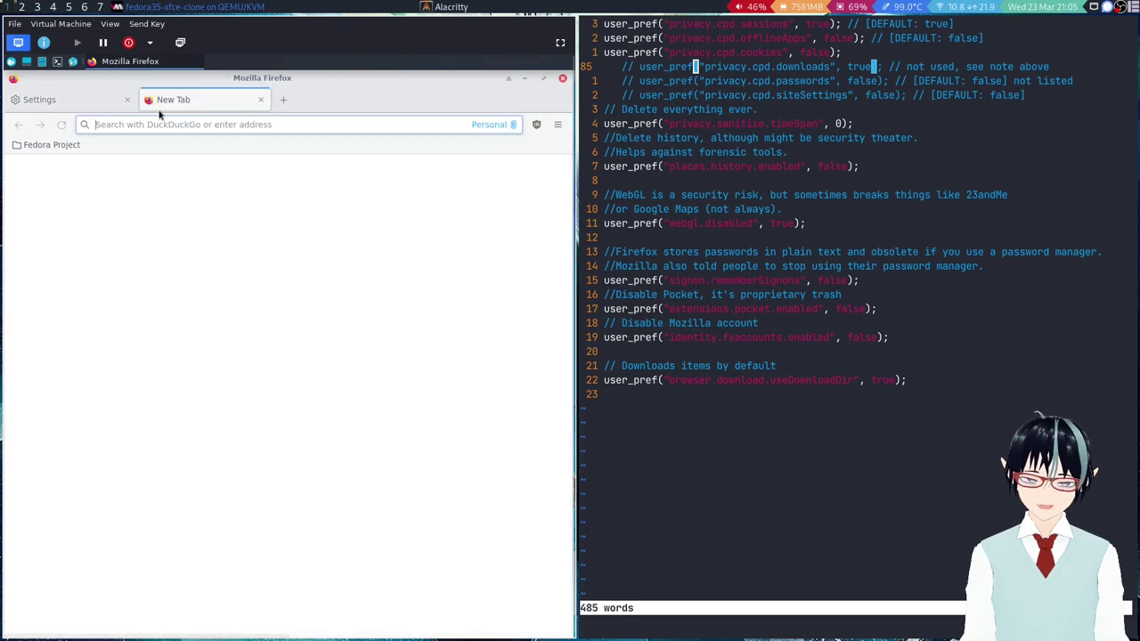
pyautogui.rightClick(283, 100)
pyautogui.click(272, 152)
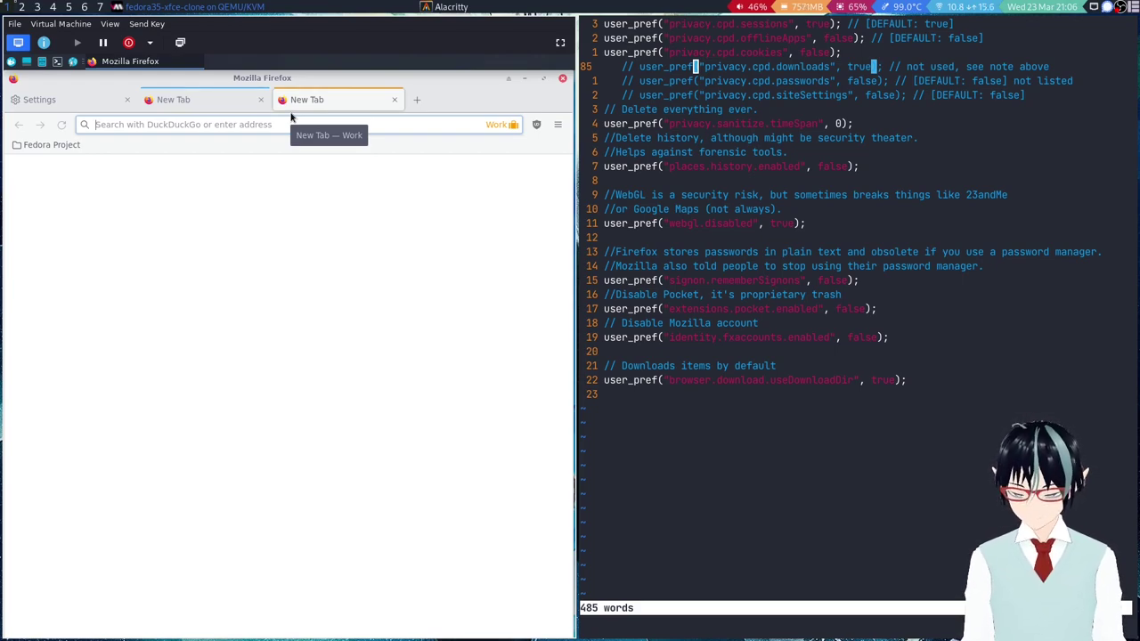
pyautogui.click(390, 226)
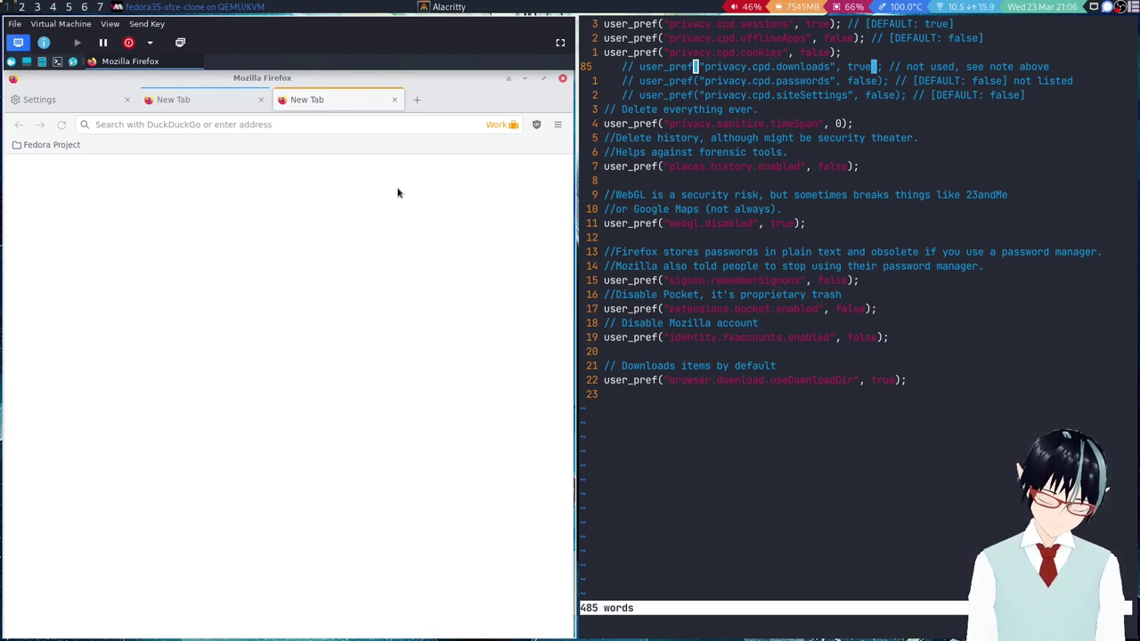
# Load Get Fedora from the Fedora Project bookmarks in an uncontained tab and view its tracking protections.
pyautogui.click(107, 102)
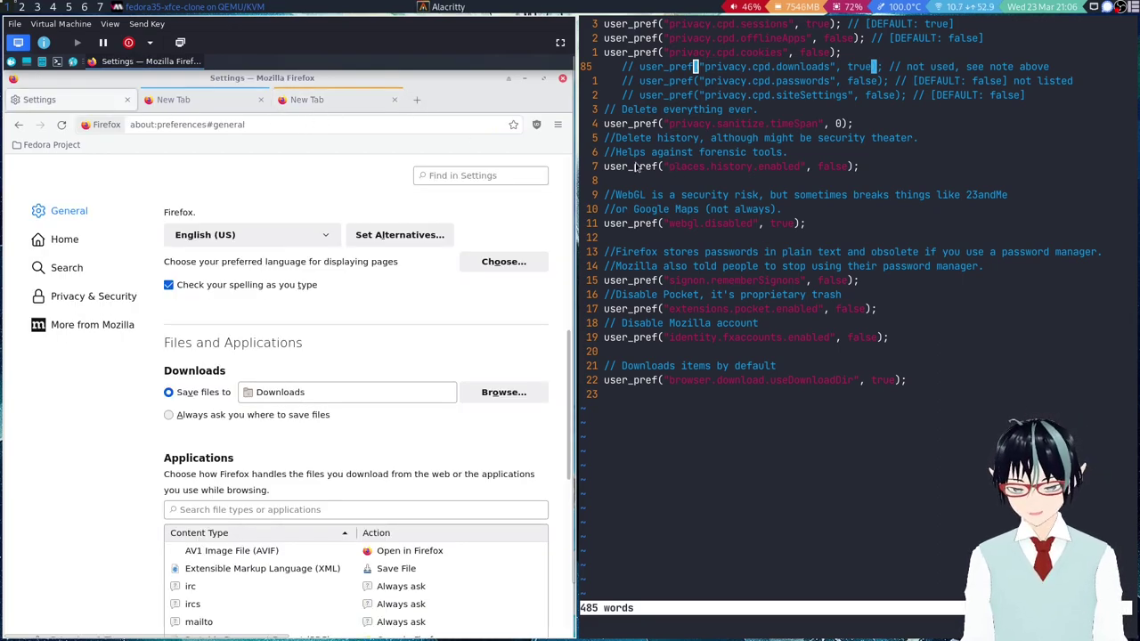
pyautogui.click(416, 99)
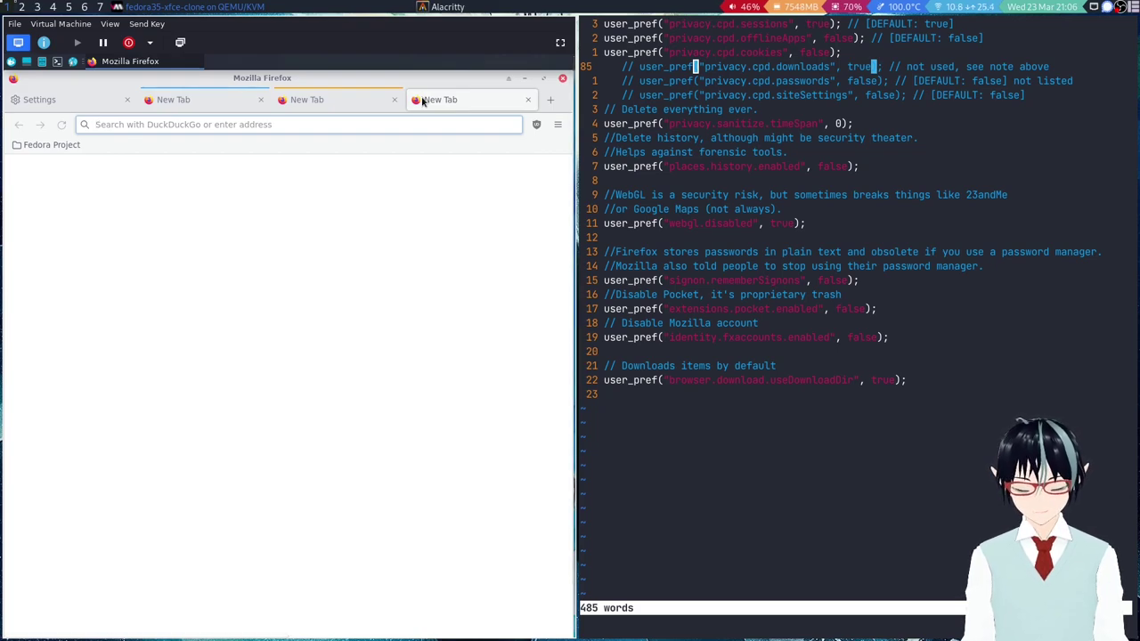
pyautogui.click(52, 144)
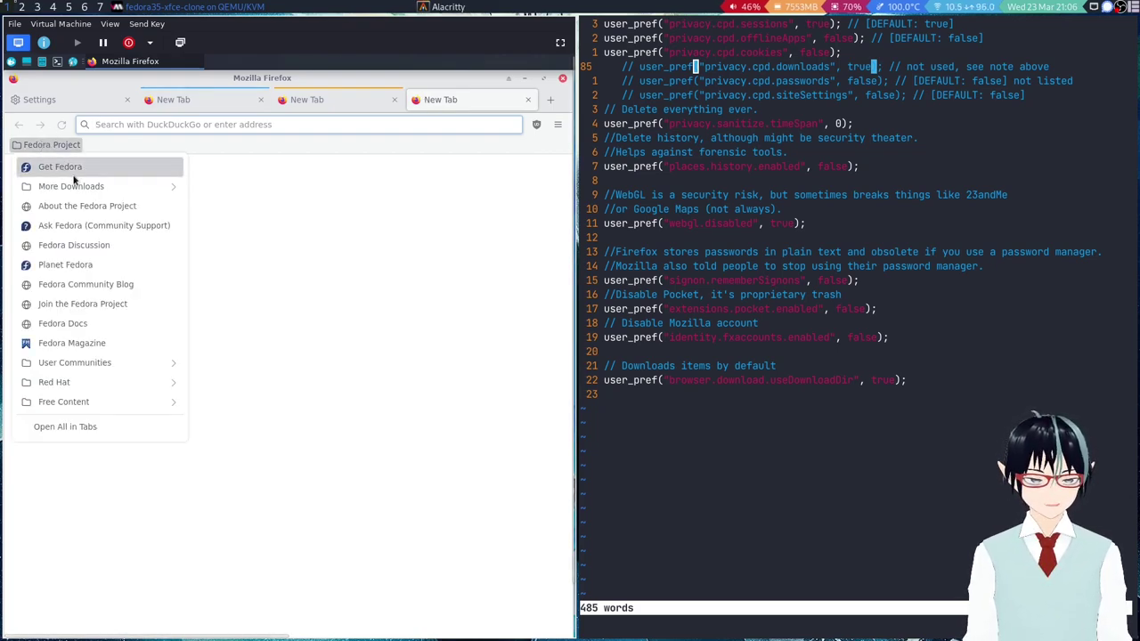
pyautogui.click(53, 167)
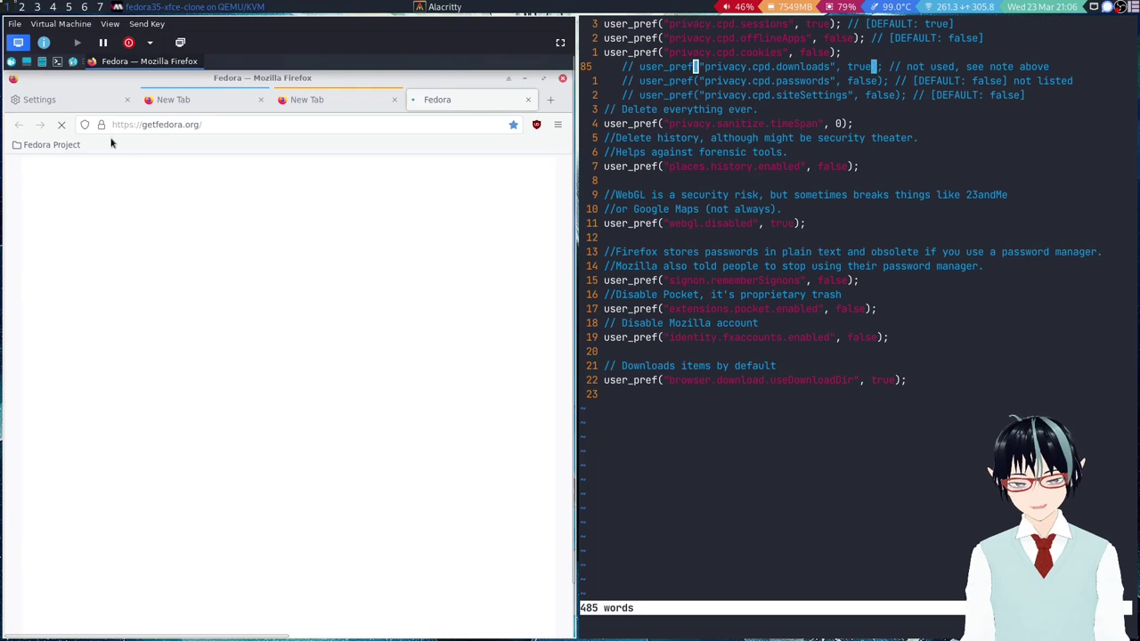
pyautogui.click(81, 127)
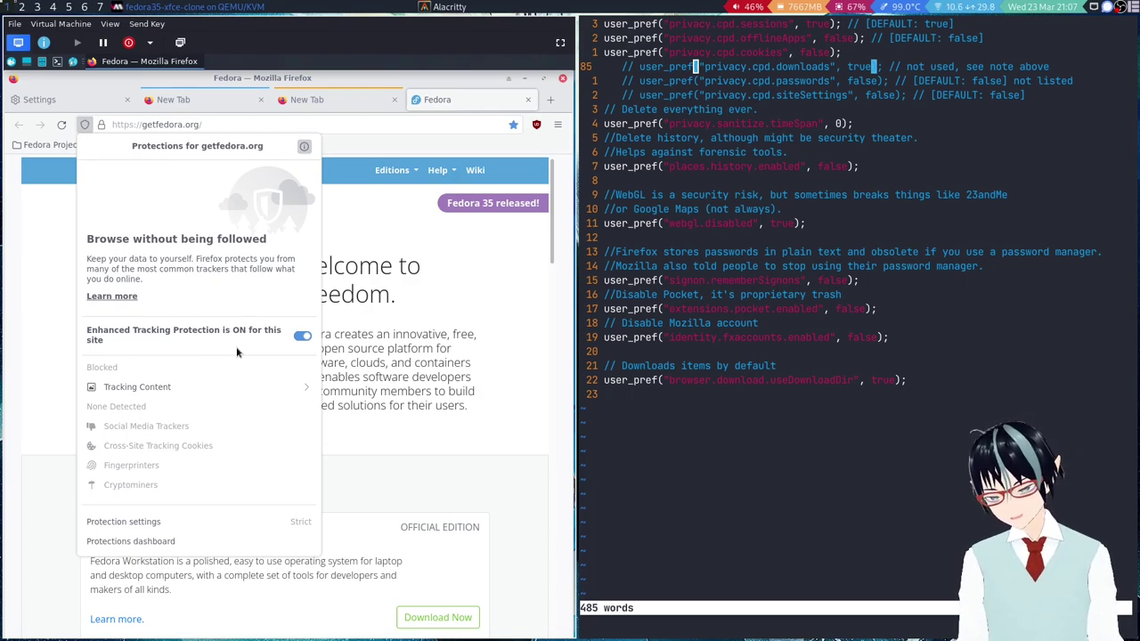
# Check Tracking Content for getfedora.org, close the details, and move to places.history.enabled in the editor.
pyautogui.click(231, 386)
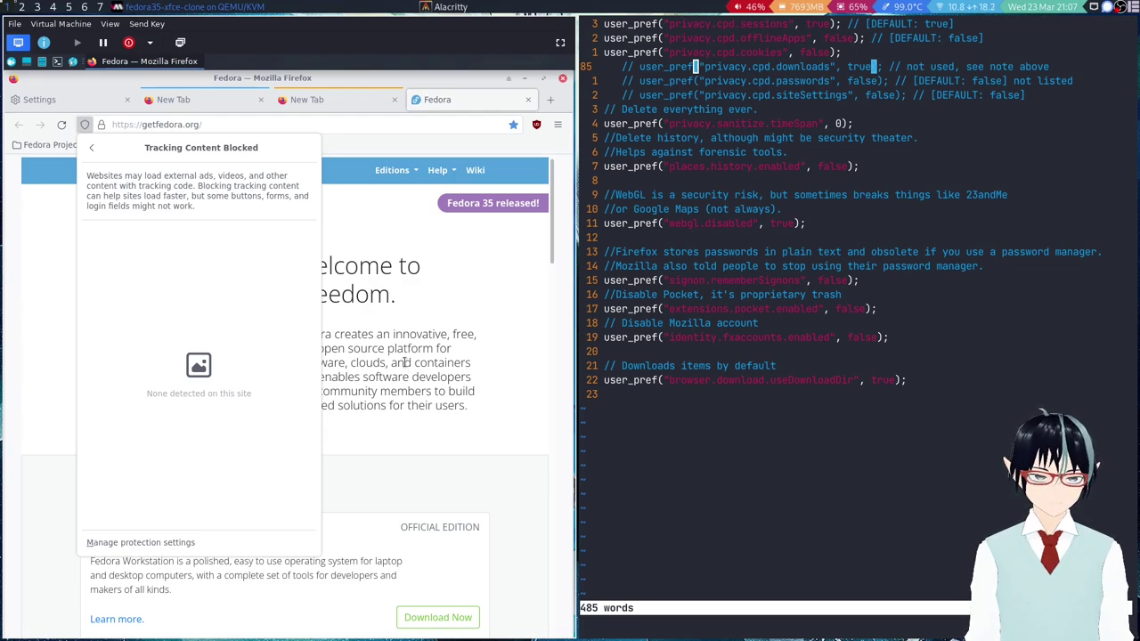
pyautogui.click(406, 366)
pyautogui.scroll(1, 693, 212)
pyautogui.click(693, 212)
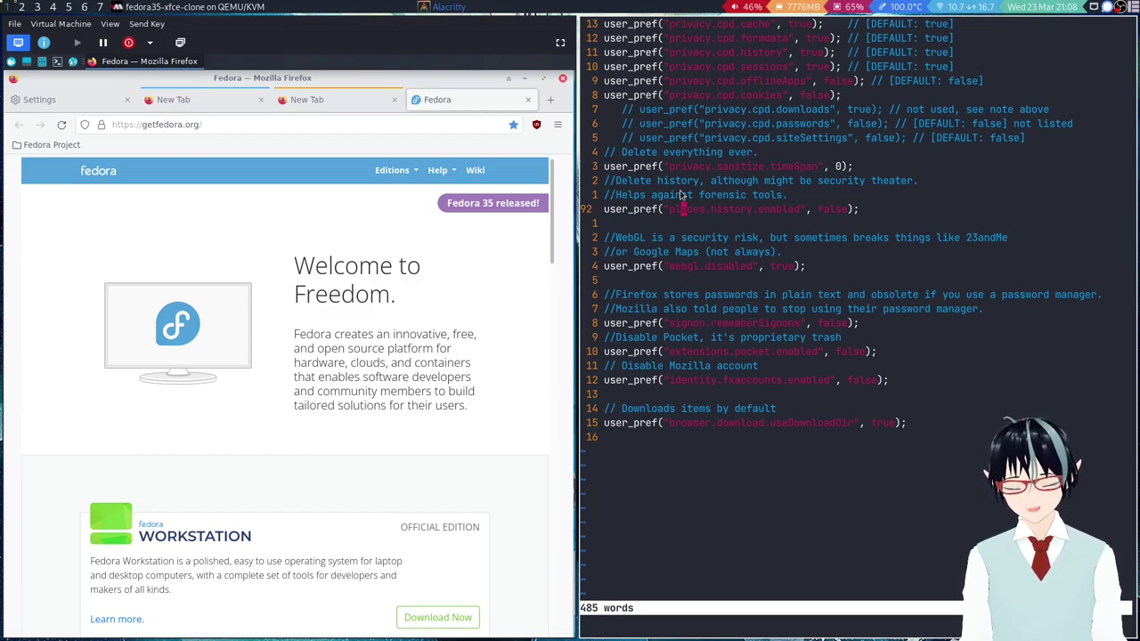
pyautogui.scroll(-1, 765, 265)
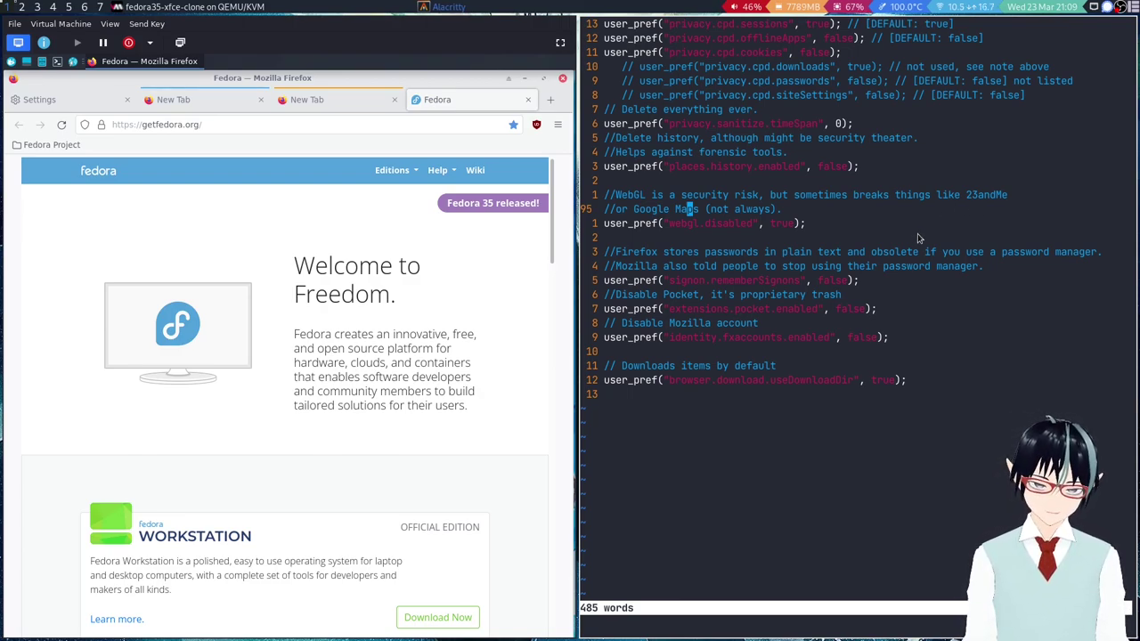
pyautogui.scroll(-1, 764, 230)
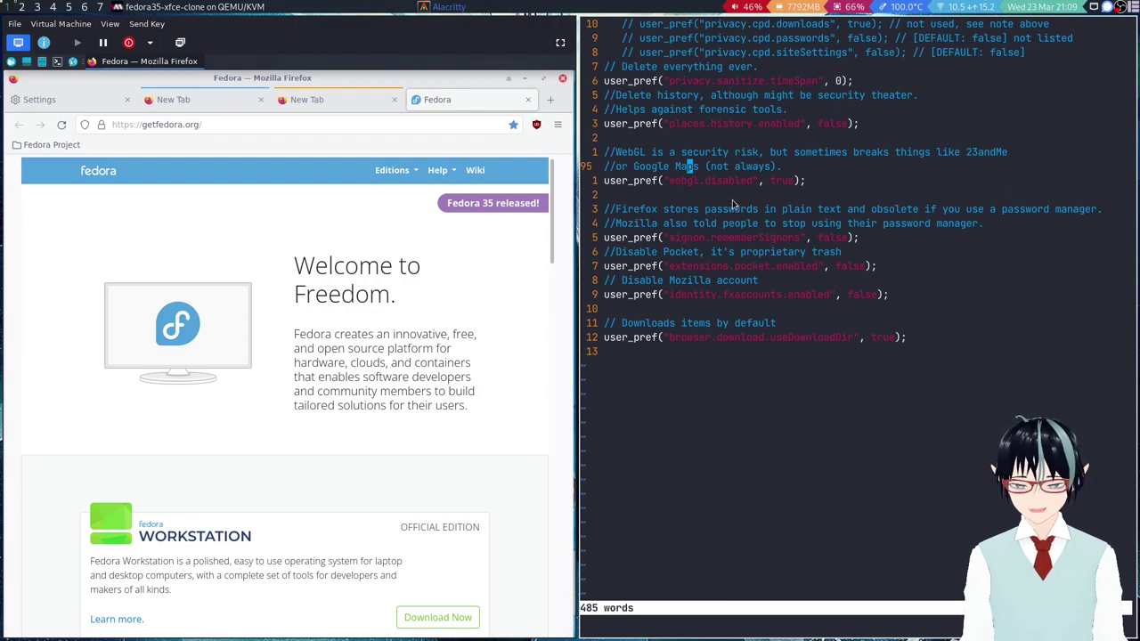
pyautogui.scroll(-1, 924, 377)
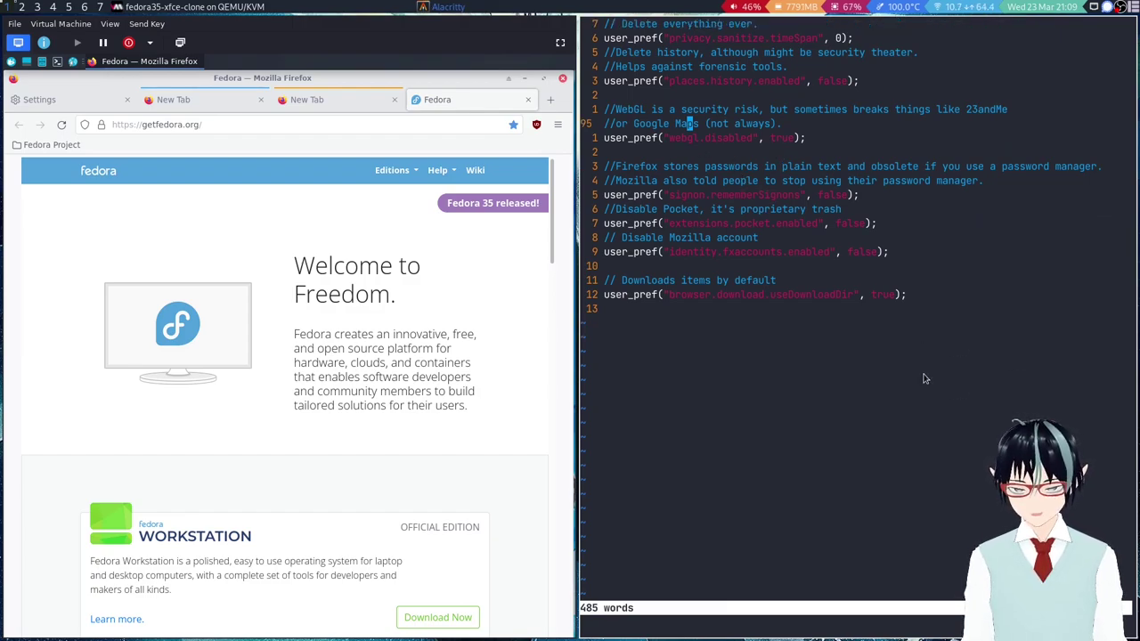
pyautogui.click(675, 196)
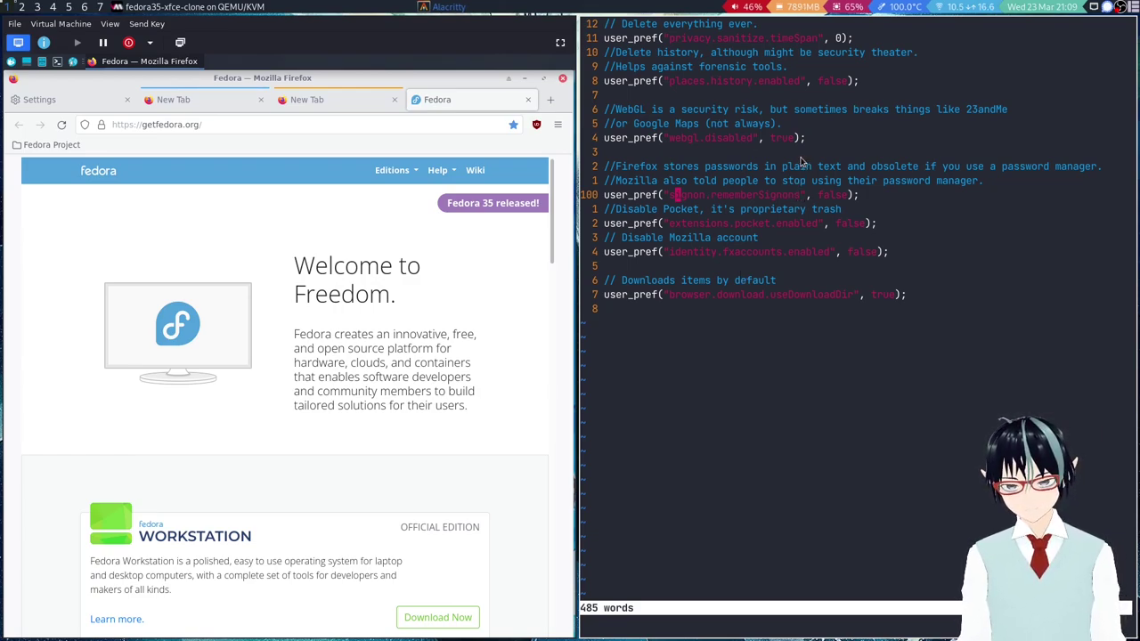
pyautogui.scroll(1, 800, 164)
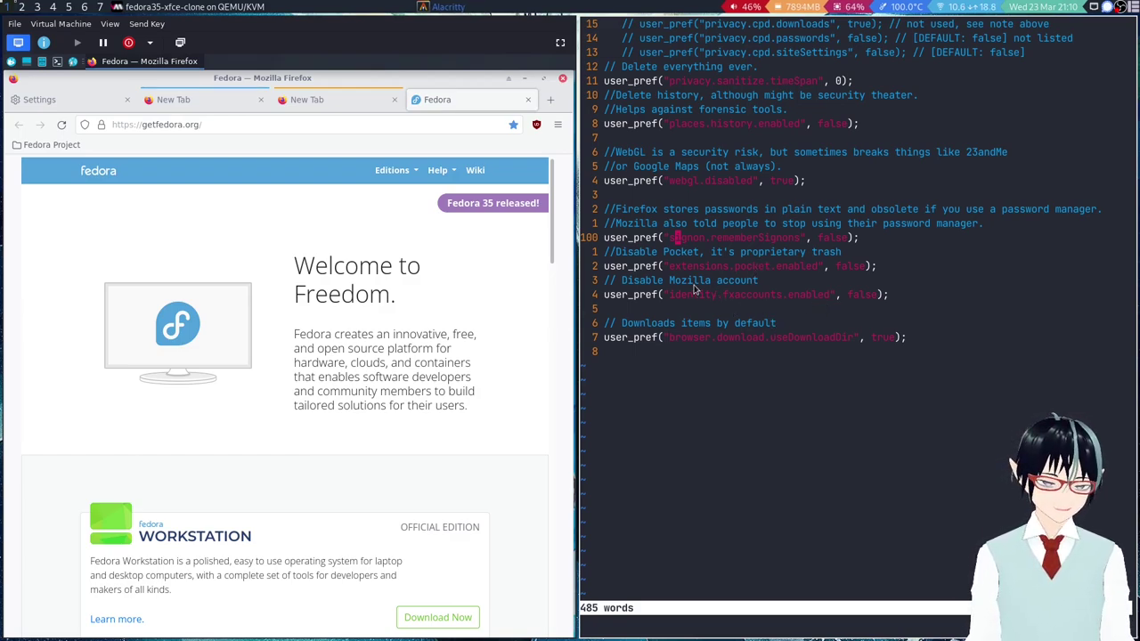
pyautogui.scroll(-1, 700, 266)
pyautogui.scroll(-1, 713, 236)
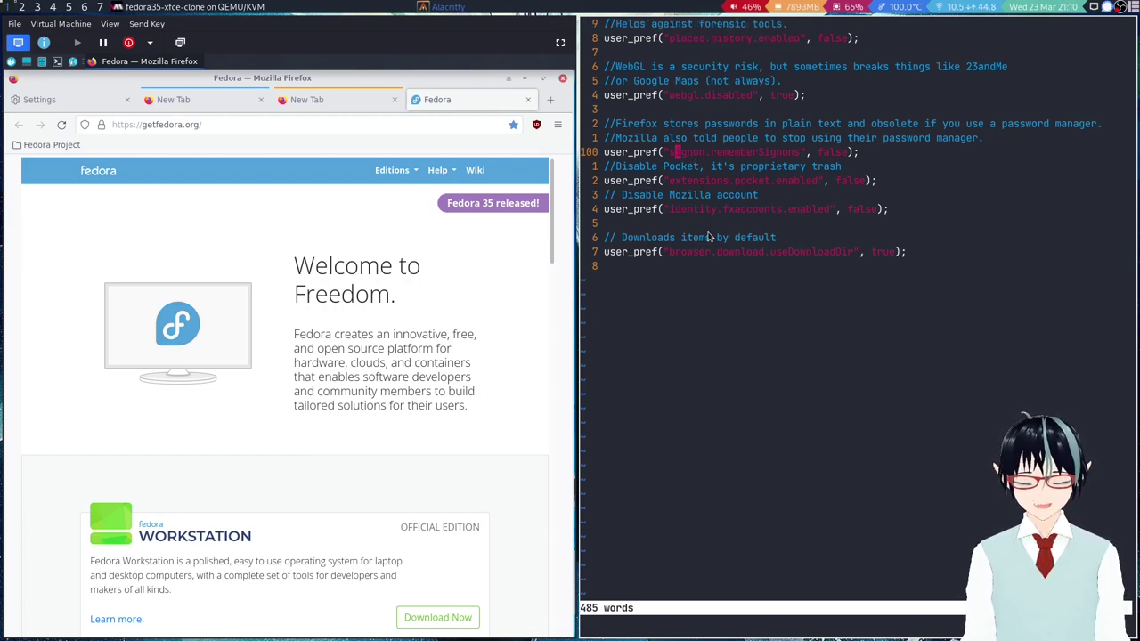
pyautogui.scroll(1, 691, 228)
pyautogui.scroll(-2, 734, 249)
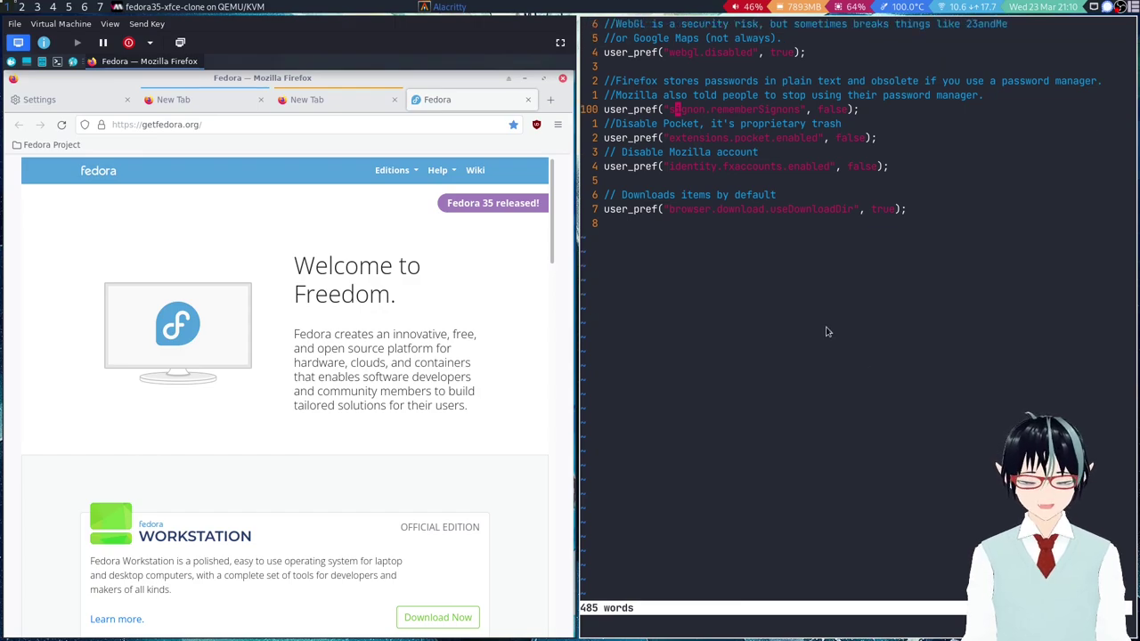
pyautogui.scroll(1, 726, 236)
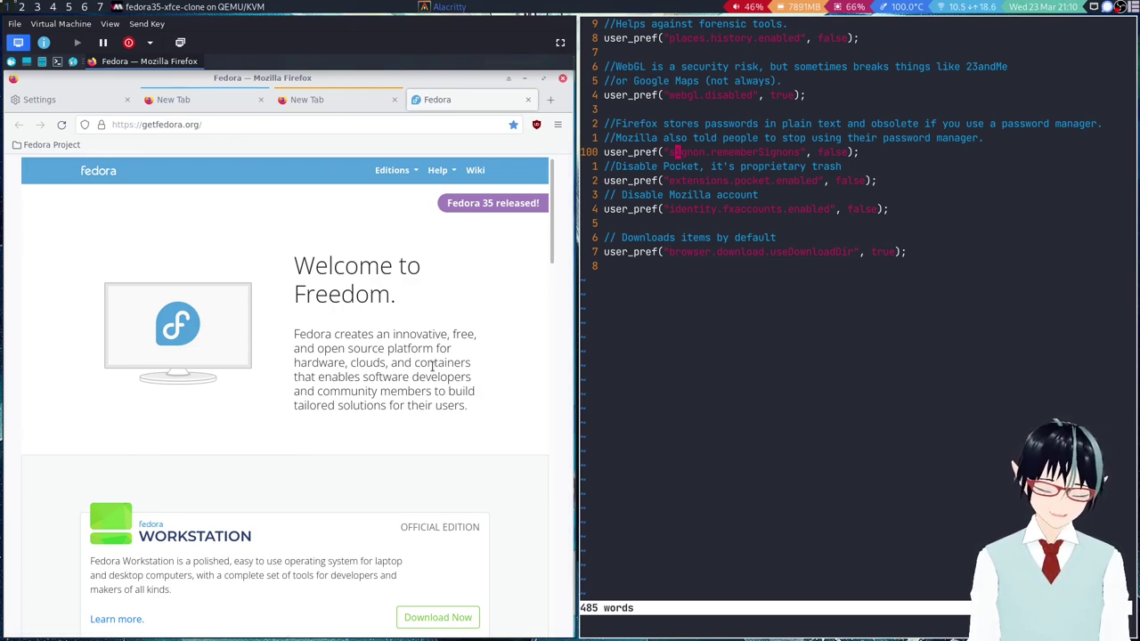
# Save the Fedora logo image as g-monitor-fedoralogo.png and dismiss the downloads panel.
pyautogui.rightClick(204, 316)
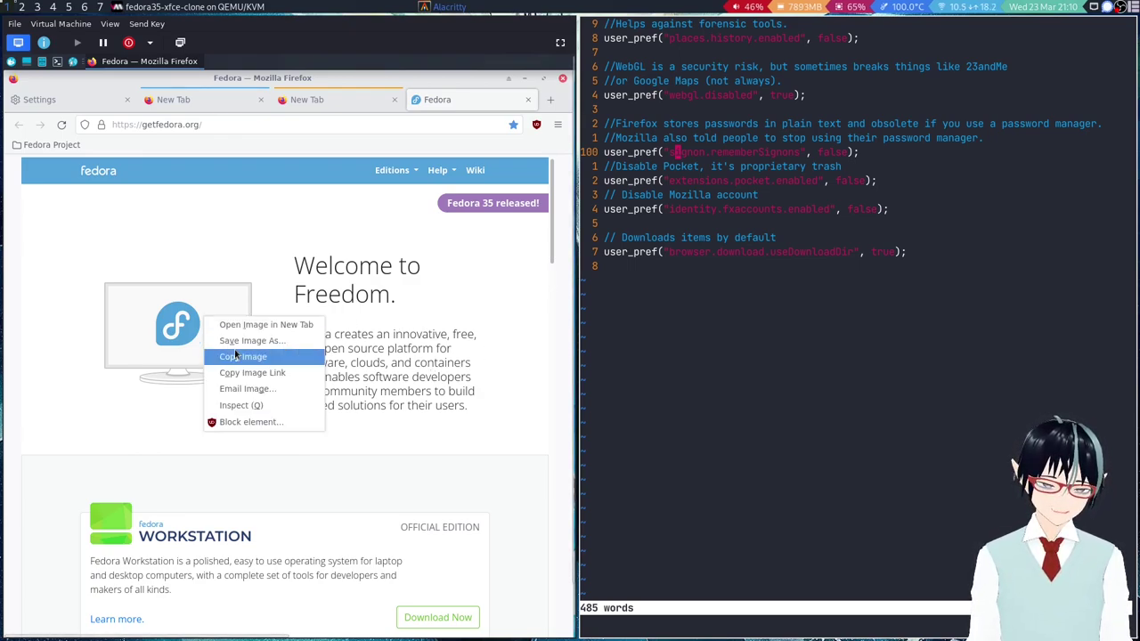
pyautogui.click(239, 342)
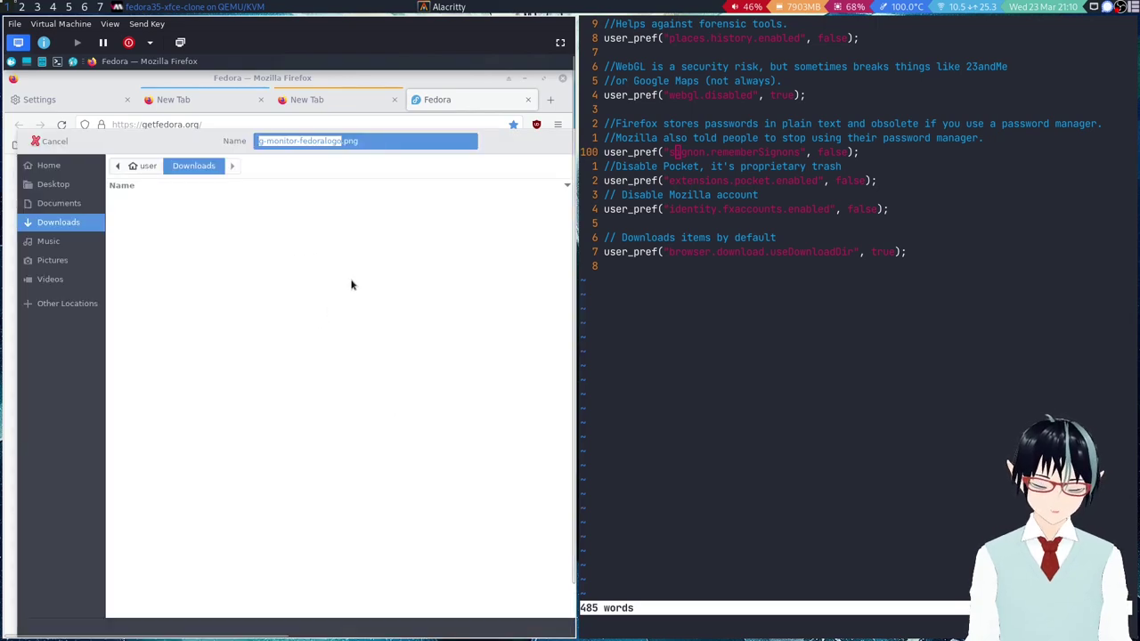
pyautogui.press('Return')
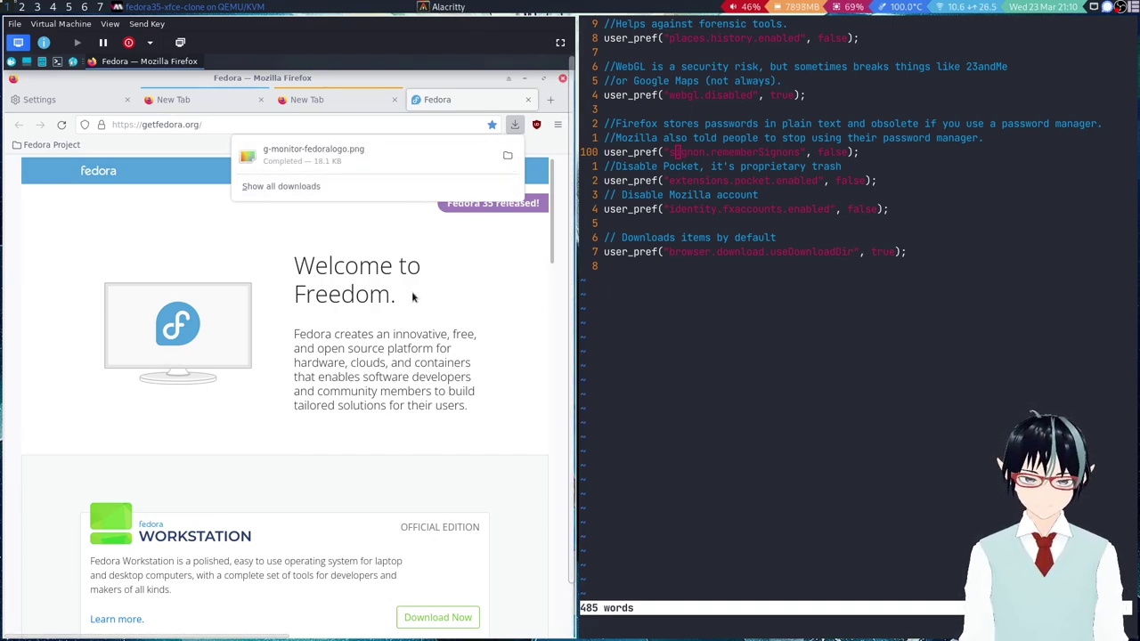
pyautogui.click(386, 273)
# Open the Fedora Workstation download page and put the editor caret on the useDownloadDir value.
pyautogui.scroll(-1, 402, 295)
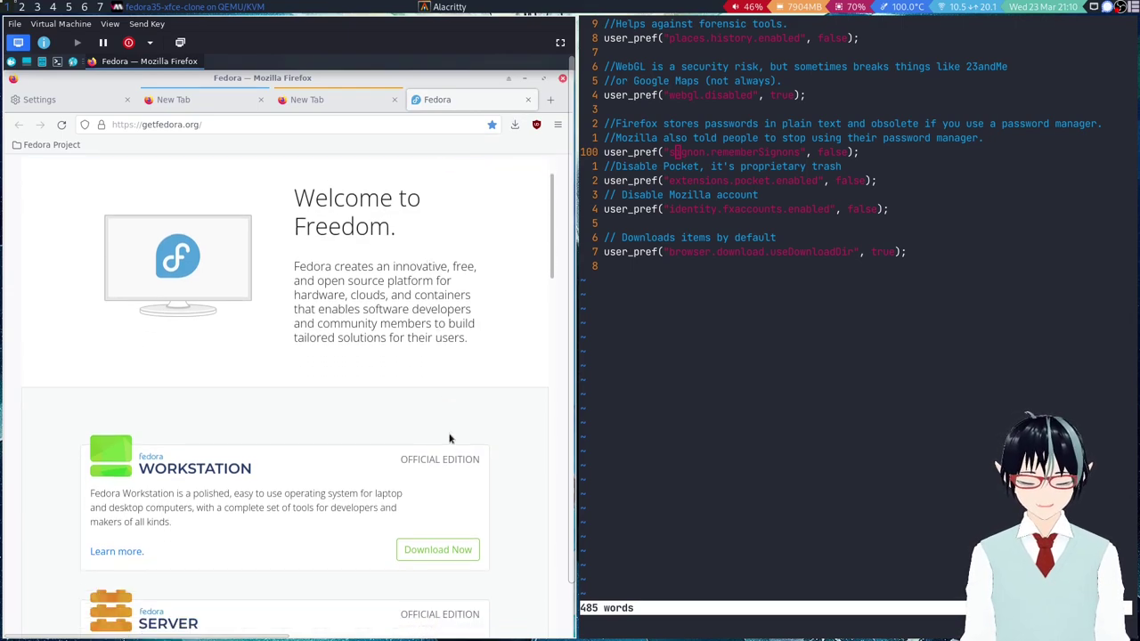
pyautogui.click(437, 545)
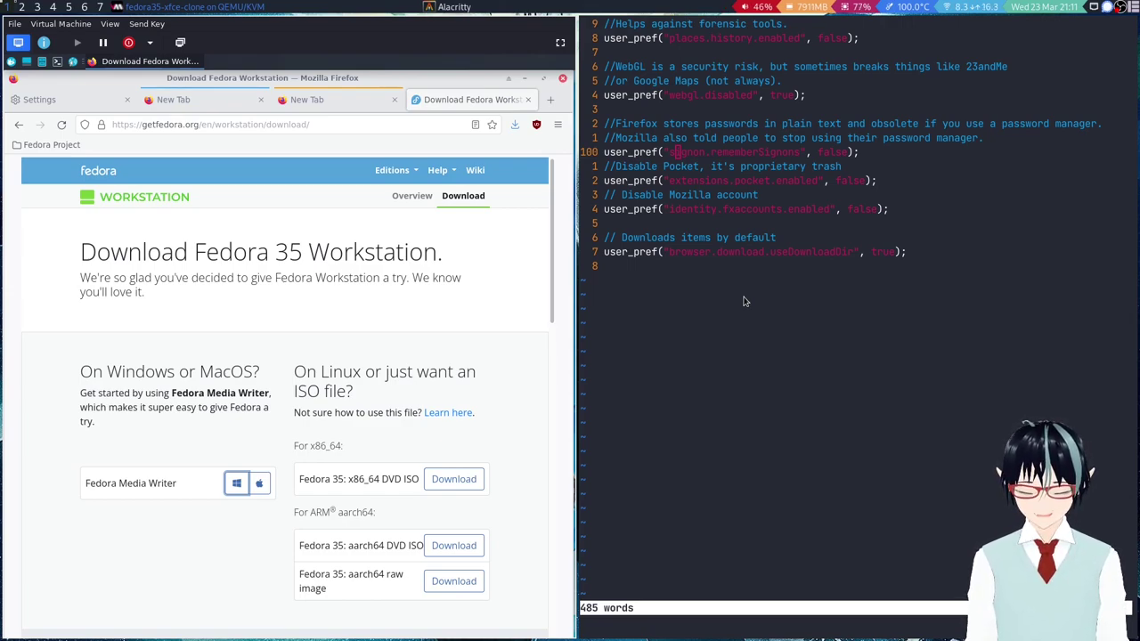
pyautogui.click(871, 256)
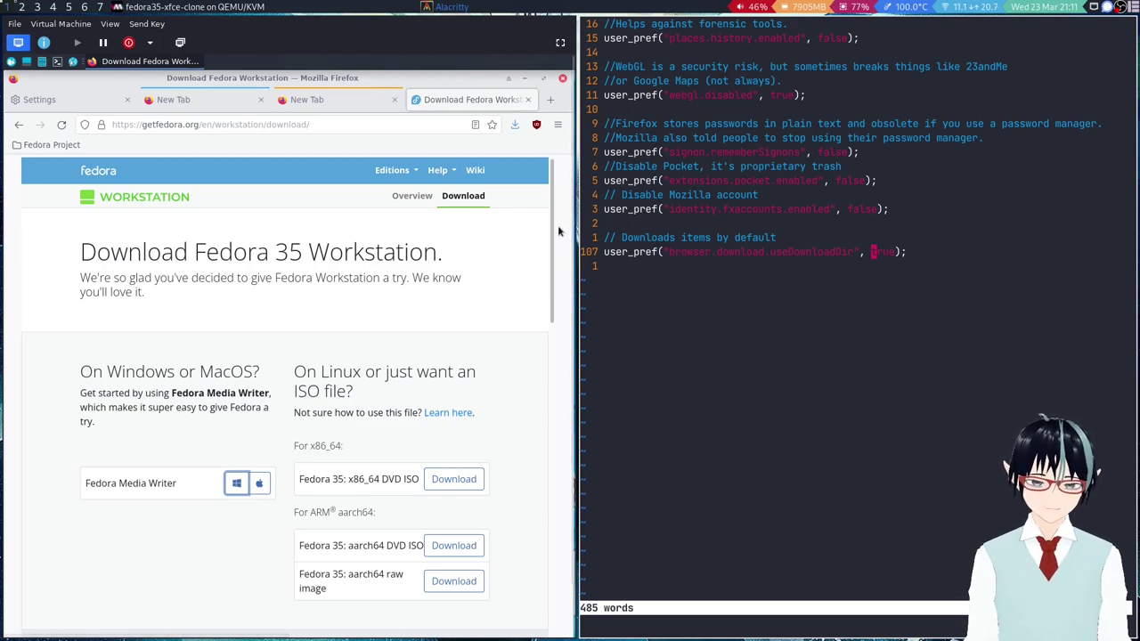
pyautogui.click(554, 126)
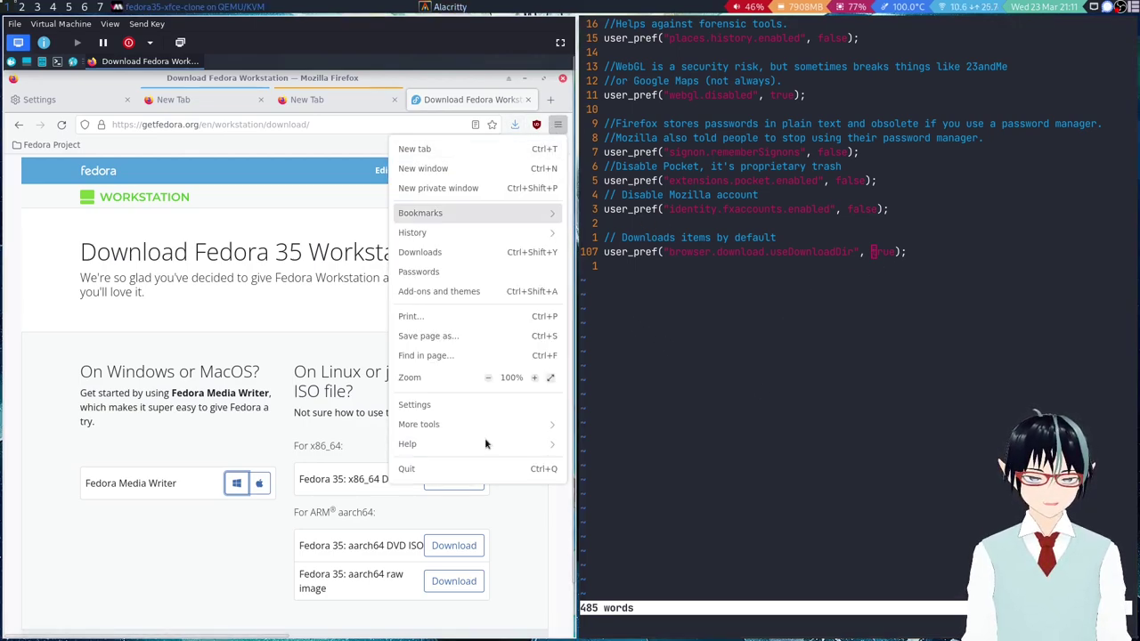
# Search Settings for 'download', choose 'Always ask you where to save files', and return to the Fedora tab.
pyautogui.click(445, 406)
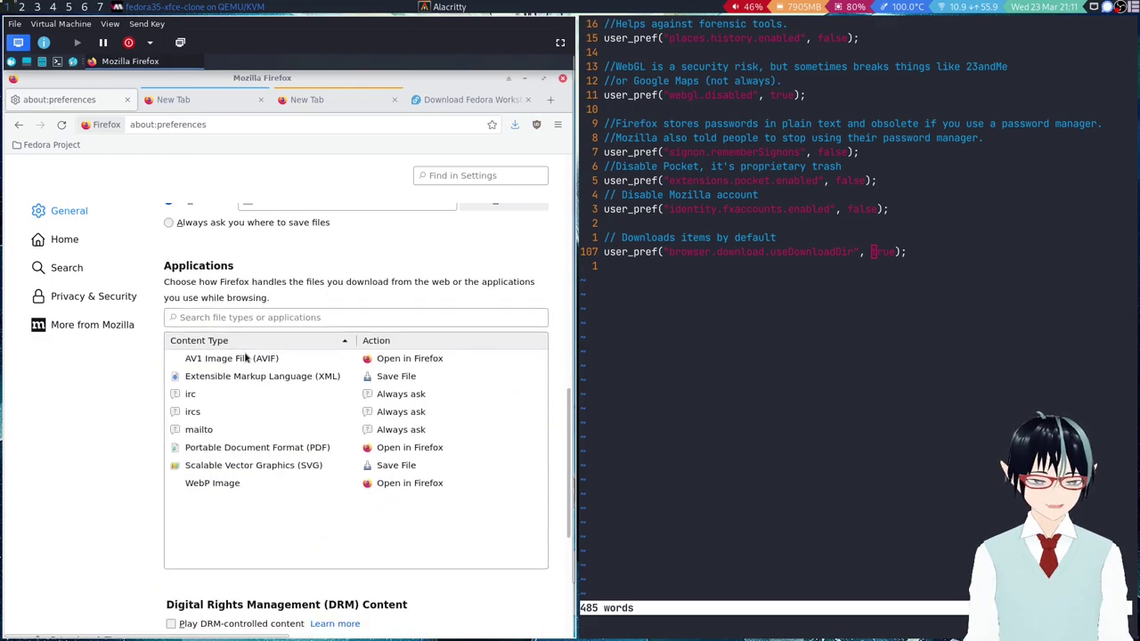
pyautogui.scroll(-3, 247, 363)
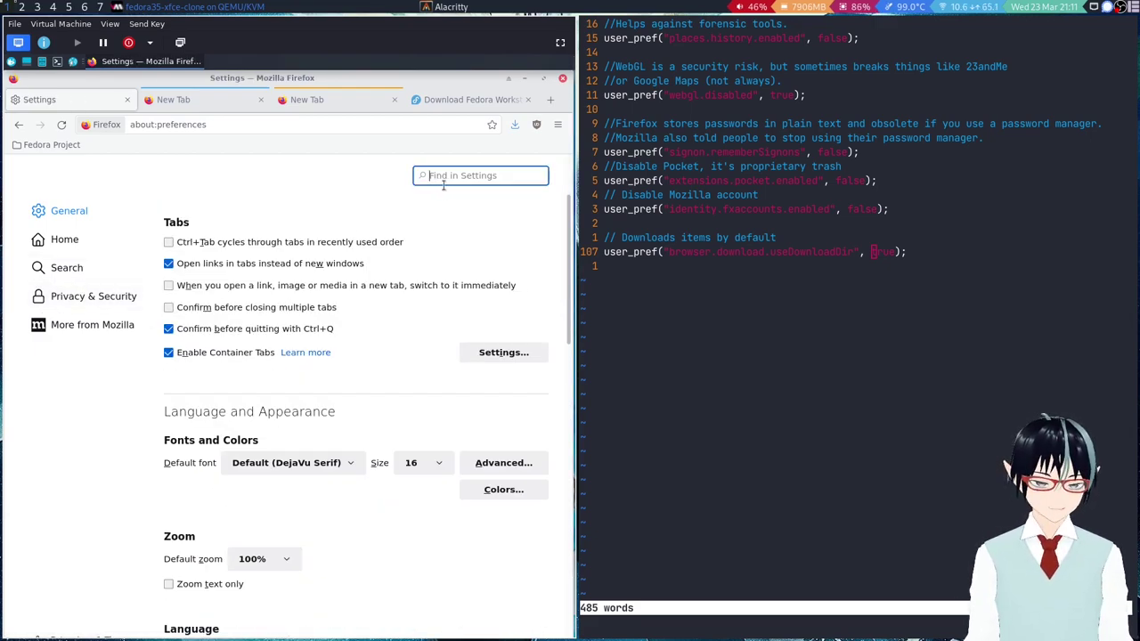
pyautogui.write('download')
pyautogui.click(169, 284)
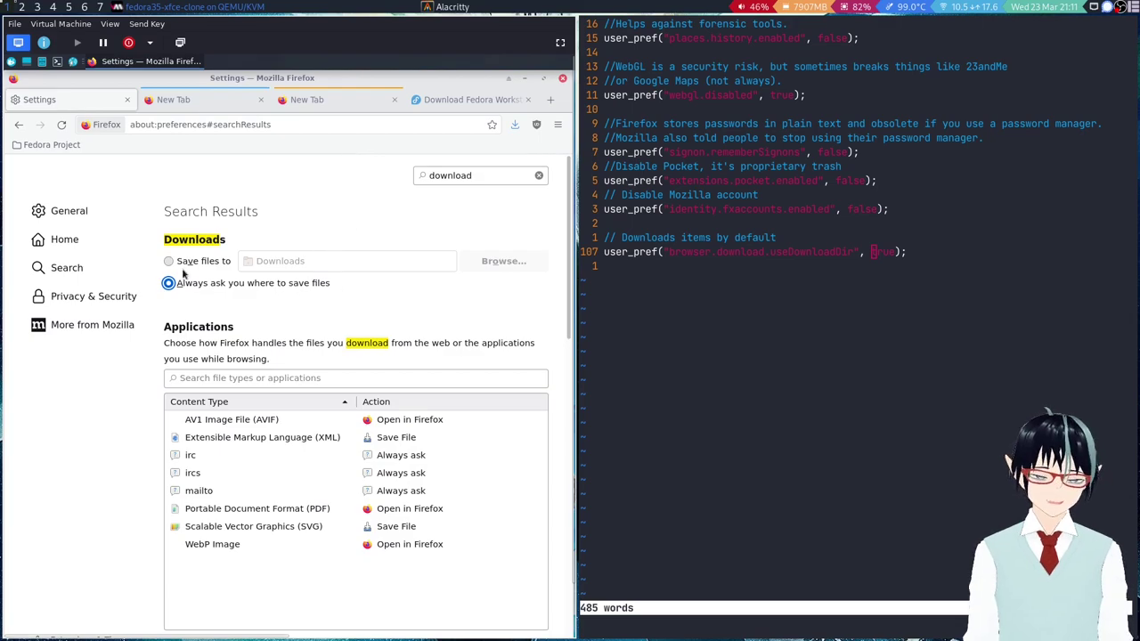
pyautogui.click(472, 100)
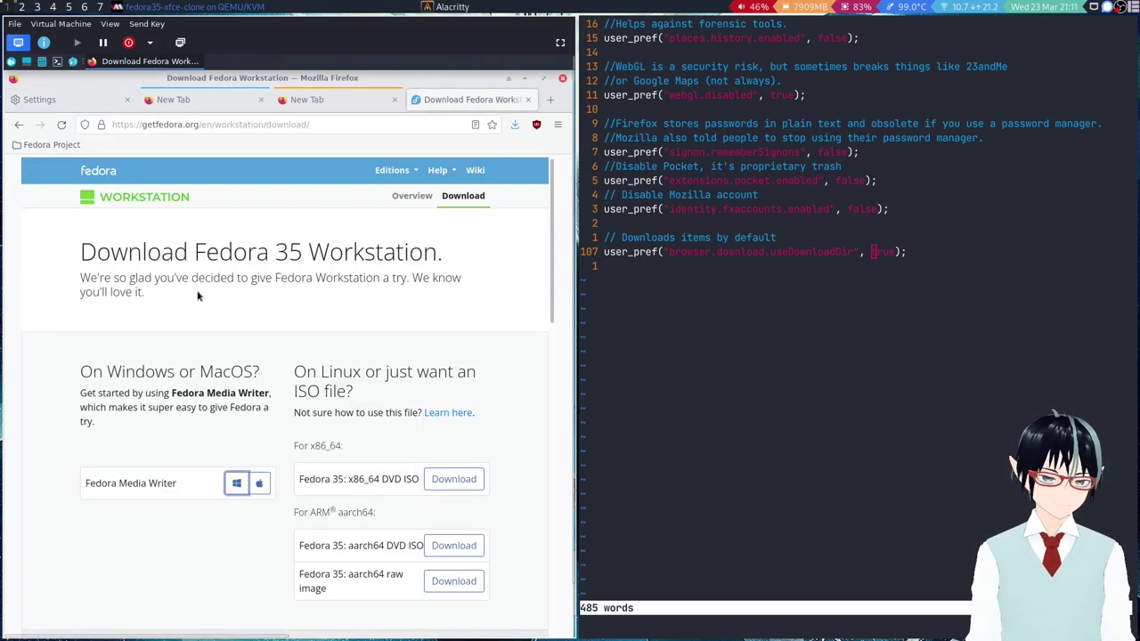
# Start the Windows Fedora Media Writer download, cancel the save prompt, and make the VM fullscreen.
pyautogui.click(235, 480)
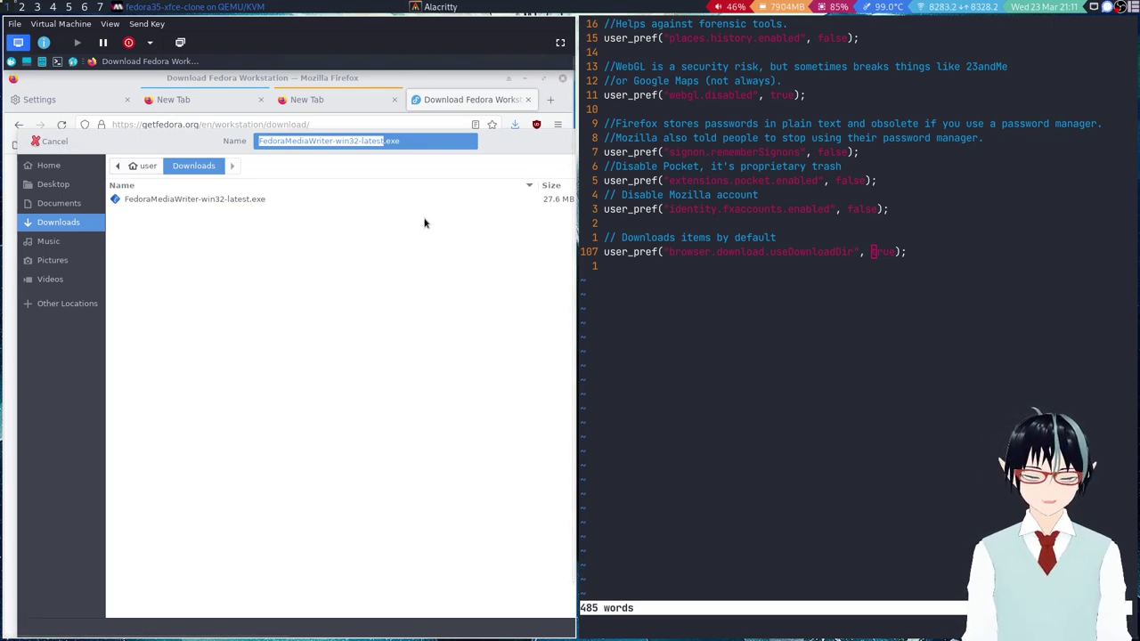
pyautogui.press('Return')
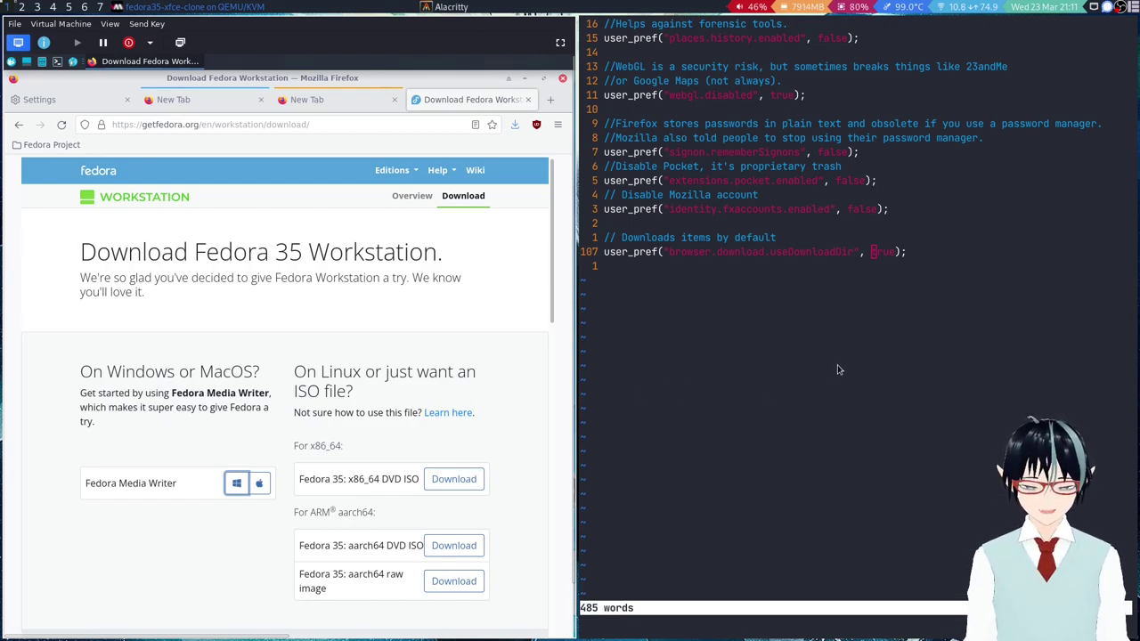
pyautogui.scroll(14, 836, 377)
pyautogui.scroll(9, 848, 307)
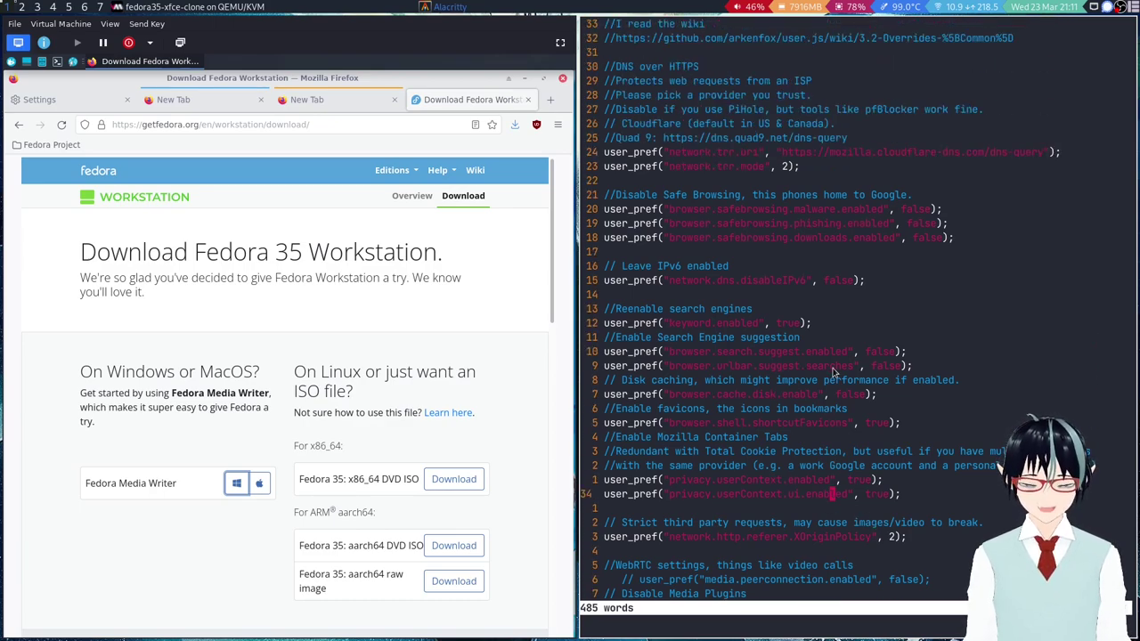
pyautogui.click(828, 367)
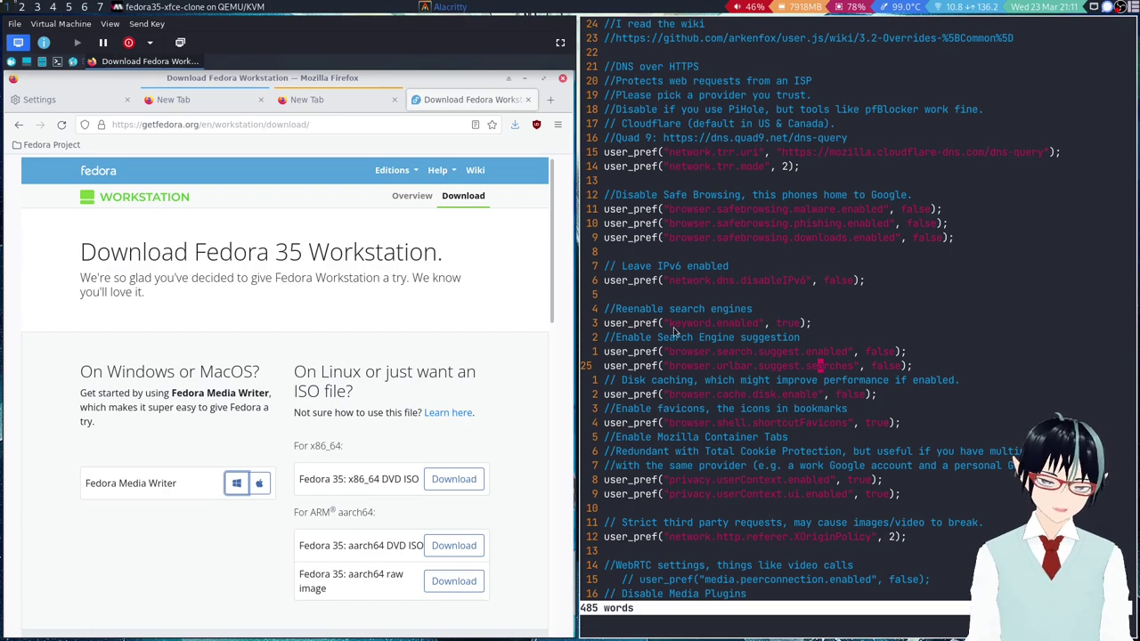
pyautogui.click(561, 41)
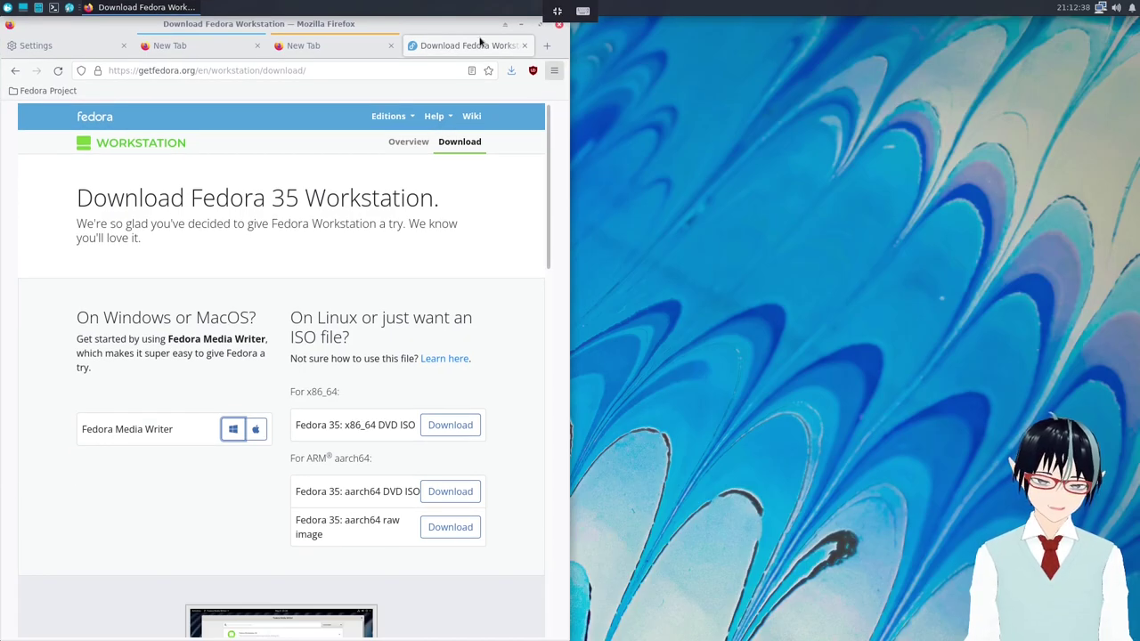
# Float and enlarge the Firefox window, then close both New Tab tabs and the Settings tab.
pyautogui.moveTo(472, 23); pyautogui.dragTo(994, 82)
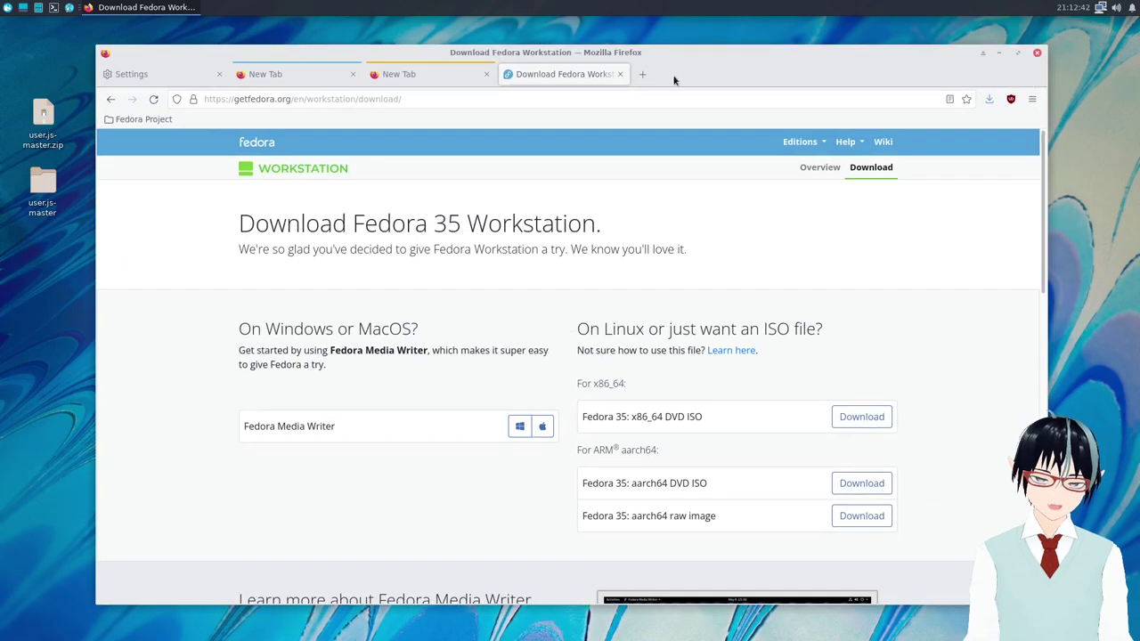
pyautogui.middleClick(453, 74)
pyautogui.middleClick(273, 75)
pyautogui.middleClick(182, 74)
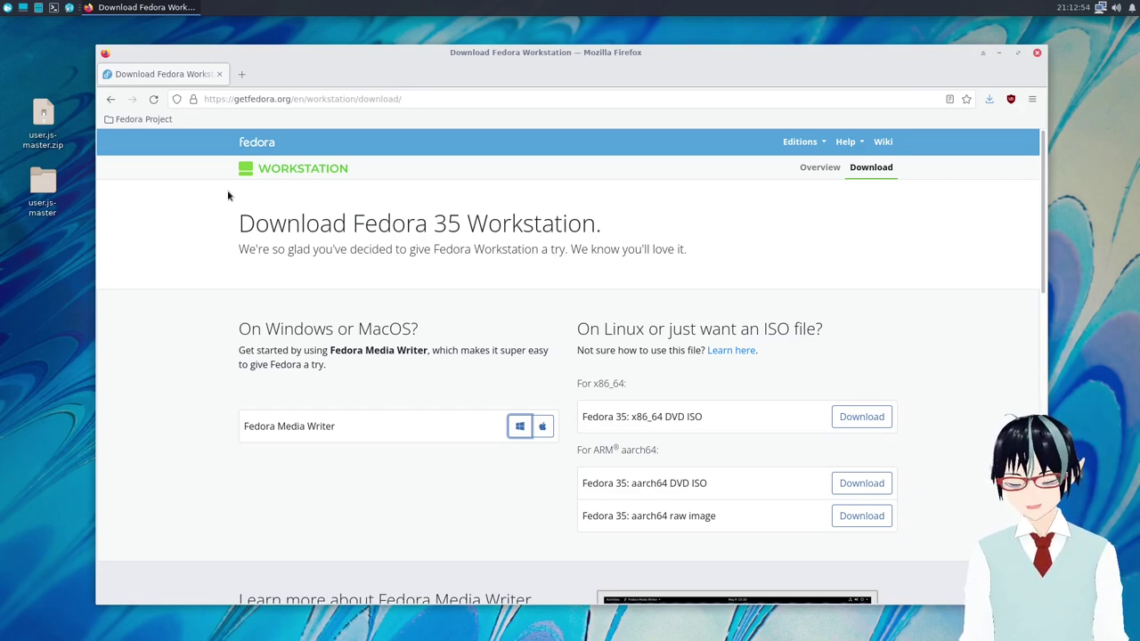
# Discard the typed 'youtube.' address and navigate the tab to amazon.com instead.
pyautogui.click(273, 104)
pyautogui.write('youtube.')
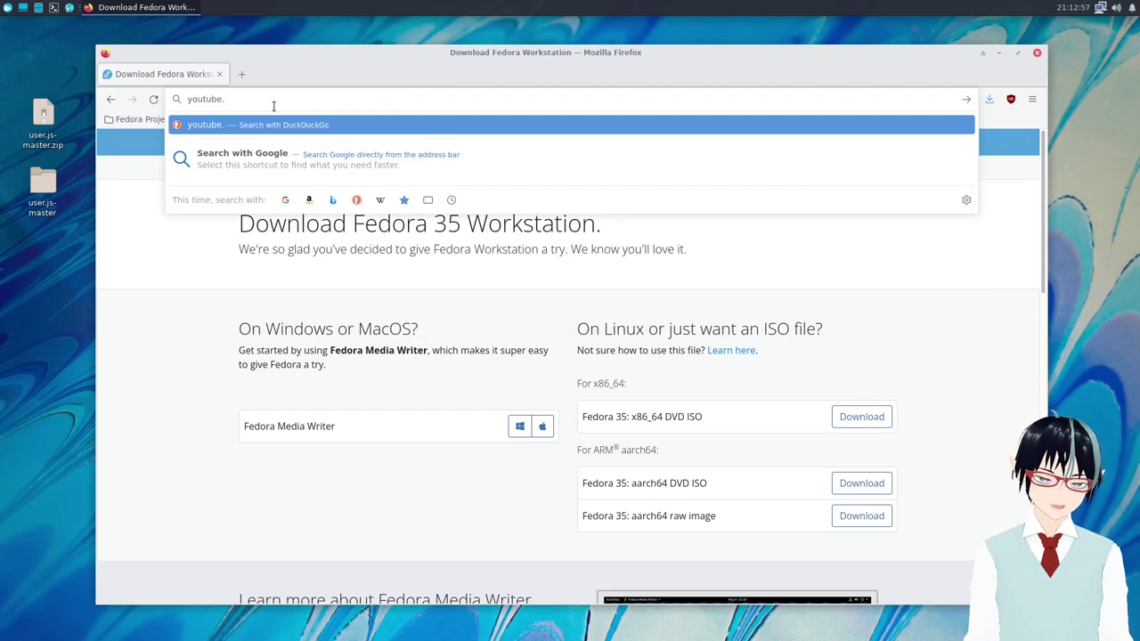
pyautogui.hotkey('ctrl', 'a')
pyautogui.press('BackSpace')
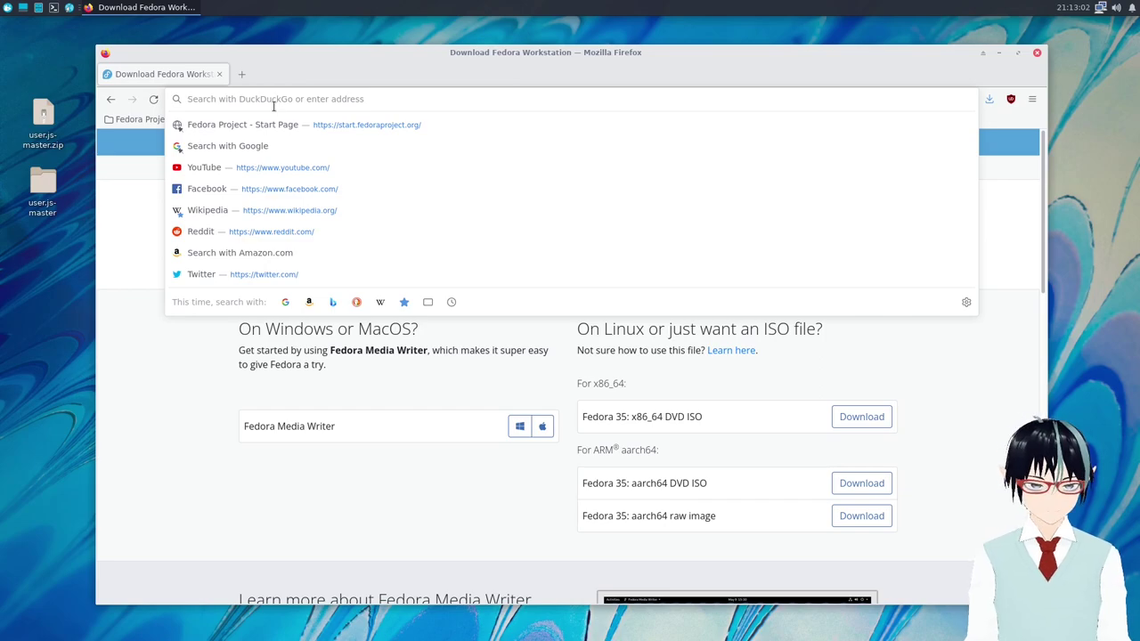
pyautogui.press('Escape')
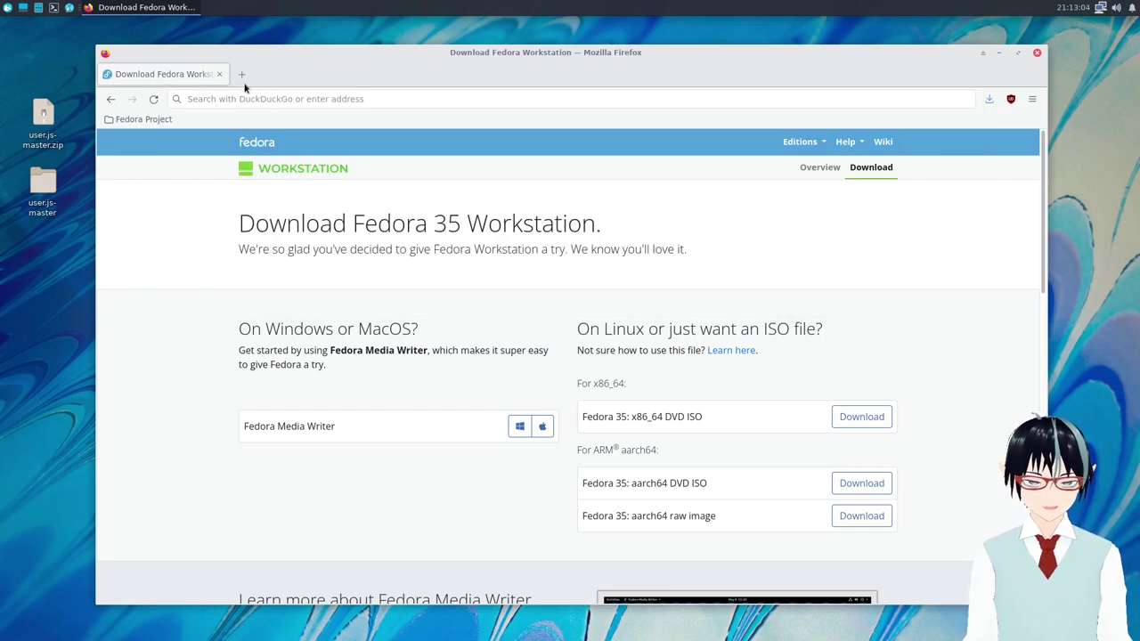
pyautogui.click(236, 98)
pyautogui.press('Down')
pyautogui.press('Up')
pyautogui.write('amazon.com')
pyautogui.press('Return')
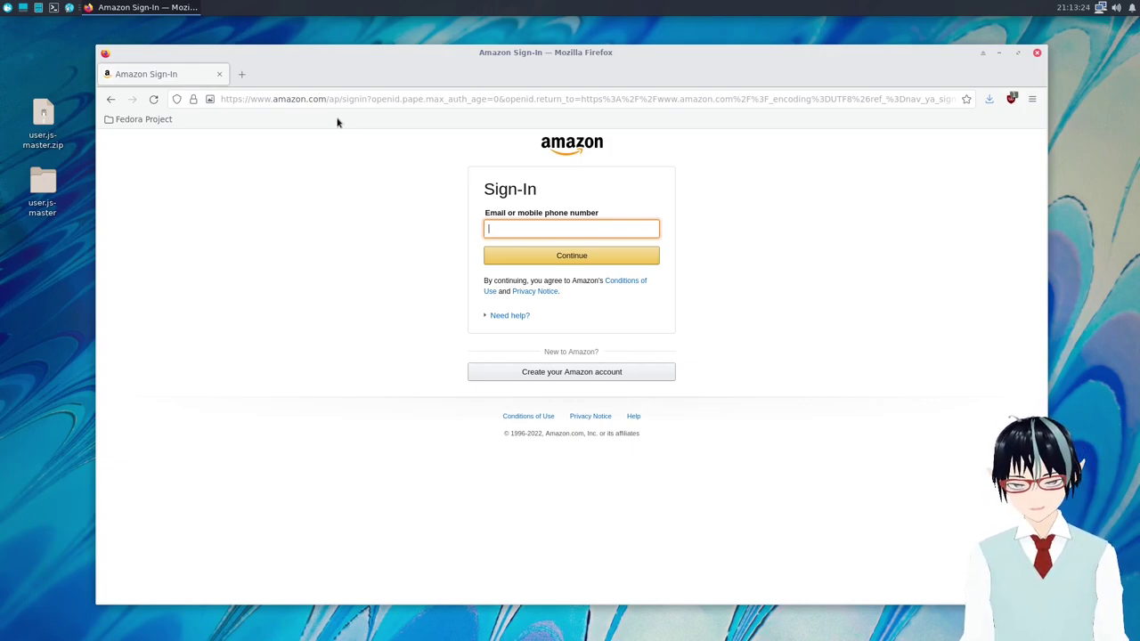
# Deselect the Amazon sign-in URL and open an empty new tab beside it.
pyautogui.moveTo(325, 99); pyautogui.dragTo(184, 99)
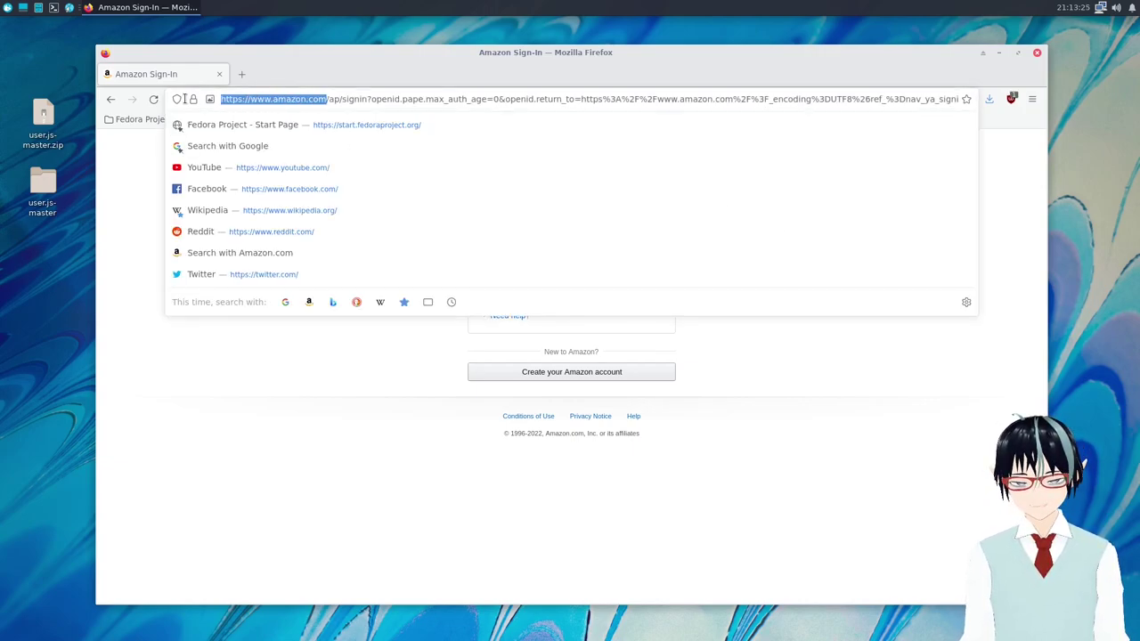
pyautogui.click(403, 430)
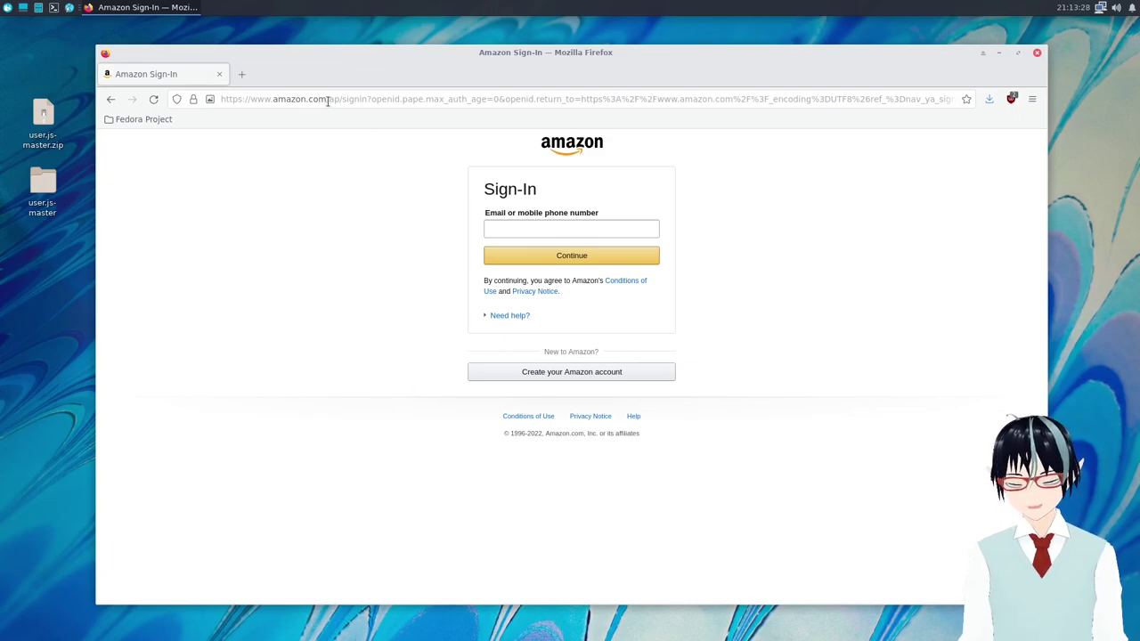
pyautogui.click(239, 76)
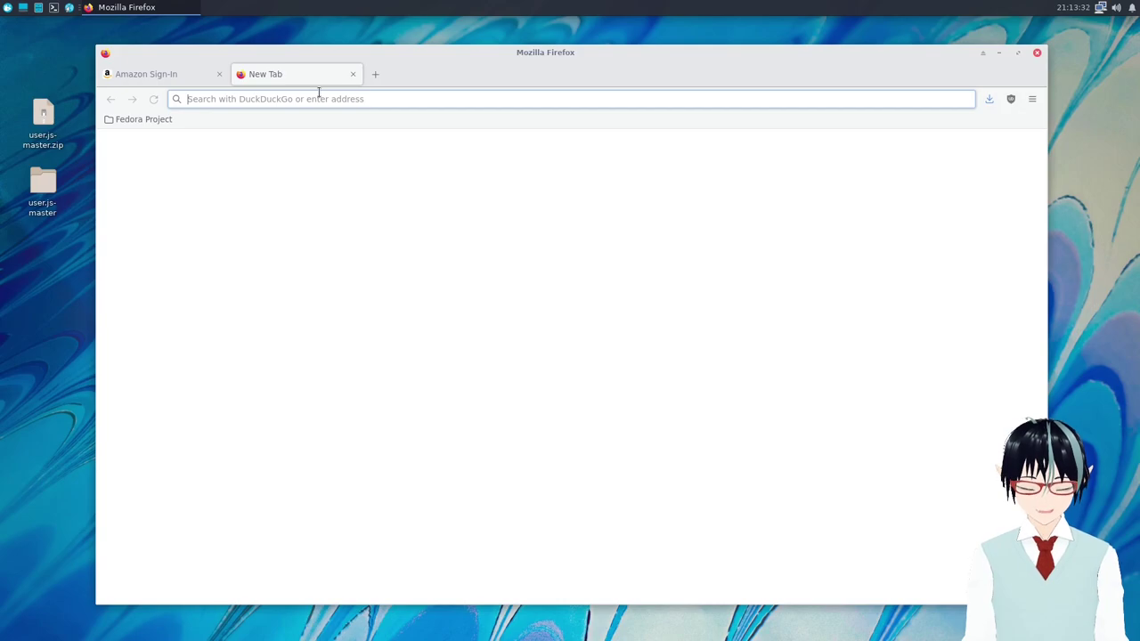
# Load nytimes.com and open its account log-in page in a new tab.
pyautogui.write('nytimes.com')
pyautogui.press('Return')
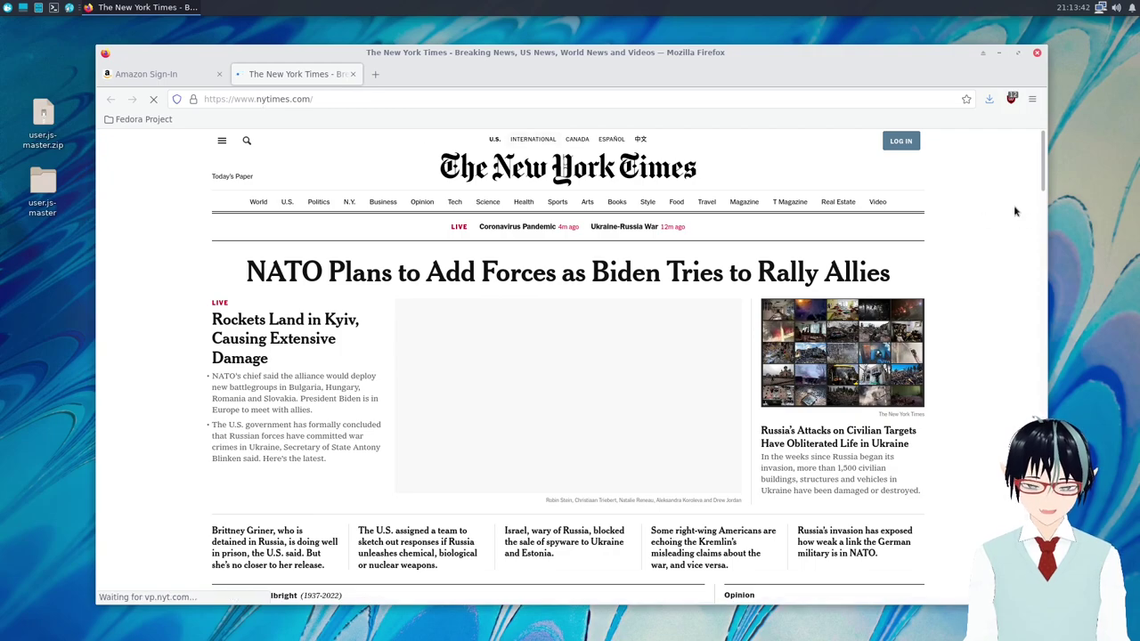
pyautogui.middleClick(901, 144)
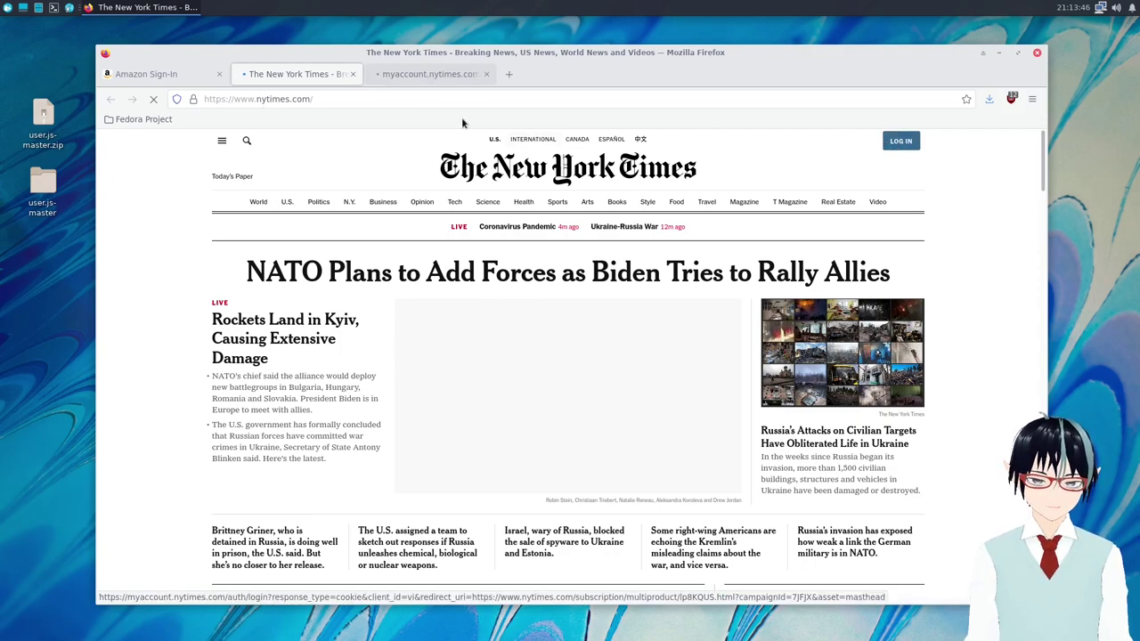
pyautogui.click(430, 74)
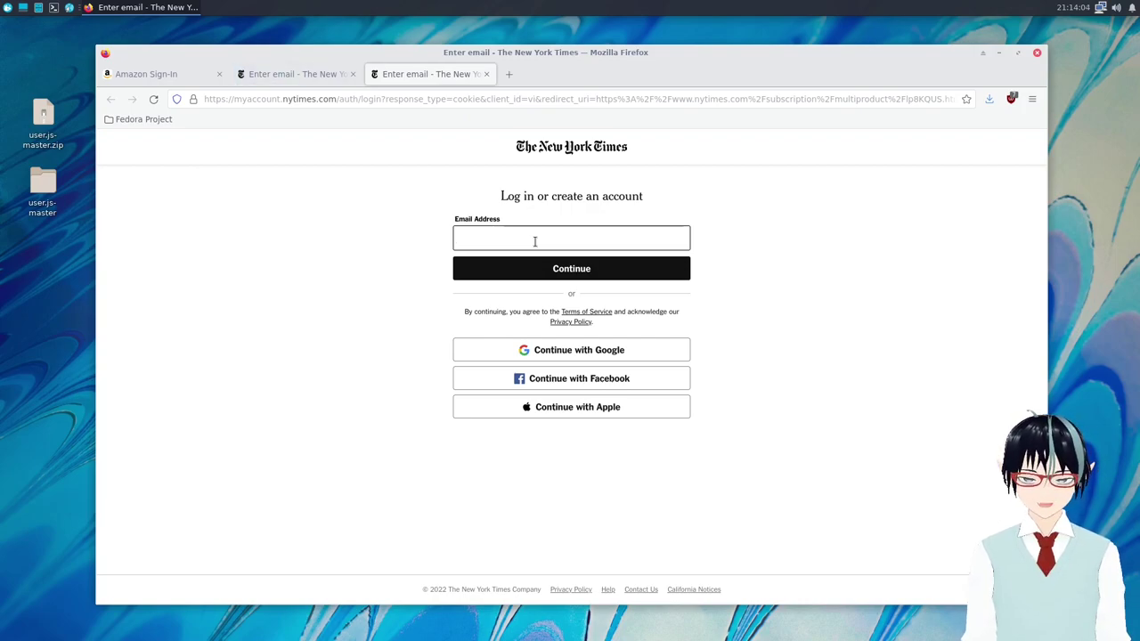
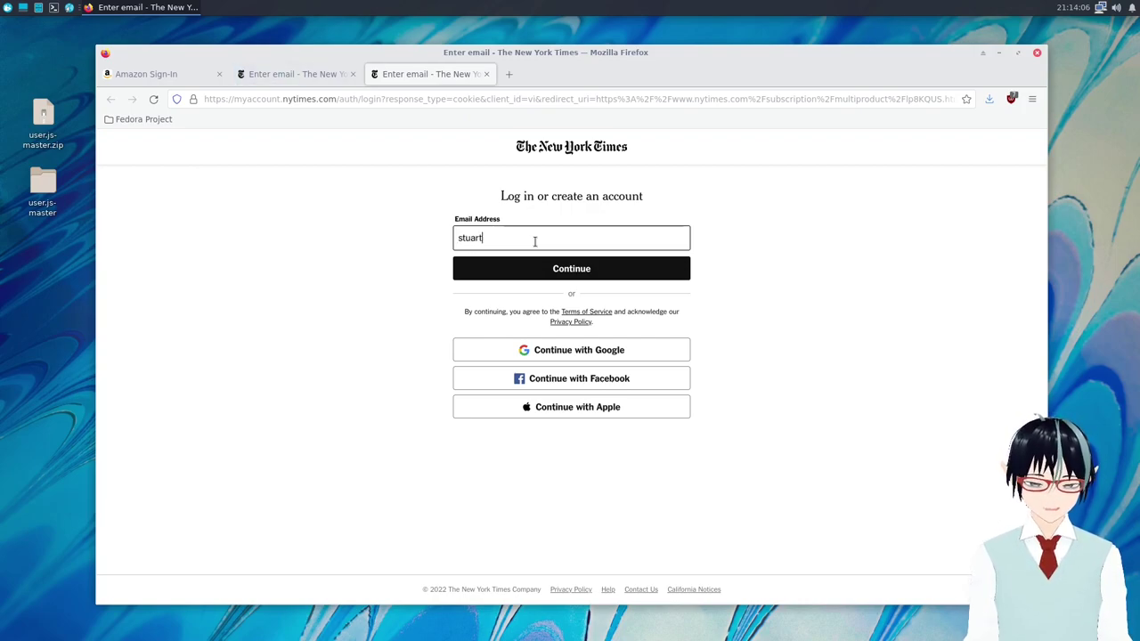
# Submit an e-mail address for a new NYT account, send the other NYT tab back home, and return to Amazon.
pyautogui.press('Return')
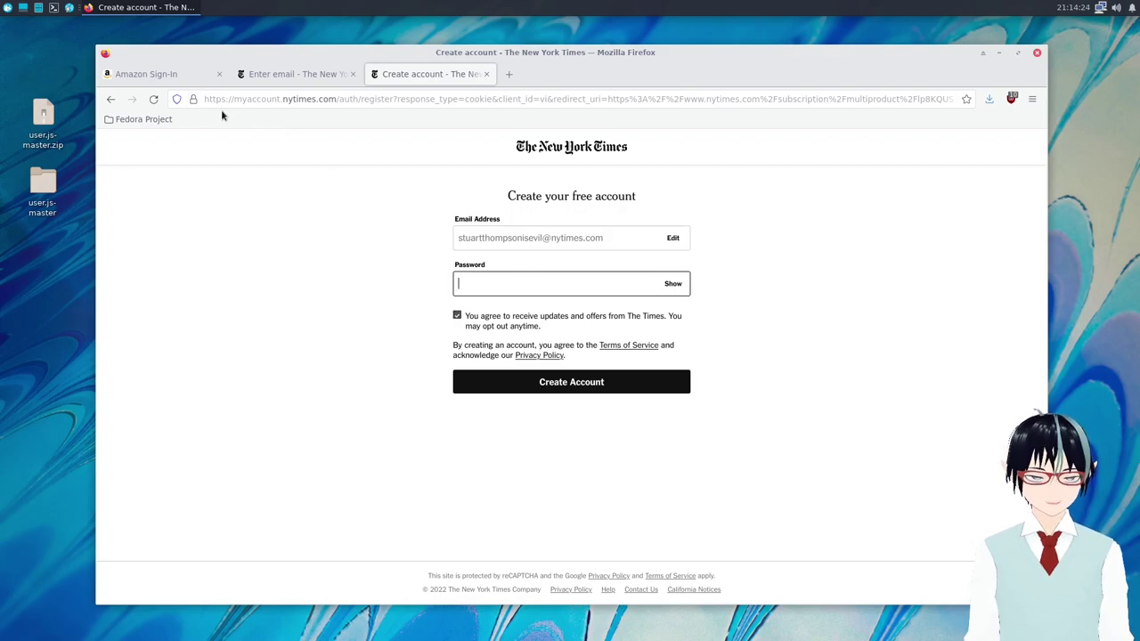
pyautogui.click(301, 78)
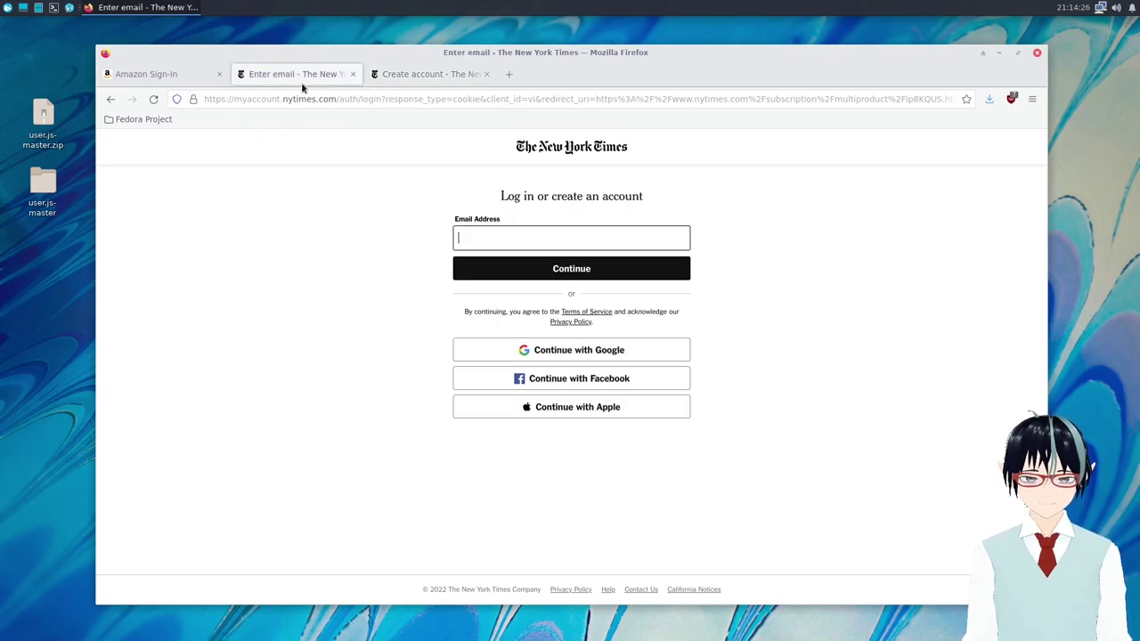
pyautogui.click(109, 101)
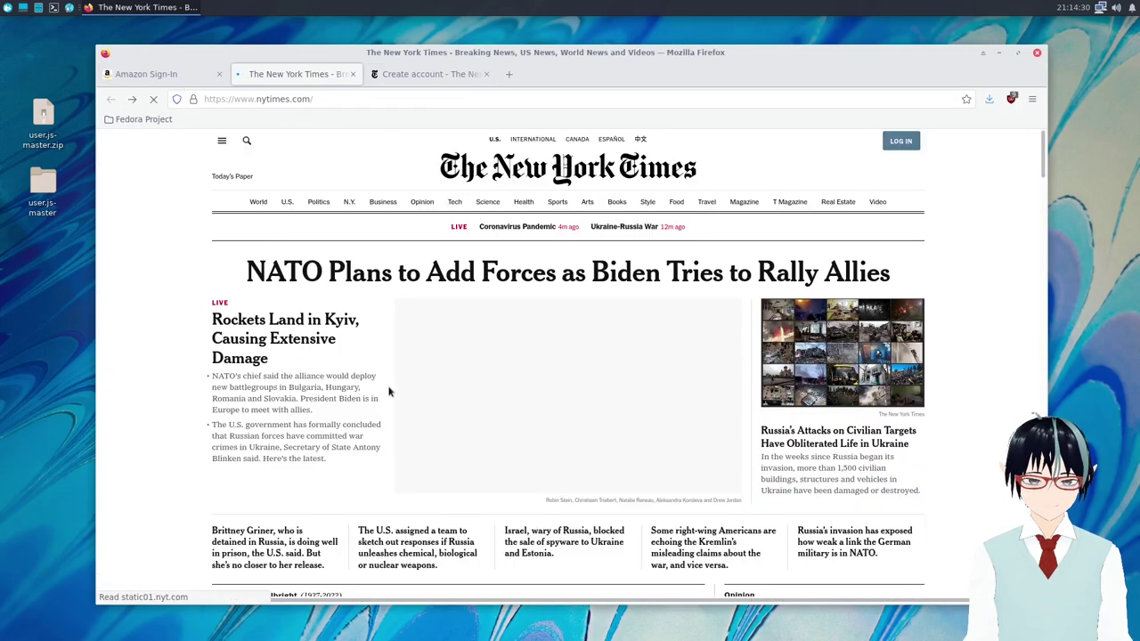
pyautogui.click(411, 78)
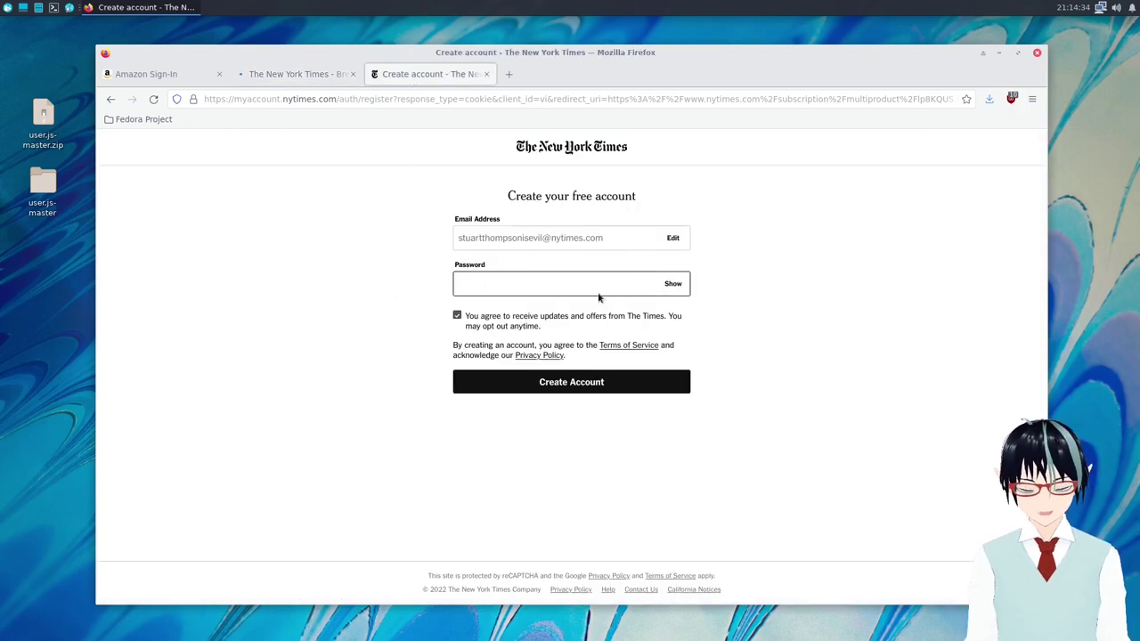
pyautogui.click(157, 73)
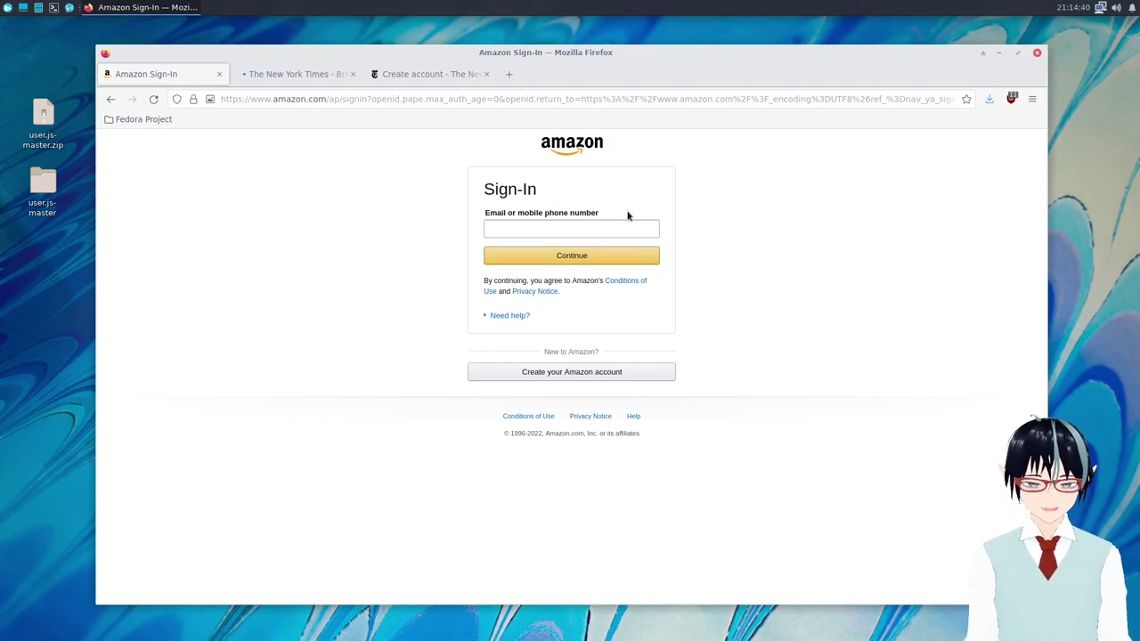
# Go back from the Amazon sign-in page to the Amazon homepage and reposition the Firefox window.
pyautogui.click(581, 232)
pyautogui.click(691, 220)
pyautogui.click(549, 222)
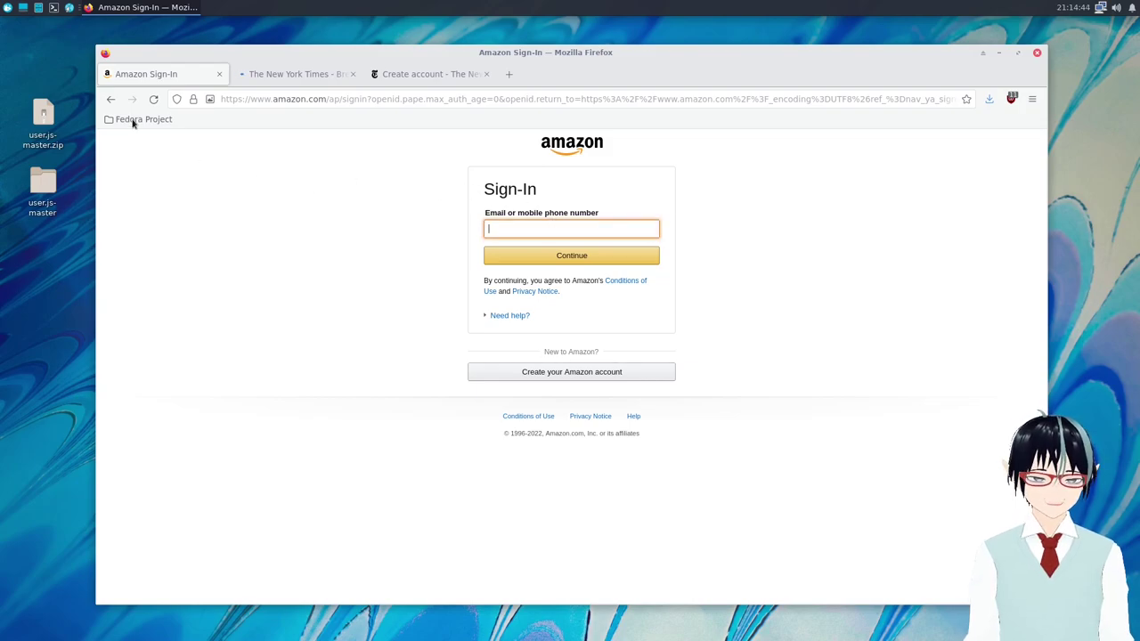
pyautogui.click(114, 101)
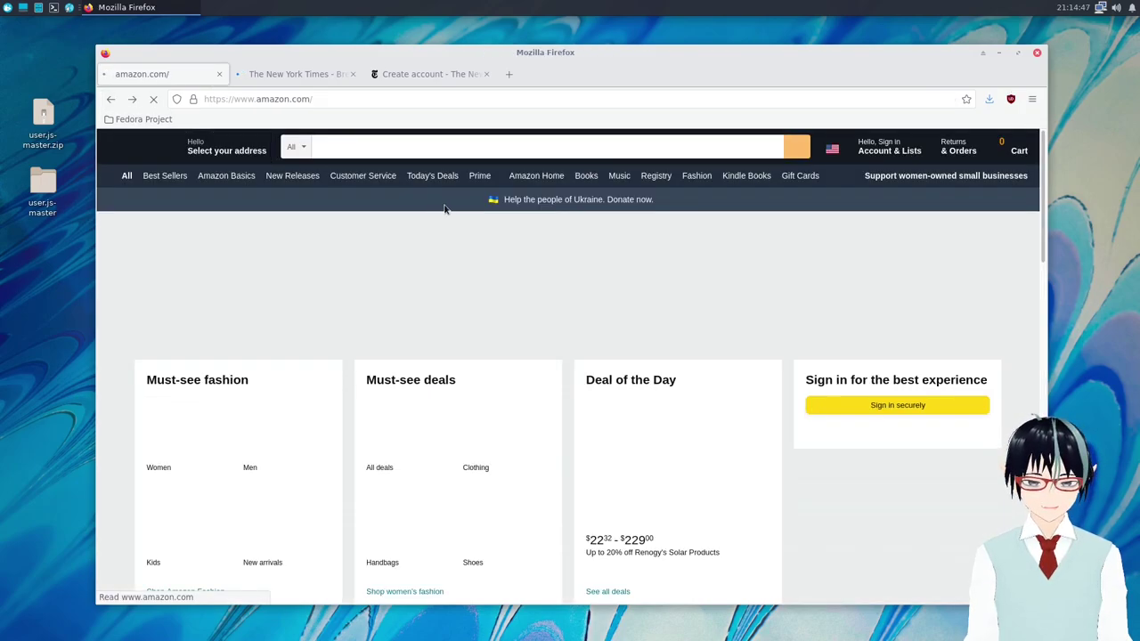
pyautogui.moveTo(744, 54); pyautogui.dragTo(701, 26)
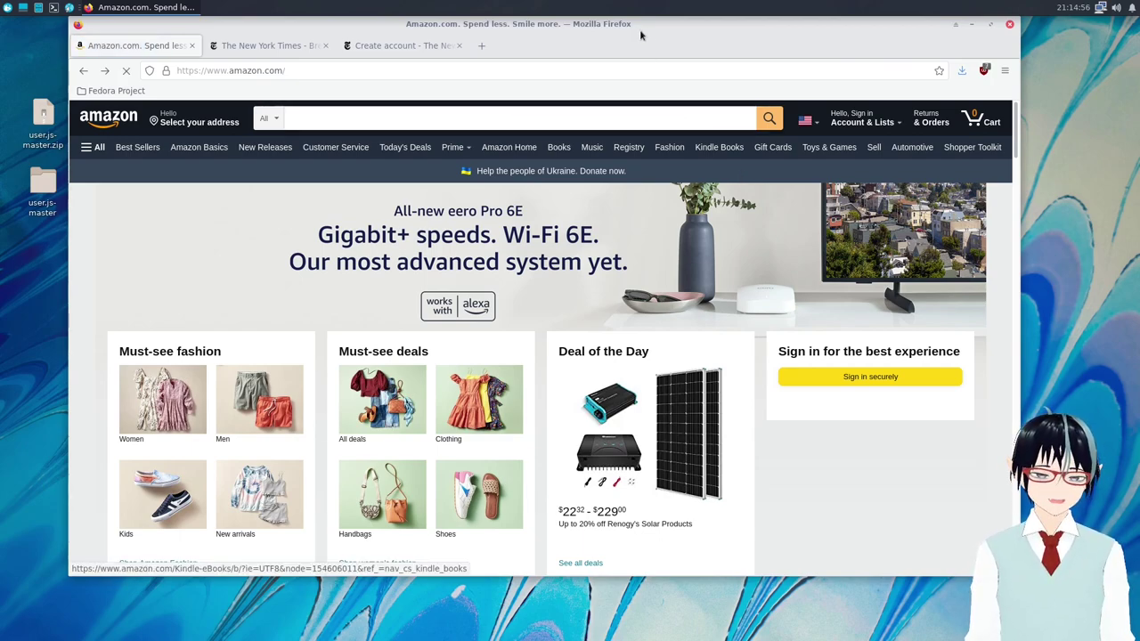
pyautogui.moveTo(644, 31); pyautogui.dragTo(664, 42)
# In Page Info Permissions, override the default and set cookies to Allow for amazon.com.
pyautogui.hotkey('ctrl', 'n')
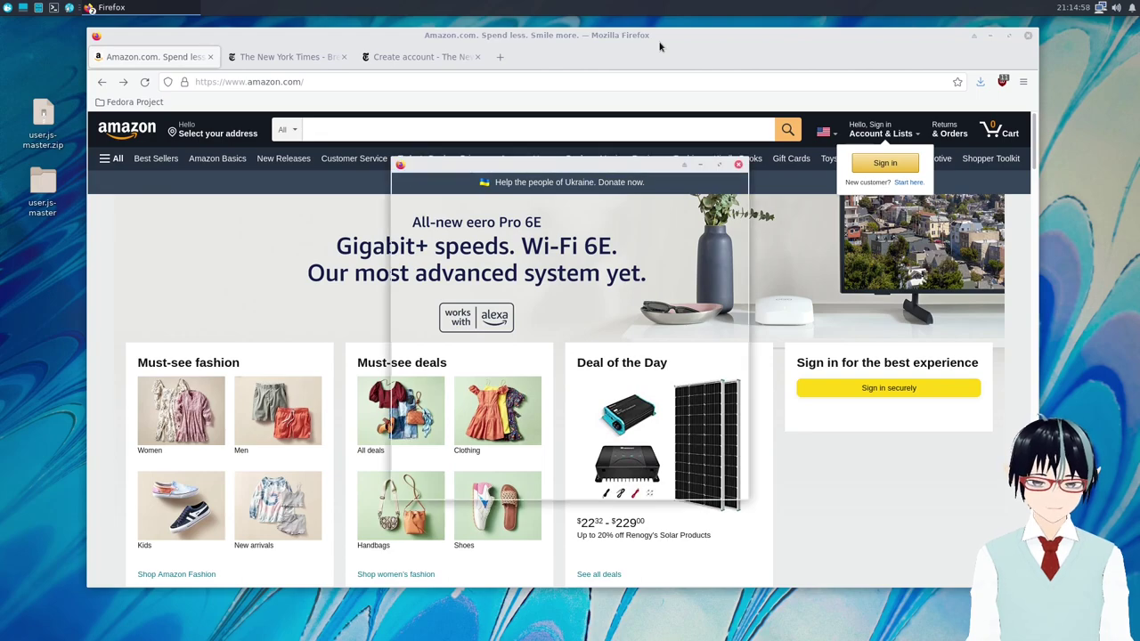
pyautogui.moveTo(612, 165); pyautogui.dragTo(635, 78)
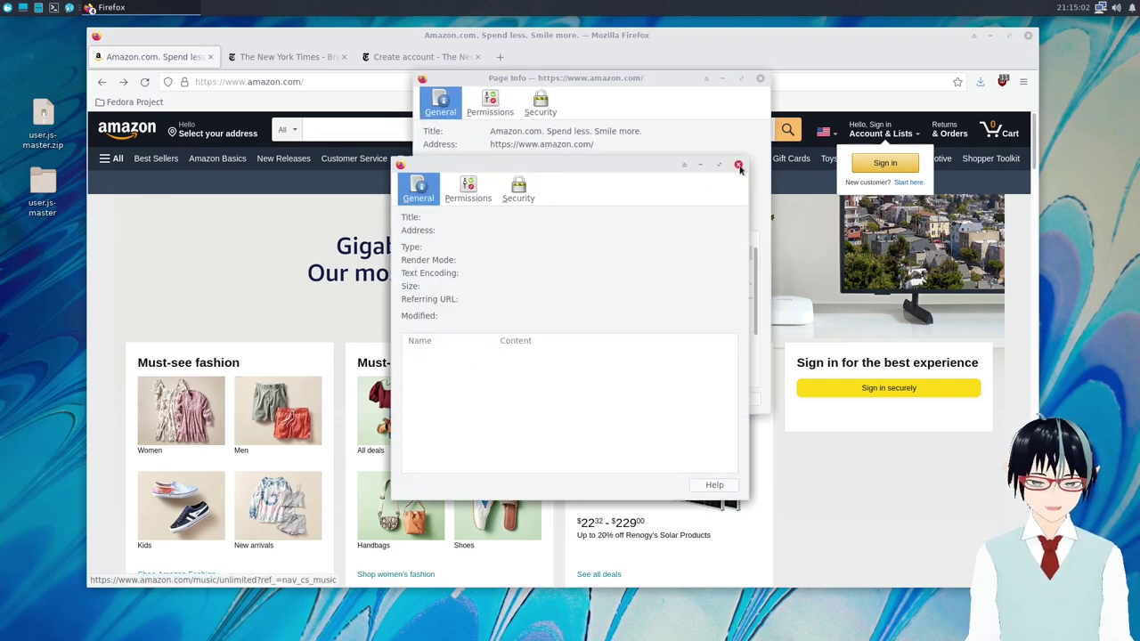
pyautogui.click(737, 166)
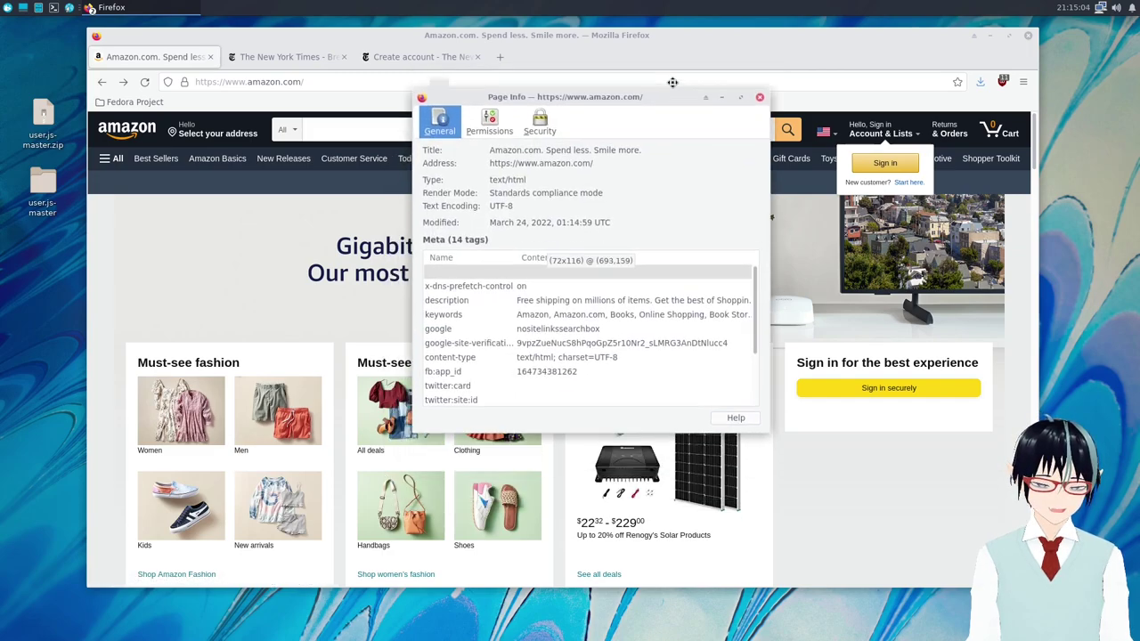
pyautogui.moveTo(510, 77); pyautogui.dragTo(503, 84)
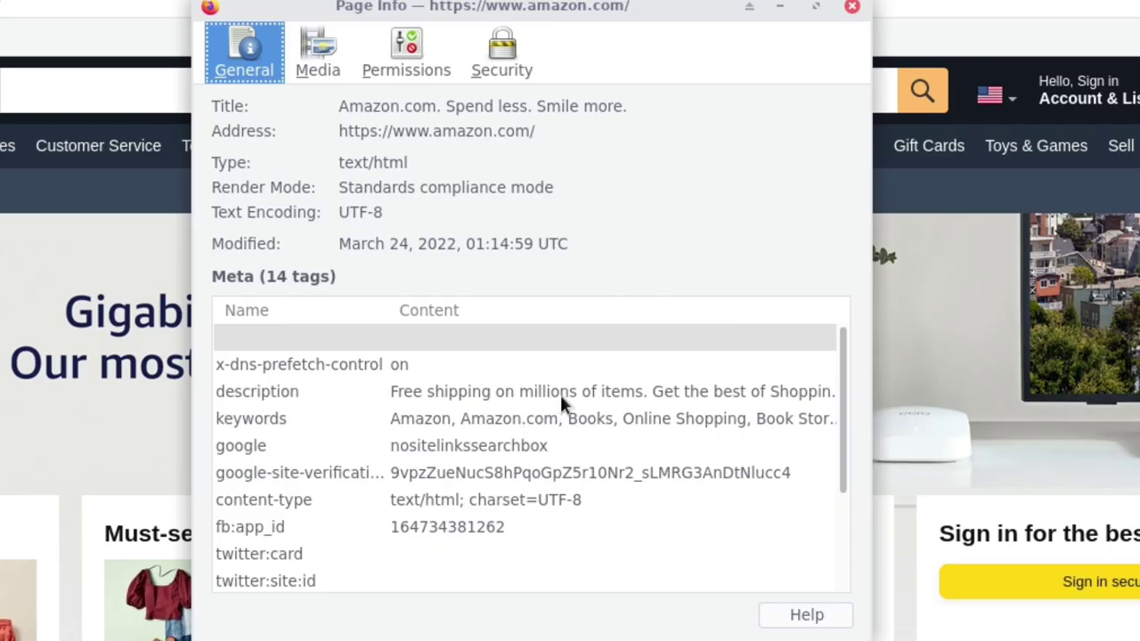
pyautogui.click(412, 59)
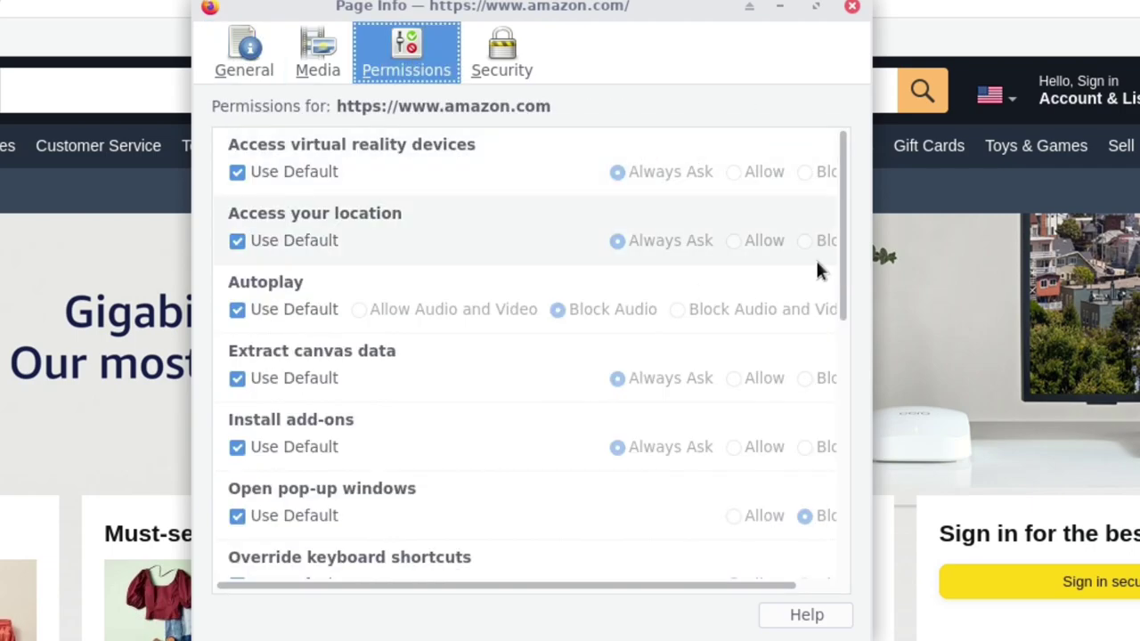
pyautogui.scroll(-2, 775, 284)
pyautogui.scroll(-10, 772, 278)
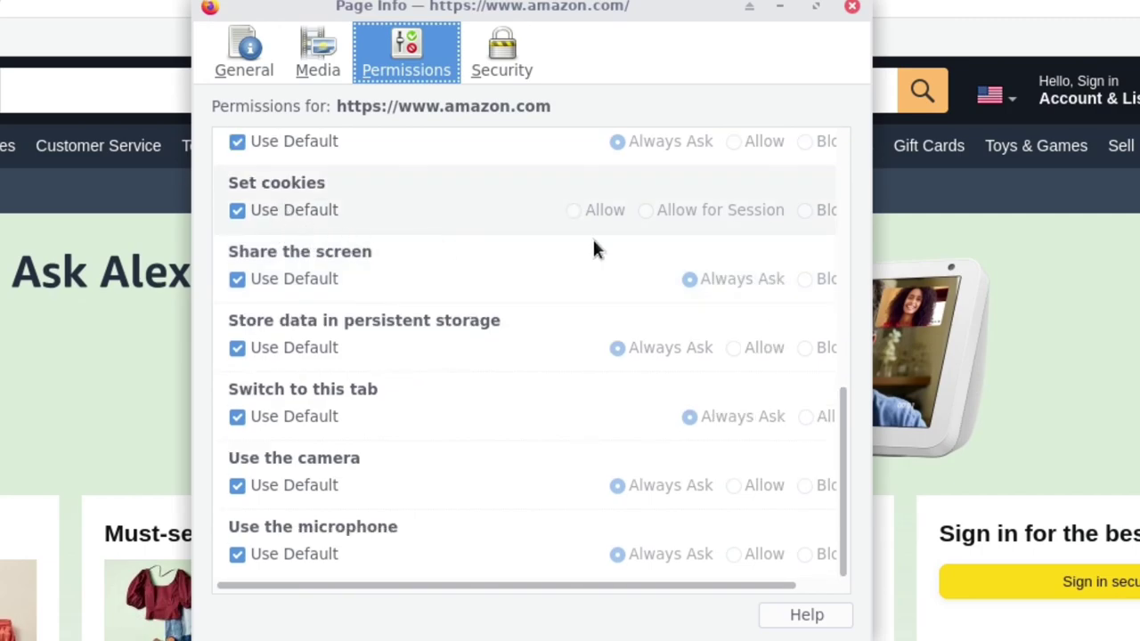
pyautogui.click(299, 207)
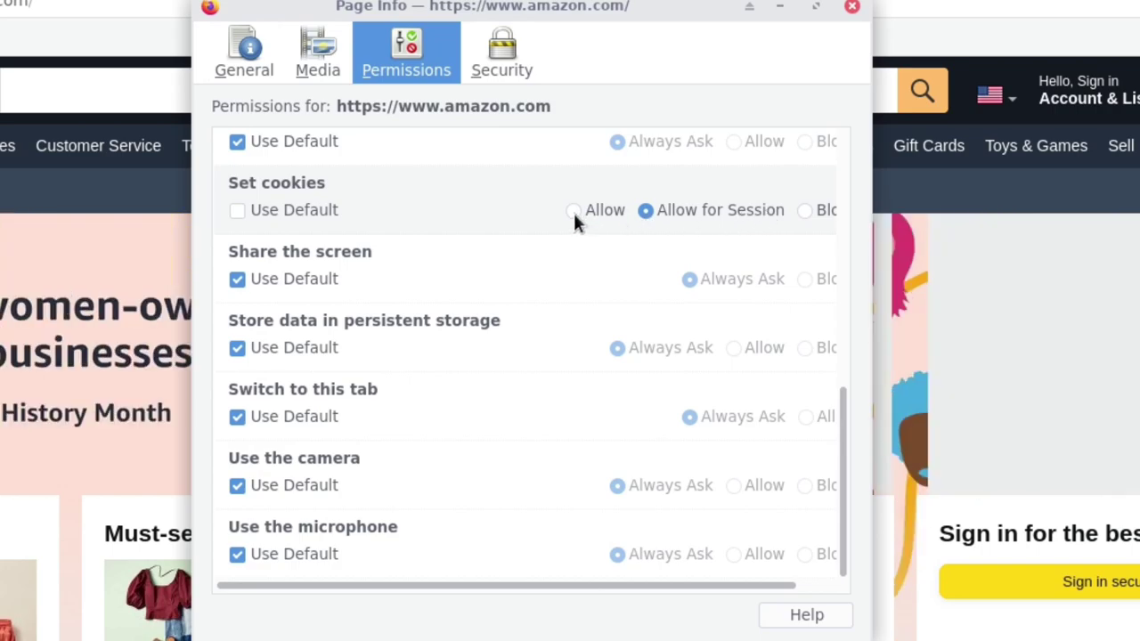
pyautogui.click(572, 214)
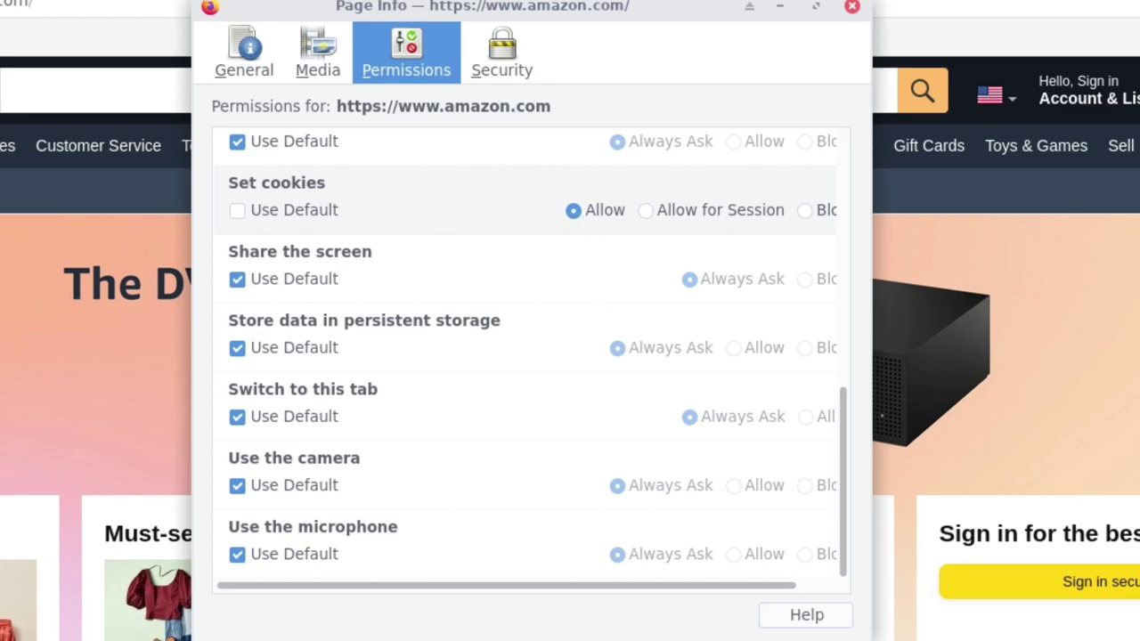
# Close Page Info, reload Amazon, and check the site permissions summary in the URL bar.
pyautogui.click(853, 6)
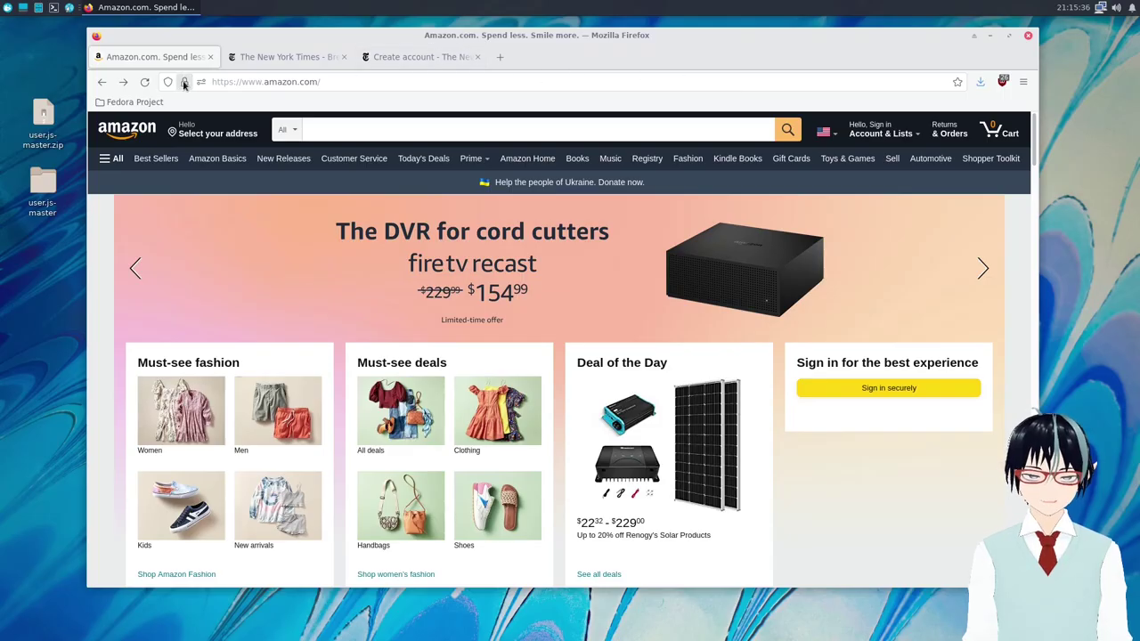
pyautogui.click(144, 81)
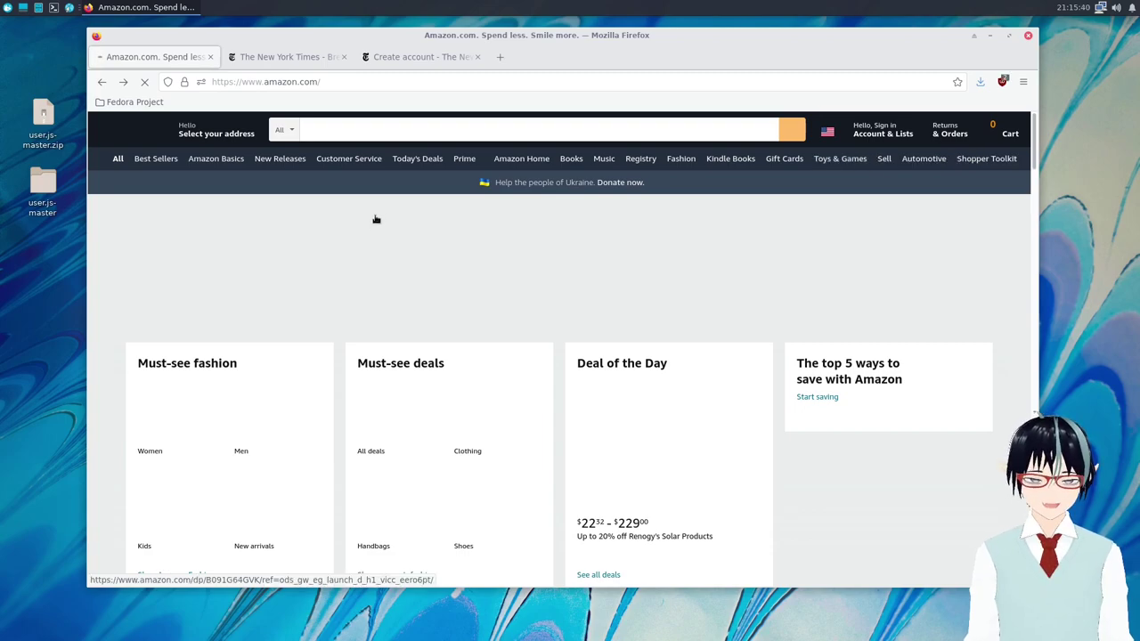
pyautogui.click(201, 82)
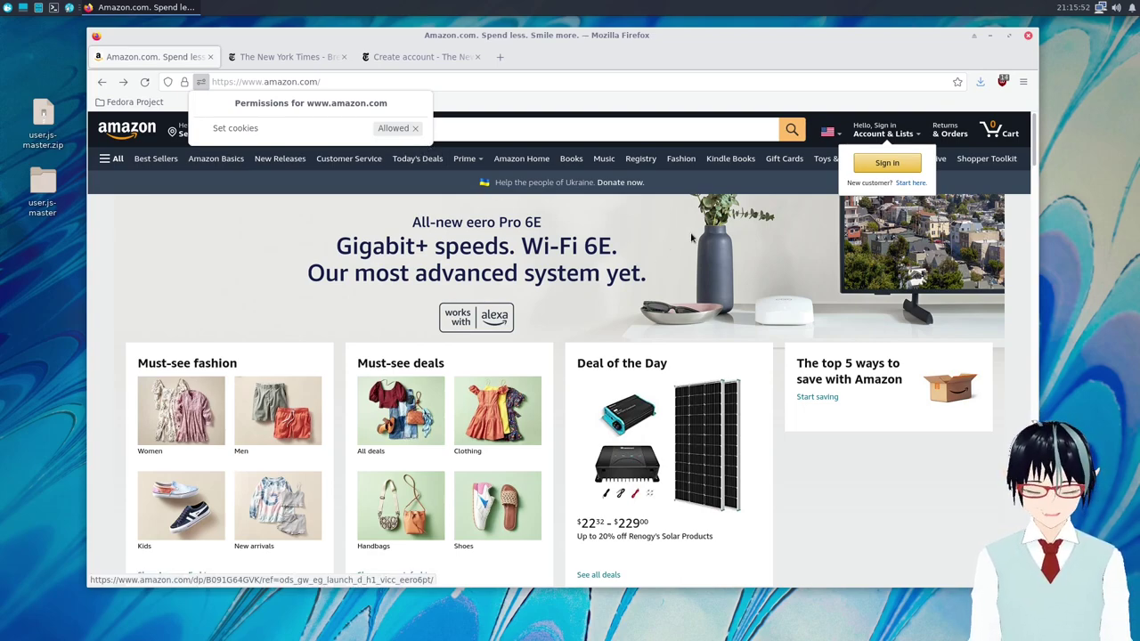
pyautogui.click(838, 475)
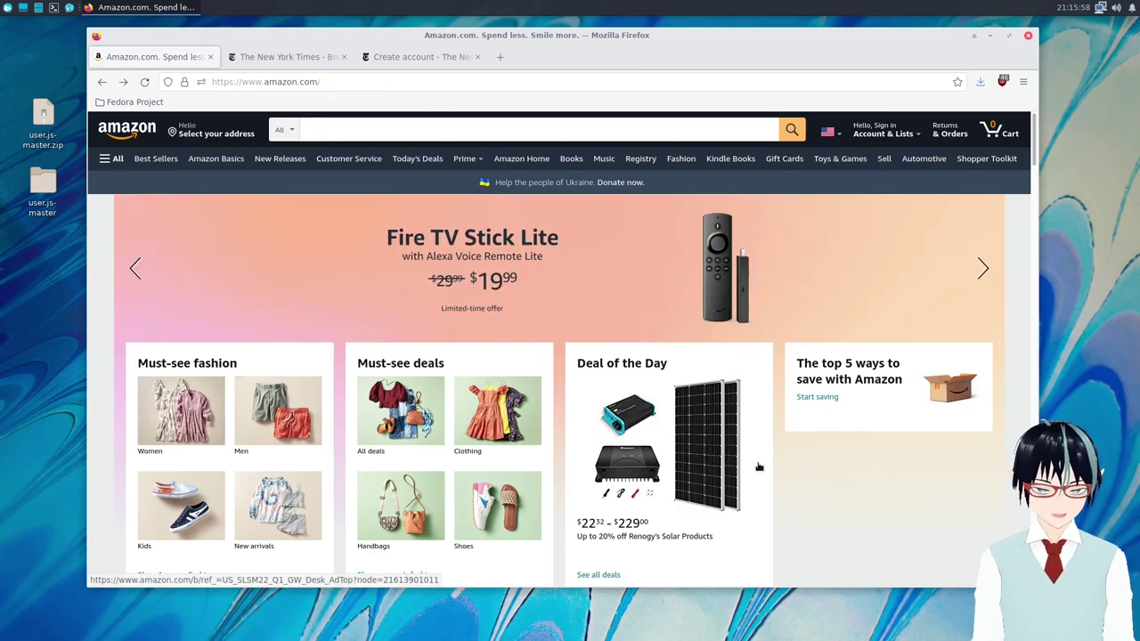
# Review amazon.com's site permissions showing cookies allowed, then go to the NYT create-account tab.
pyautogui.scroll(-3, 756, 456)
pyautogui.scroll(3, 756, 456)
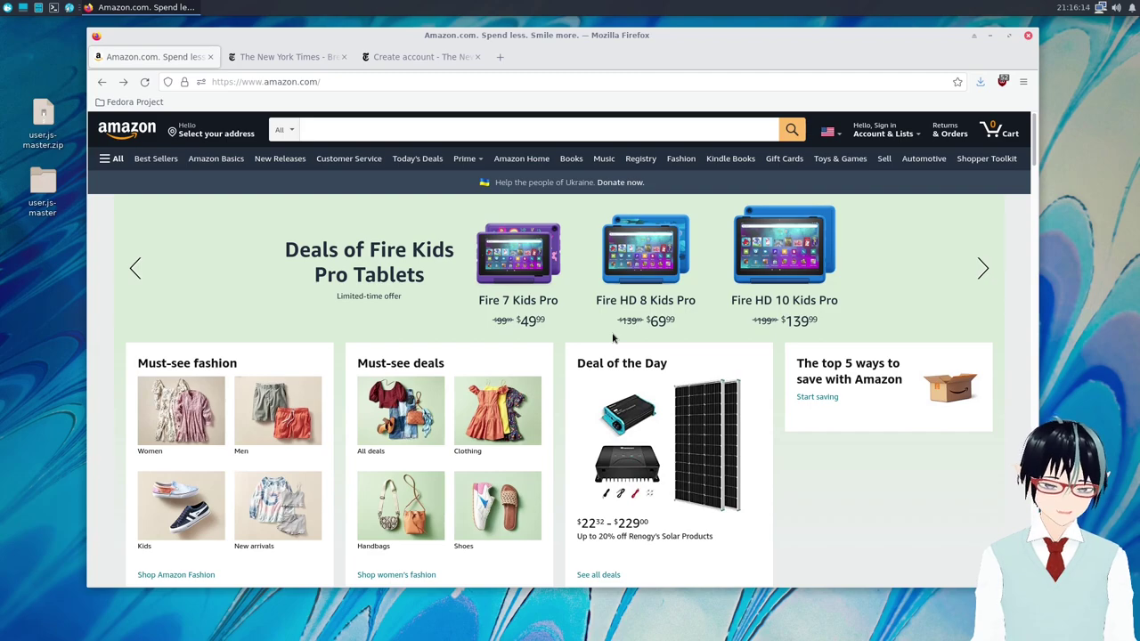
pyautogui.click(406, 64)
pyautogui.click(158, 55)
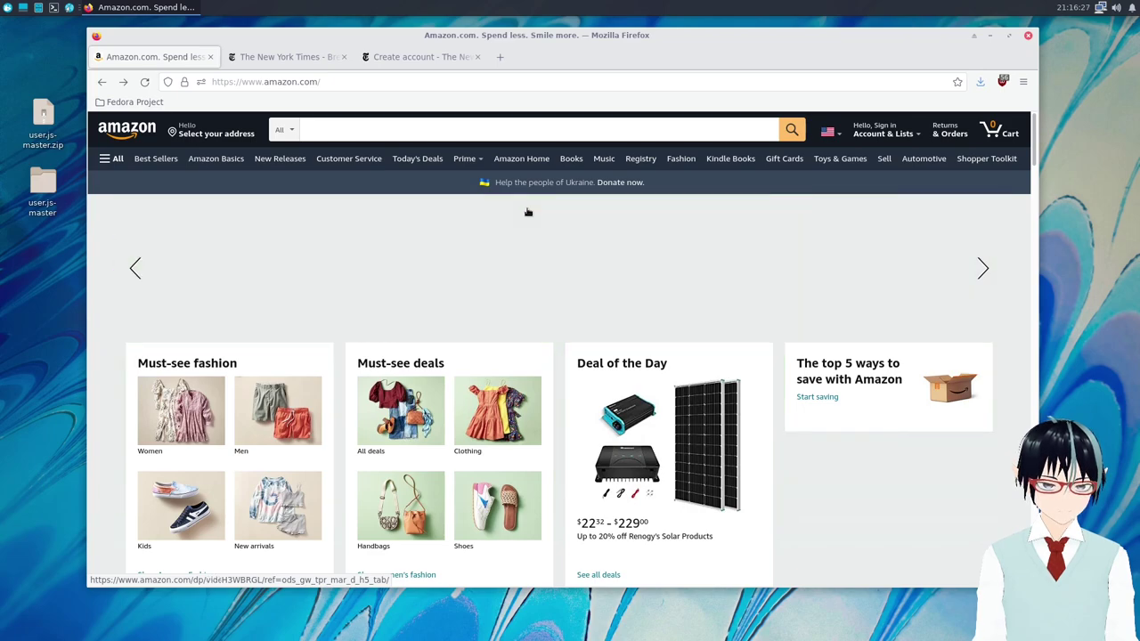
pyautogui.click(201, 82)
pyautogui.click(202, 83)
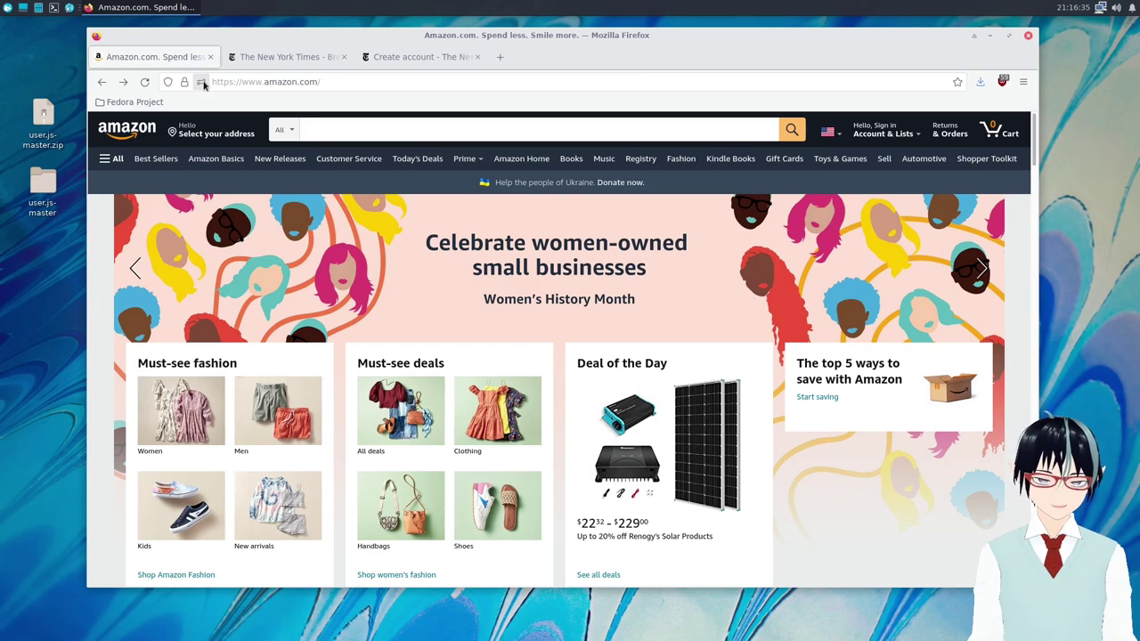
pyautogui.click(202, 83)
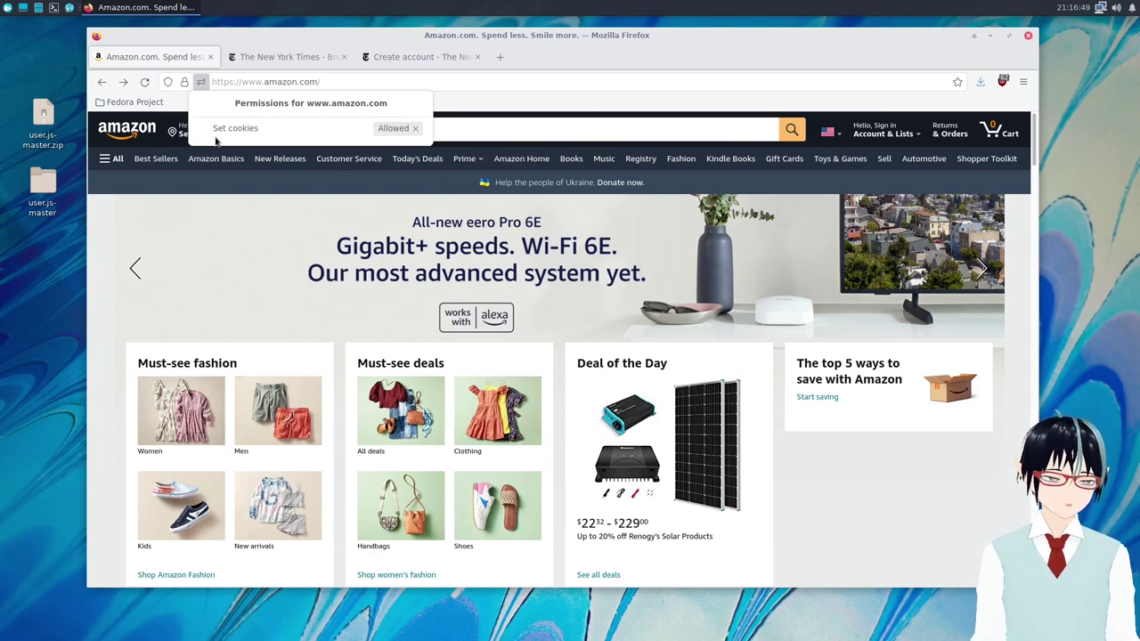
pyautogui.click(406, 58)
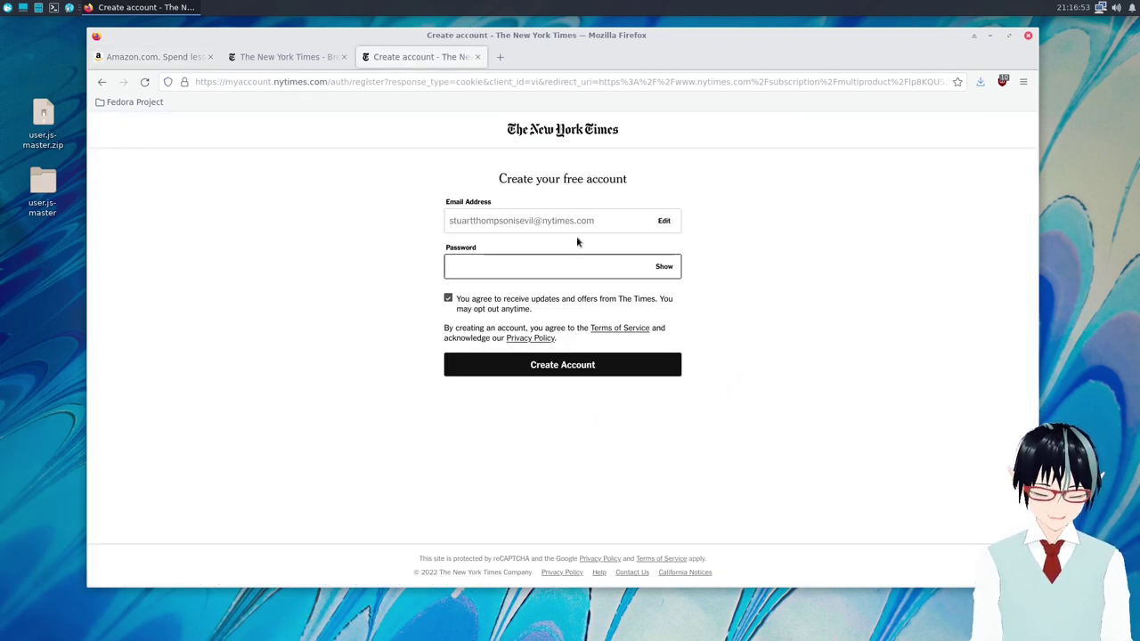
# Using Page Info (Ctrl+I), set cookies to Allow for myaccount.nytimes.com instead of the default.
pyautogui.hotkey('ctrl', 'i')
pyautogui.moveTo(591, 168); pyautogui.dragTo(667, 98)
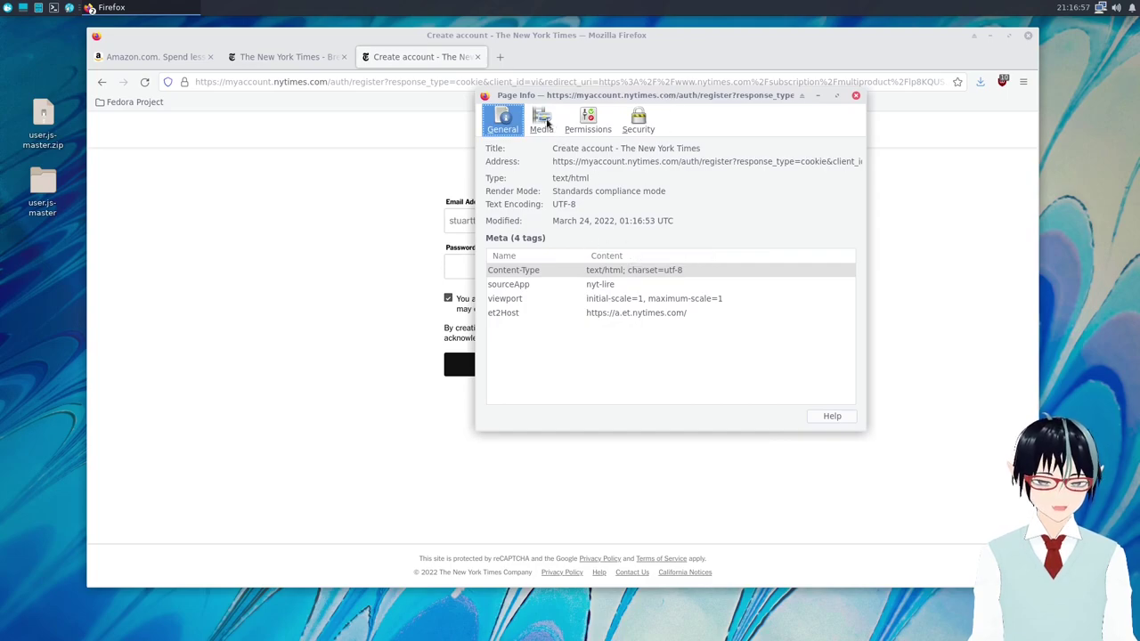
pyautogui.click(606, 124)
pyautogui.scroll(-3, 613, 258)
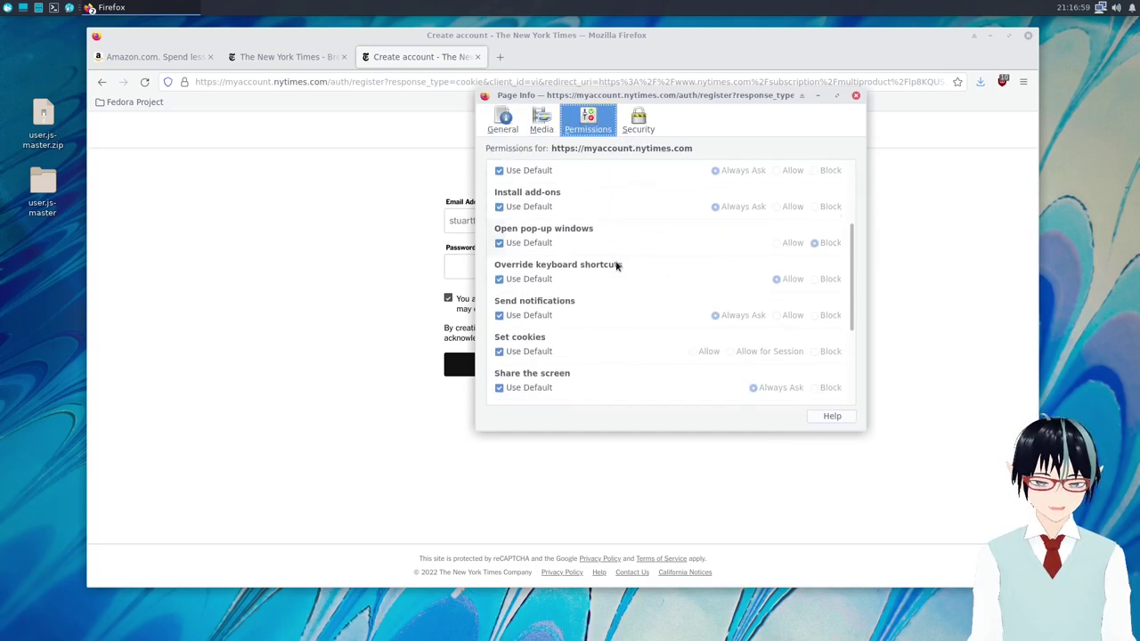
pyautogui.click(506, 353)
pyautogui.click(696, 351)
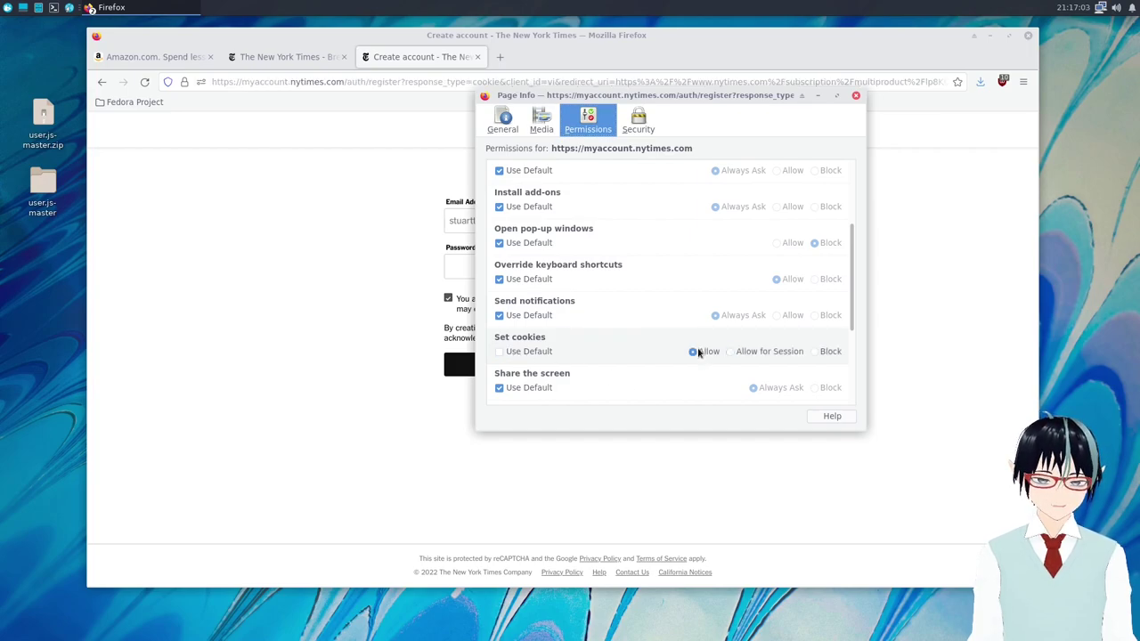
pyautogui.click(856, 96)
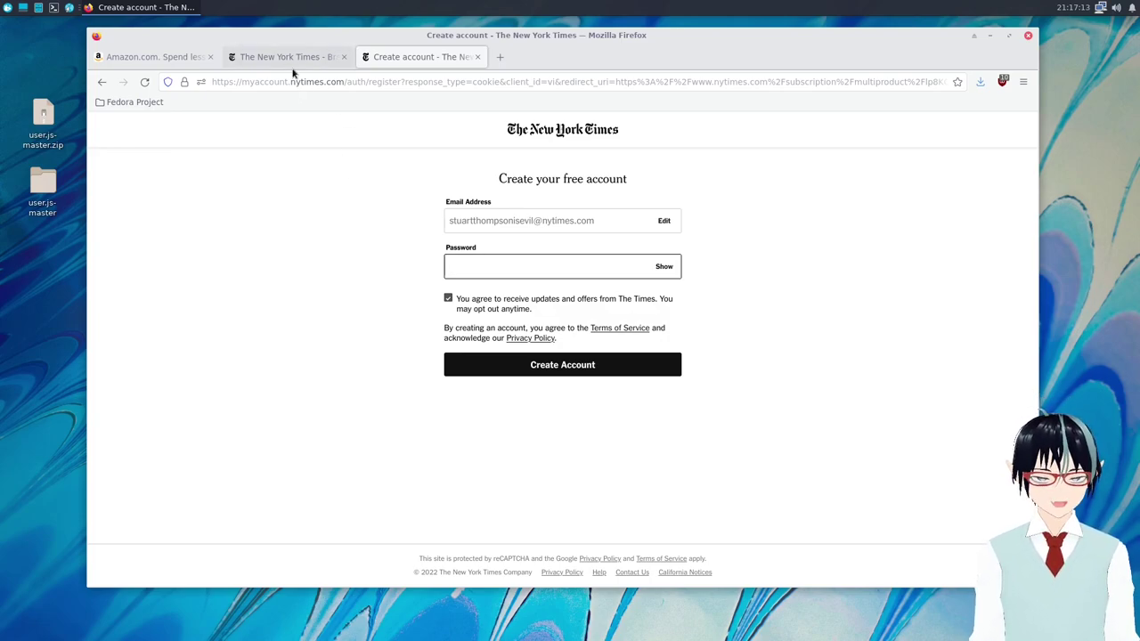
# Switch to The New York Times front-page tab and move the browser window up and left.
pyautogui.click(300, 56)
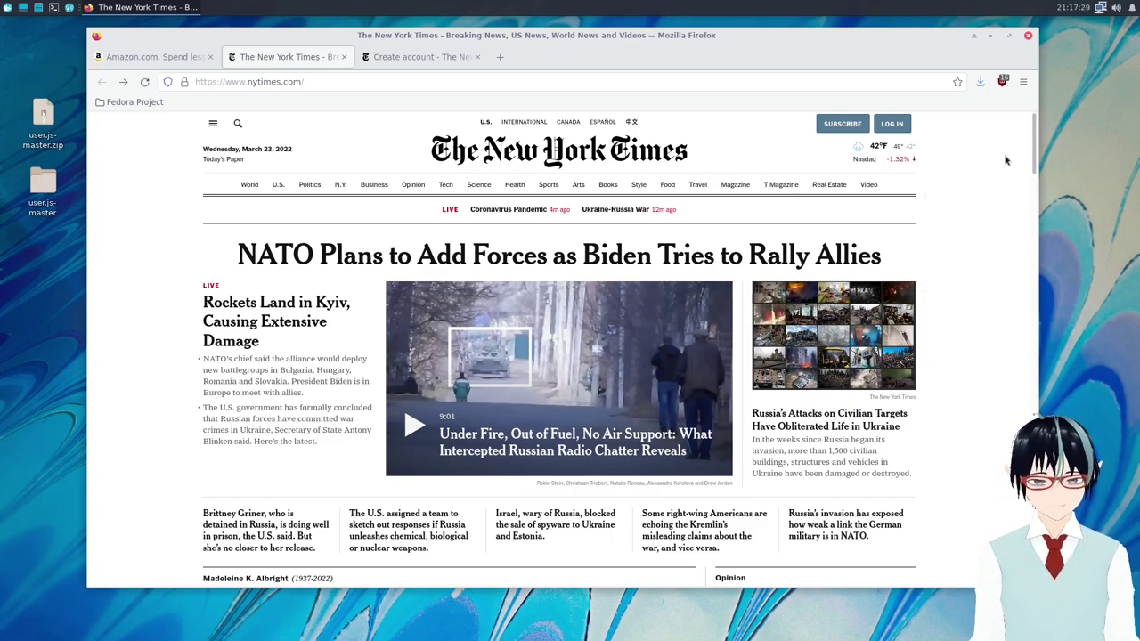
pyautogui.moveTo(691, 43); pyautogui.dragTo(632, 46)
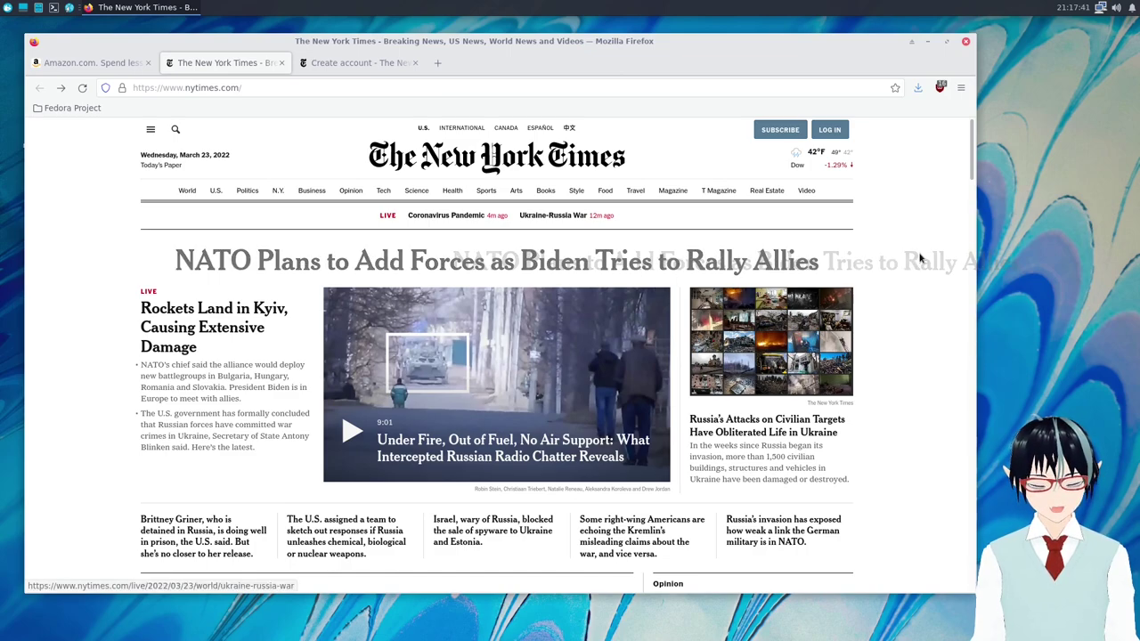
pyautogui.moveTo(903, 247); pyautogui.dragTo(855, 253)
pyautogui.click(855, 254)
pyautogui.scroll(-3, 926, 298)
pyautogui.scroll(3, 926, 297)
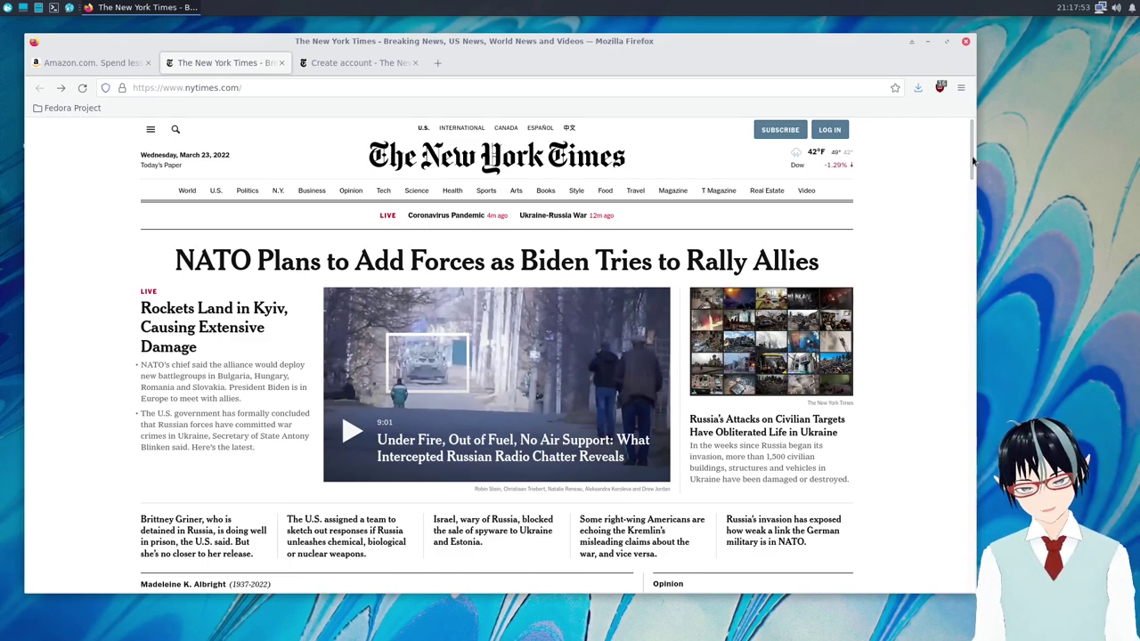
# Drag the Developer wrench onto the main toolbar via Customize Toolbar, then exit VM fullscreen.
pyautogui.rightClick(842, 70)
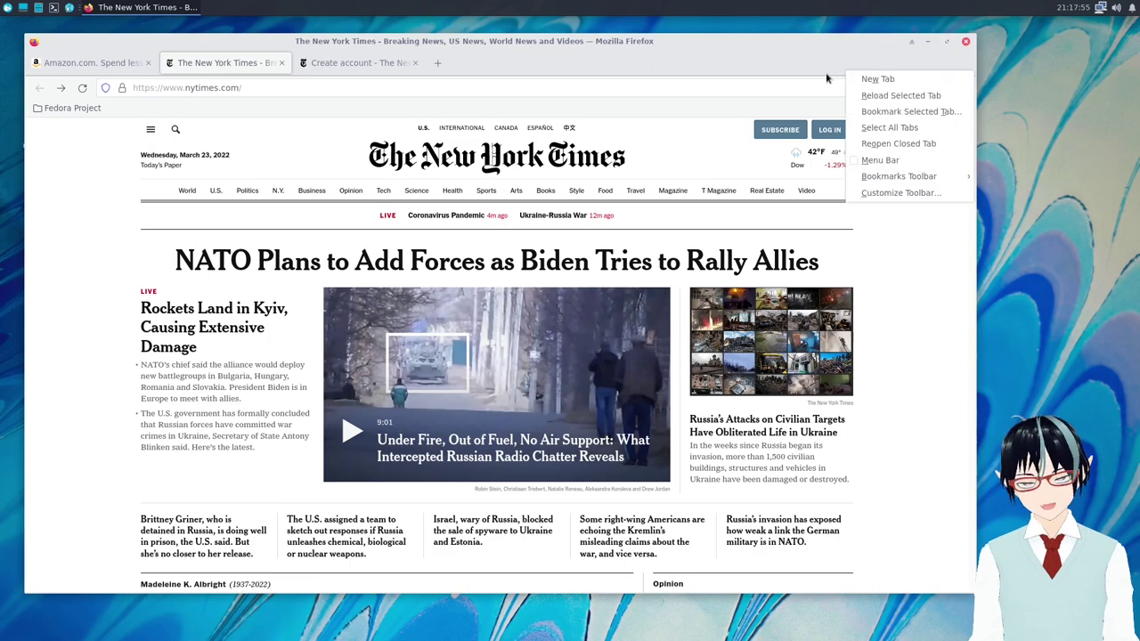
pyautogui.rightClick(703, 106)
pyautogui.moveTo(782, 197)
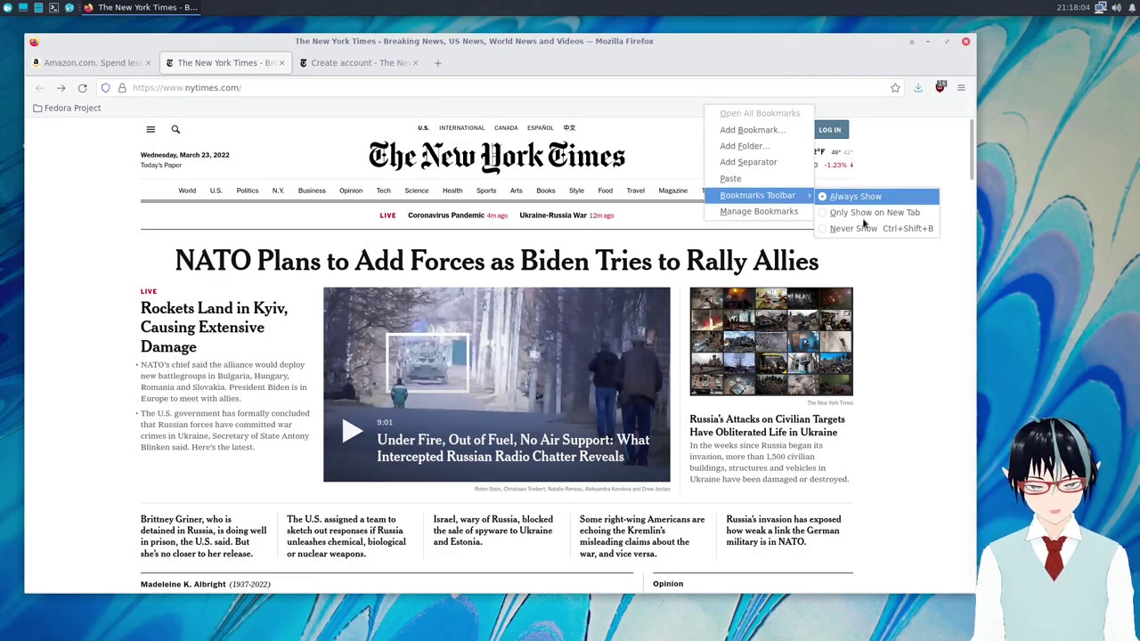
pyautogui.rightClick(753, 71)
pyautogui.rightClick(753, 72)
pyautogui.click(805, 198)
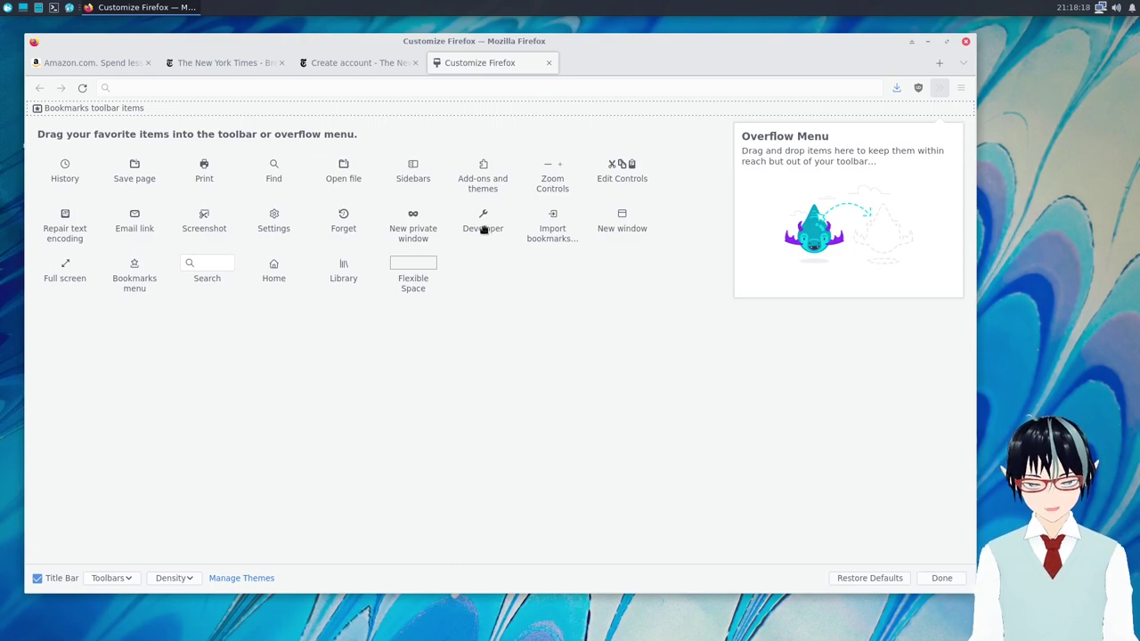
pyautogui.moveTo(472, 227); pyautogui.dragTo(932, 84)
pyautogui.moveTo(867, 121); pyautogui.dragTo(919, 88)
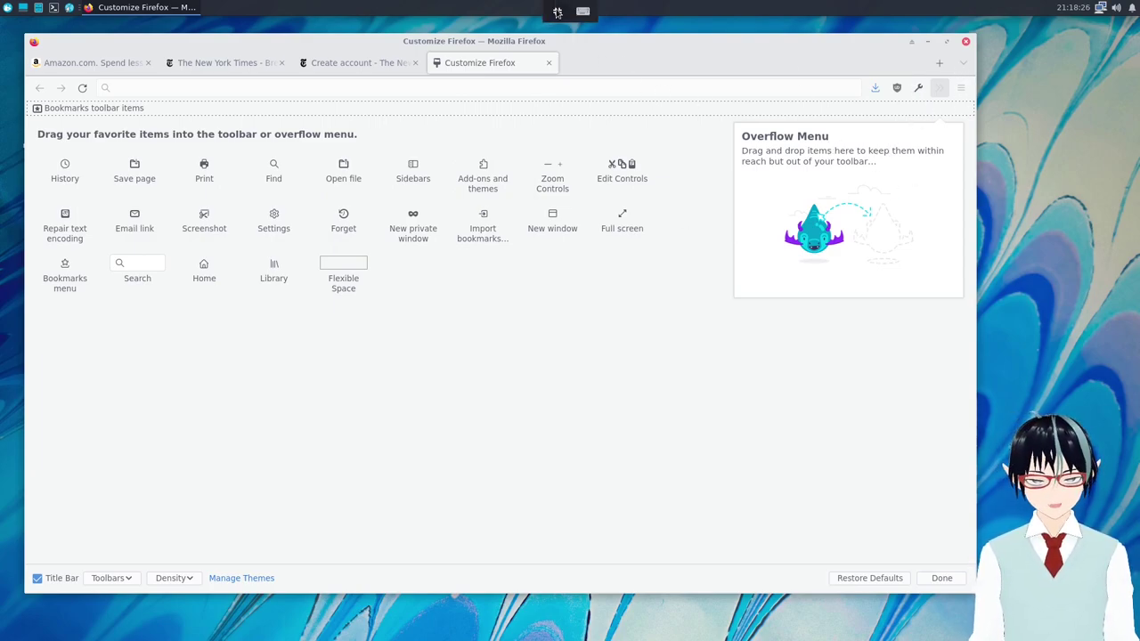
pyautogui.click(558, 12)
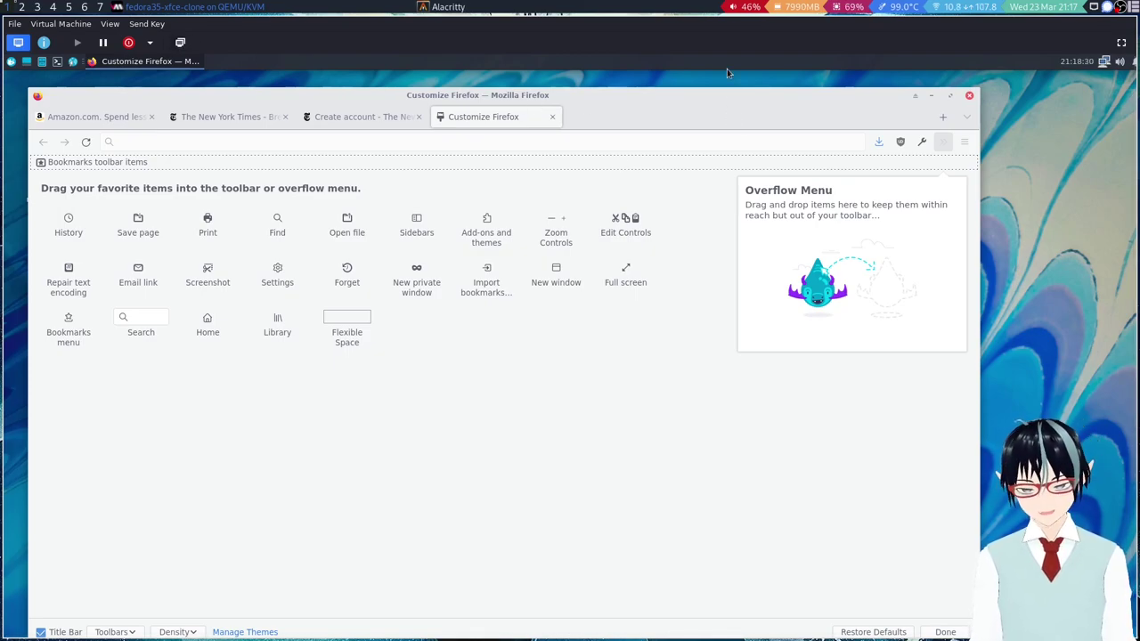
# Open the arkenfox wiki page in Responsive Design Mode and take a viewport screenshot.
pyautogui.click(42, 7)
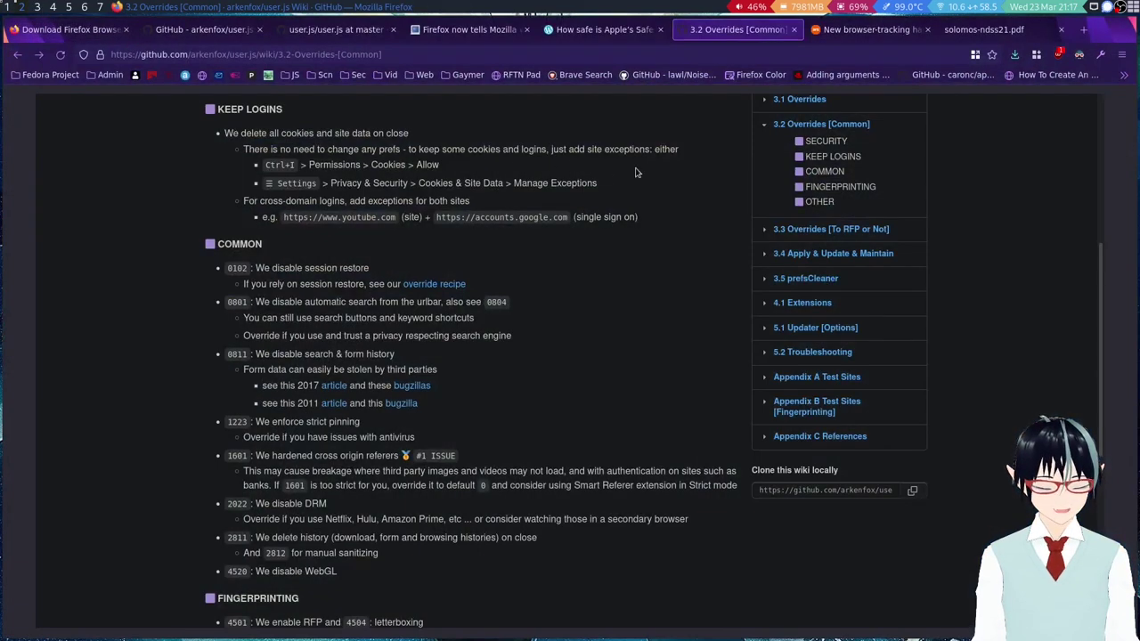
pyautogui.scroll(5, 175, 214)
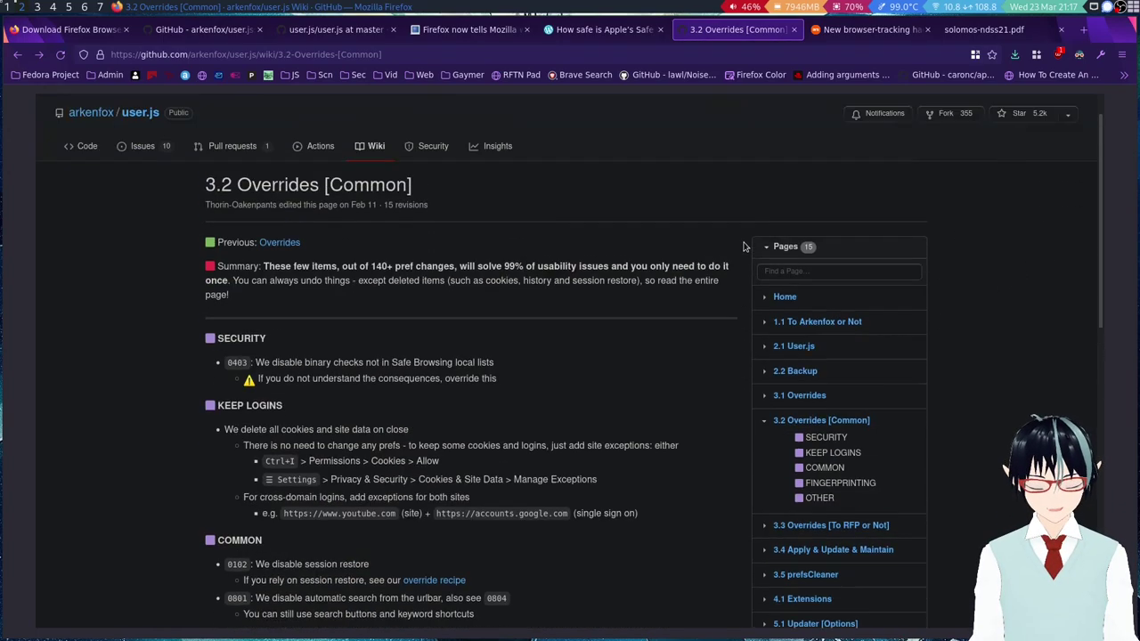
pyautogui.click(1101, 55)
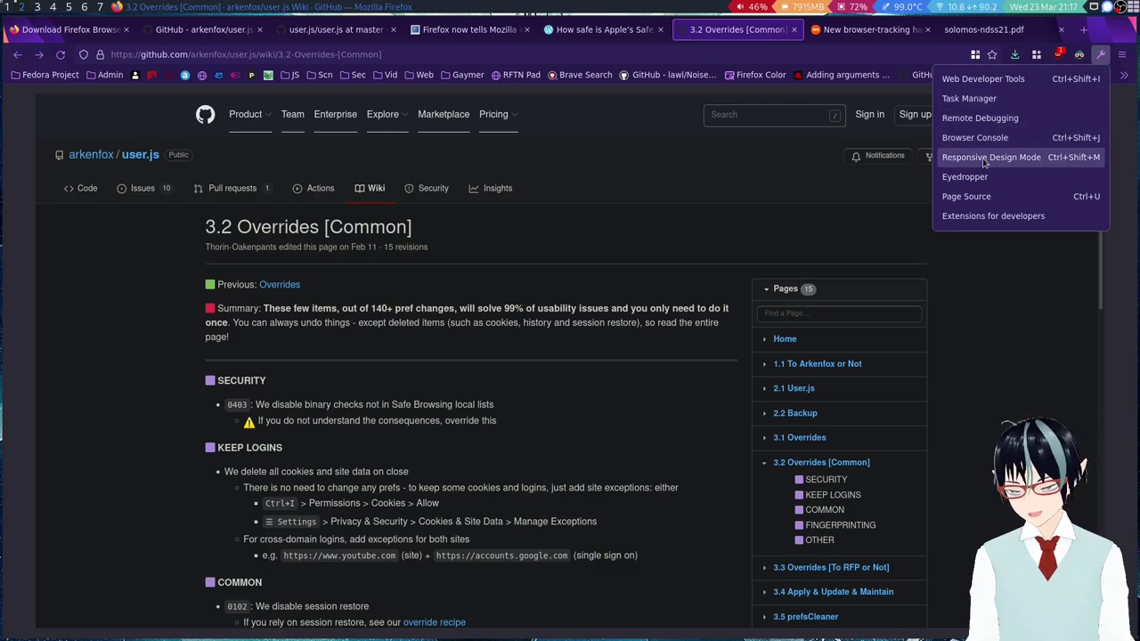
pyautogui.click(985, 159)
pyautogui.scroll(-3, 674, 252)
pyautogui.scroll(-10, 674, 249)
pyautogui.scroll(6, 675, 250)
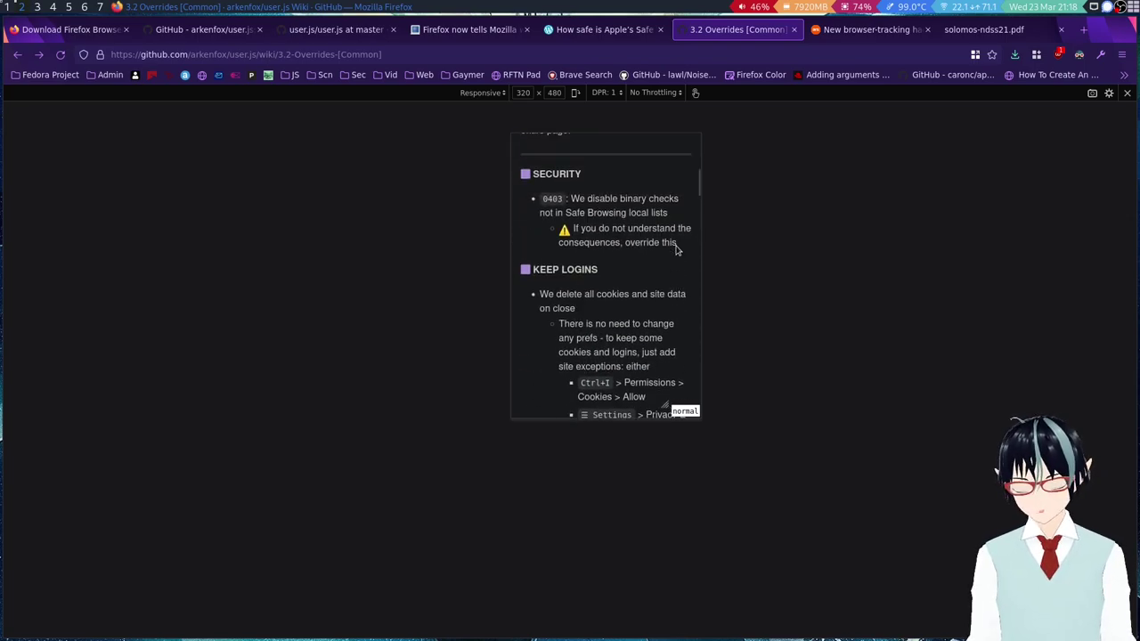
pyautogui.scroll(5, 676, 251)
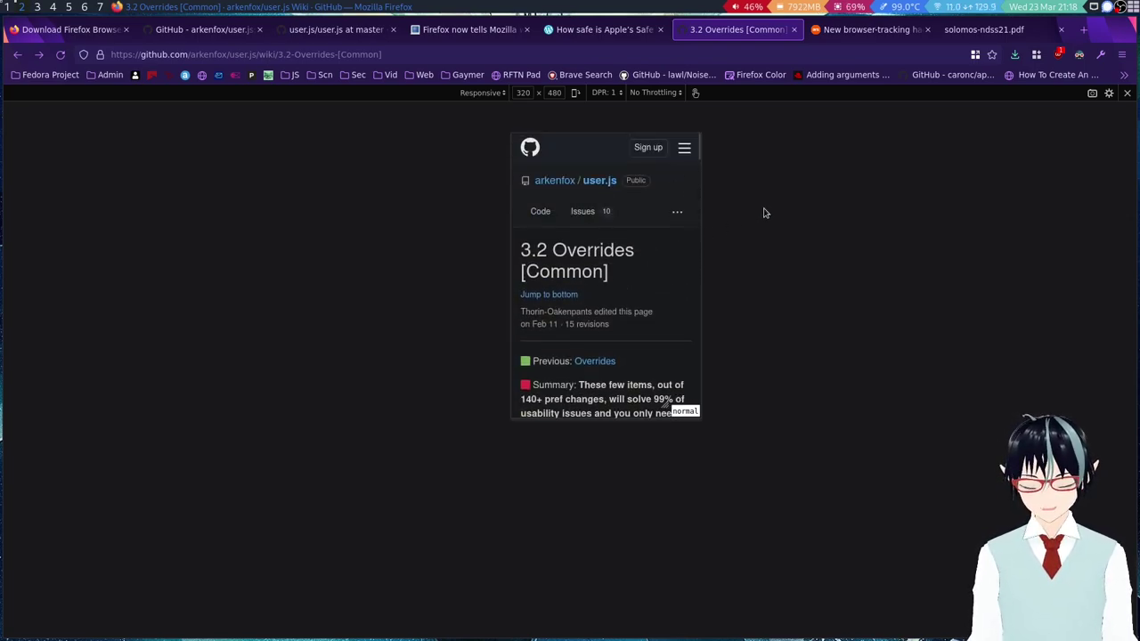
pyautogui.click(1092, 93)
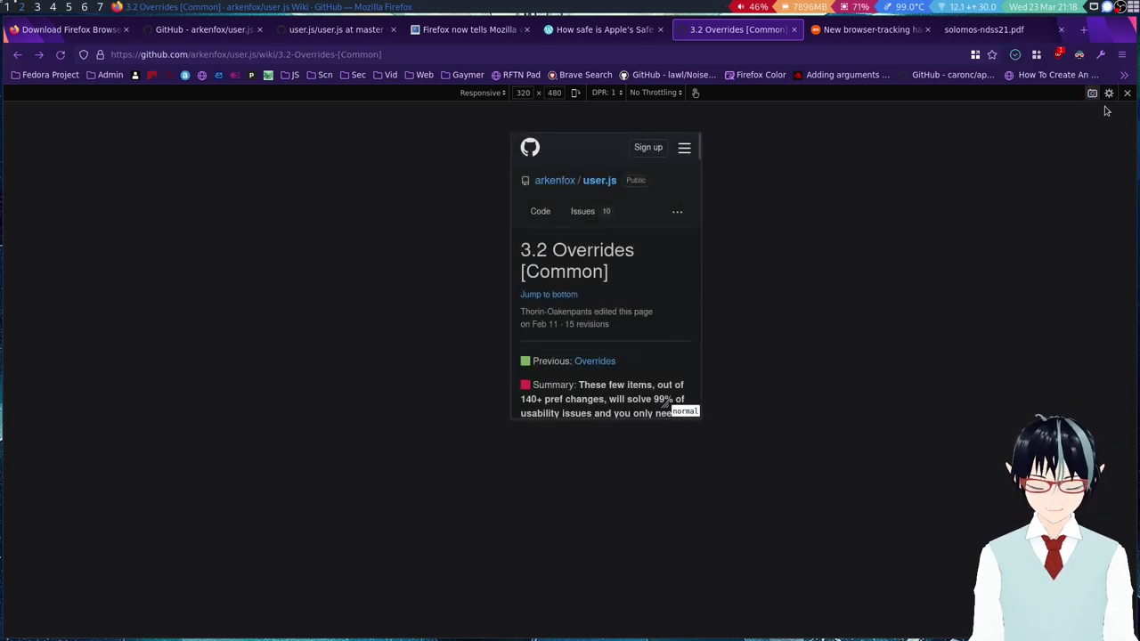
# Enable Show user agent in responsive settings and set the viewport width to 720.
pyautogui.click(1109, 92)
pyautogui.click(1051, 125)
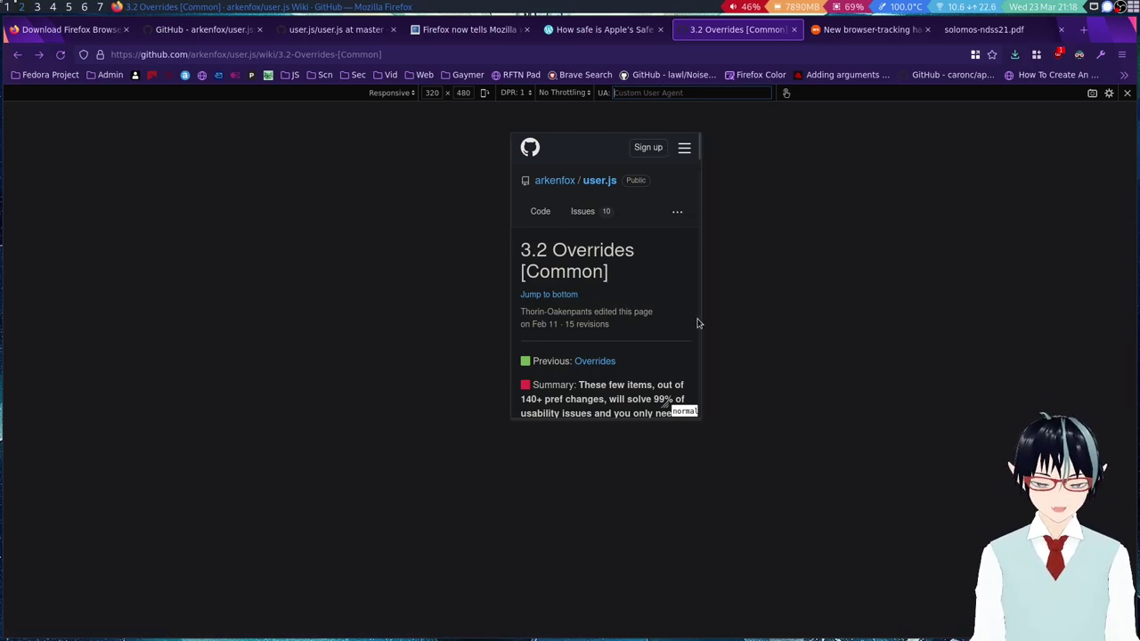
pyautogui.scroll(-10, 684, 302)
pyautogui.moveTo(700, 235); pyautogui.dragTo(697, 143)
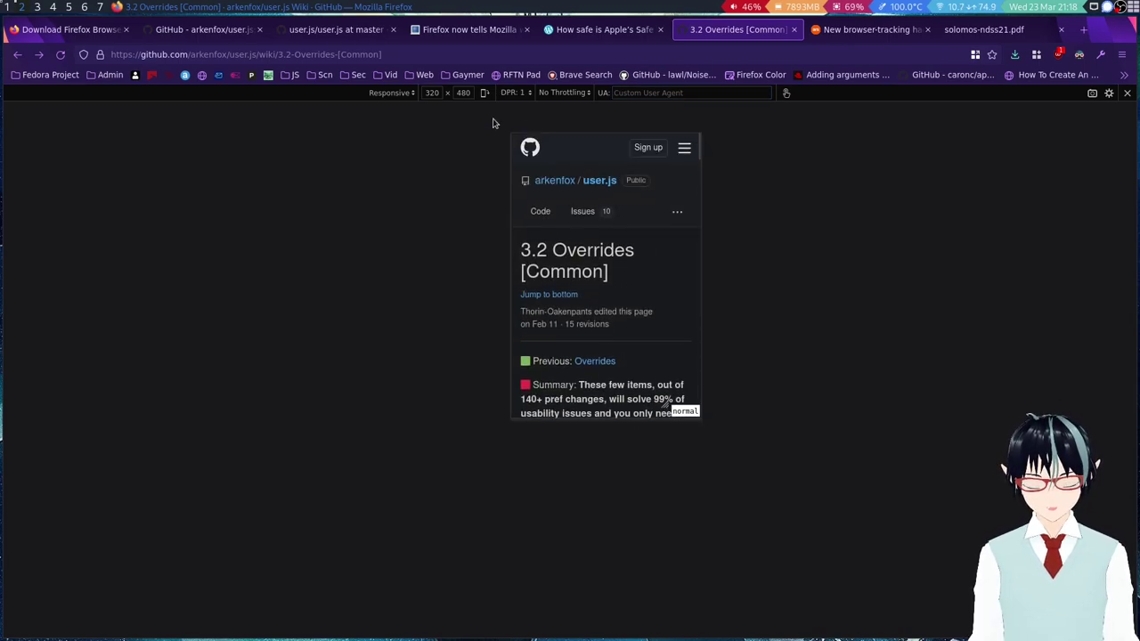
pyautogui.click(432, 93)
pyautogui.write('720')
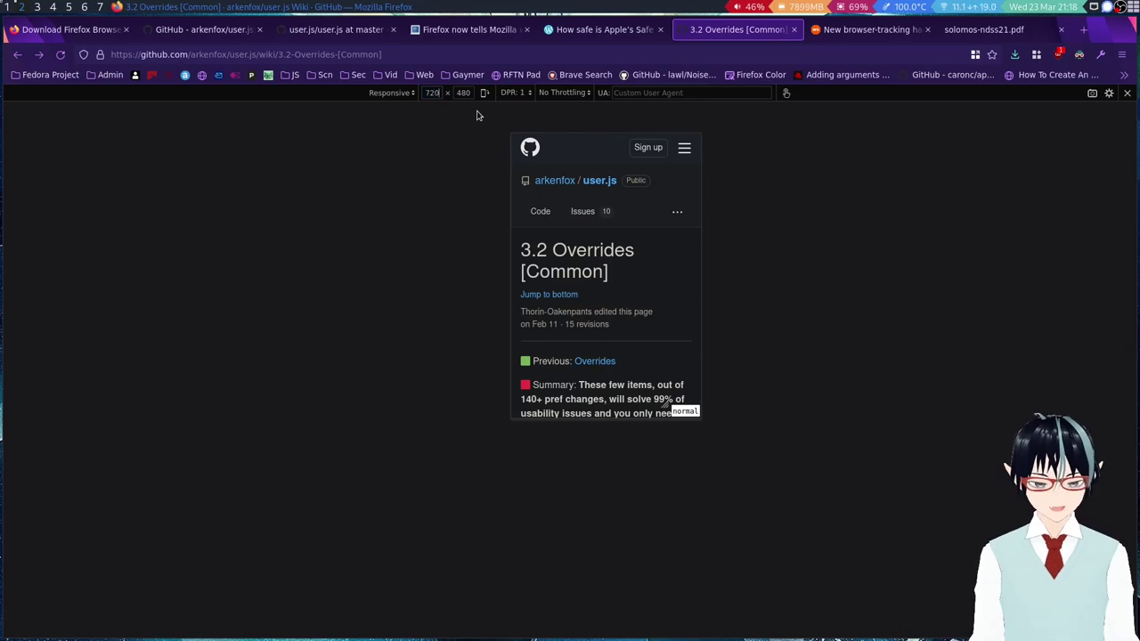
pyautogui.press('Tab')
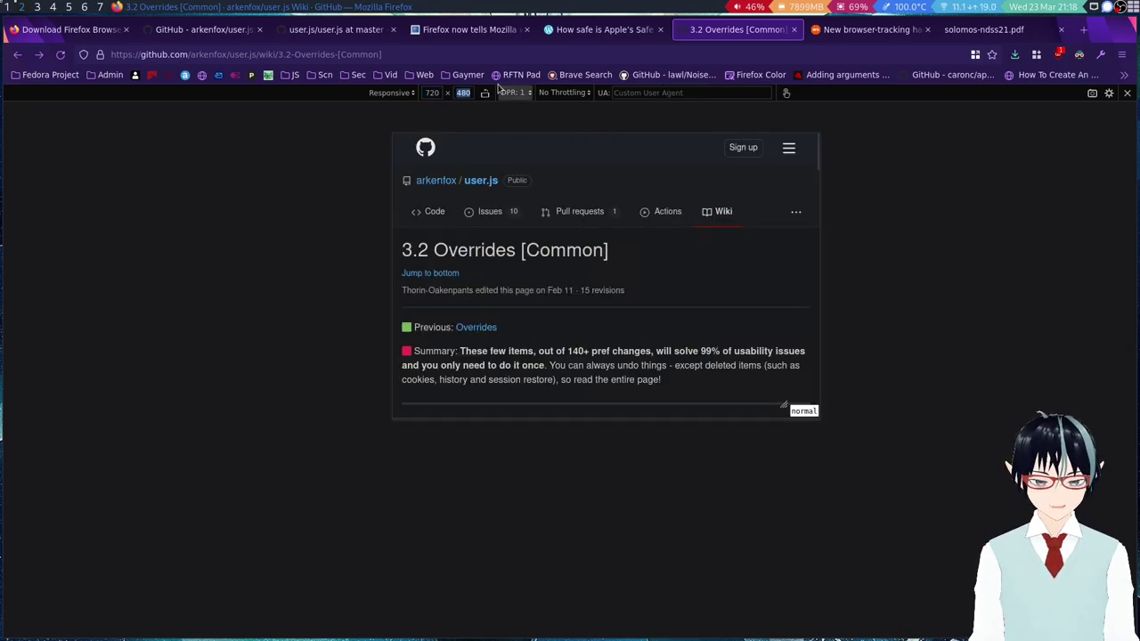